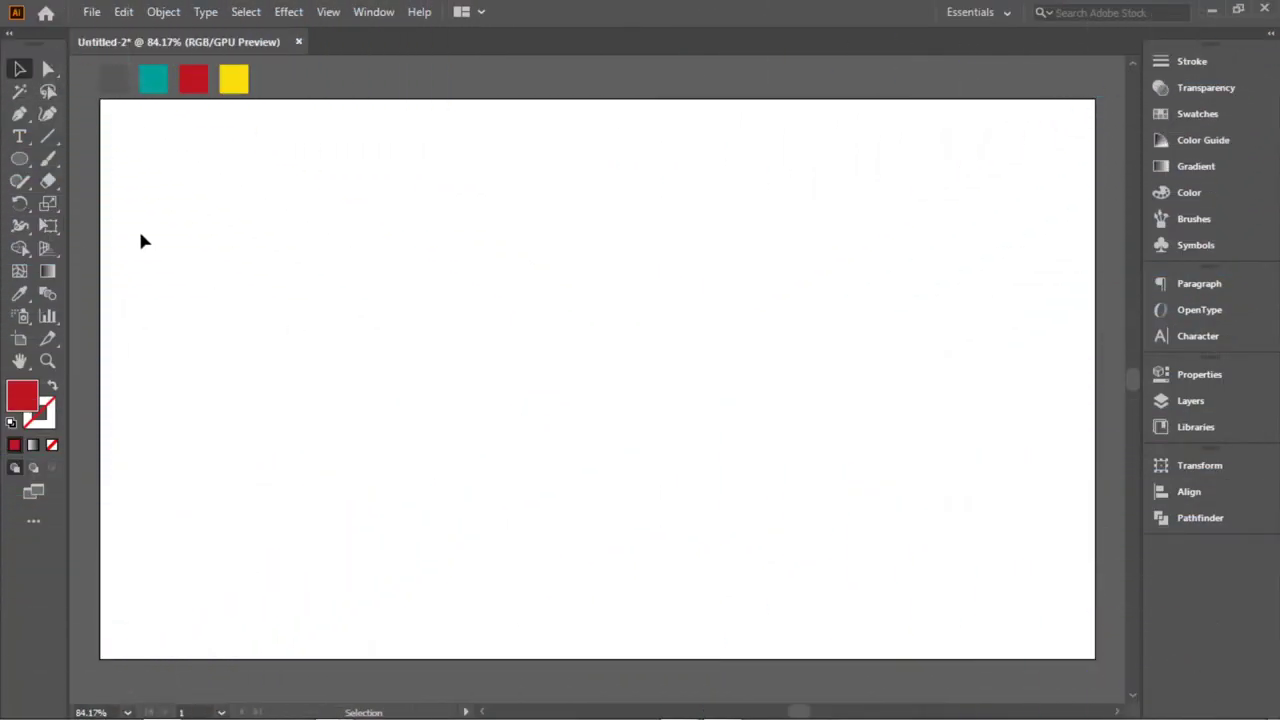
Draw a 200 × 200 px circle with the Ellipse tool
left_click(21, 160)
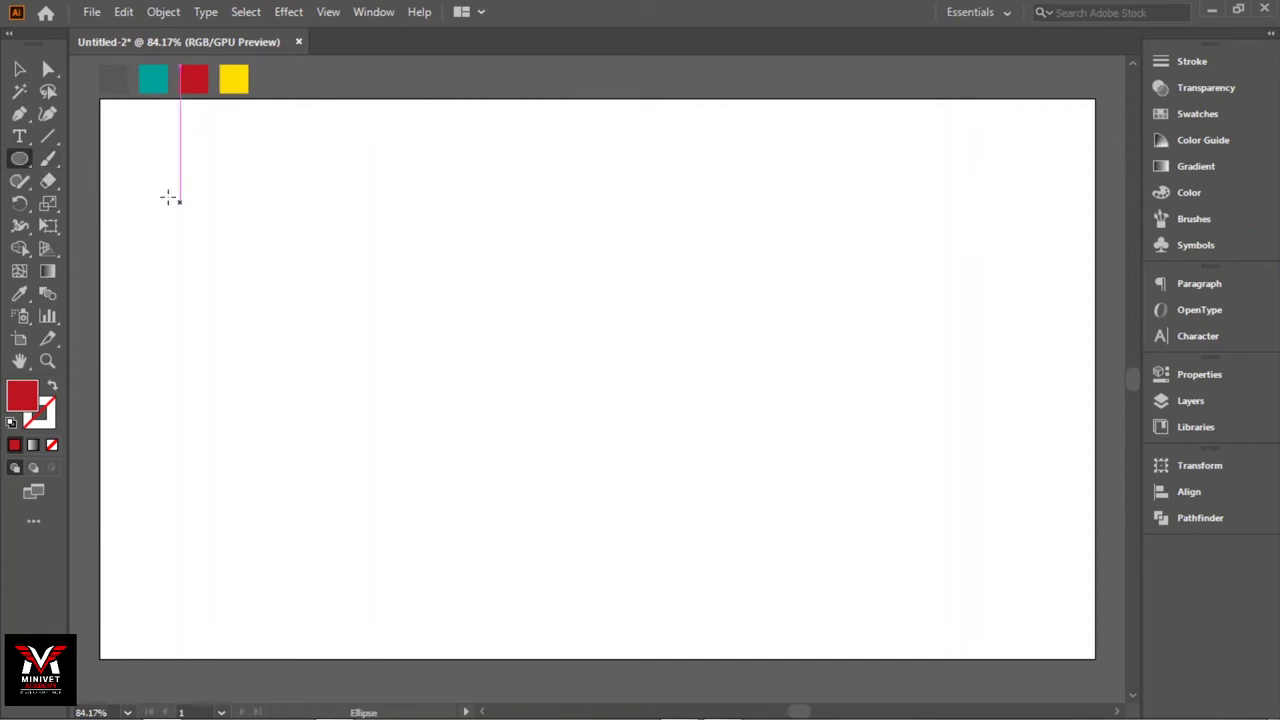
left_click(518, 345)
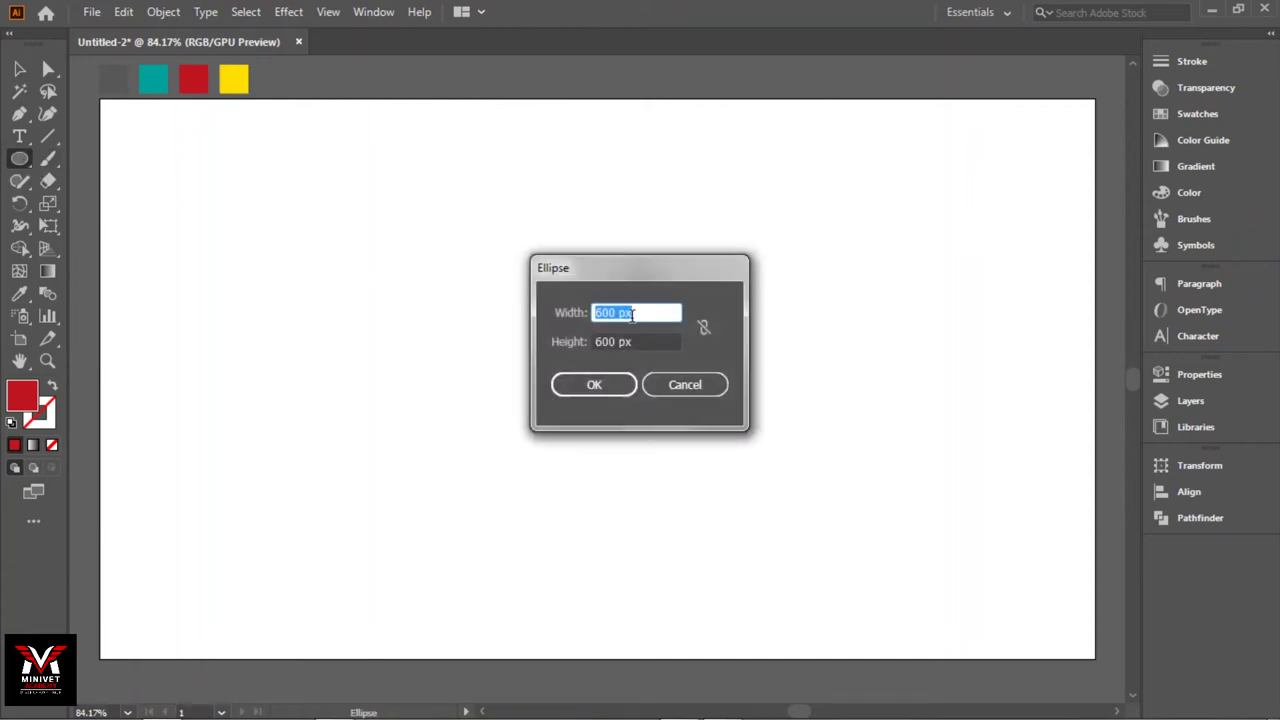
type("200")
left_click(623, 341)
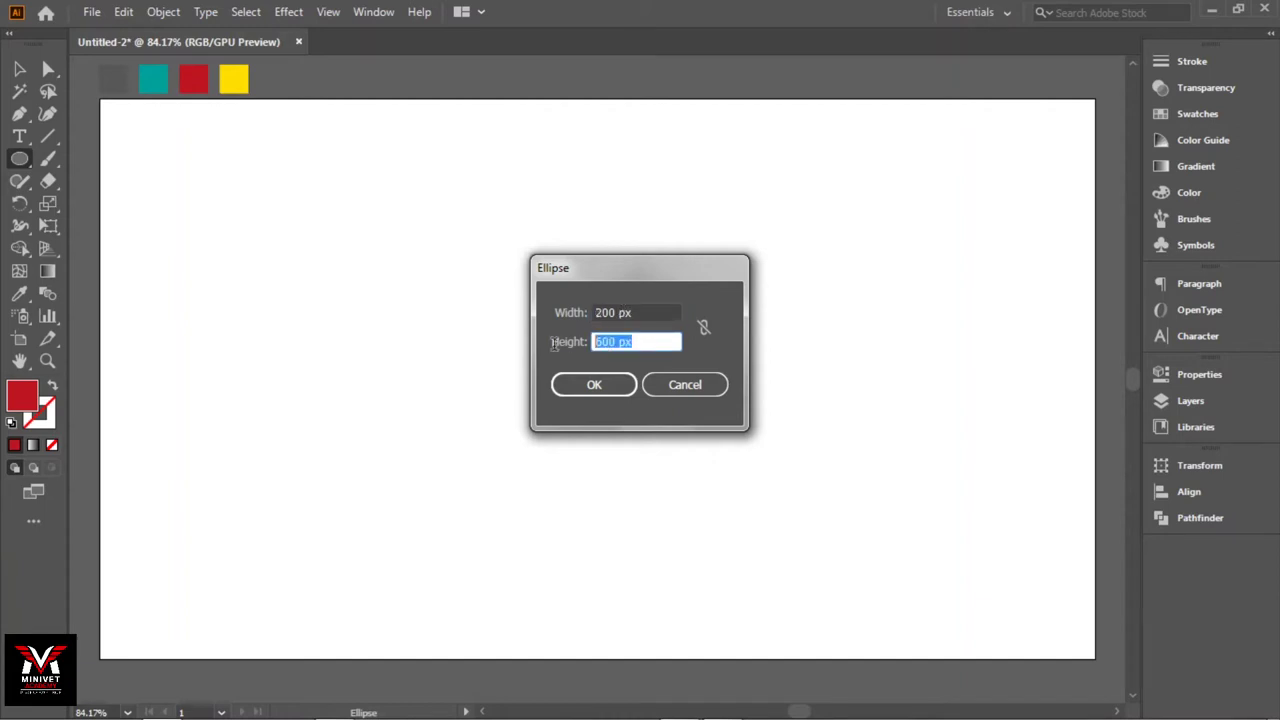
type("200")
left_click(599, 382)
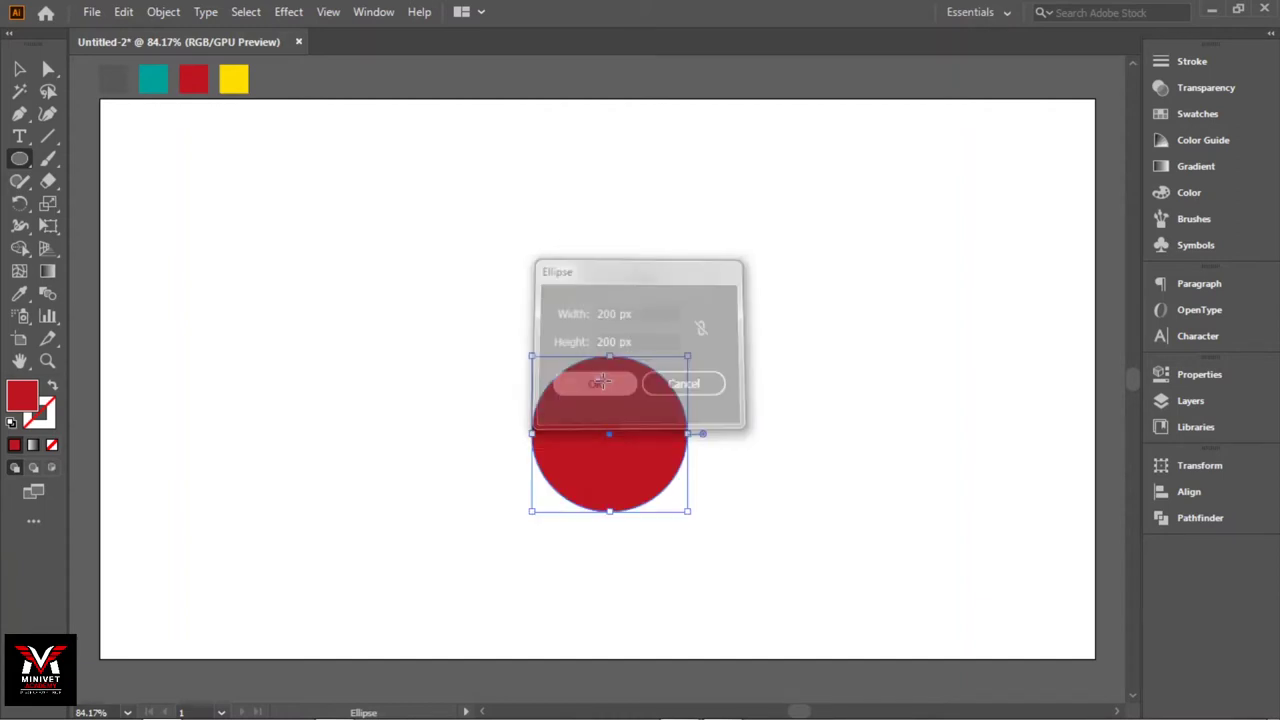
Add the 300 px and 400 px circles
left_click(410, 298)
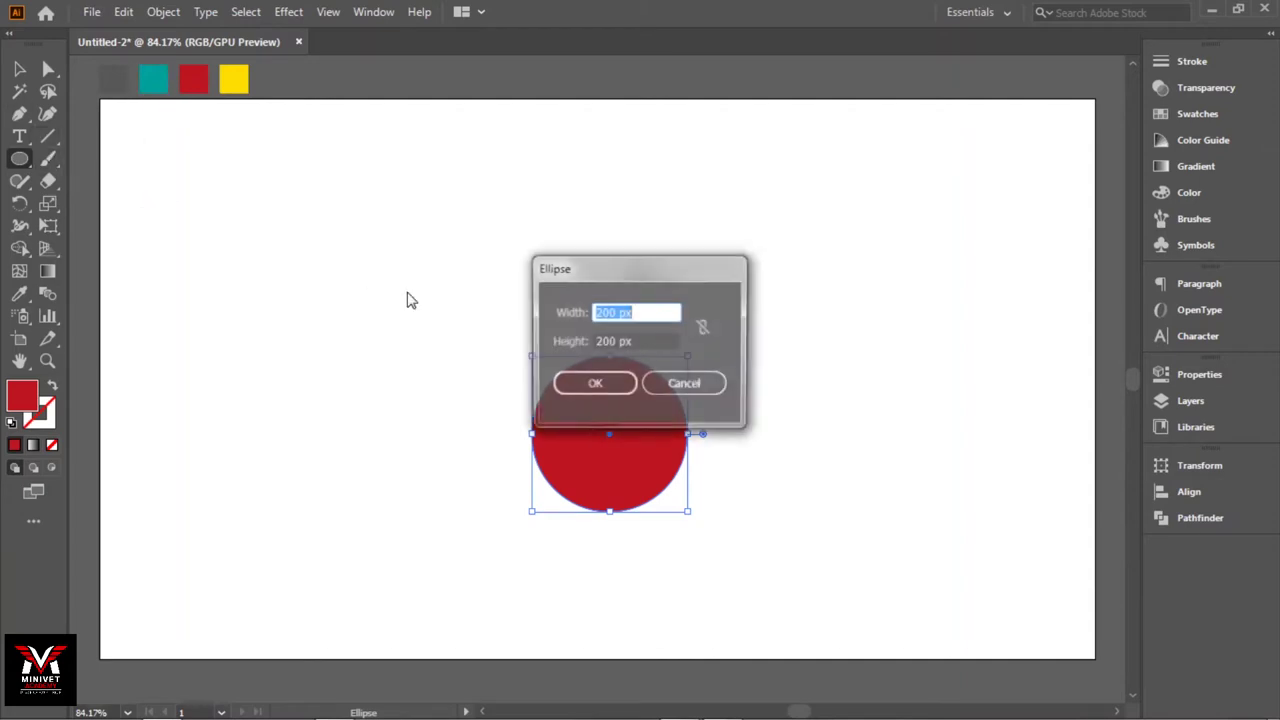
type("300")
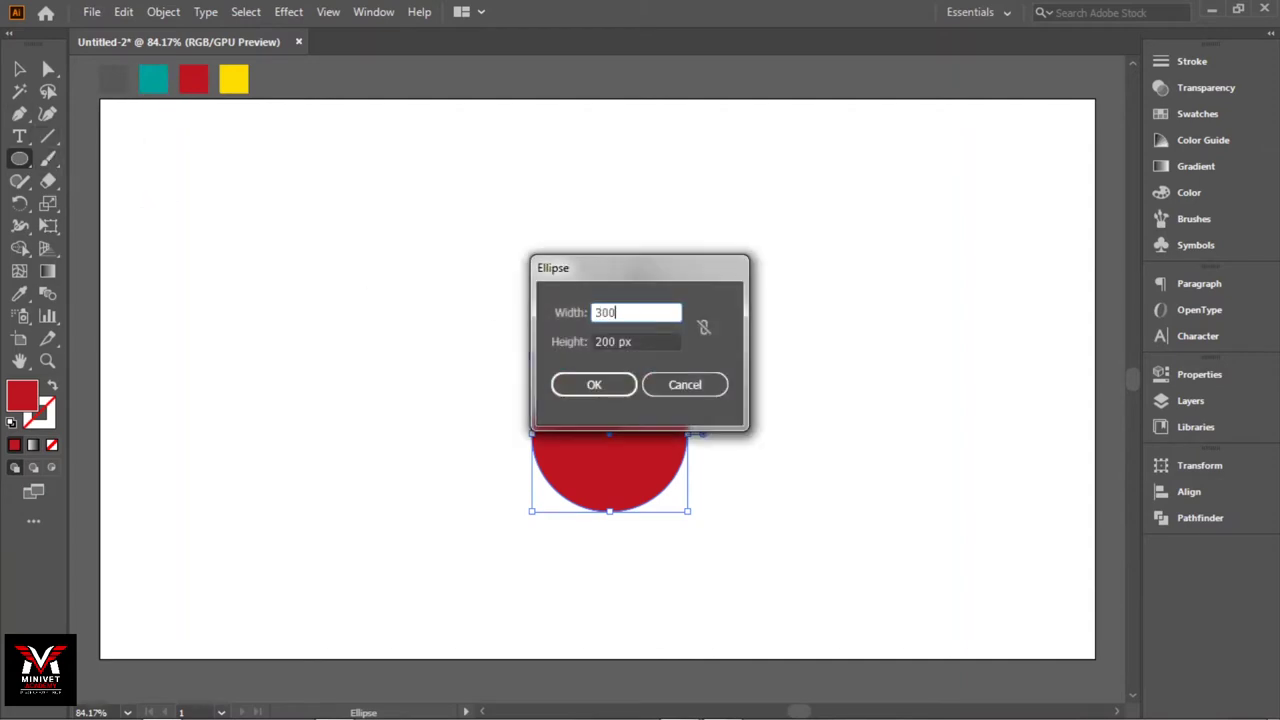
left_click(623, 341)
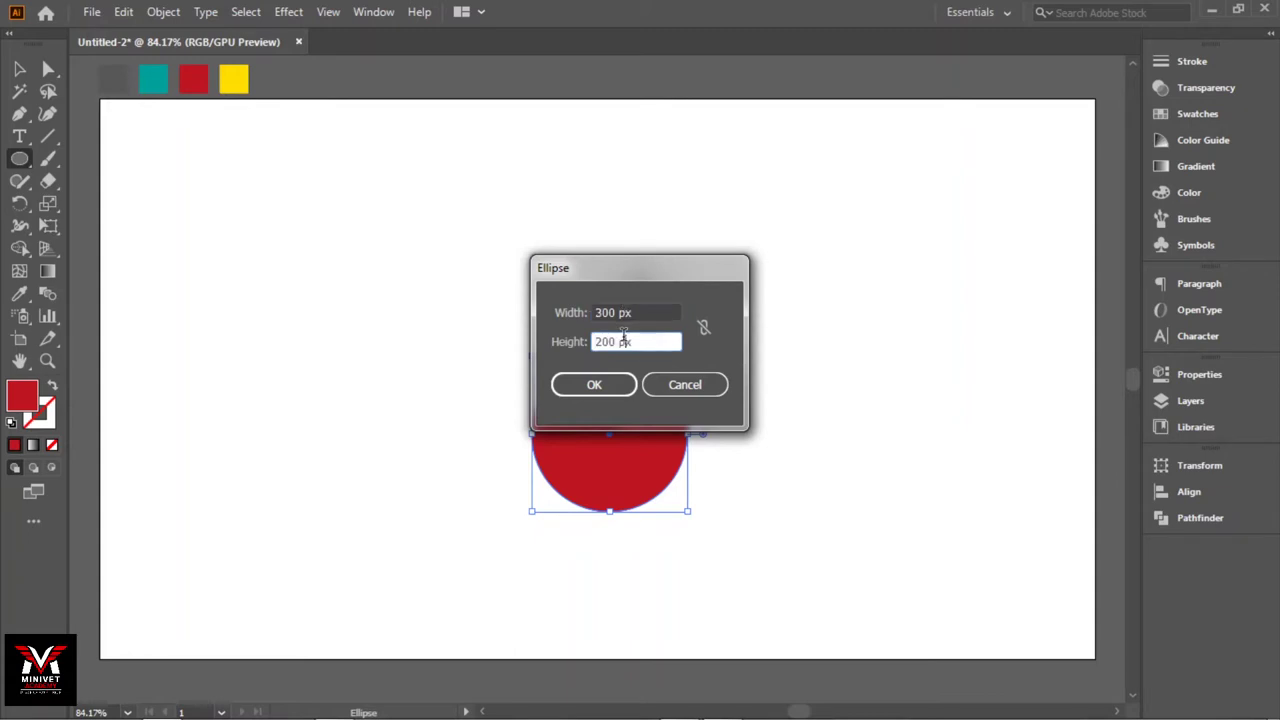
type("300")
left_click(605, 384)
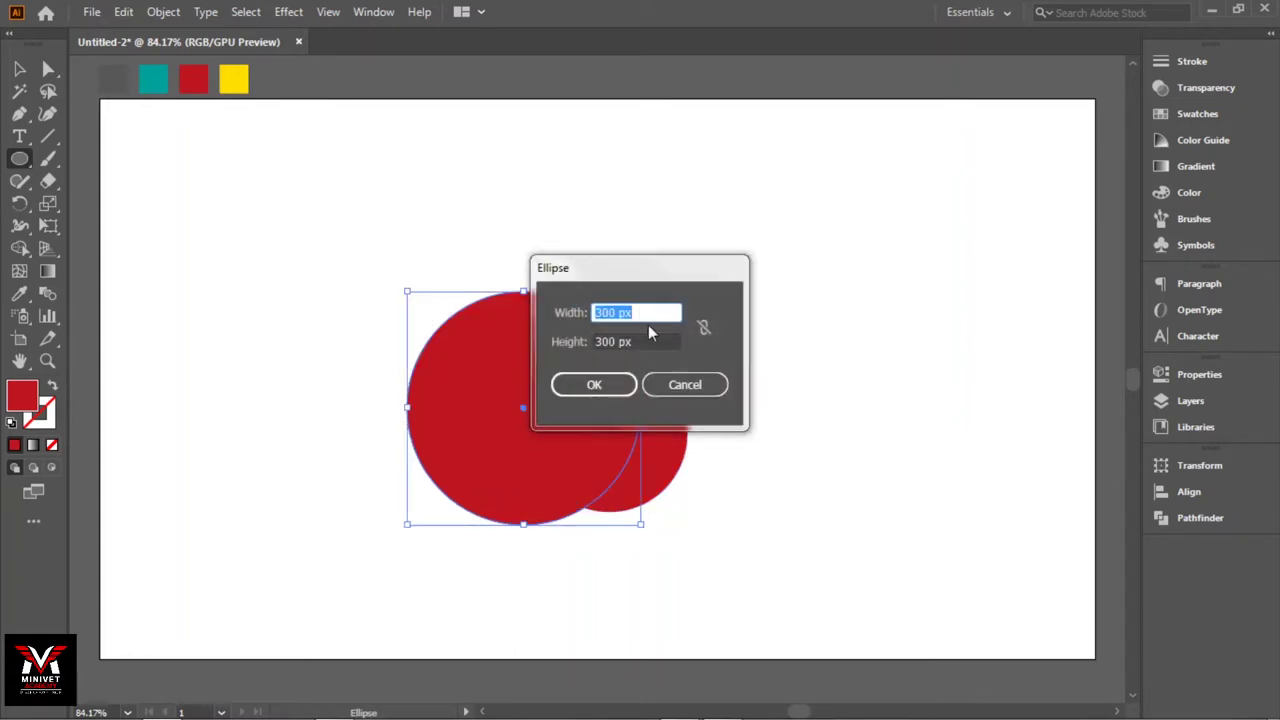
type("400")
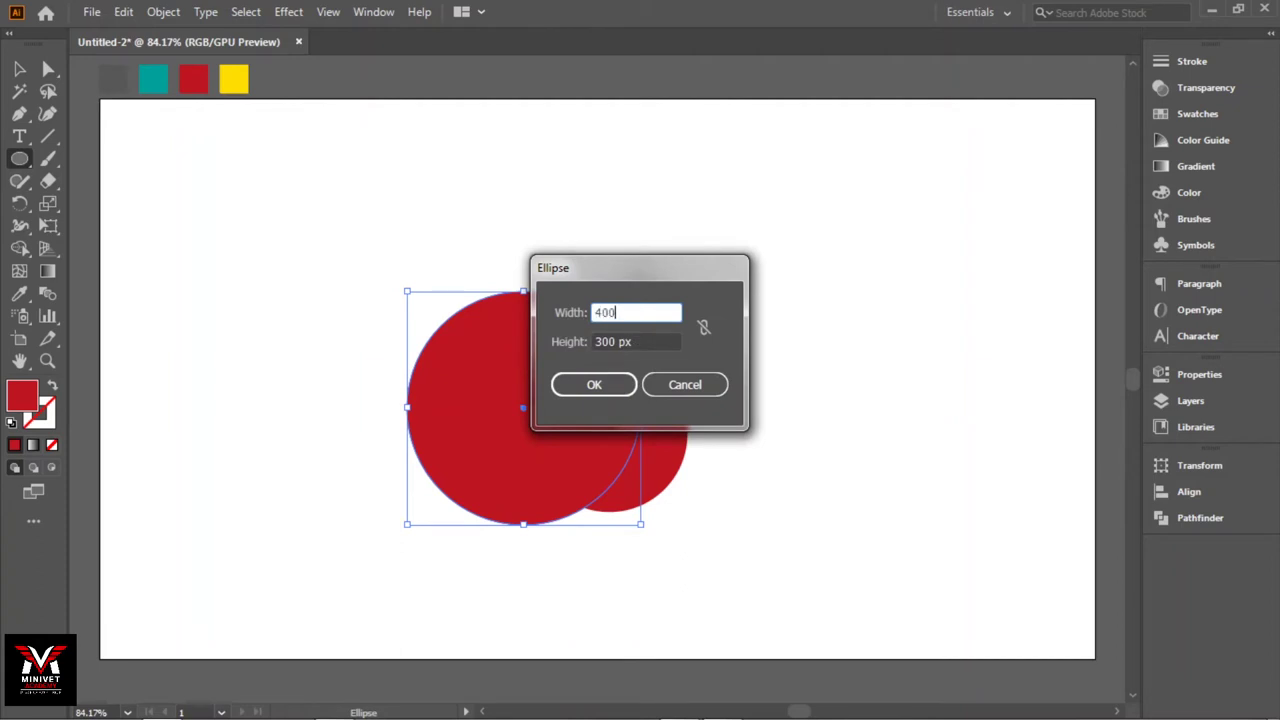
double_click(650, 343)
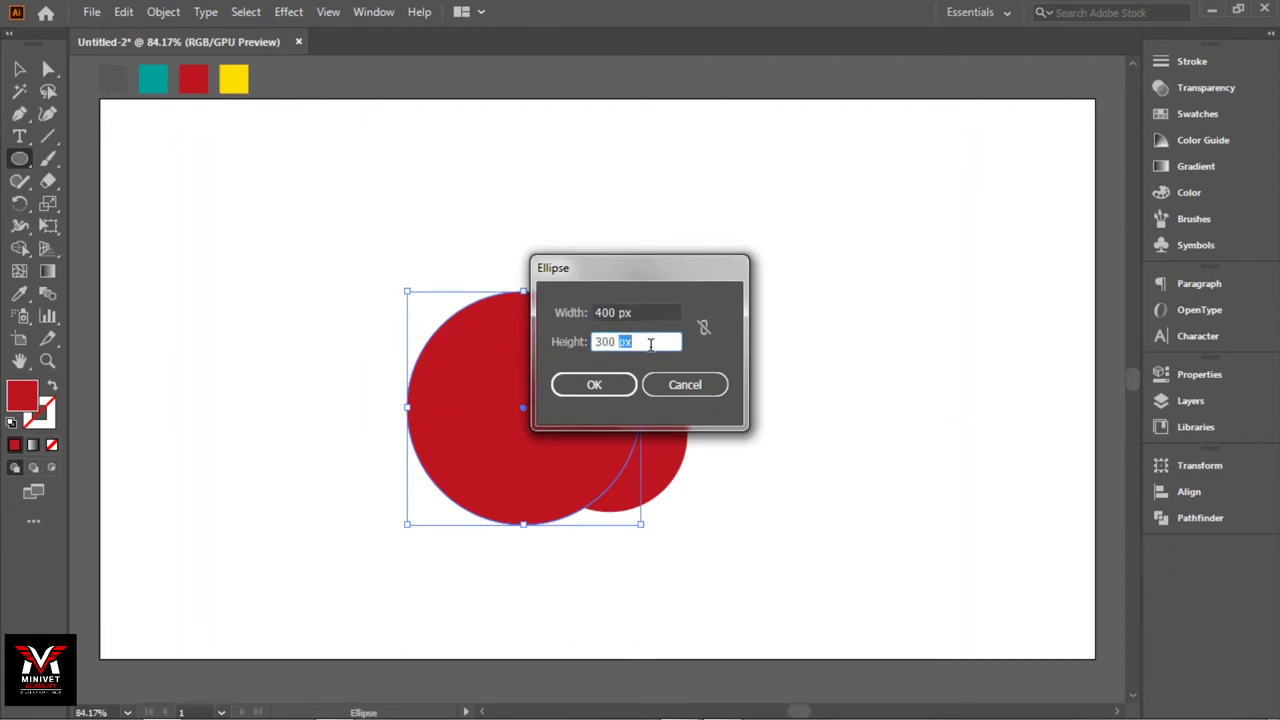
type("400")
left_click(603, 386)
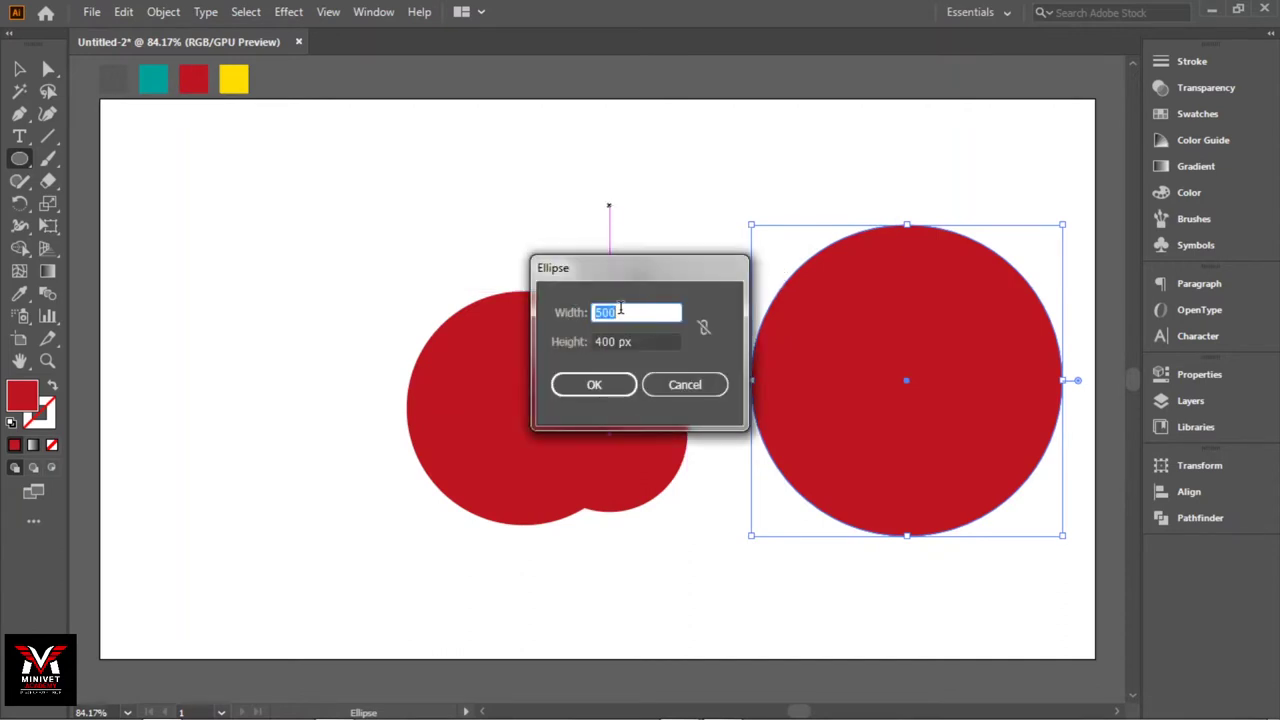
Add the 500 px and 600 px circles
double_click(619, 343)
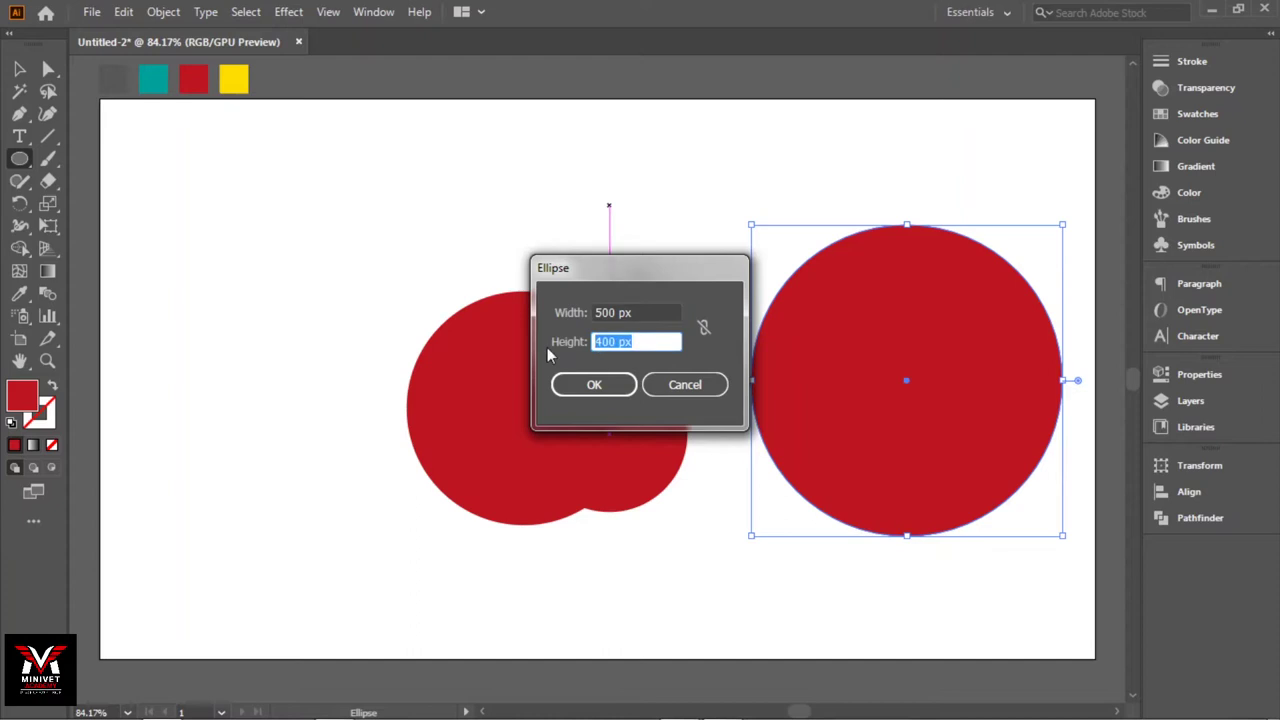
type("500")
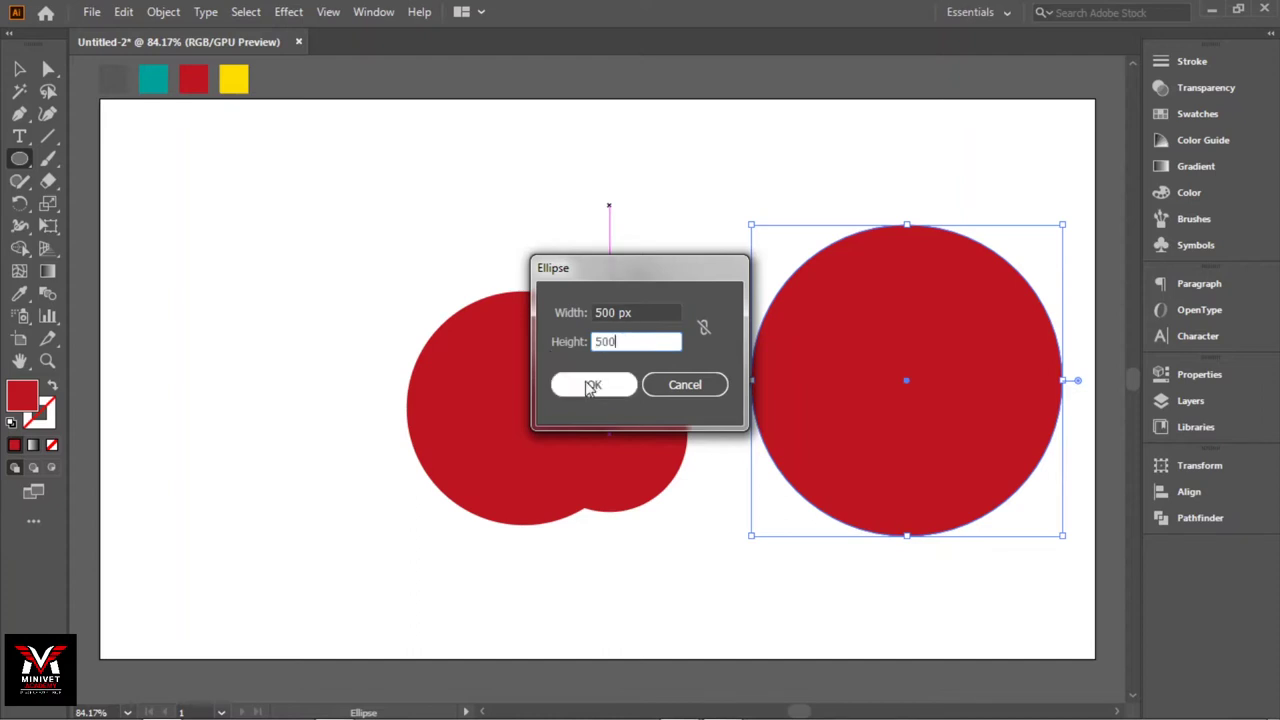
left_click(593, 385)
left_click(371, 215)
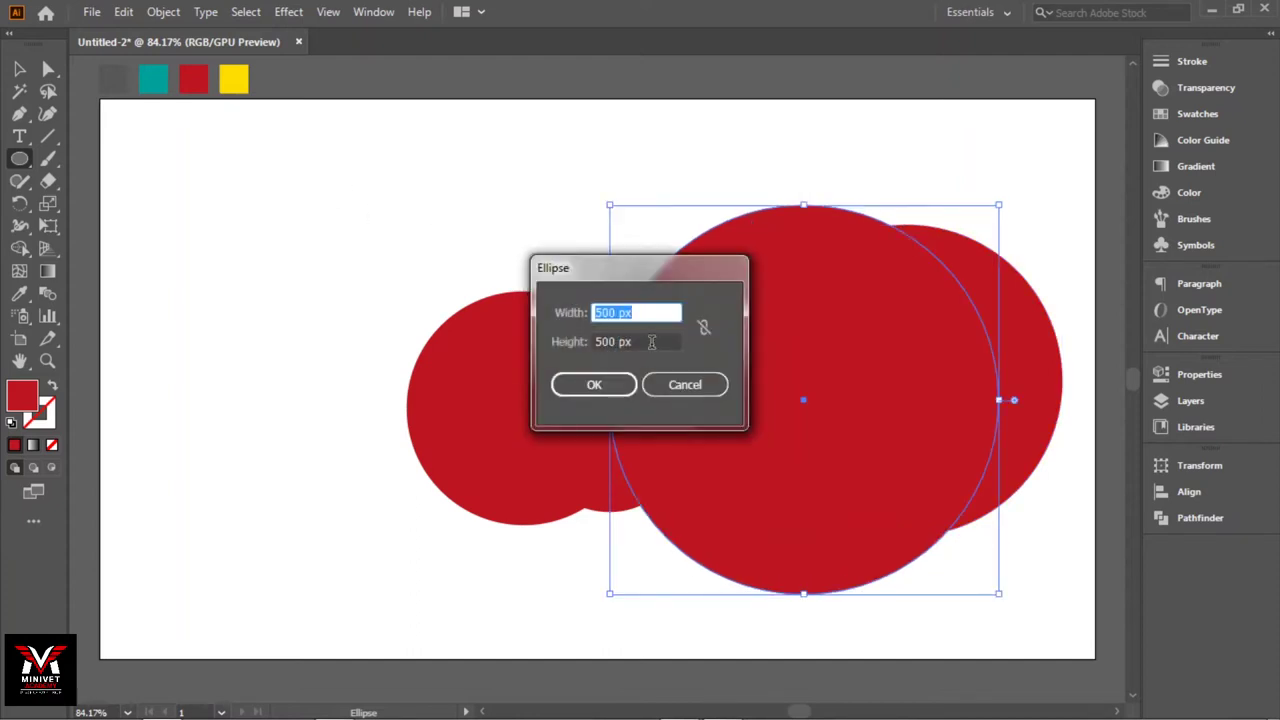
type("600")
left_click(643, 340)
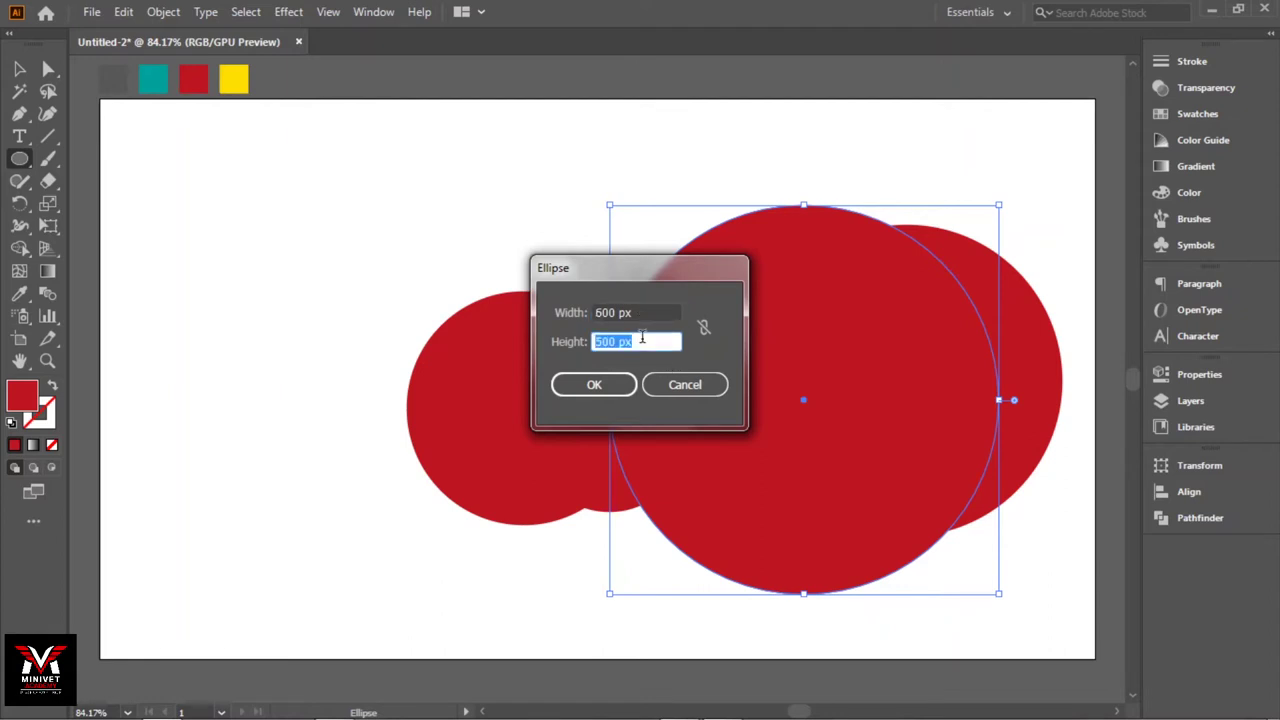
left_click(620, 380)
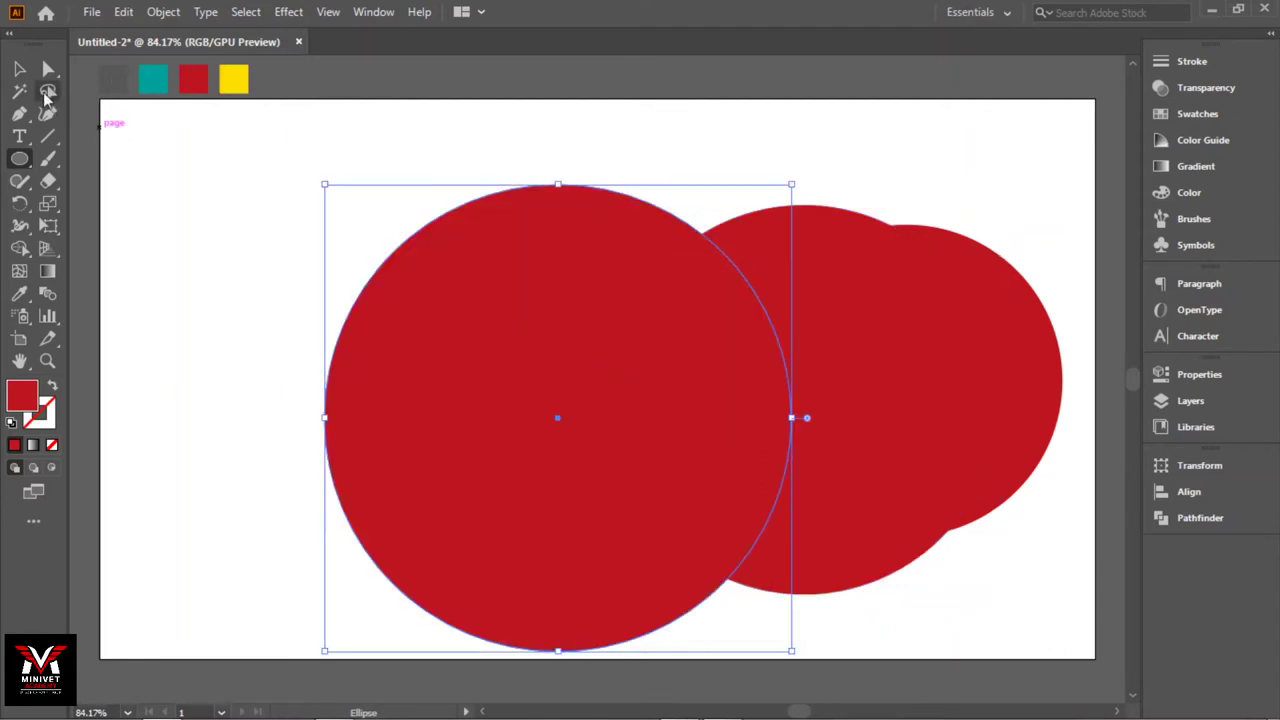
left_click(20, 70)
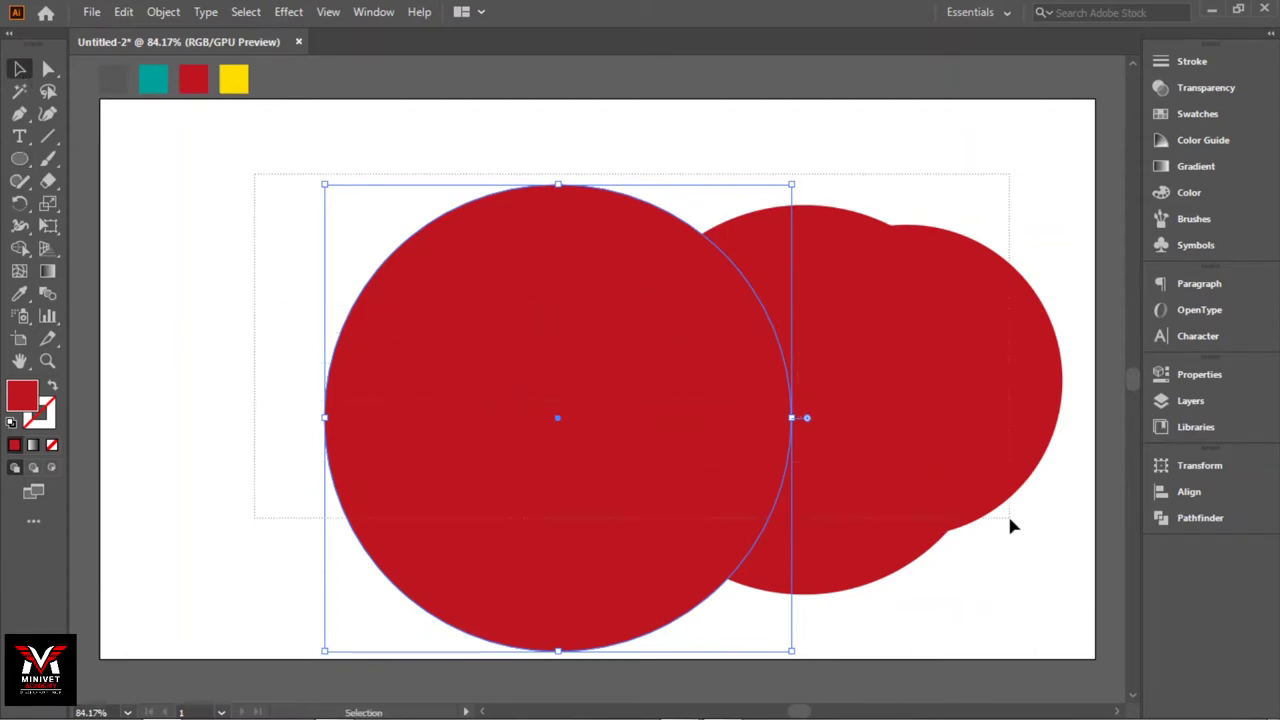
Centre the five circles on each other and on the artboard with the Align panel
left_click_drag(256, 173, 1063, 591)
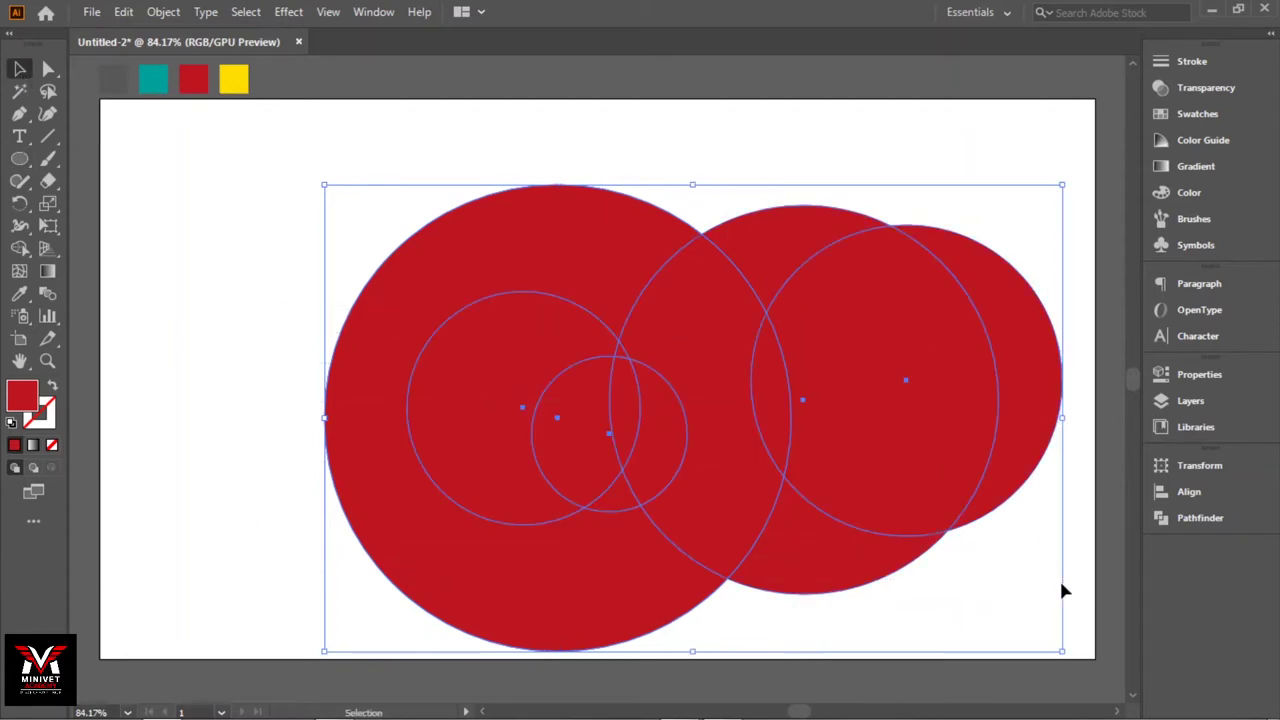
left_click(1189, 495)
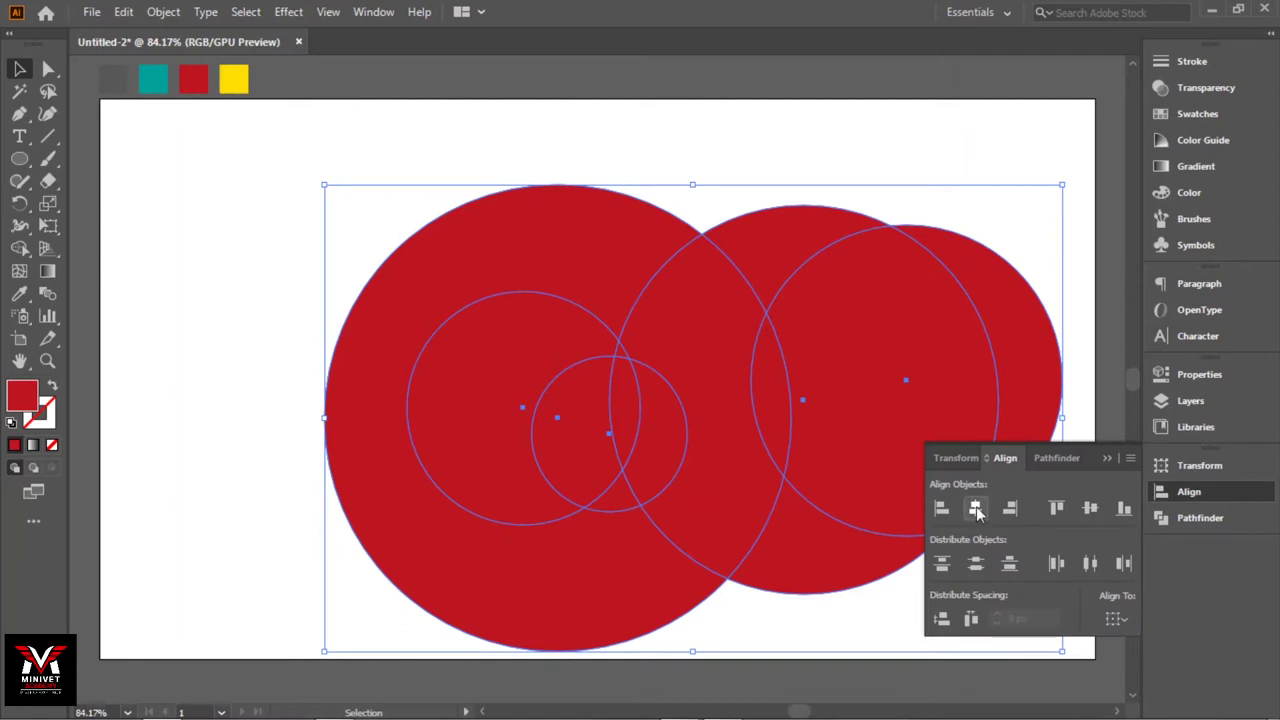
left_click(976, 509)
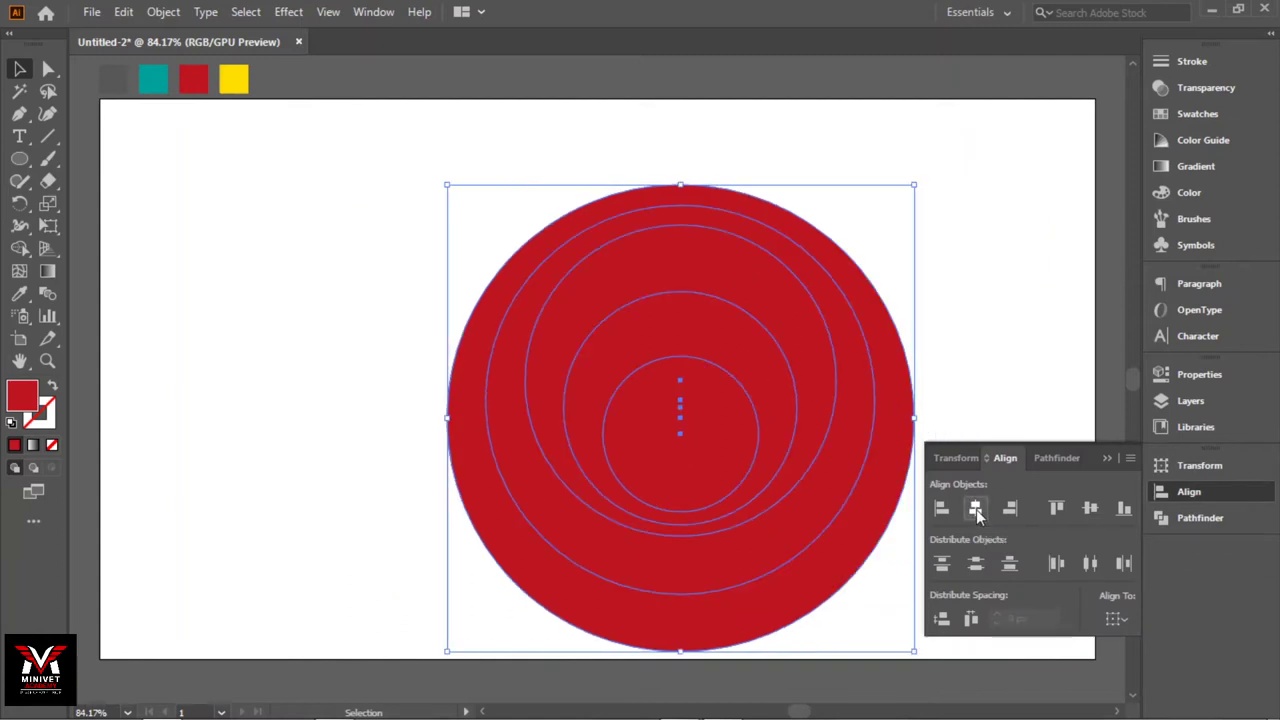
left_click(1085, 513)
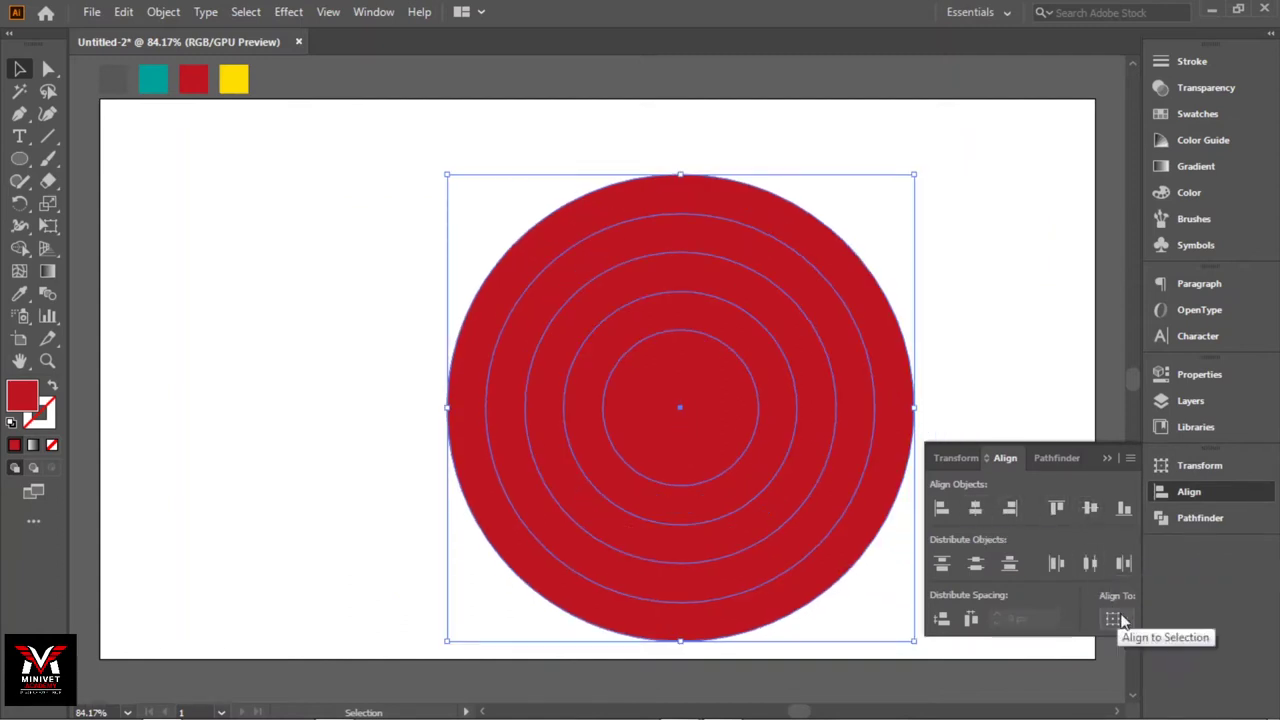
left_click(1113, 620)
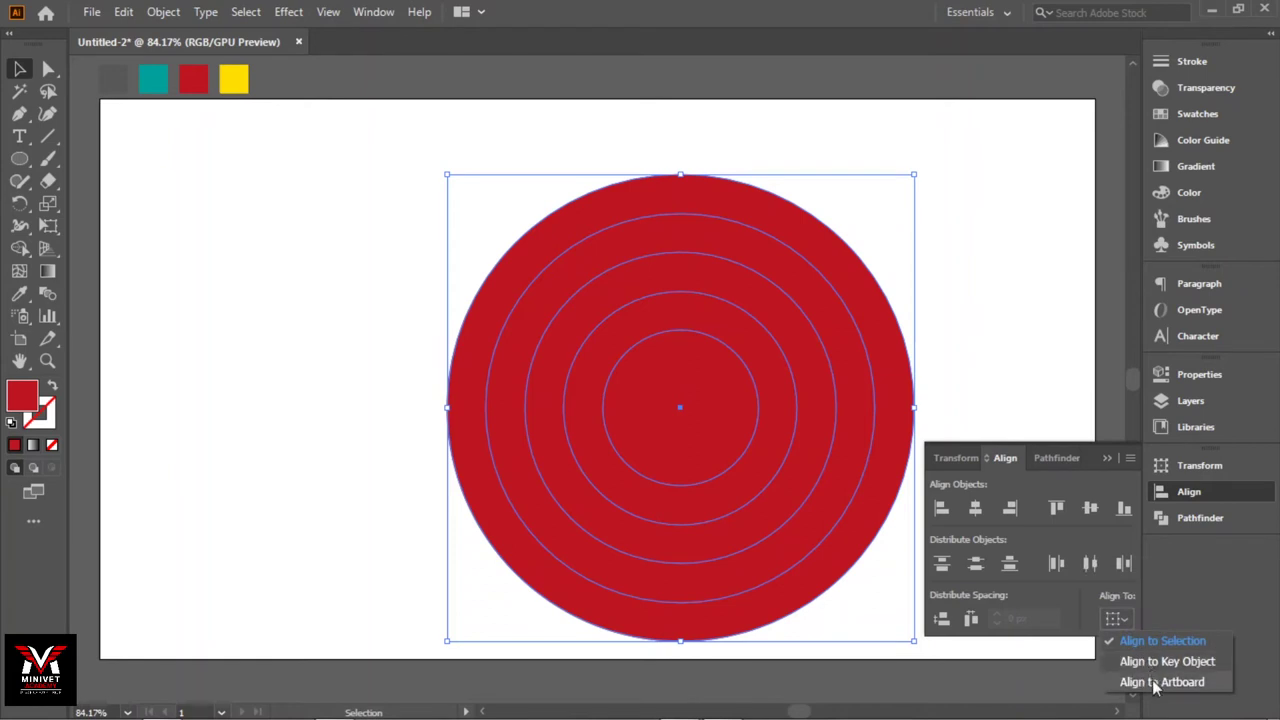
left_click(1160, 682)
left_click(975, 508)
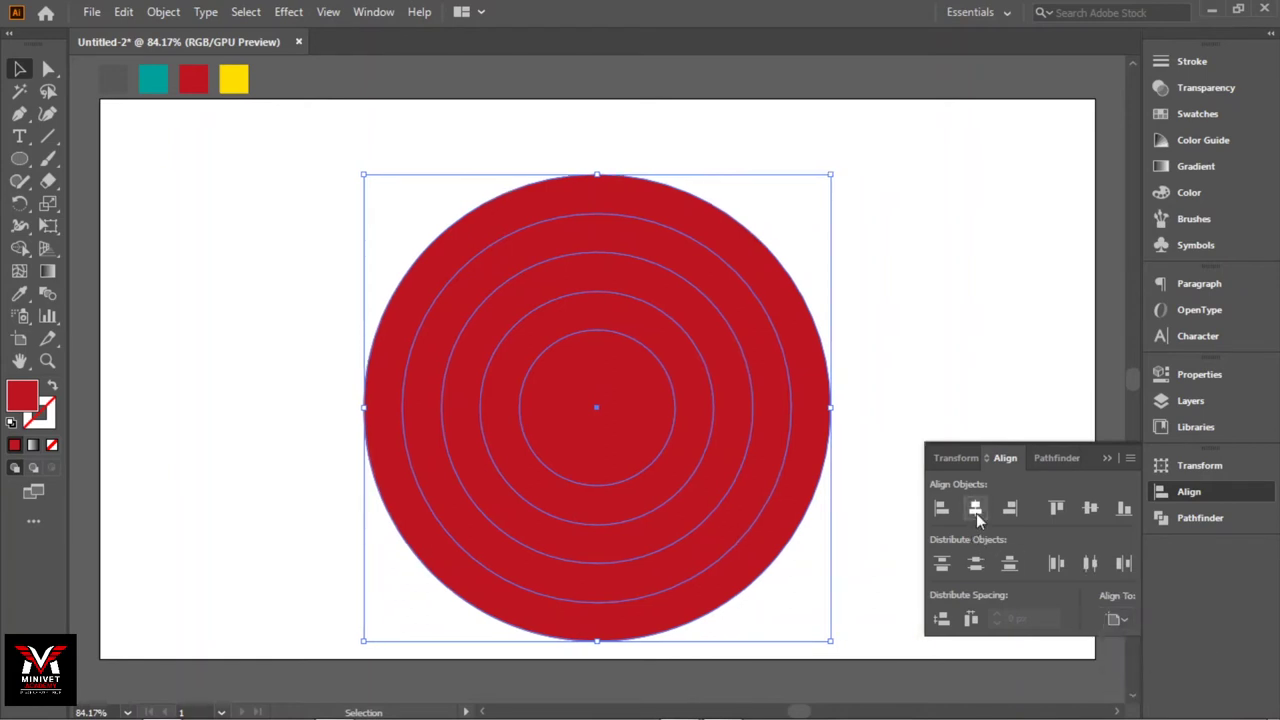
left_click(1090, 508)
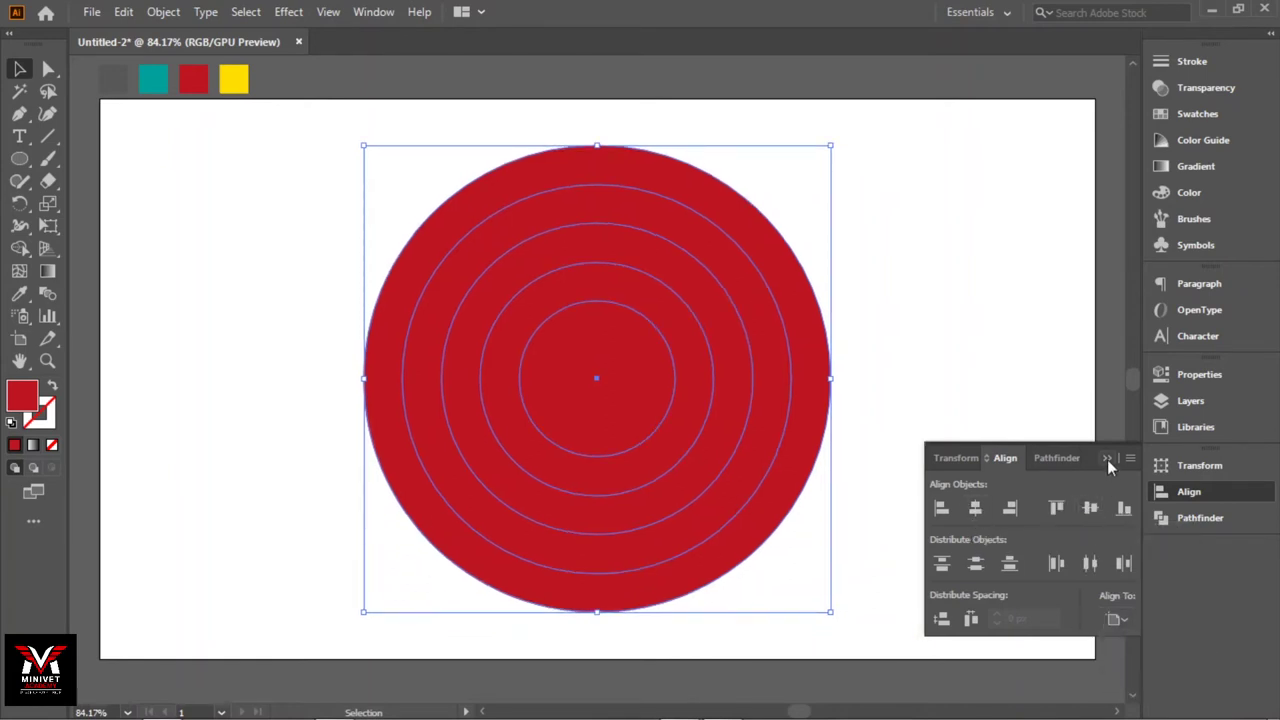
left_click(1107, 459)
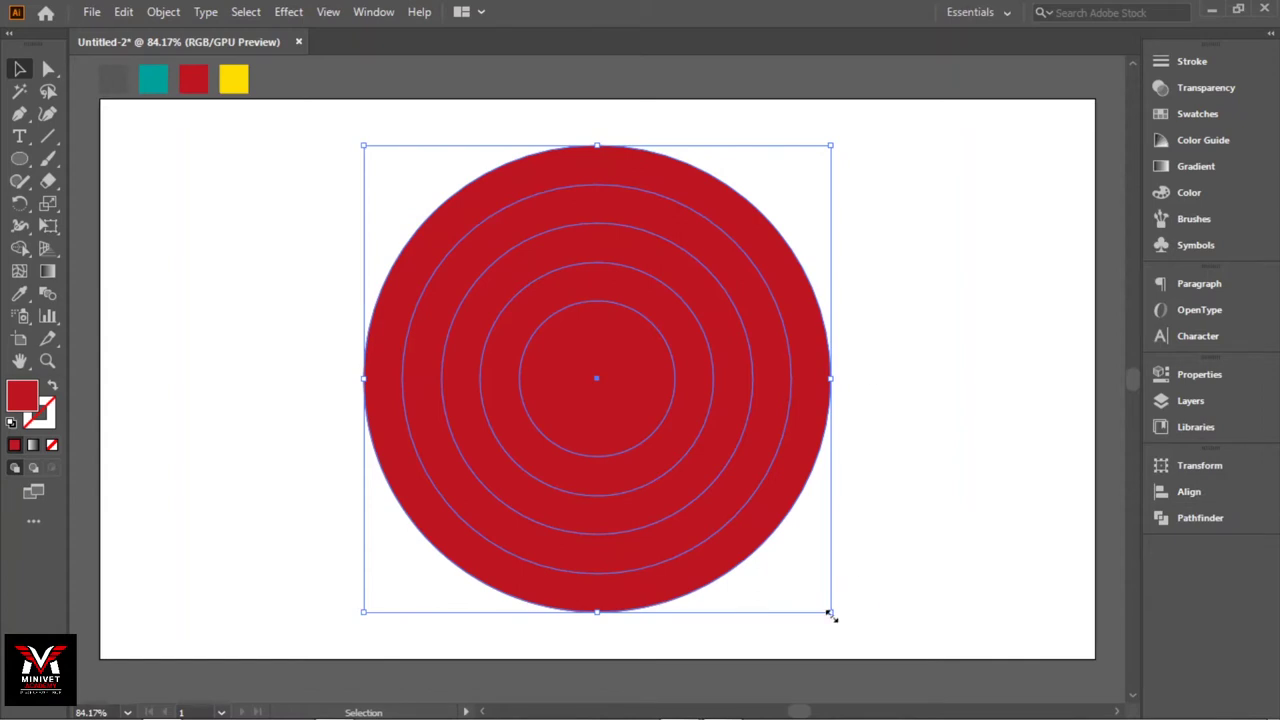
Scale the concentric circles down slightly, then reselect them all
left_click_drag(830, 615, 783, 565)
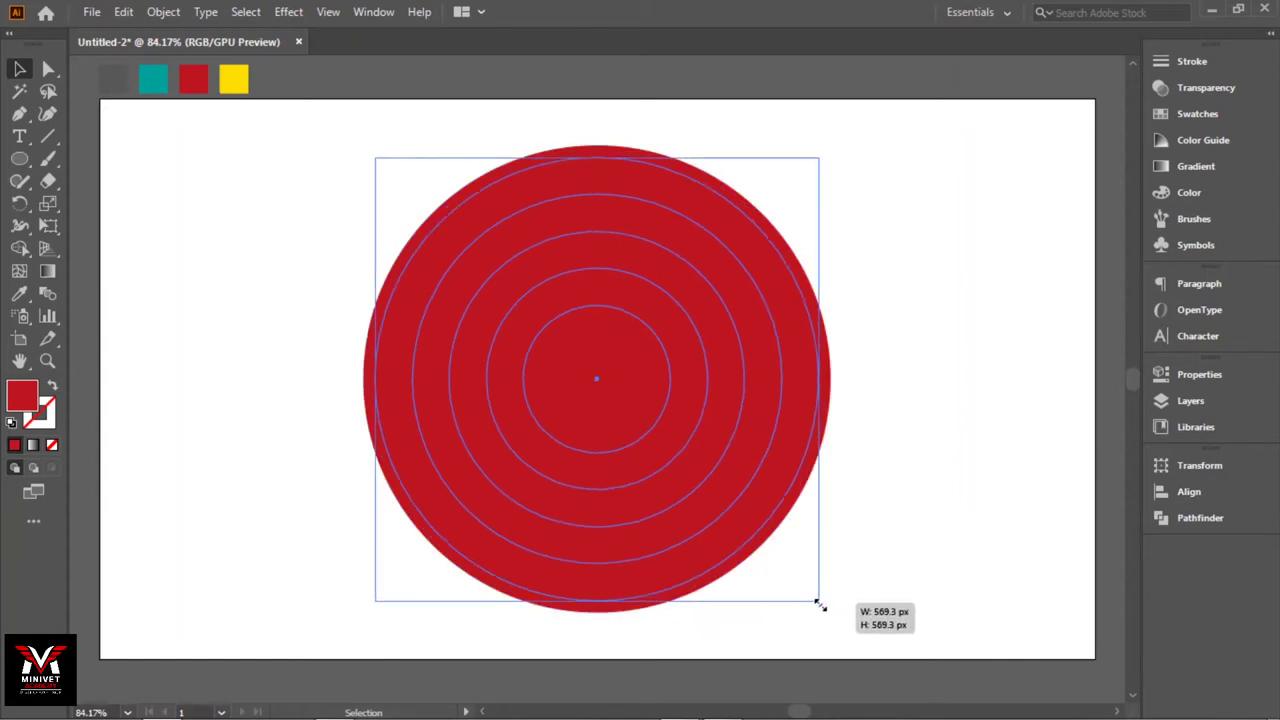
left_click(901, 456)
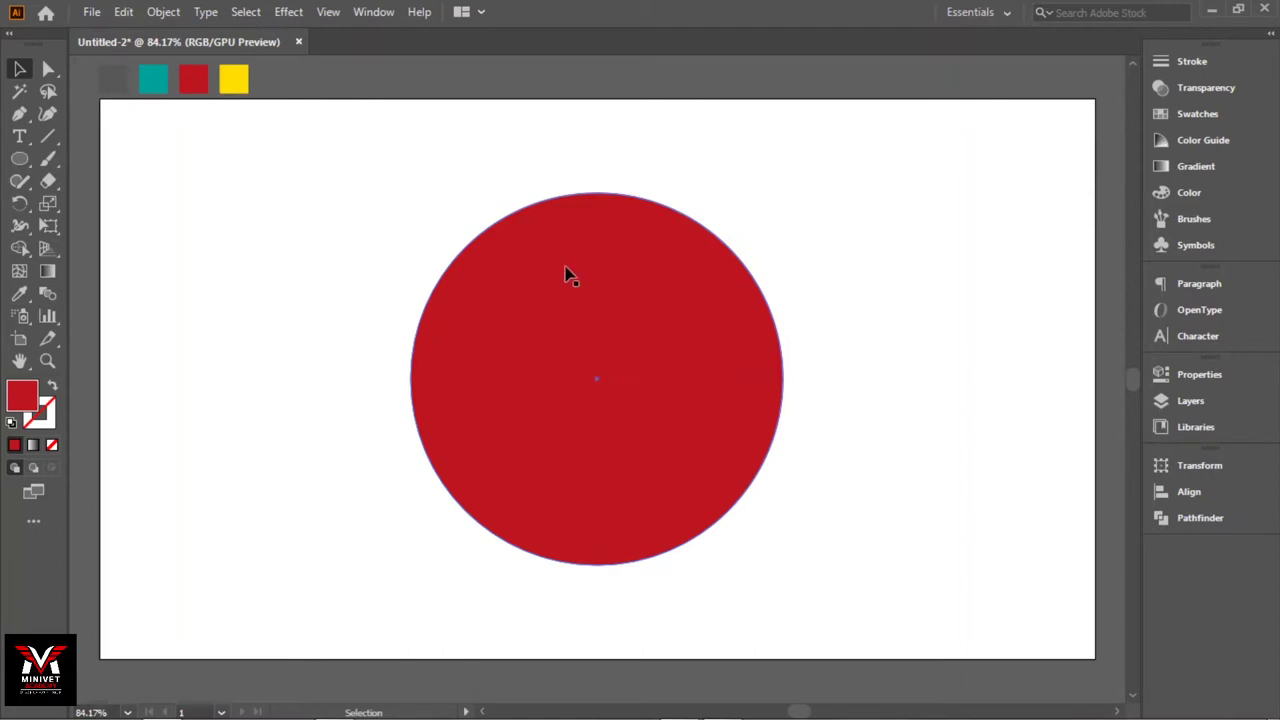
left_click_drag(843, 591, 343, 237)
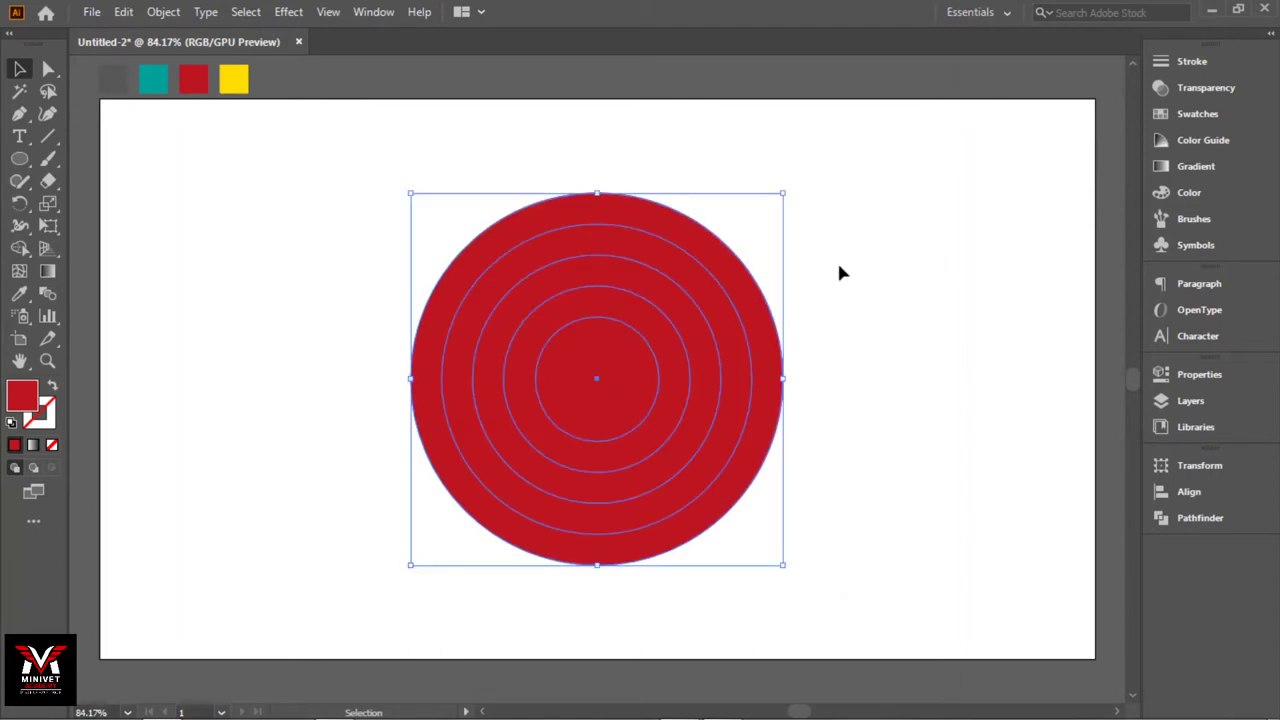
In Outline view, send the innermost and second circles to the back
key("a")
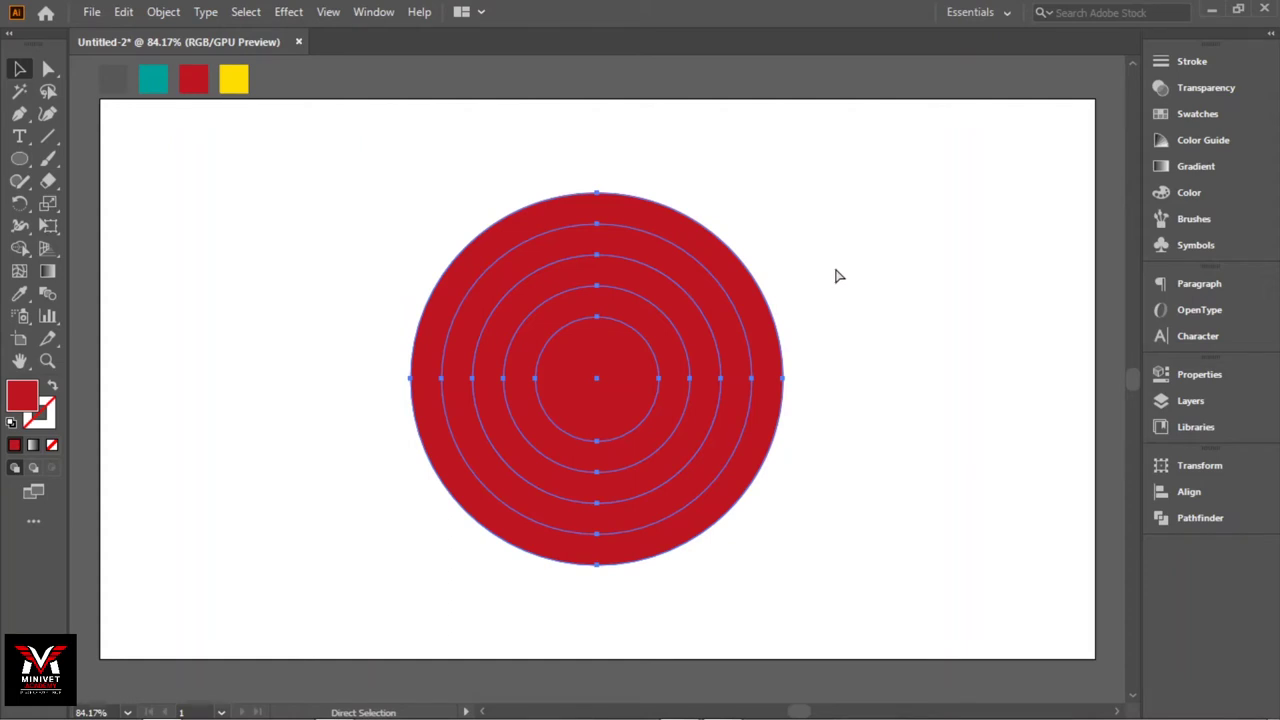
key("ctrl+y")
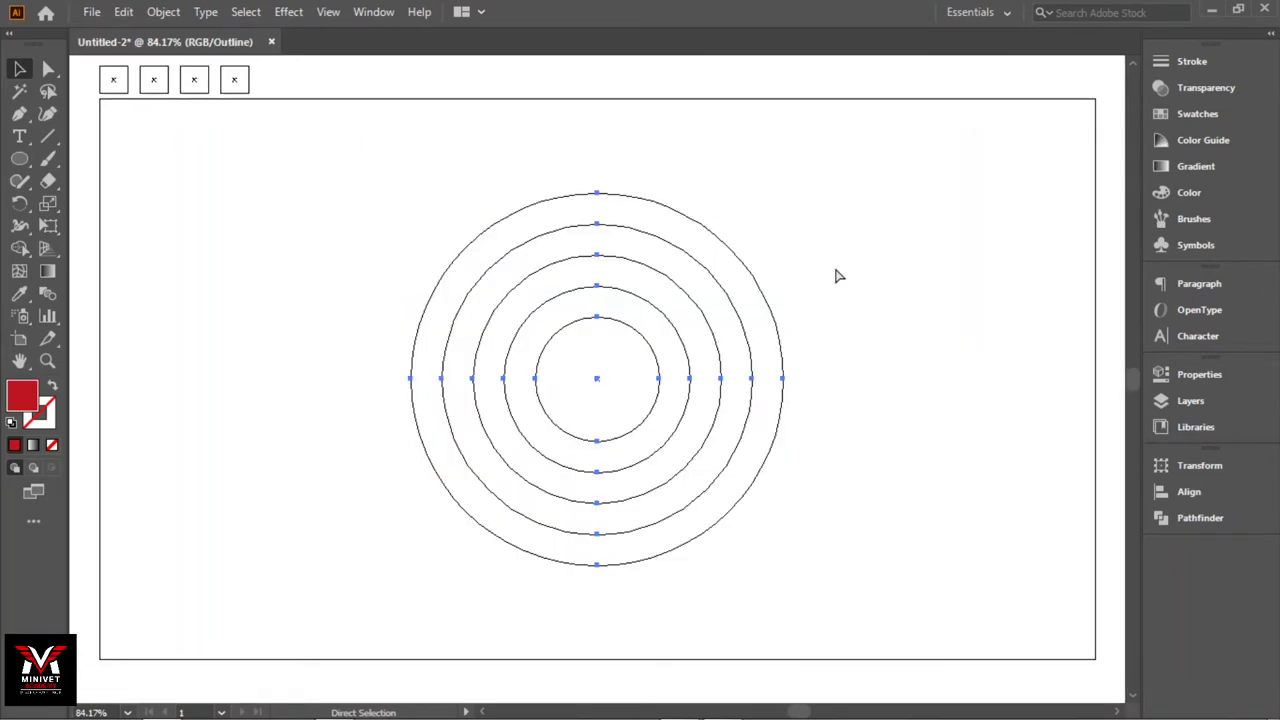
key("v")
left_click(872, 317)
left_click(646, 343)
right_click(645, 342)
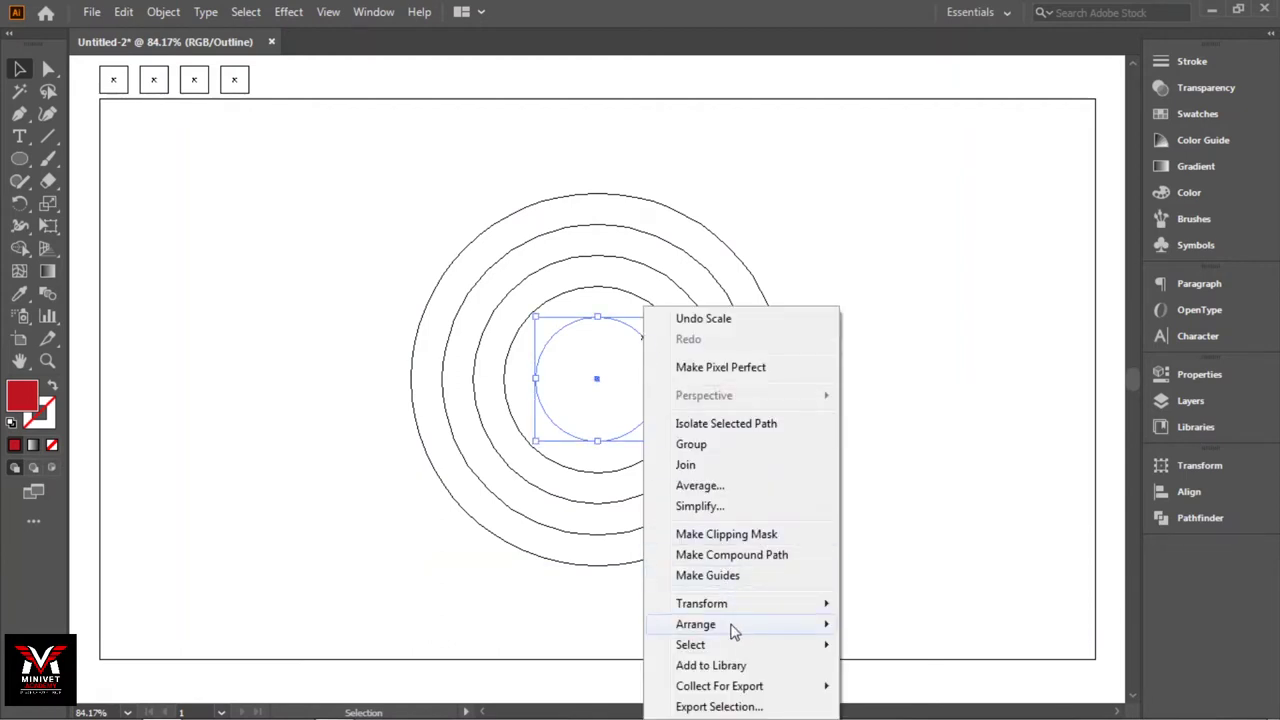
left_click(905, 596)
left_click(686, 343)
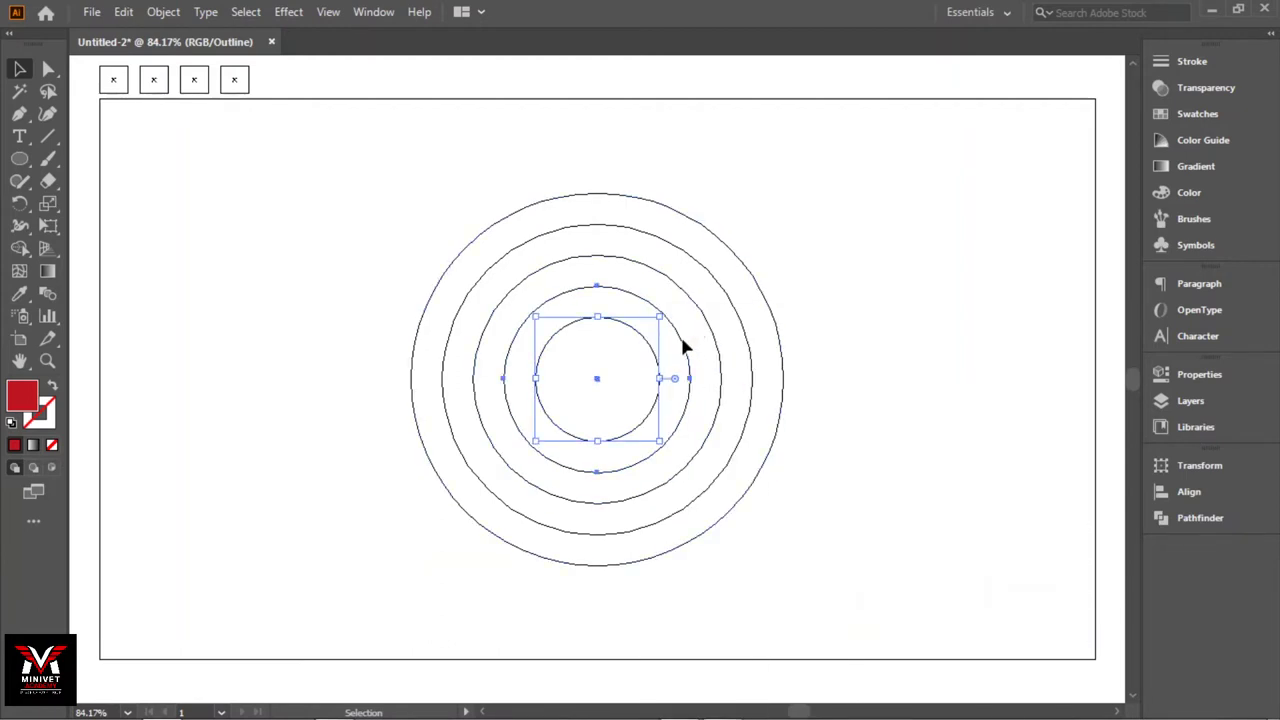
right_click(685, 343)
mouse_move(735, 624)
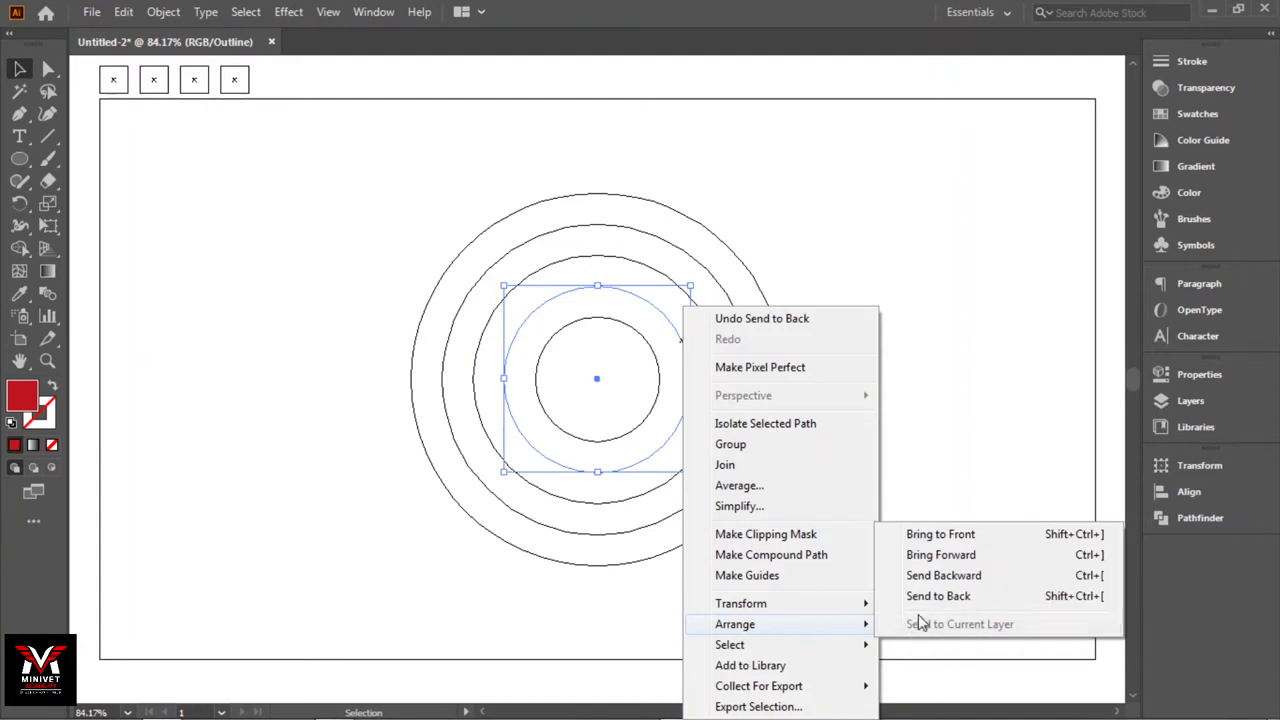
left_click(920, 596)
left_click(718, 352)
Send the third, fourth and outer circles to the back, then return to Preview
right_click(718, 352)
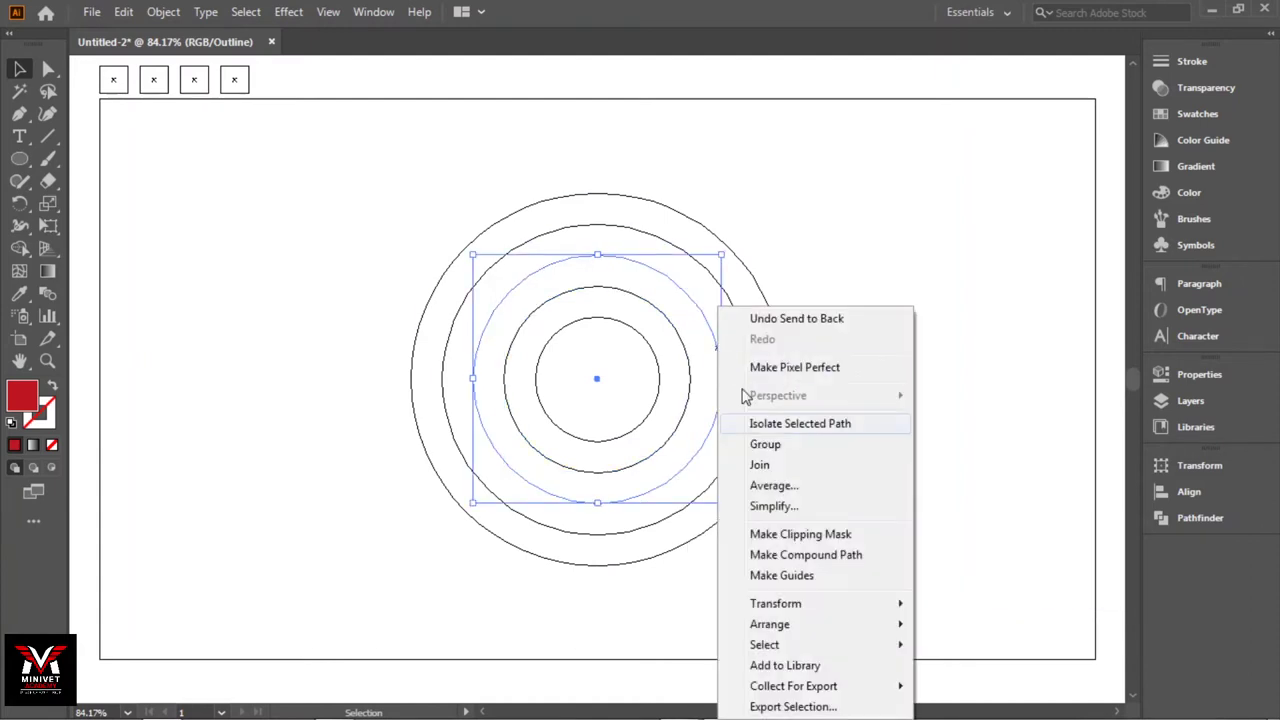
left_click(975, 596)
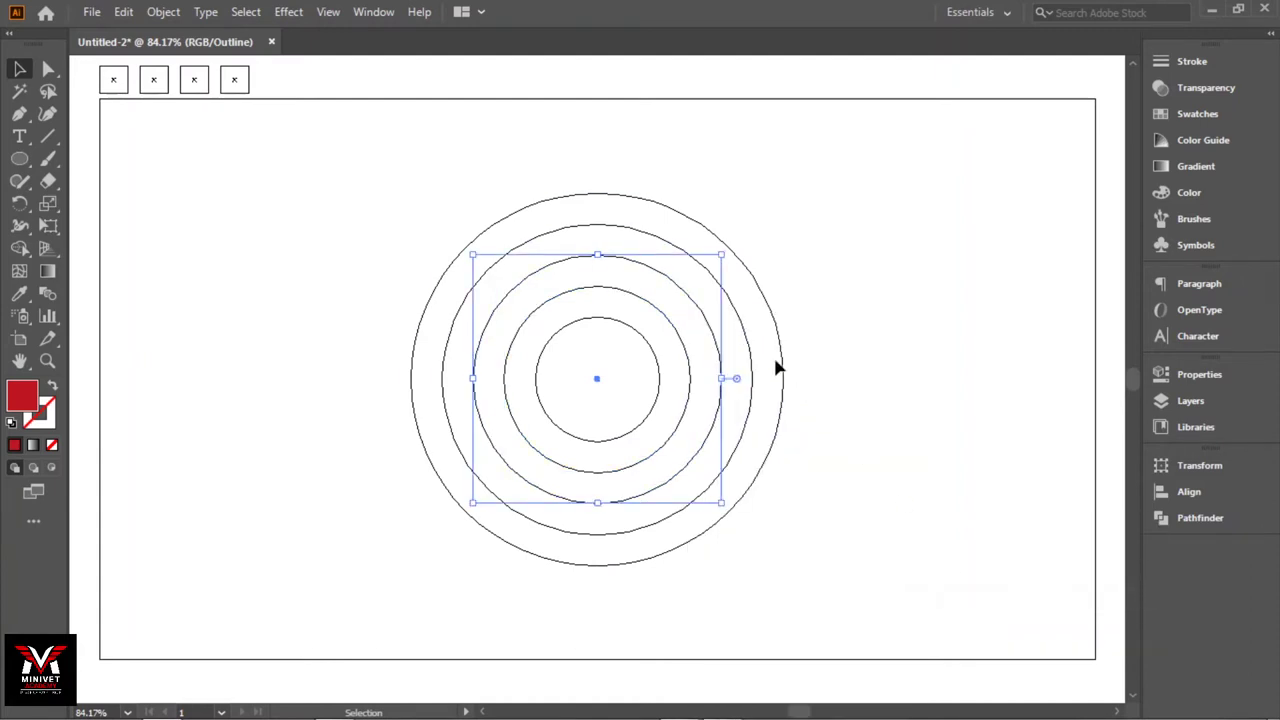
left_click(743, 331)
right_click(743, 331)
mouse_move(794, 624)
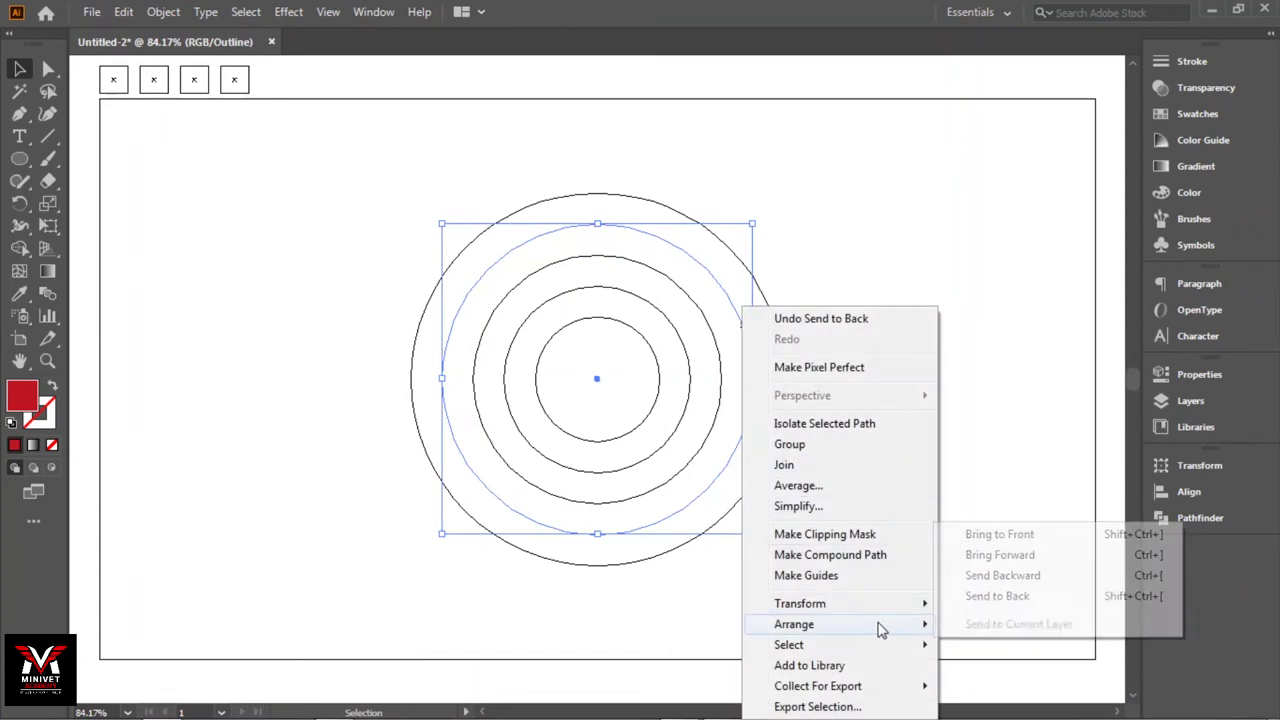
left_click(995, 598)
right_click(777, 328)
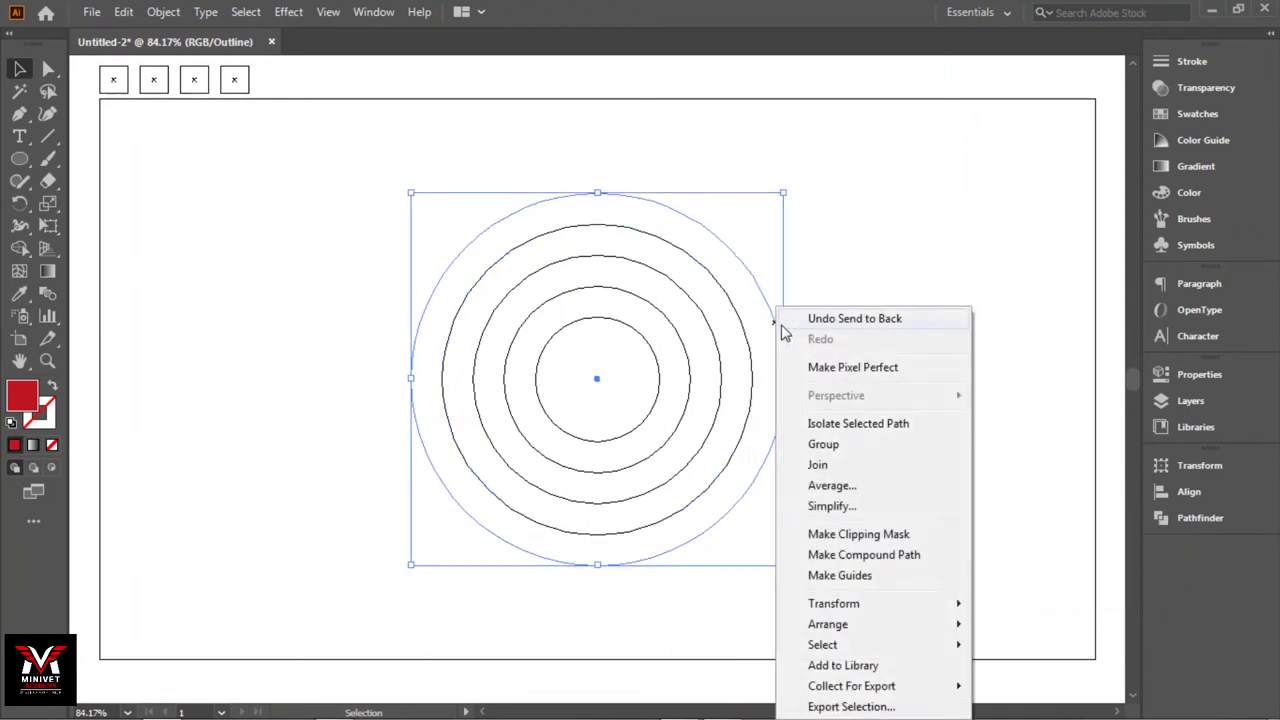
left_click(1012, 598)
left_click(903, 458)
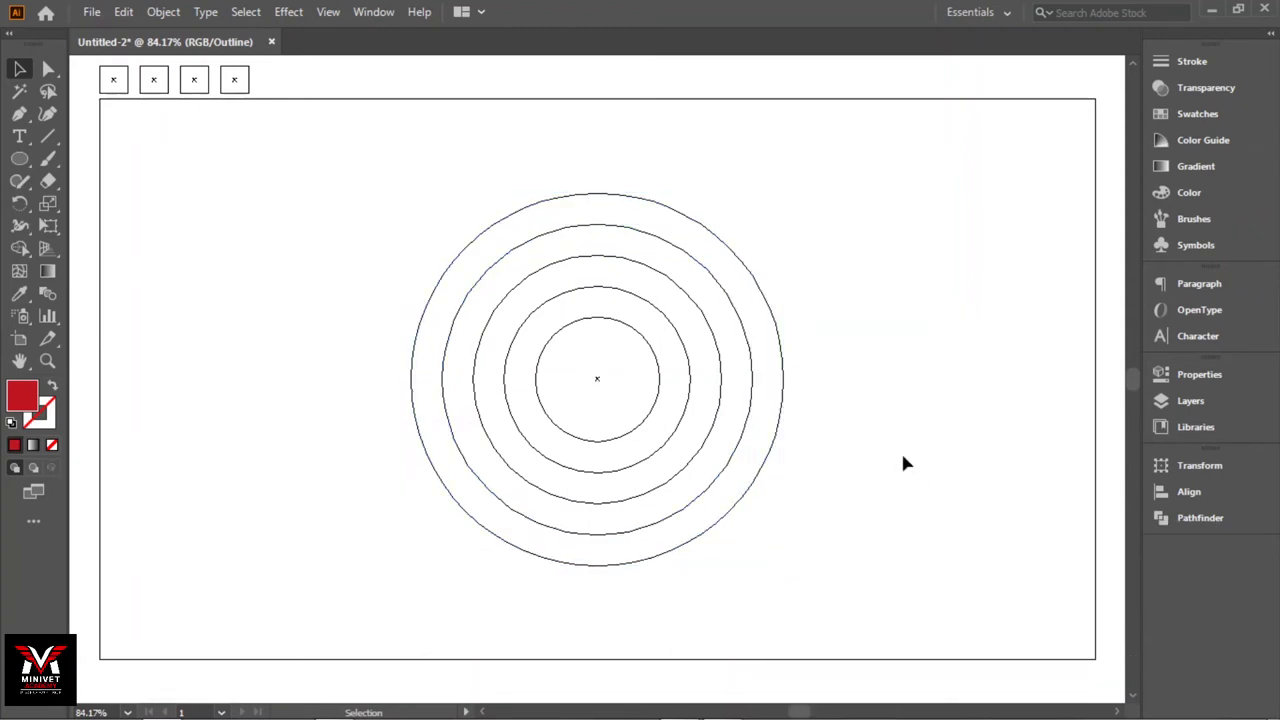
key("ctrl+y")
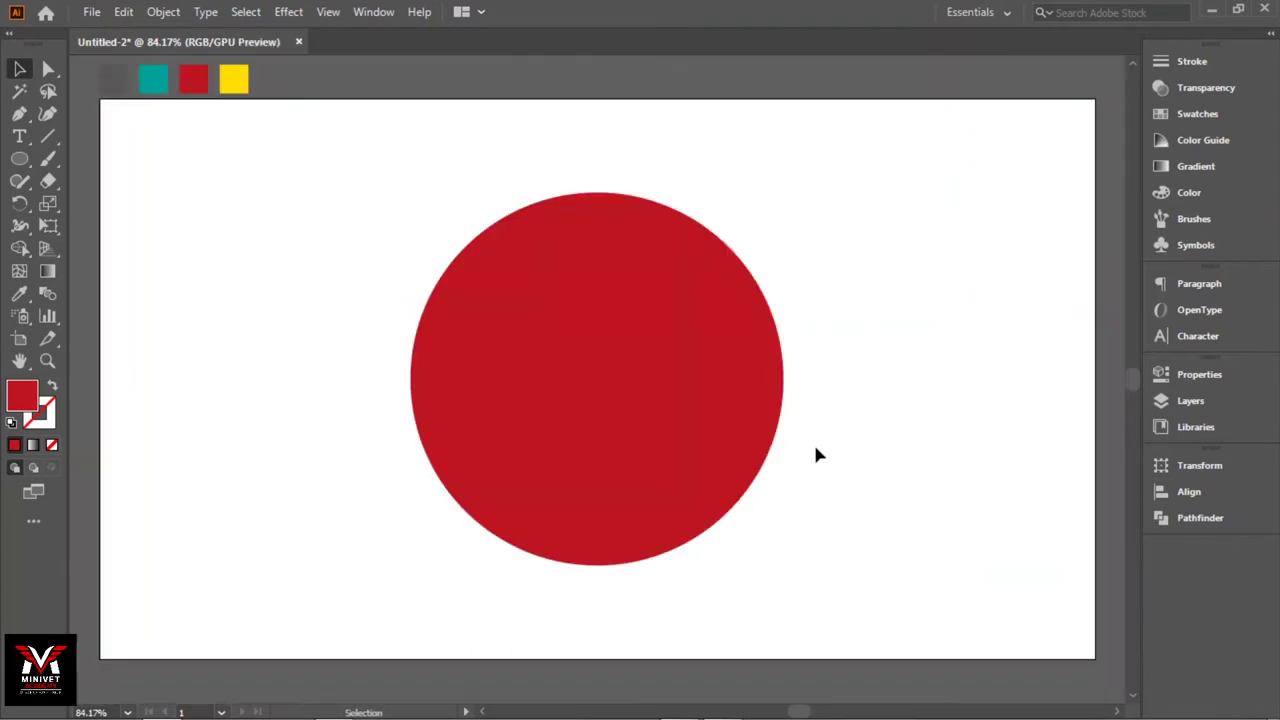
Fill the centre circle yellow-green and the next circle dark gray
left_click(598, 372)
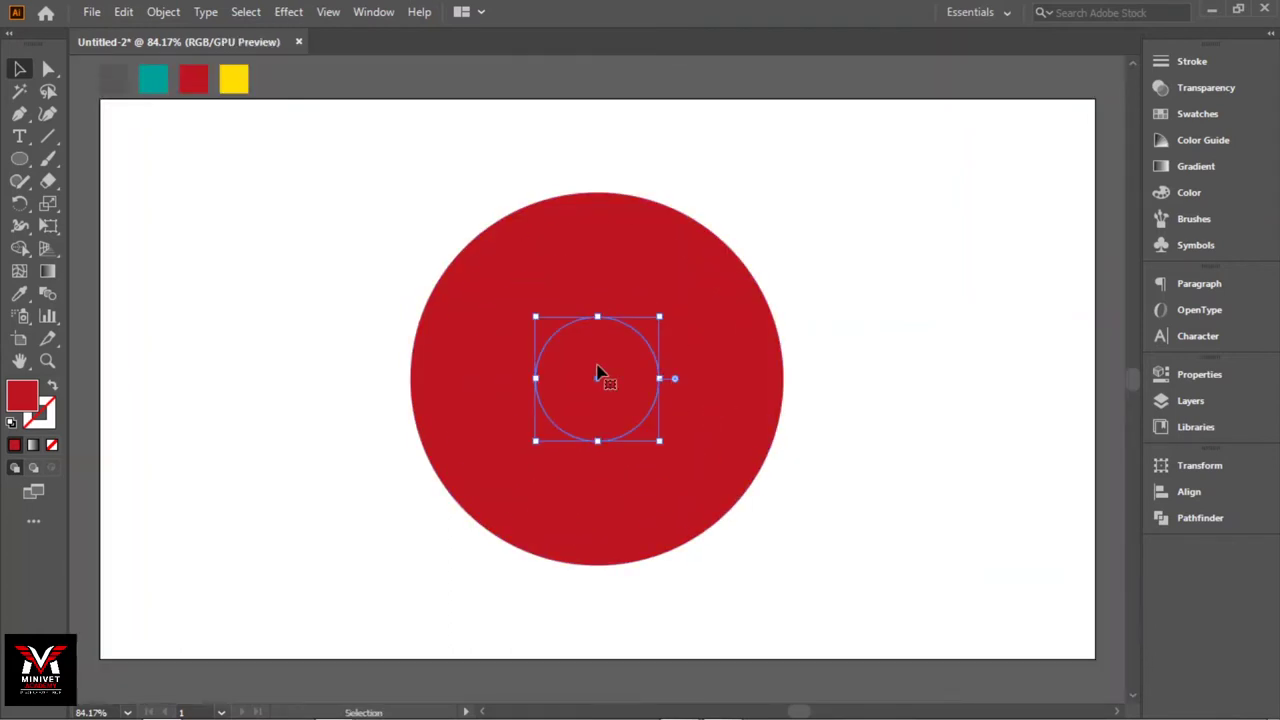
left_click(1200, 114)
left_click(976, 126)
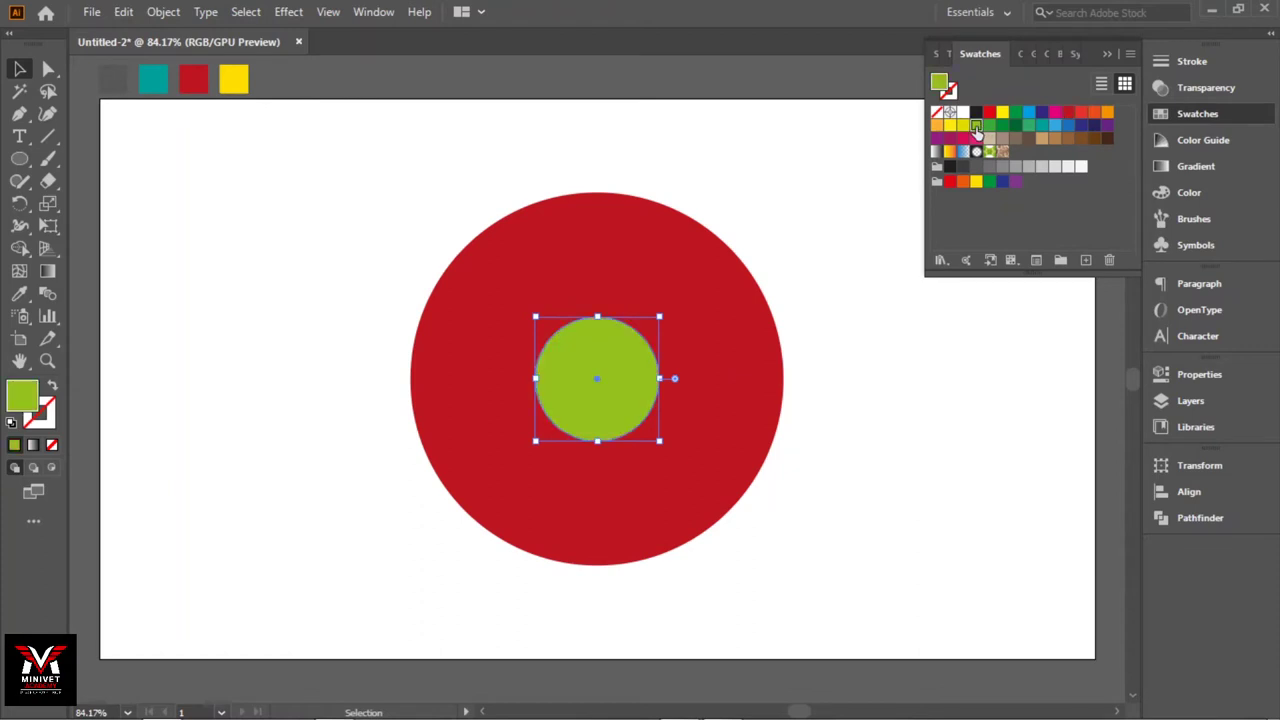
left_click(615, 305)
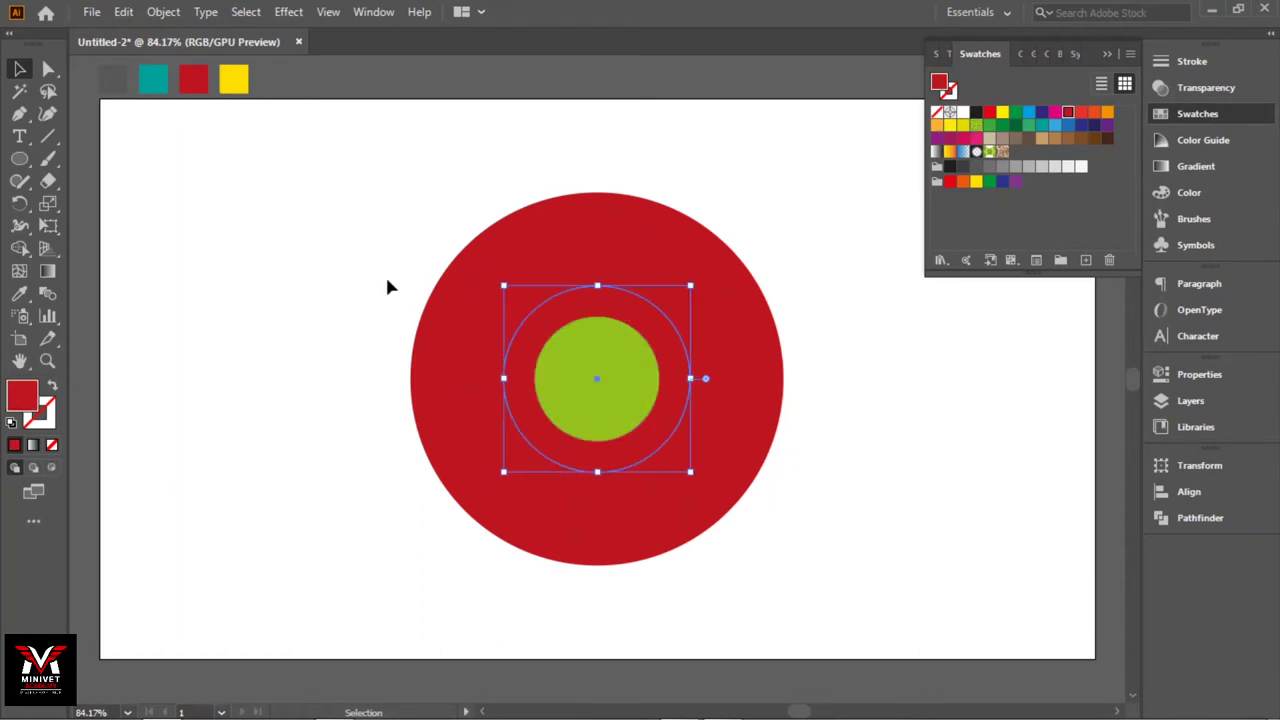
left_click(19, 293)
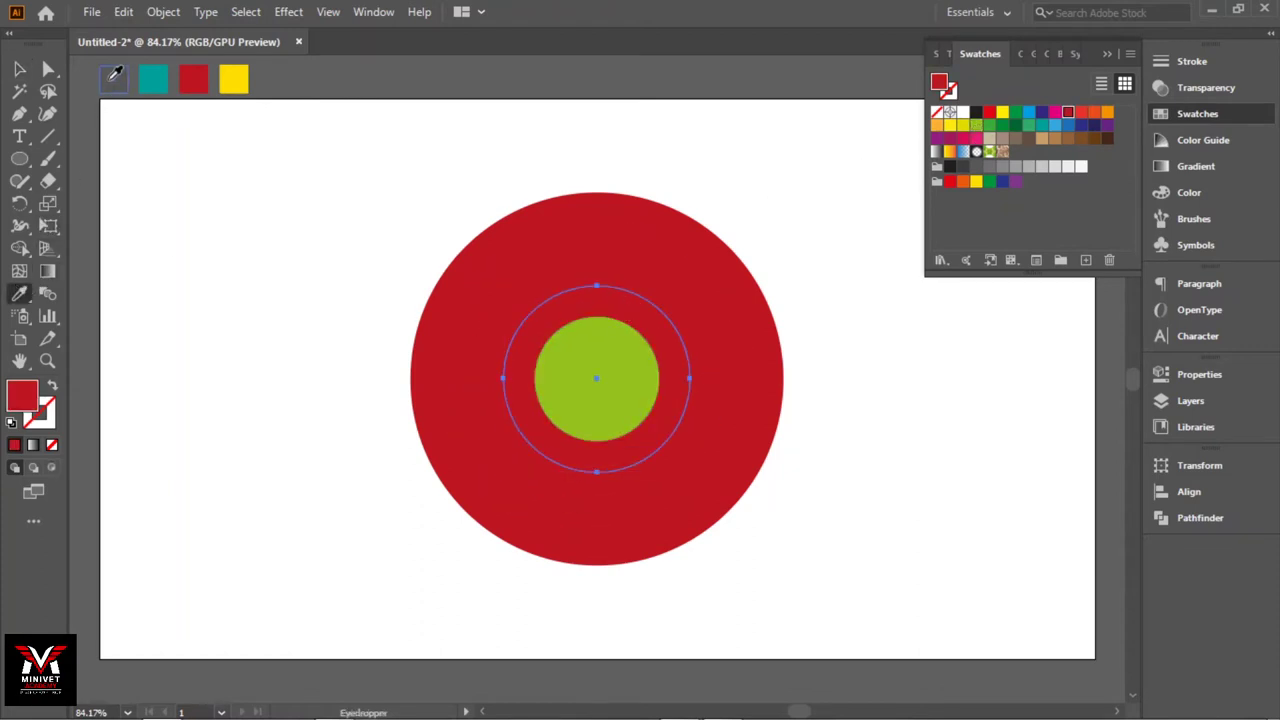
left_click(112, 80)
left_click(19, 68)
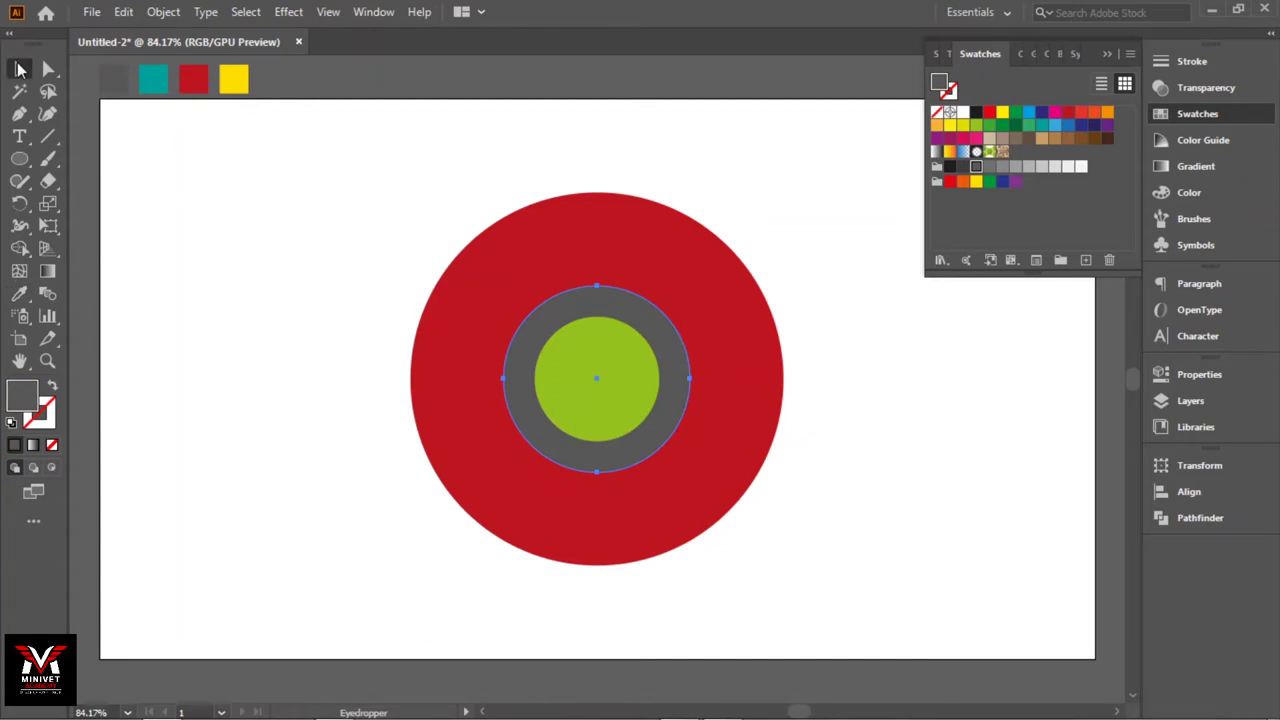
Colour the outer rings teal, red and yellow, then close the Swatches panel
left_click(612, 264)
left_click(19, 293)
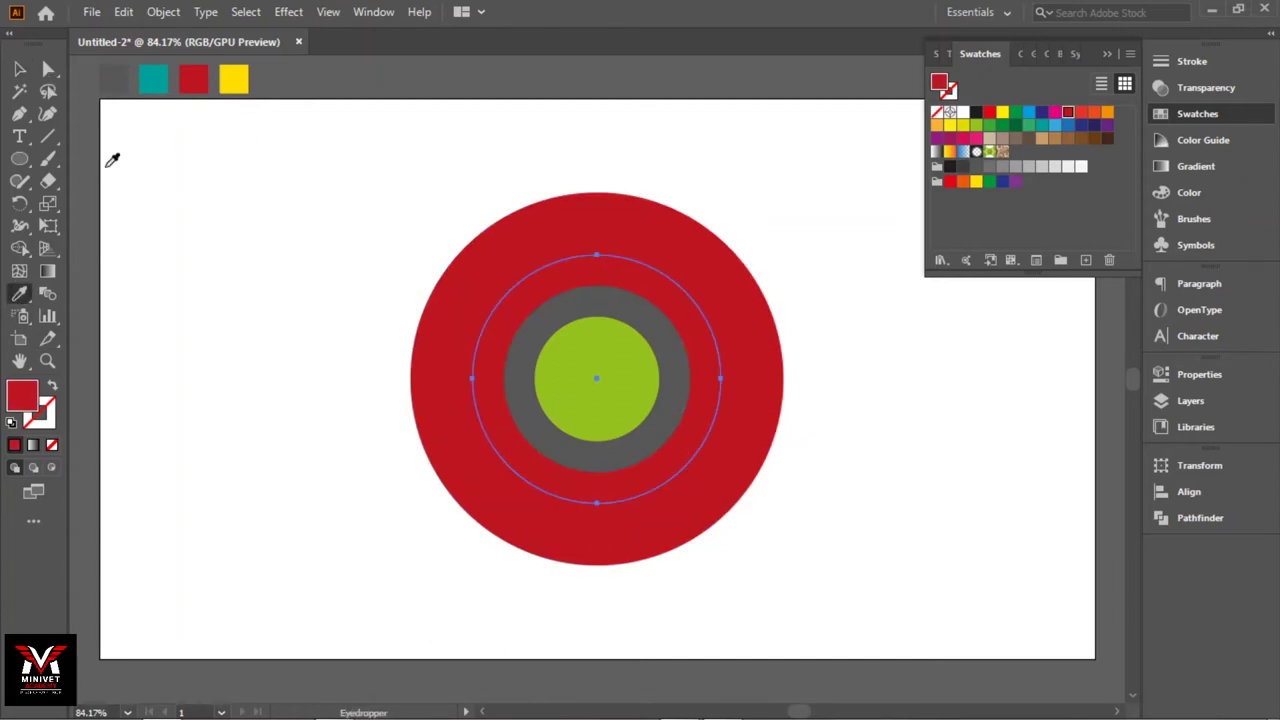
left_click(158, 80)
left_click(19, 68)
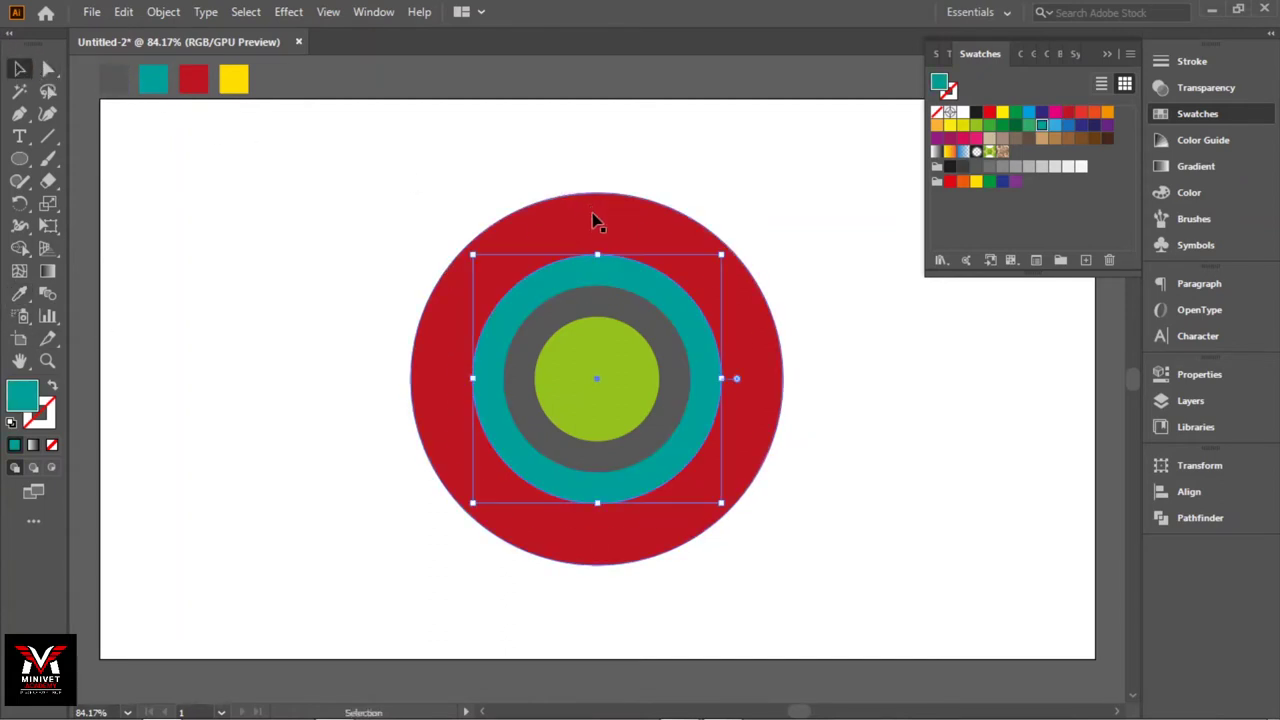
left_click(597, 243)
left_click(19, 294)
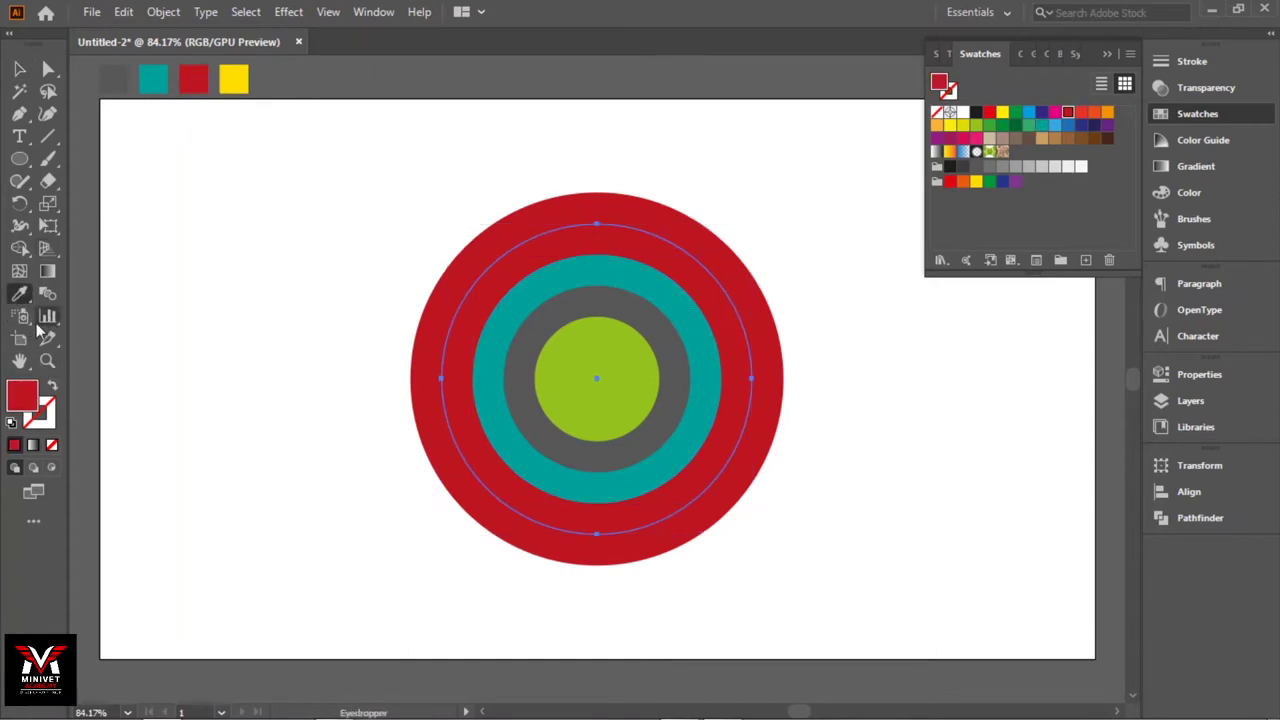
left_click(19, 68)
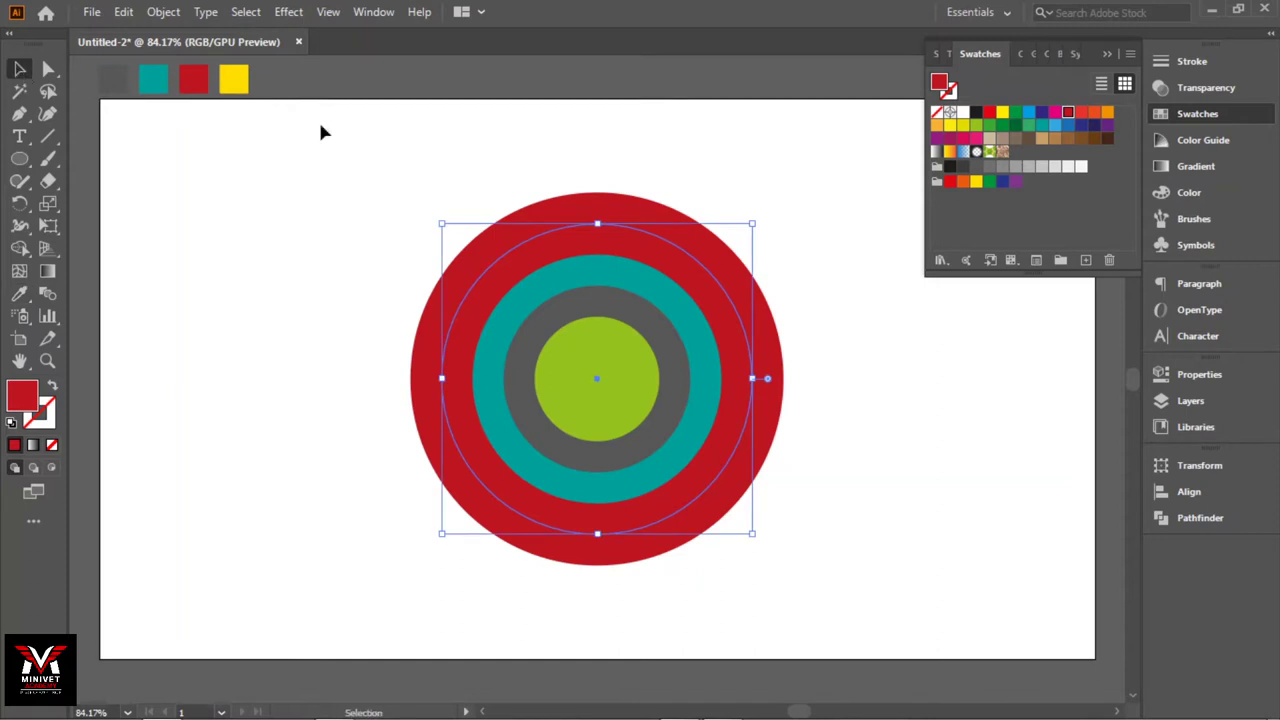
left_click(633, 200)
left_click(17, 295)
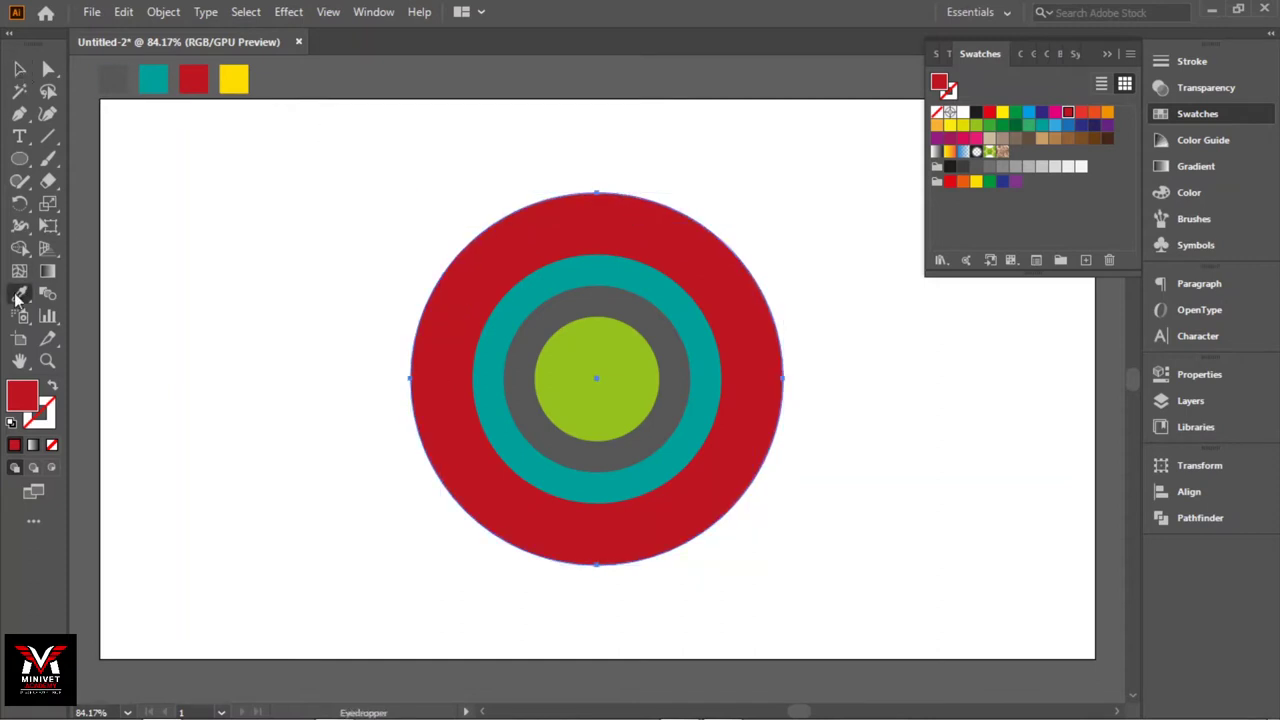
left_click(232, 72)
left_click(19, 68)
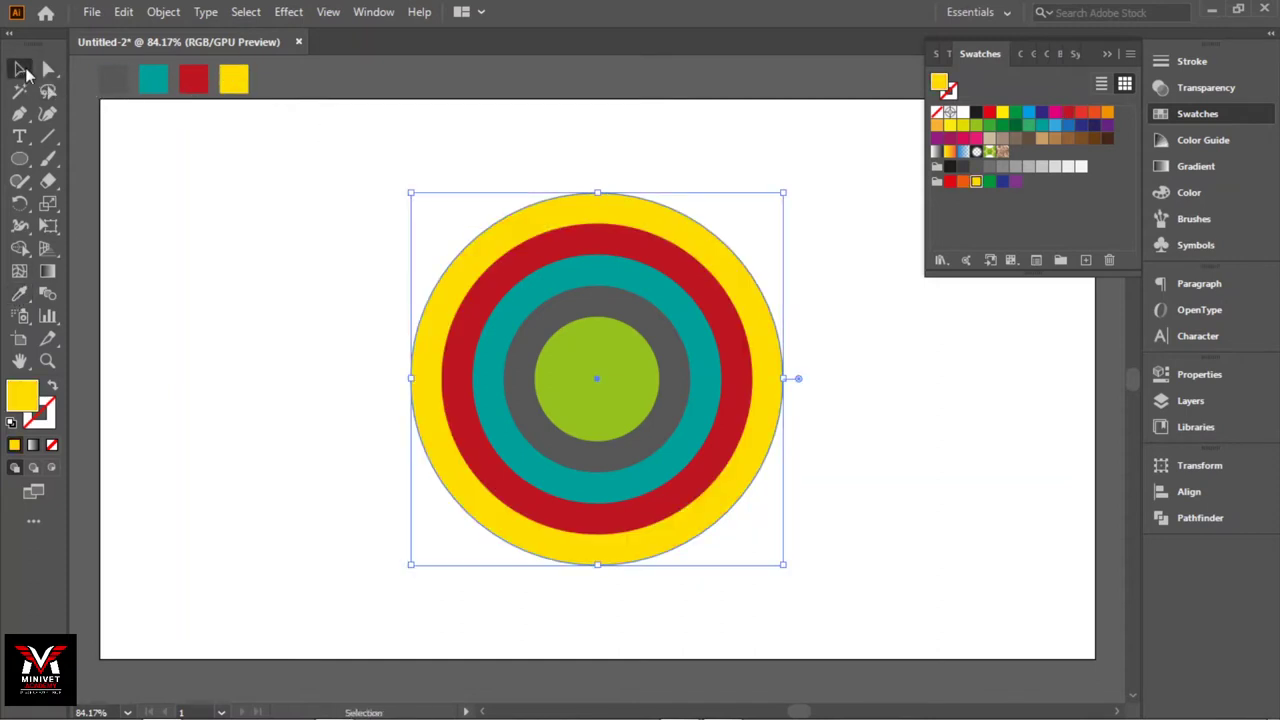
left_click(268, 168)
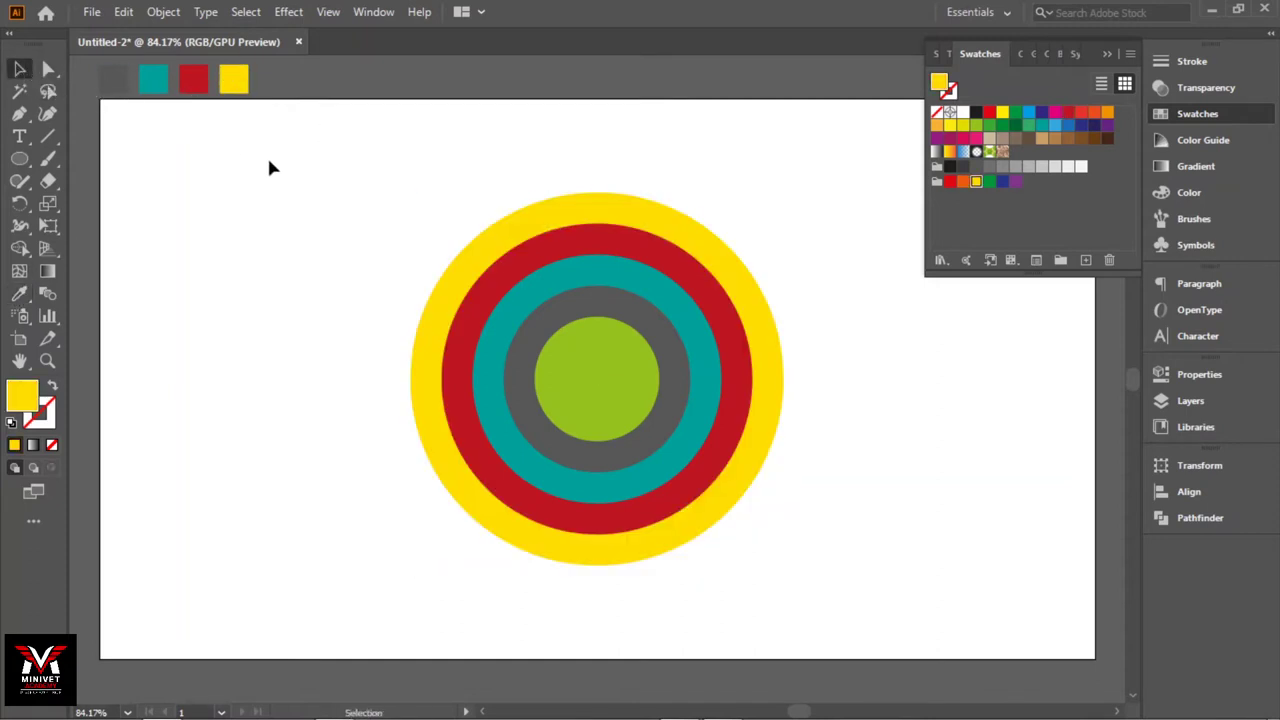
left_click(1108, 55)
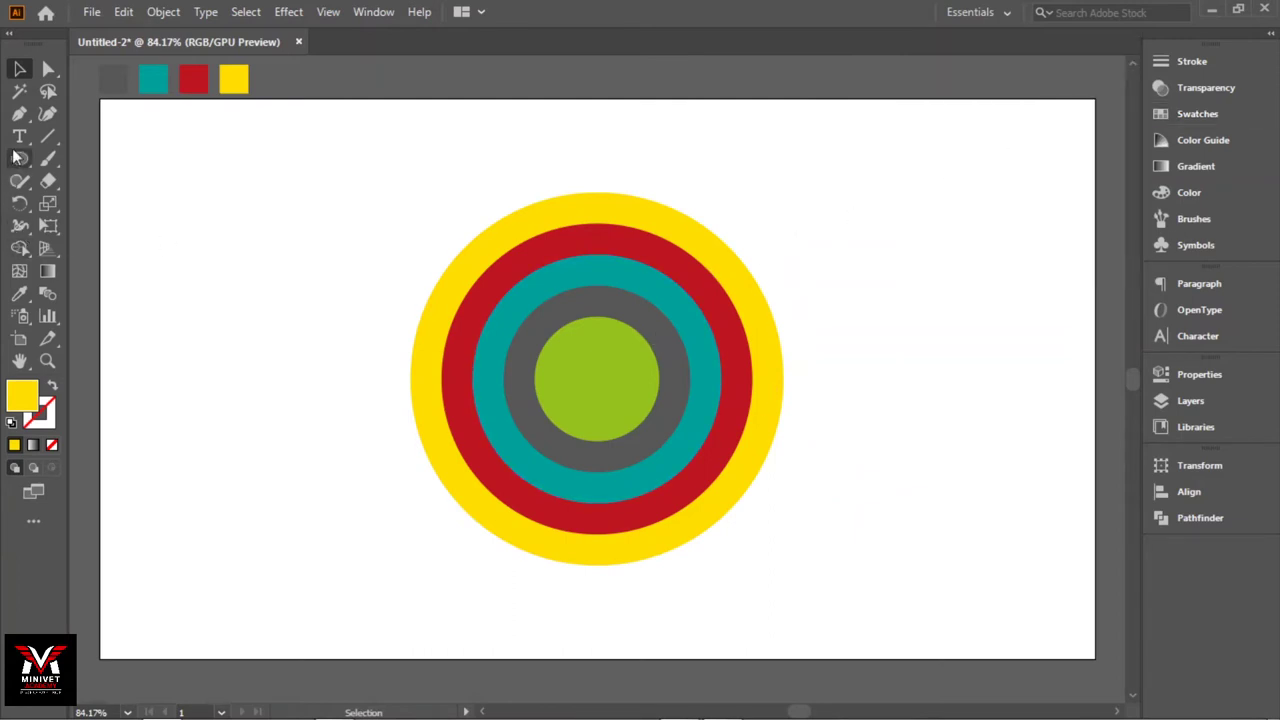
Draw two rectangles covering the circles' right half and lower half
left_click_drag(16, 157, 110, 158)
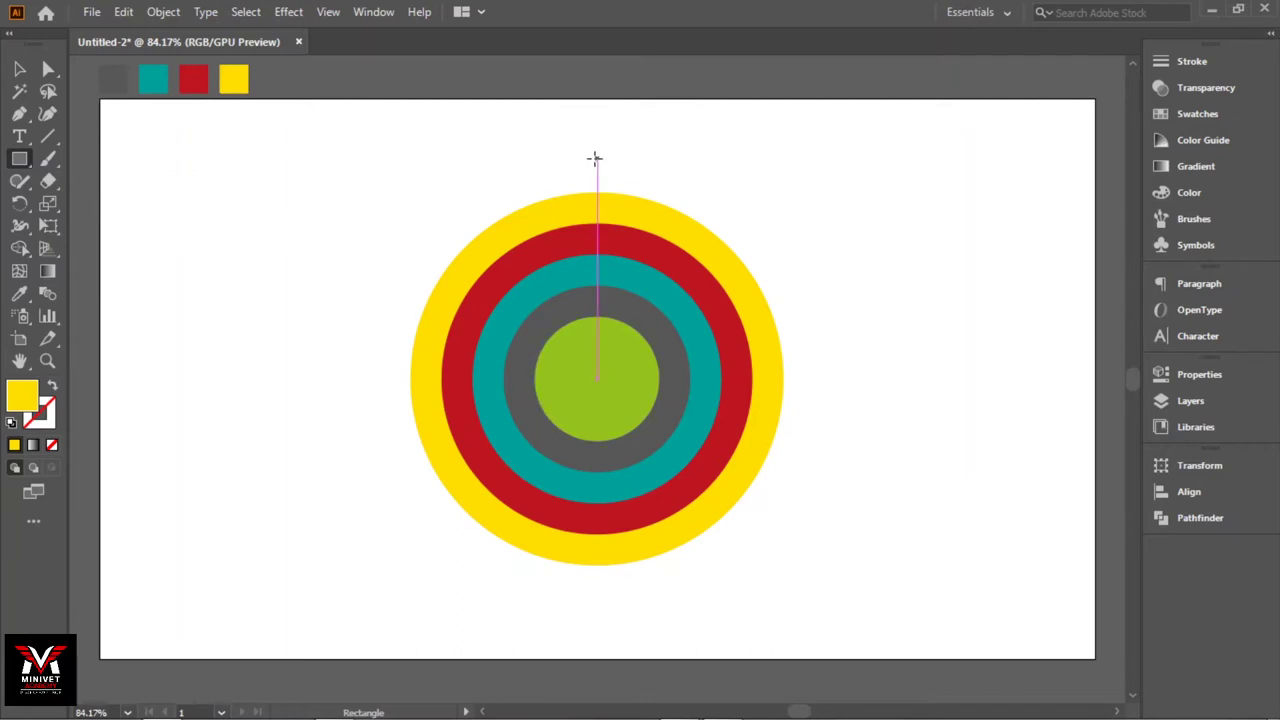
left_click_drag(598, 156, 822, 612)
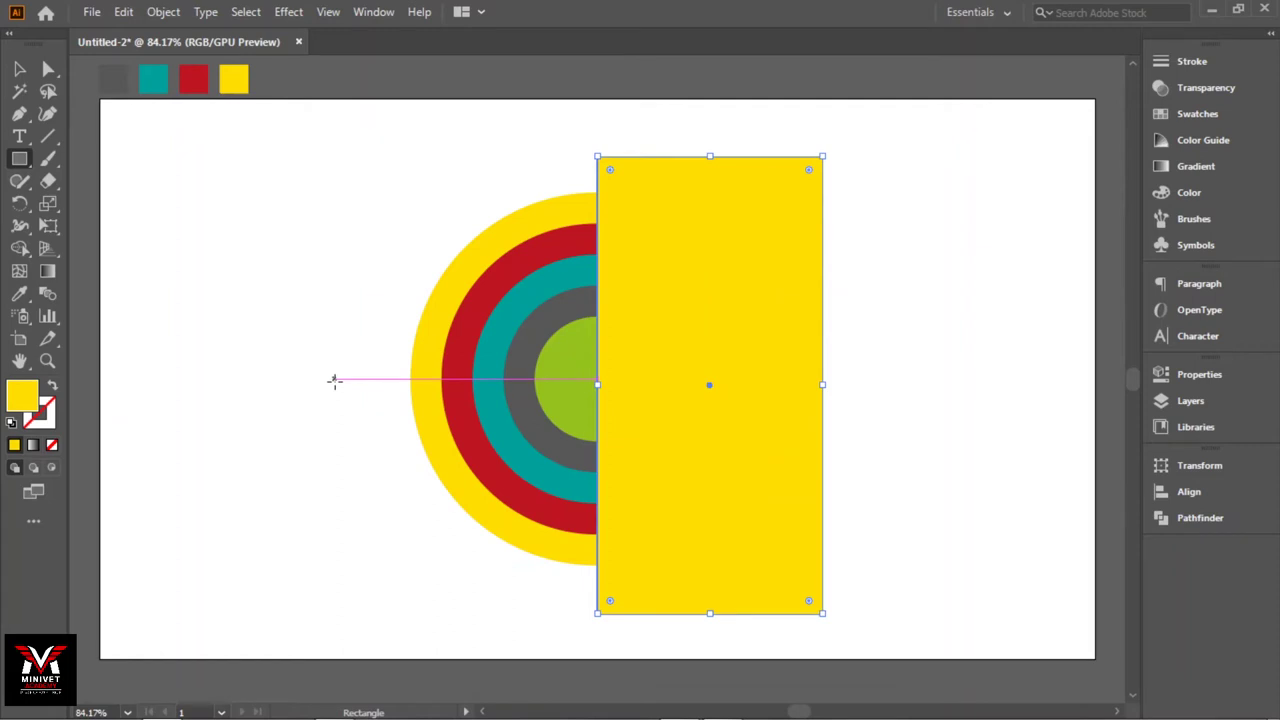
left_click_drag(335, 379, 900, 619)
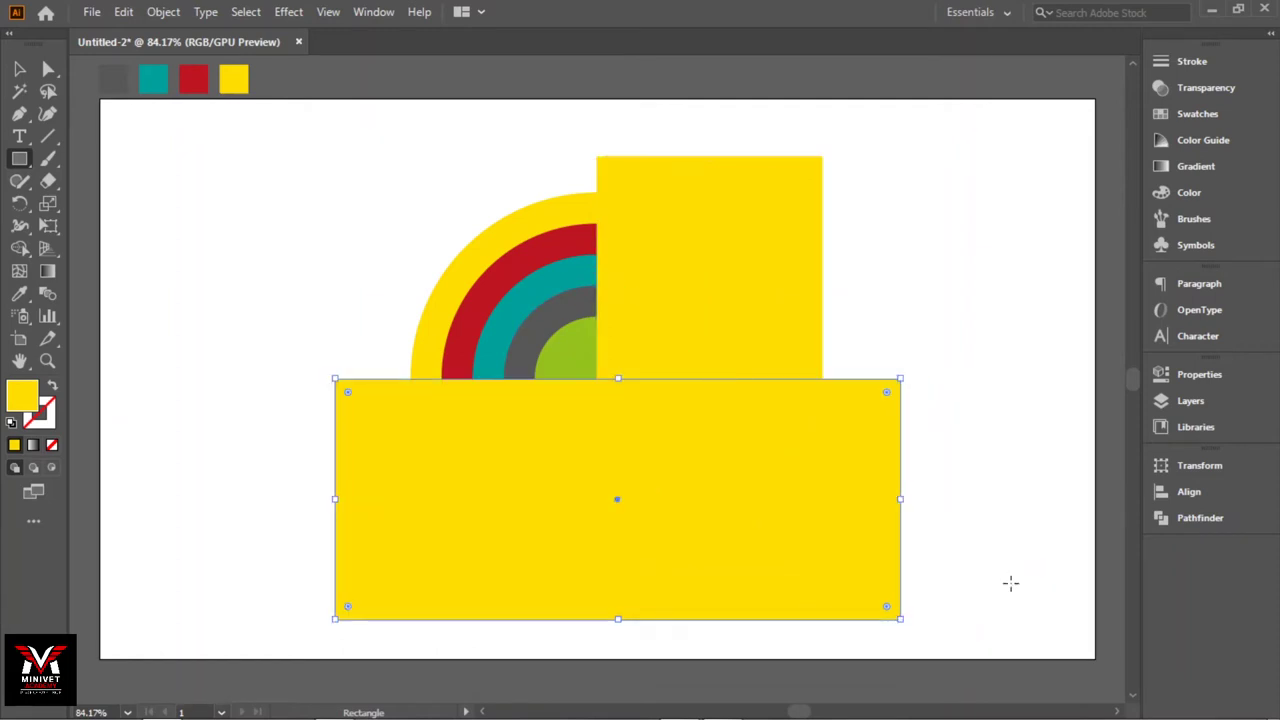
Fill both rectangles dark indigo and select them along with all the ring circles
left_click(19, 66)
left_click(787, 292, "shift")
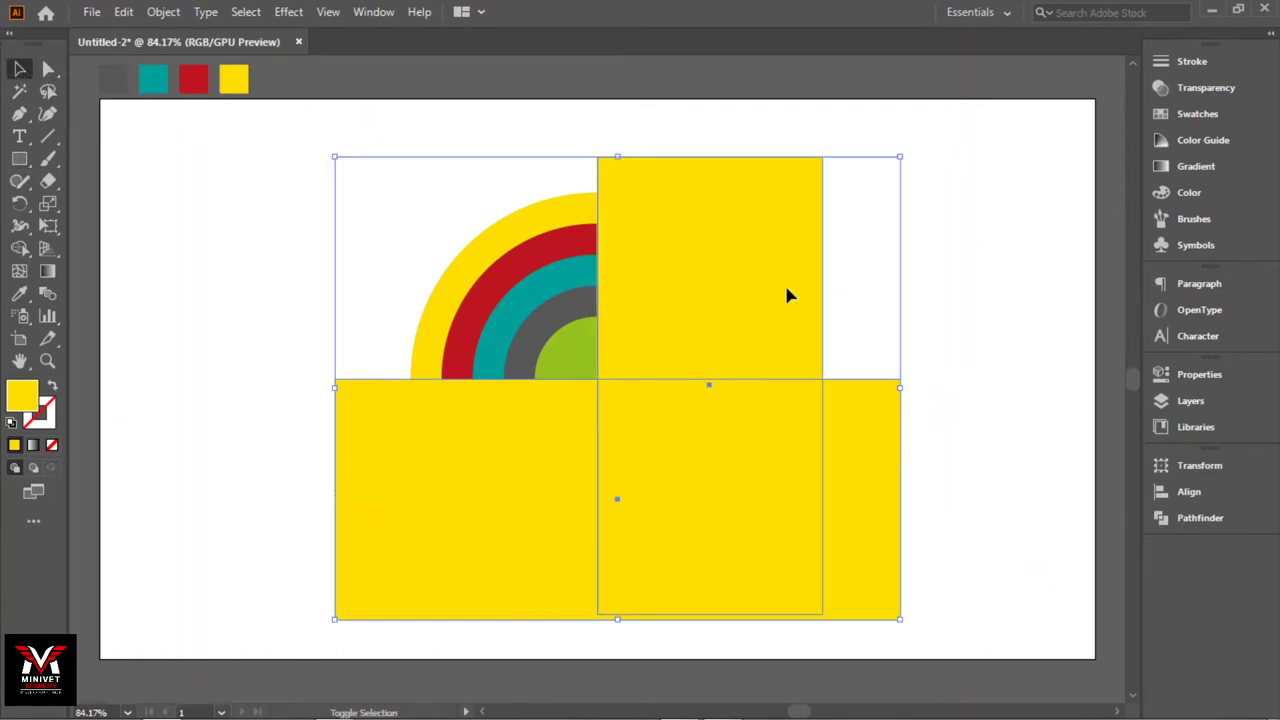
left_click(1200, 114)
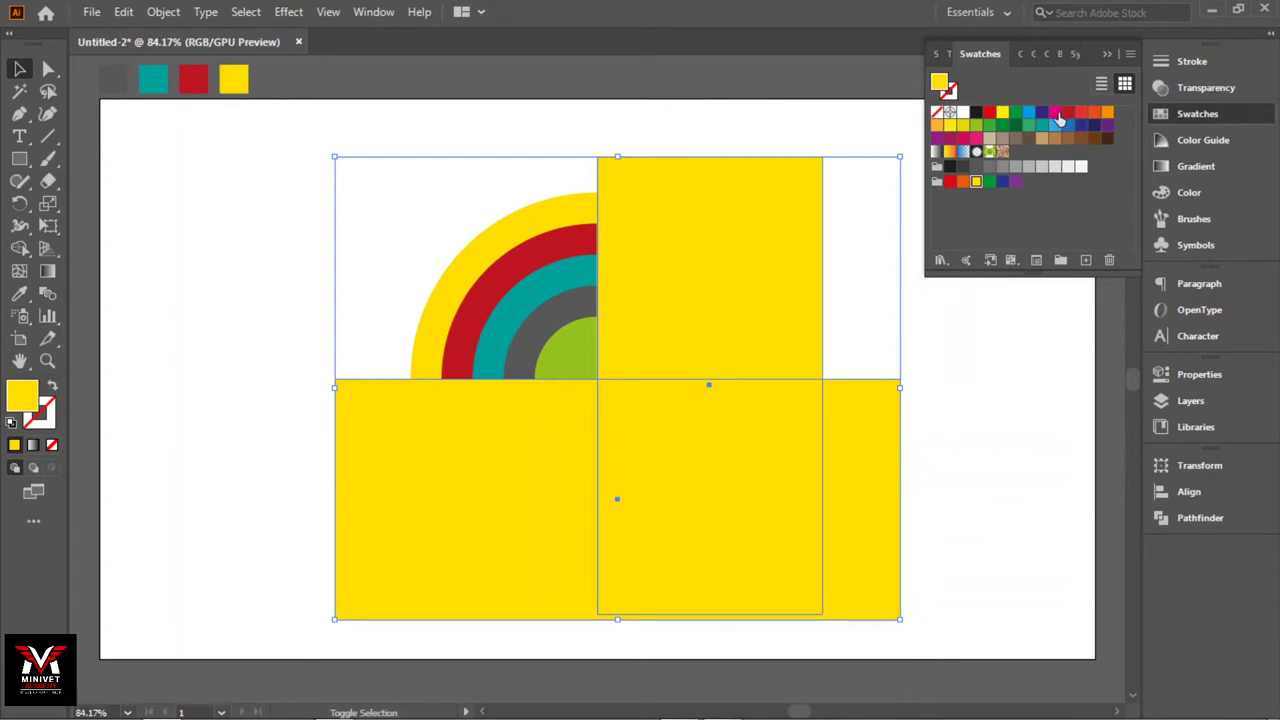
left_click(1042, 112)
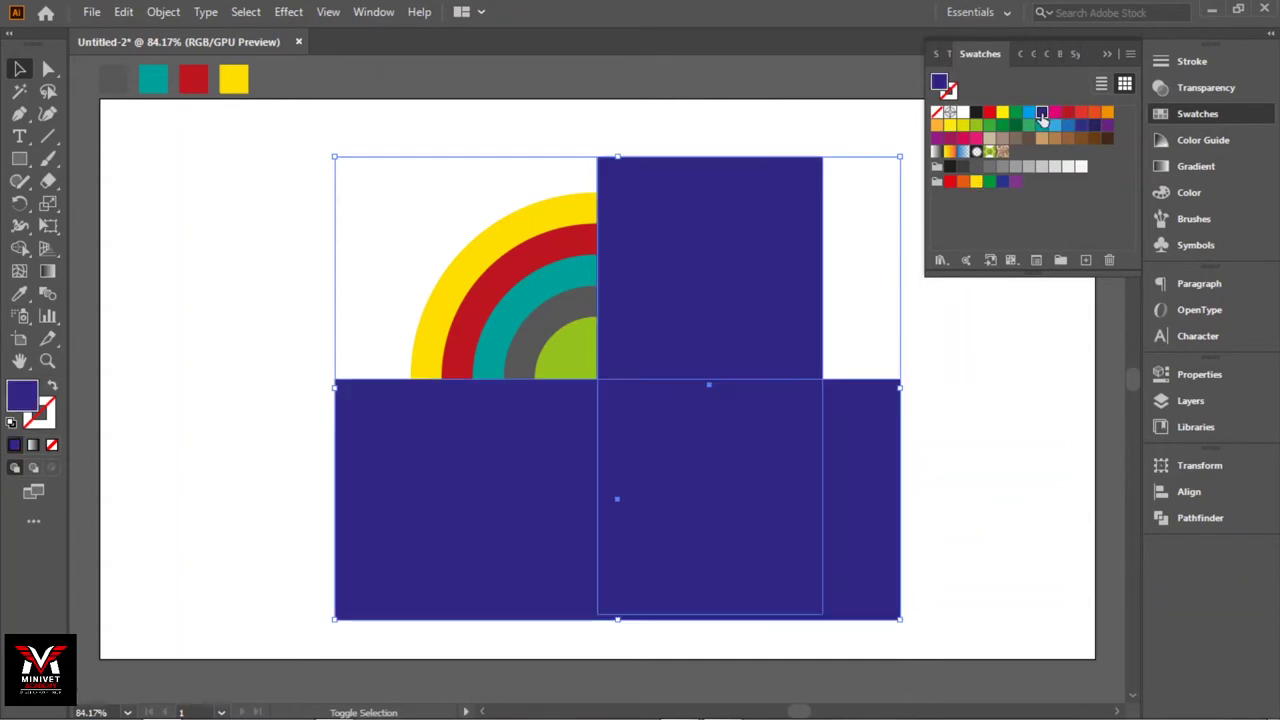
left_click(558, 124)
left_click_drag(334, 145, 936, 572)
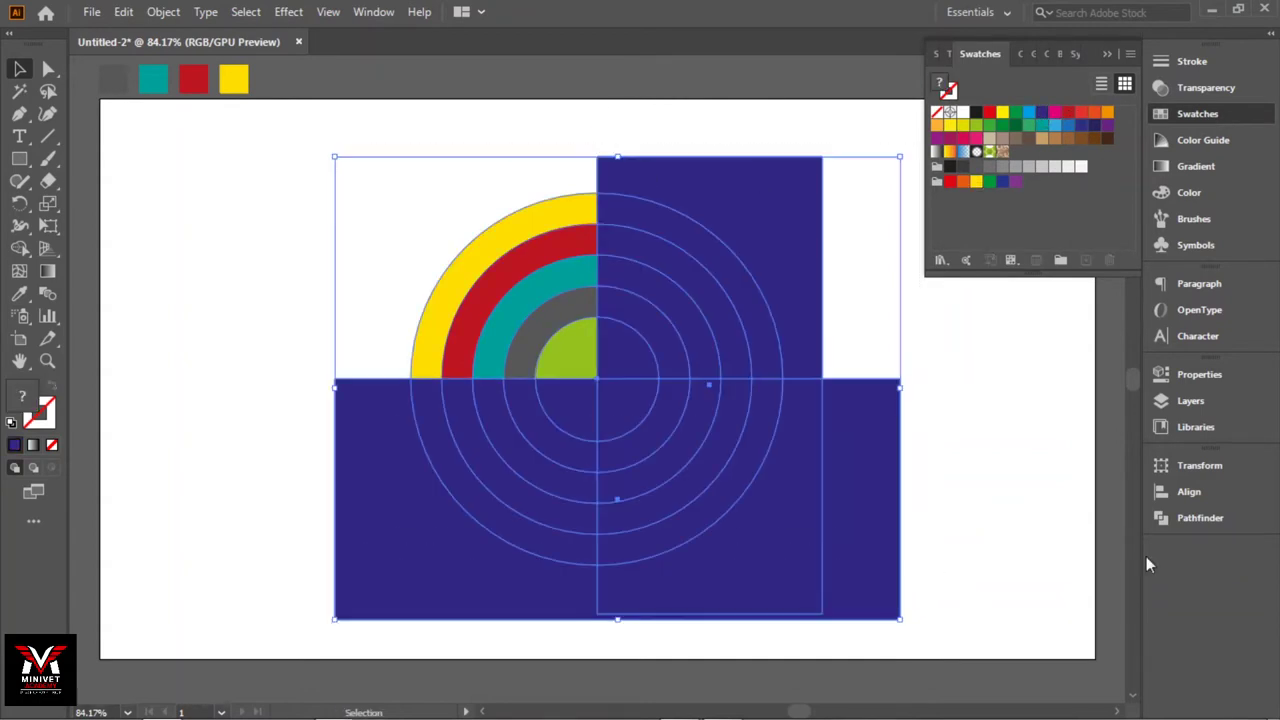
Divide the circles with the rectangles using Pathfinder, then ungroup the pieces
left_click(1186, 520)
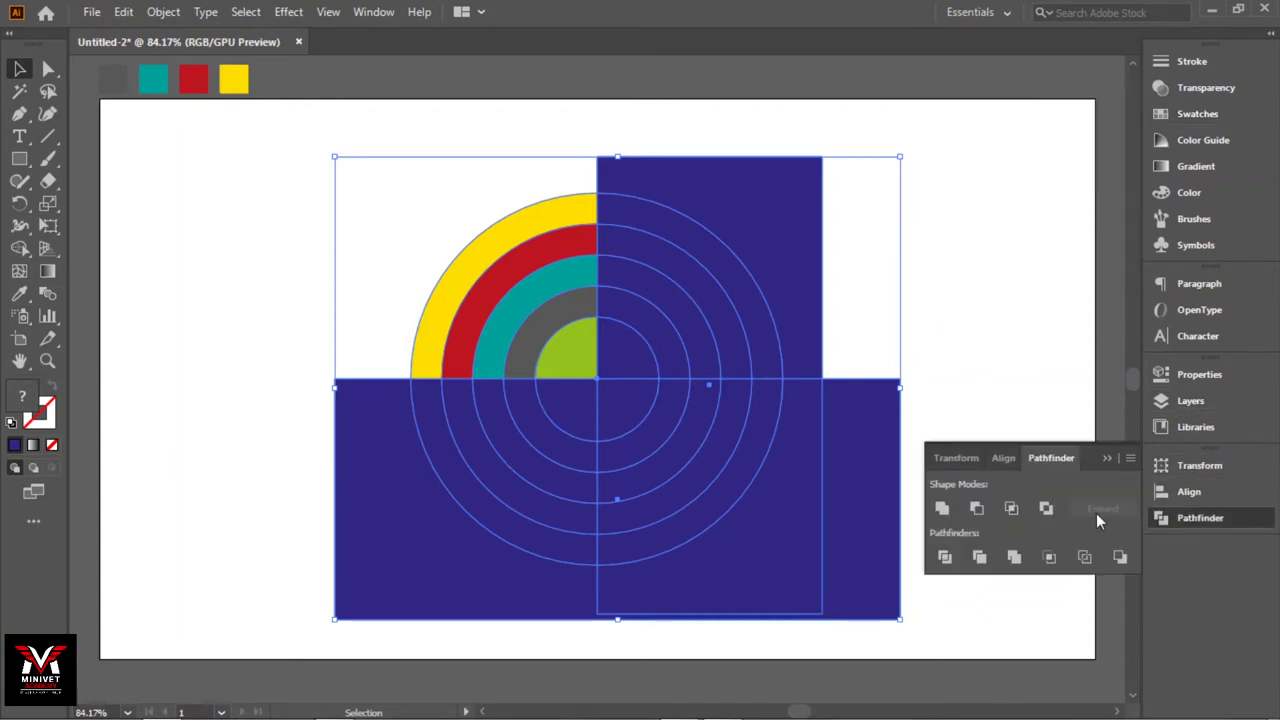
left_click(945, 558)
right_click(759, 292)
left_click(832, 455)
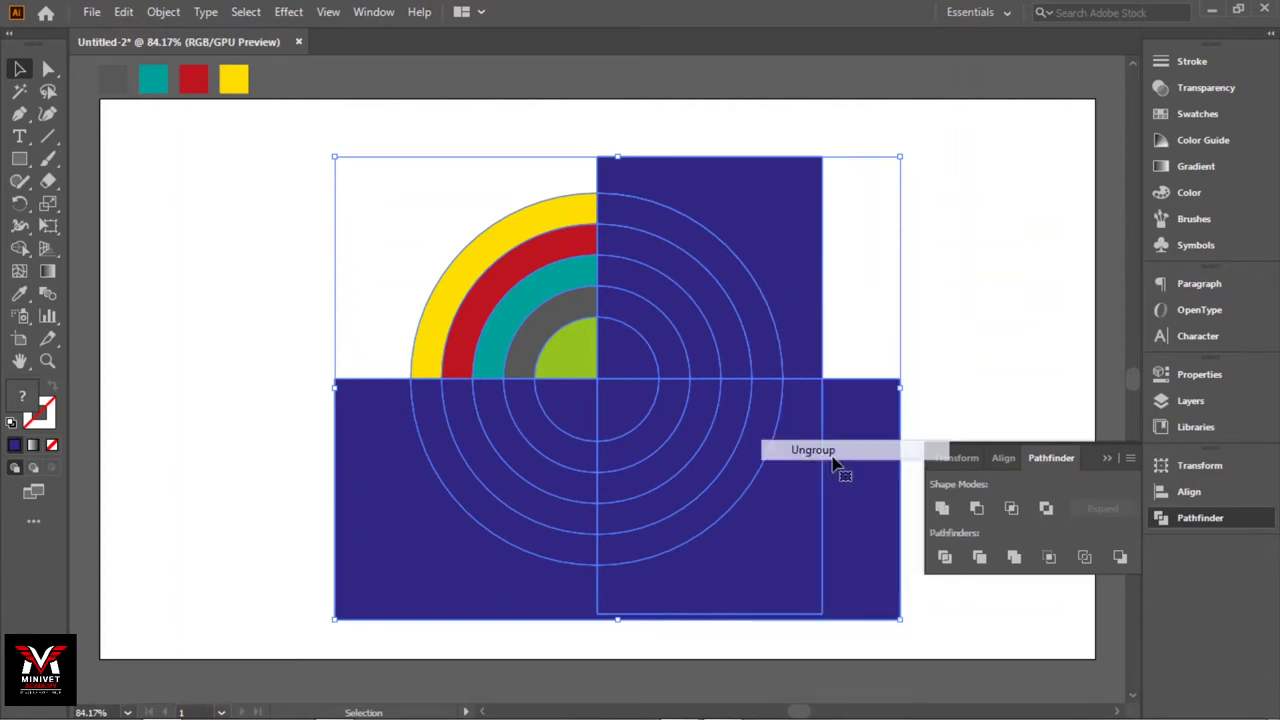
left_click(930, 290)
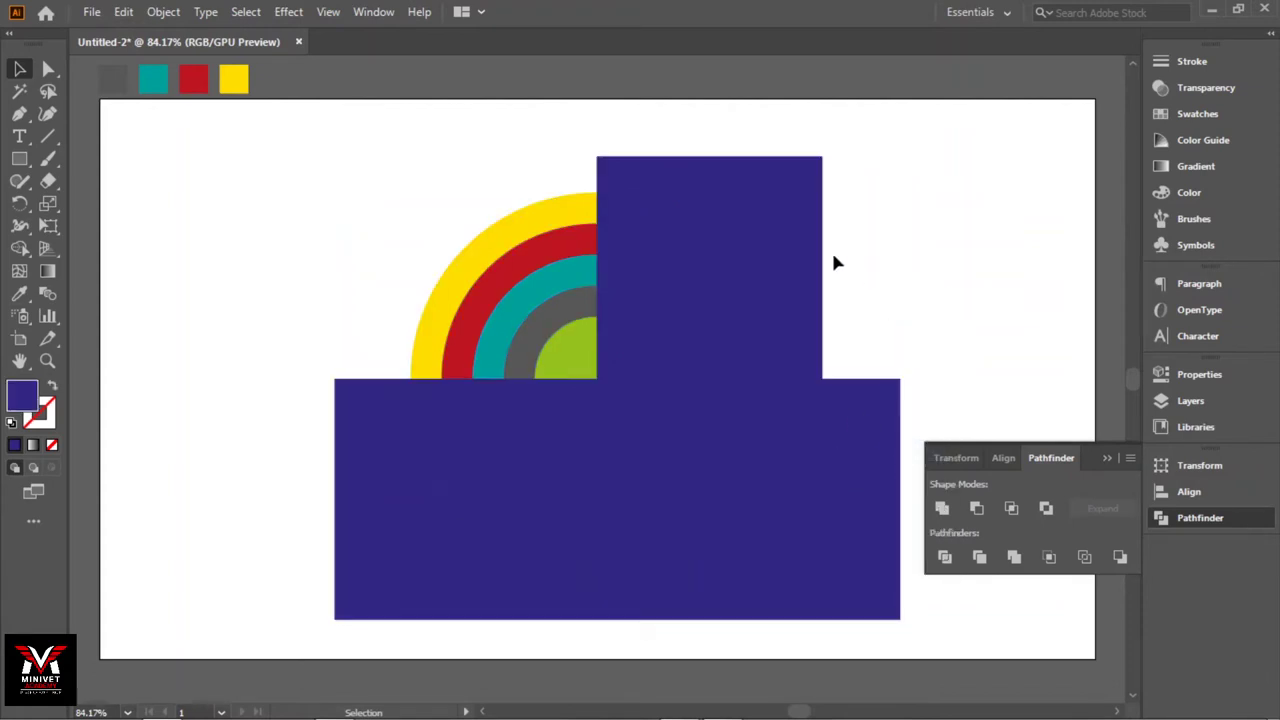
Delete the rectangles and every piece outside the upper-left quarter arcs
left_click_drag(856, 183, 673, 362)
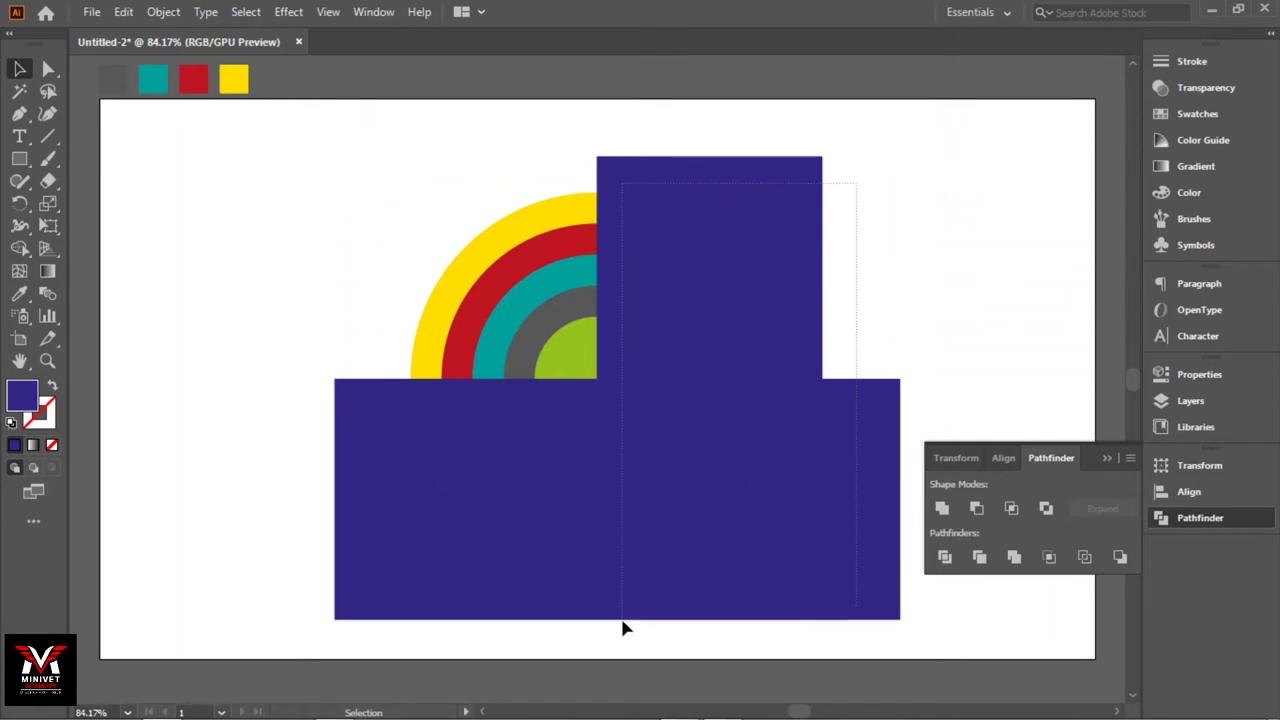
mouse_move(622, 627)
left_mouse_down()
mouse_move(543, 508)
mouse_move(360, 390)
mouse_move(354, 409)
left_mouse_up()
key("Delete")
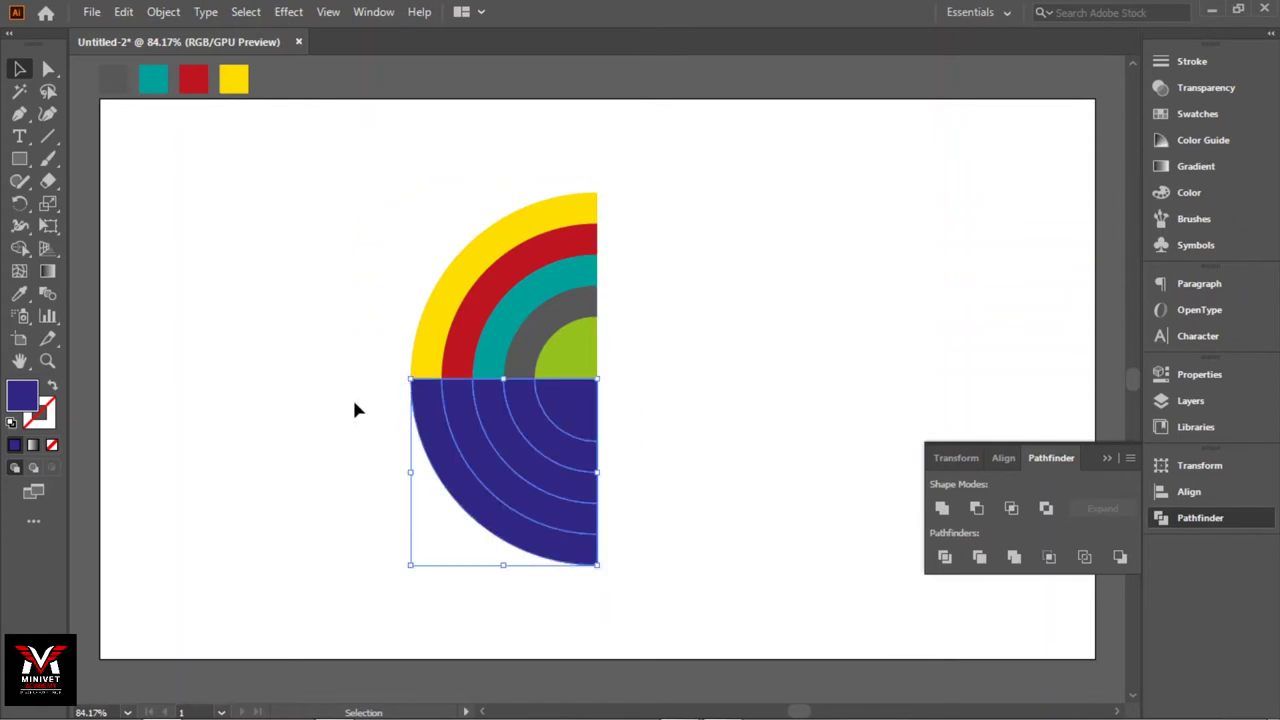
key("Delete")
left_click(1117, 459)
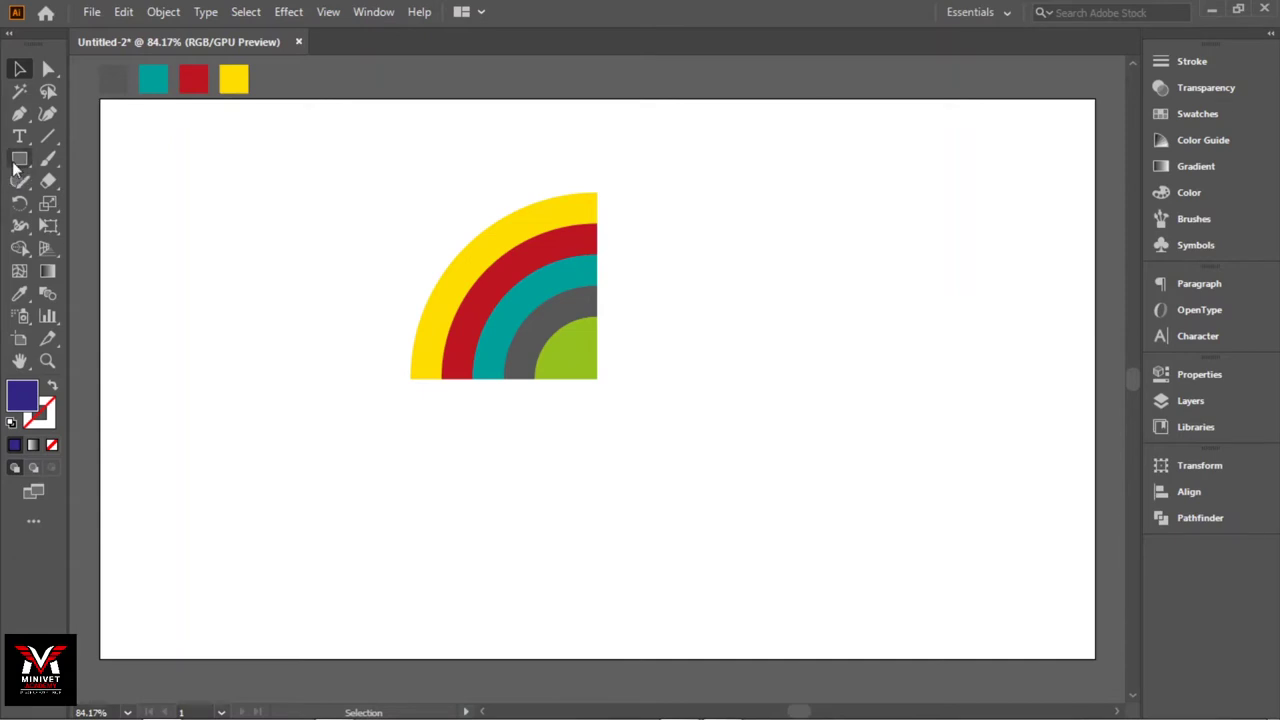
Draw a horizontal line from the green arc's base to past the yellow arc
left_click(19, 113)
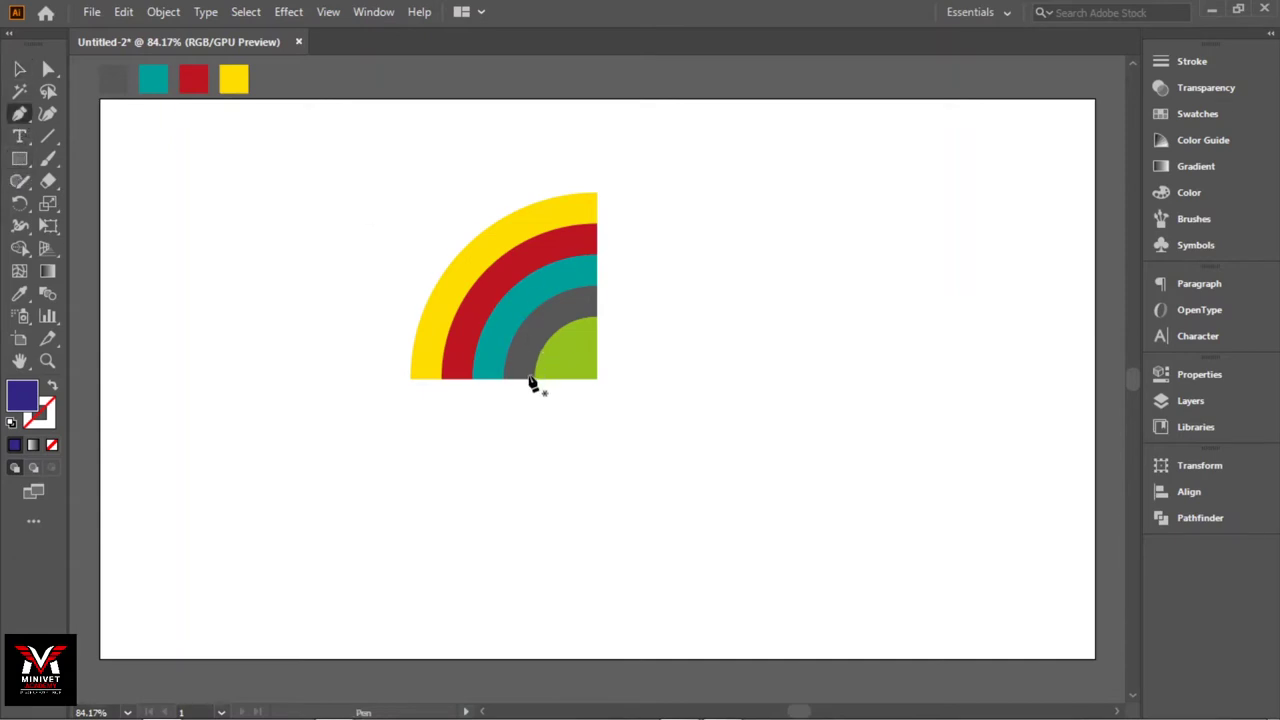
key("ctrl+equal")
key("ctrl+equal")
key("ctrl+equal")
left_click(486, 368)
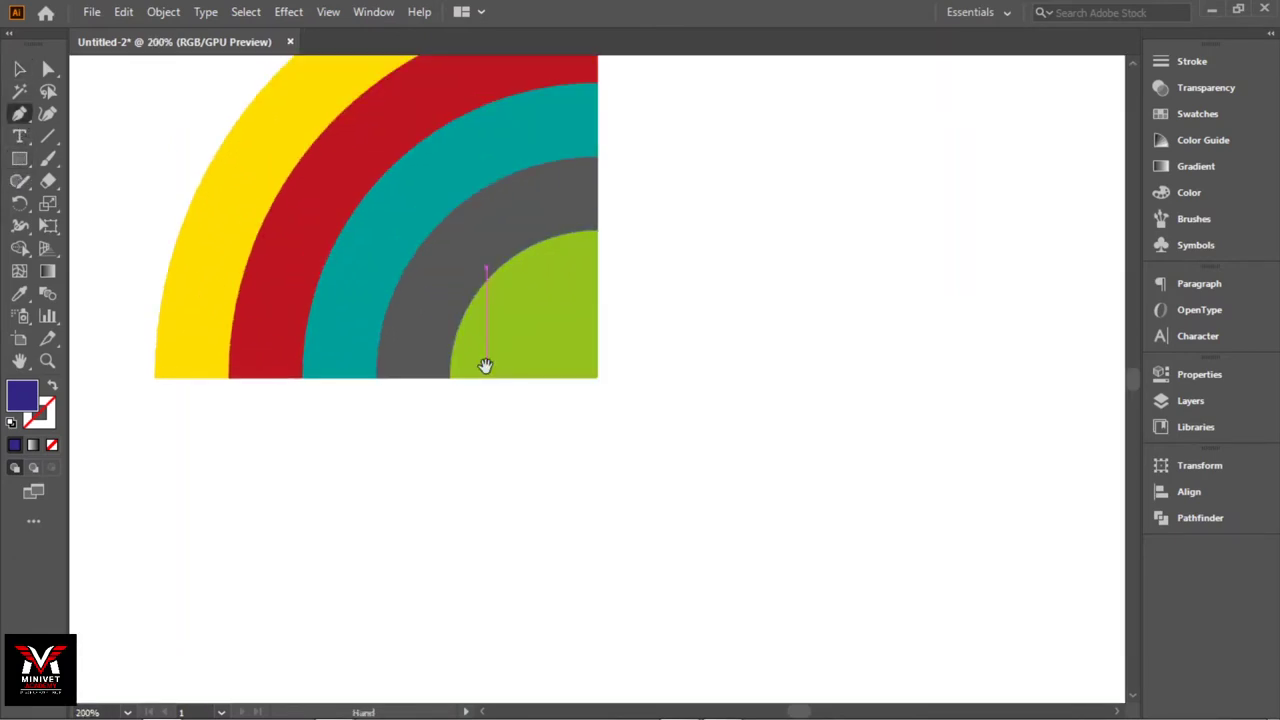
mouse_move(486, 363)
left_mouse_down()
mouse_move(737, 381)
mouse_move(794, 497)
left_mouse_up()
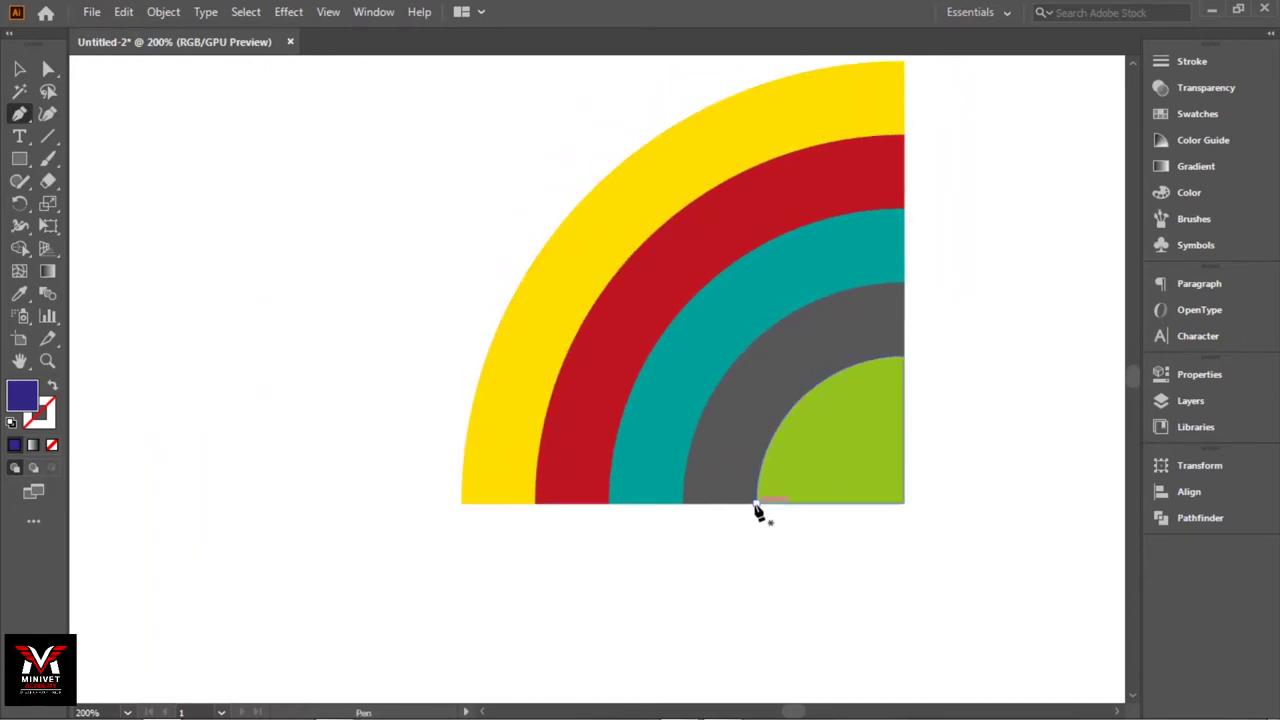
left_click(756, 504)
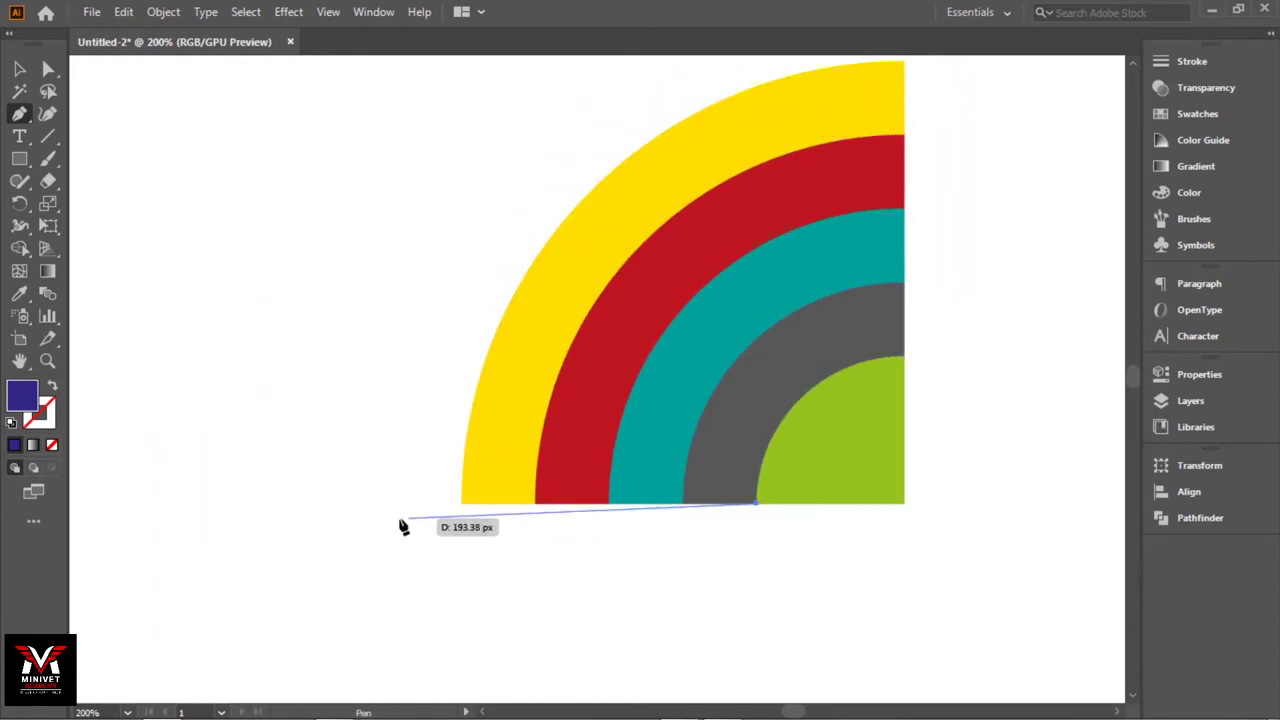
left_click(342, 503)
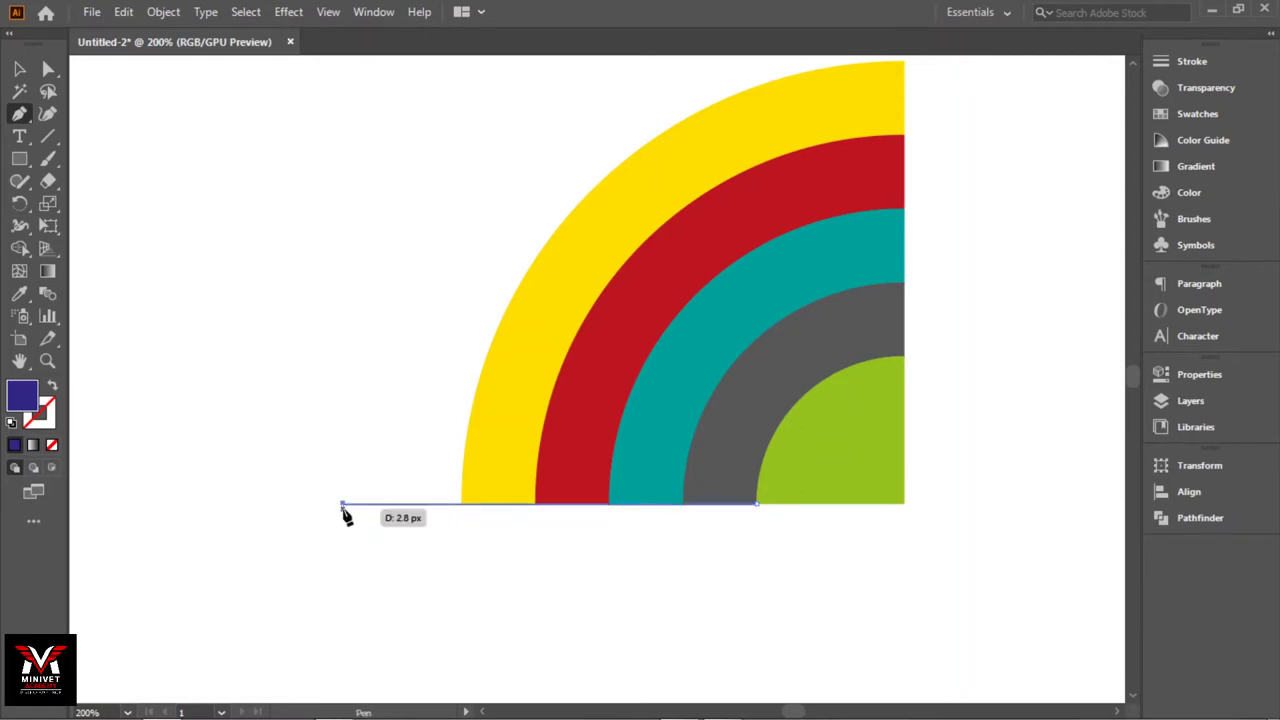
left_click(21, 74)
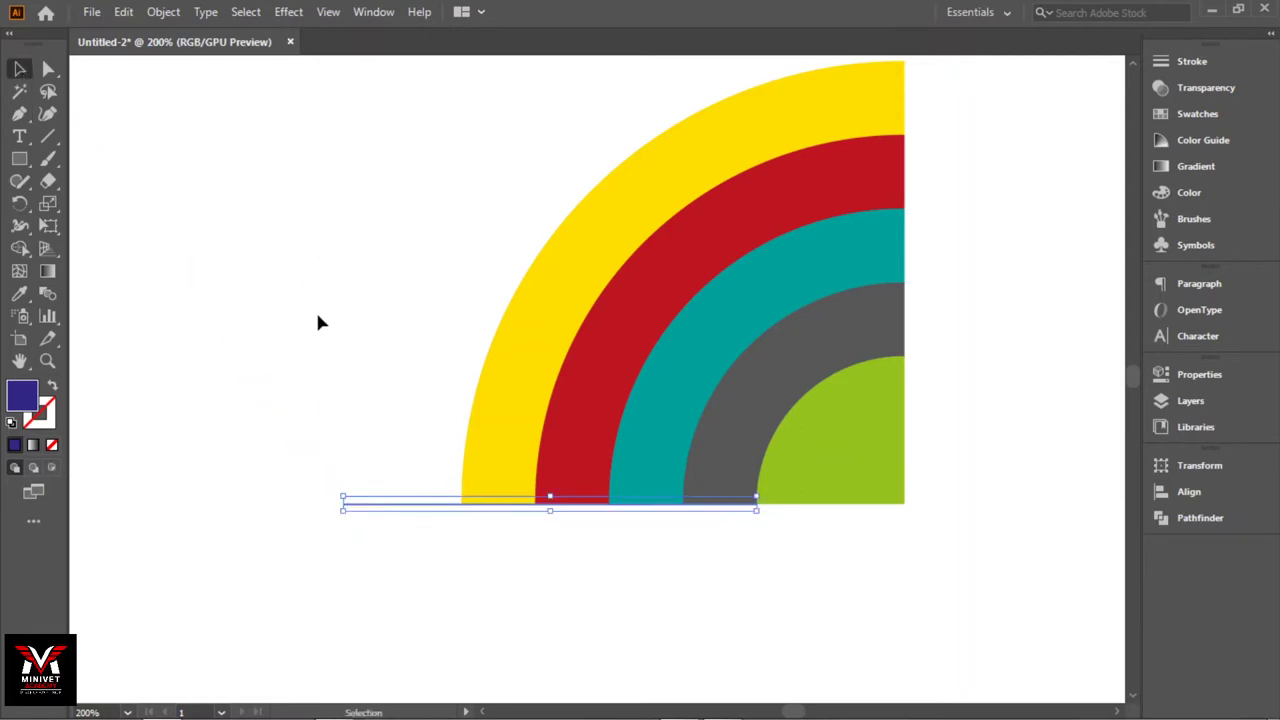
Give the line a stroke in the grey arc's colour, sampled with the Eyedropper
left_click(54, 391)
left_click(52, 418)
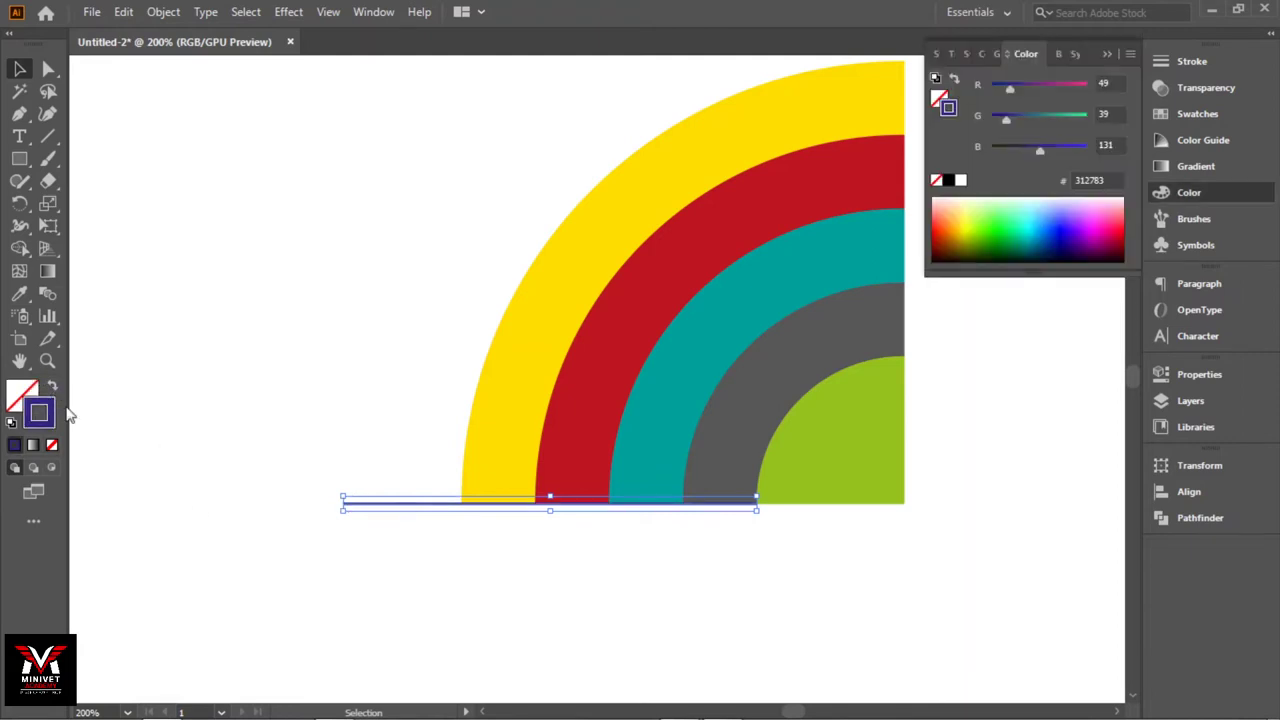
left_click(19, 293)
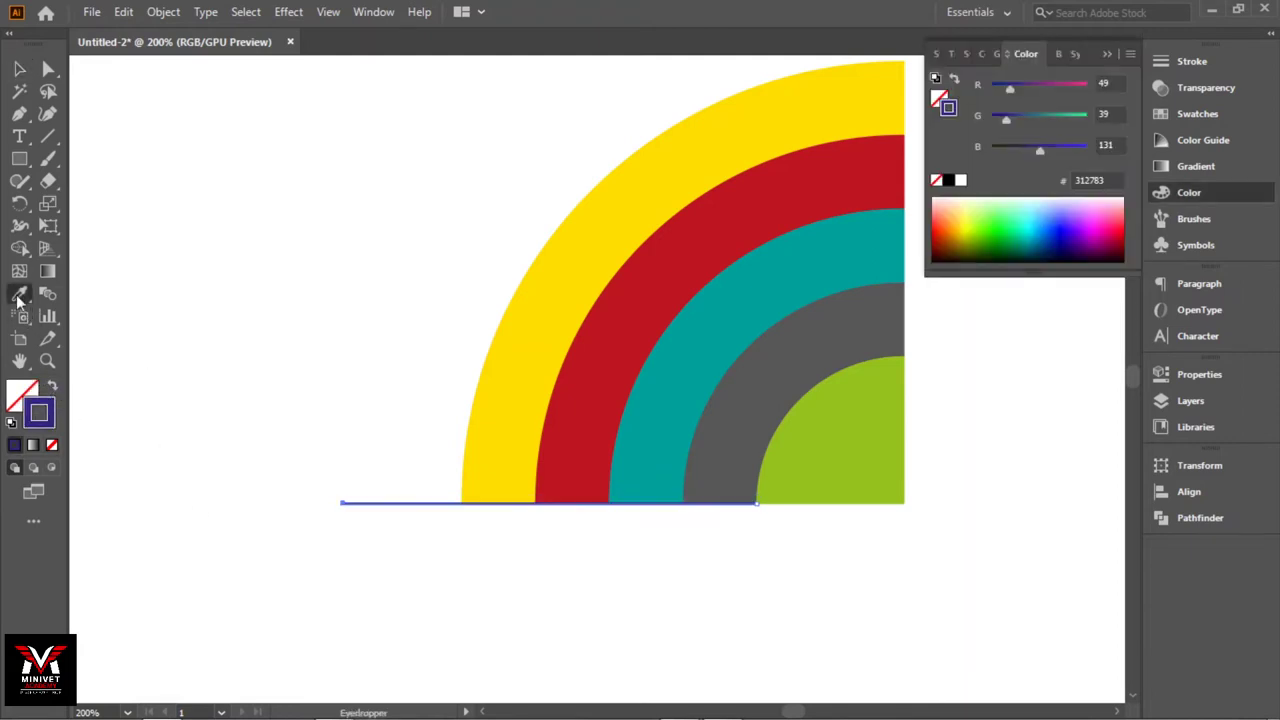
left_click(776, 382)
left_click(54, 385)
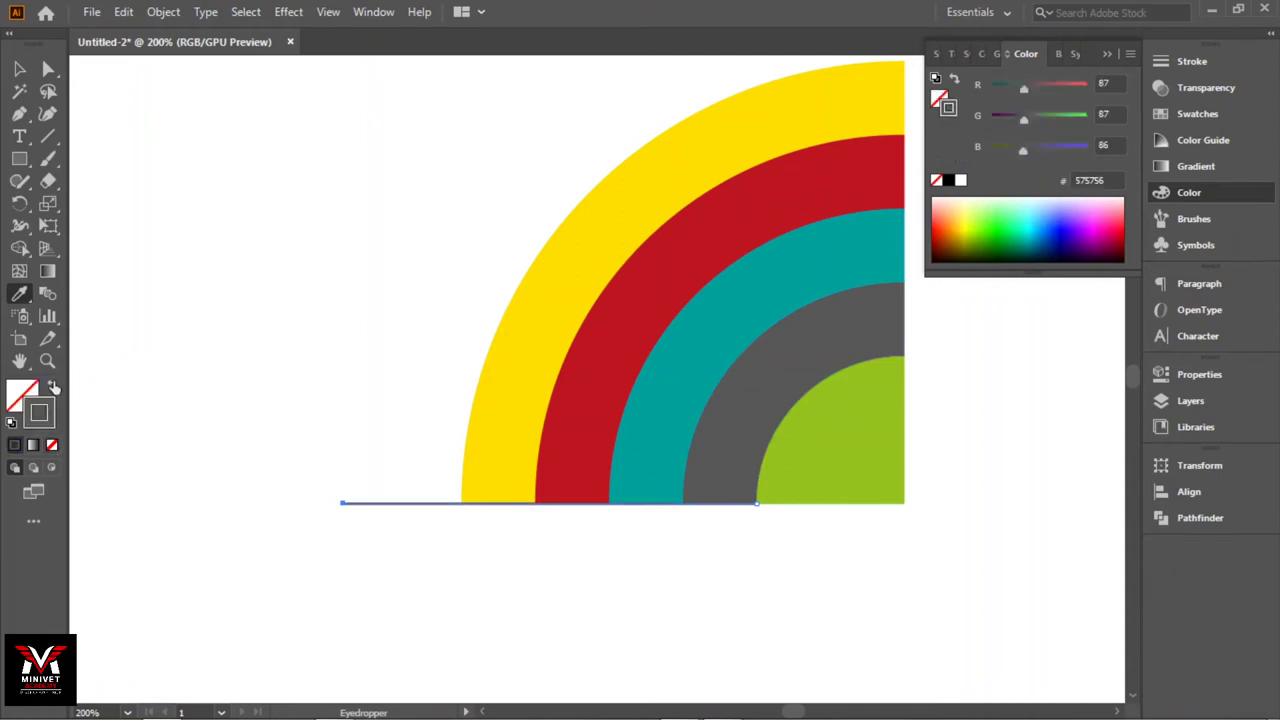
left_click(19, 68)
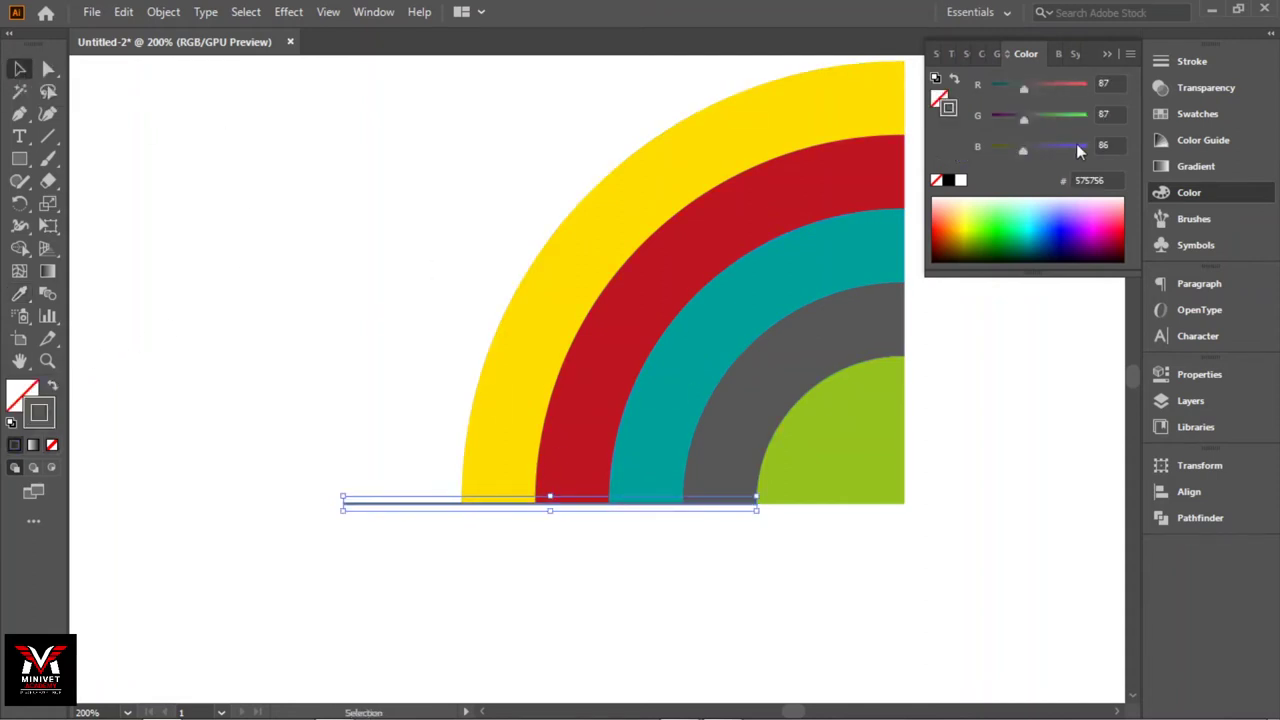
Set the line's stroke weight to 4 pt and nudge it up slightly
left_click(1190, 61)
left_click(1038, 86)
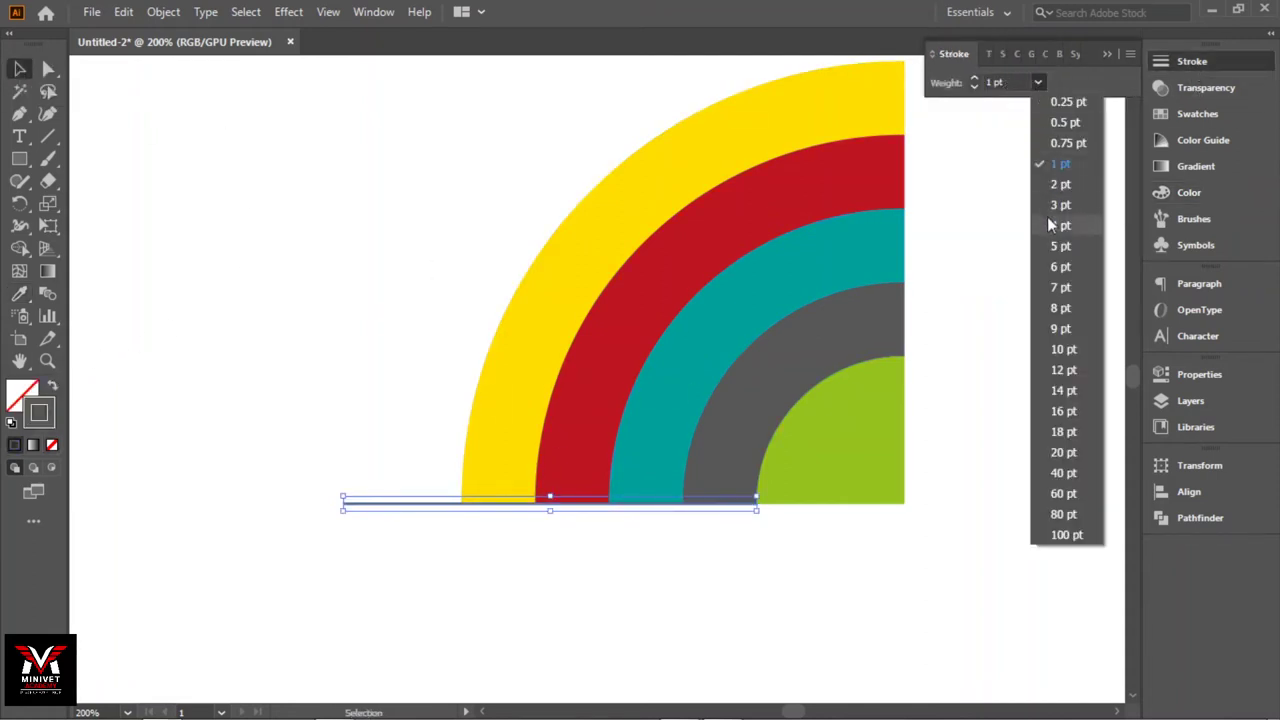
left_click(1049, 245)
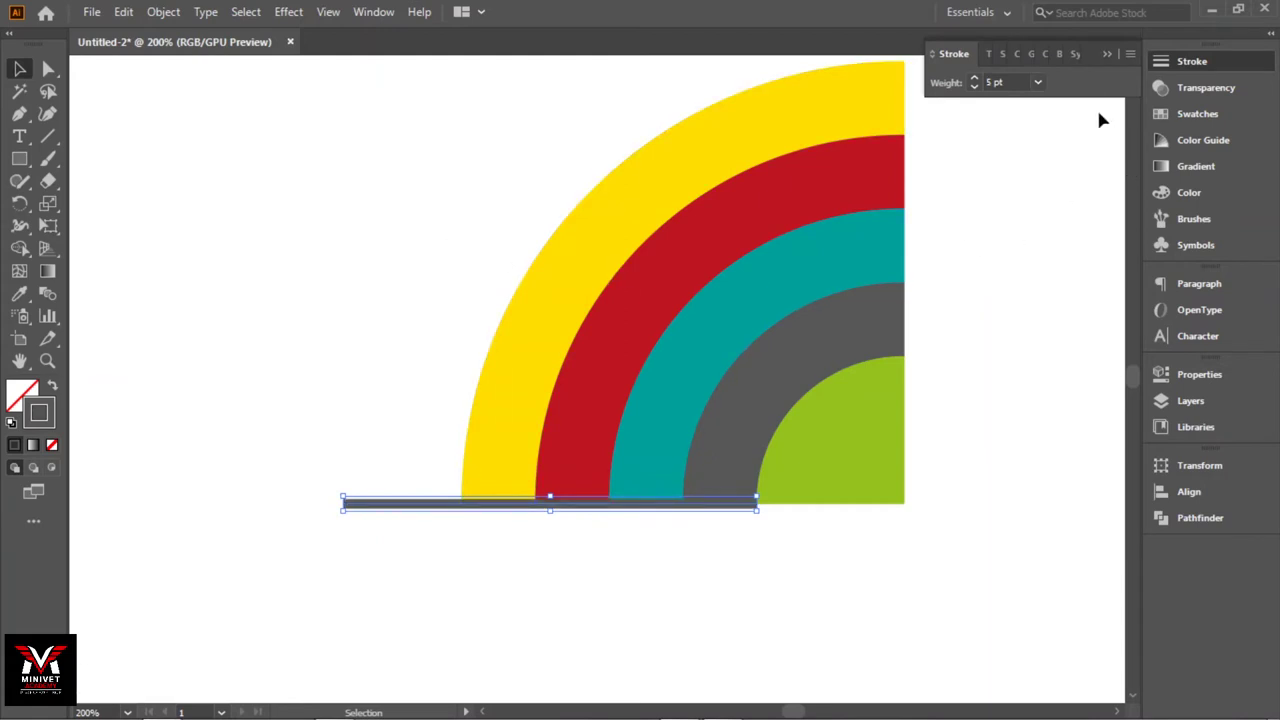
left_click(1038, 83)
left_click(1060, 226)
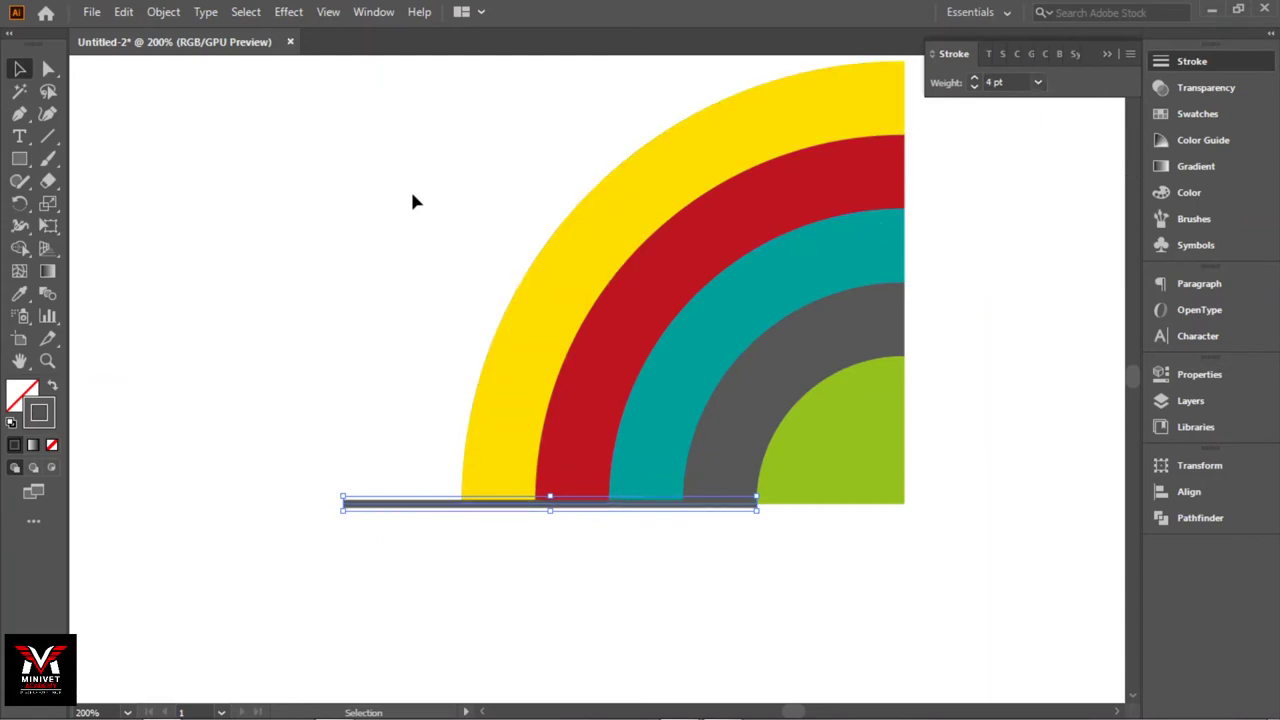
left_click(392, 186)
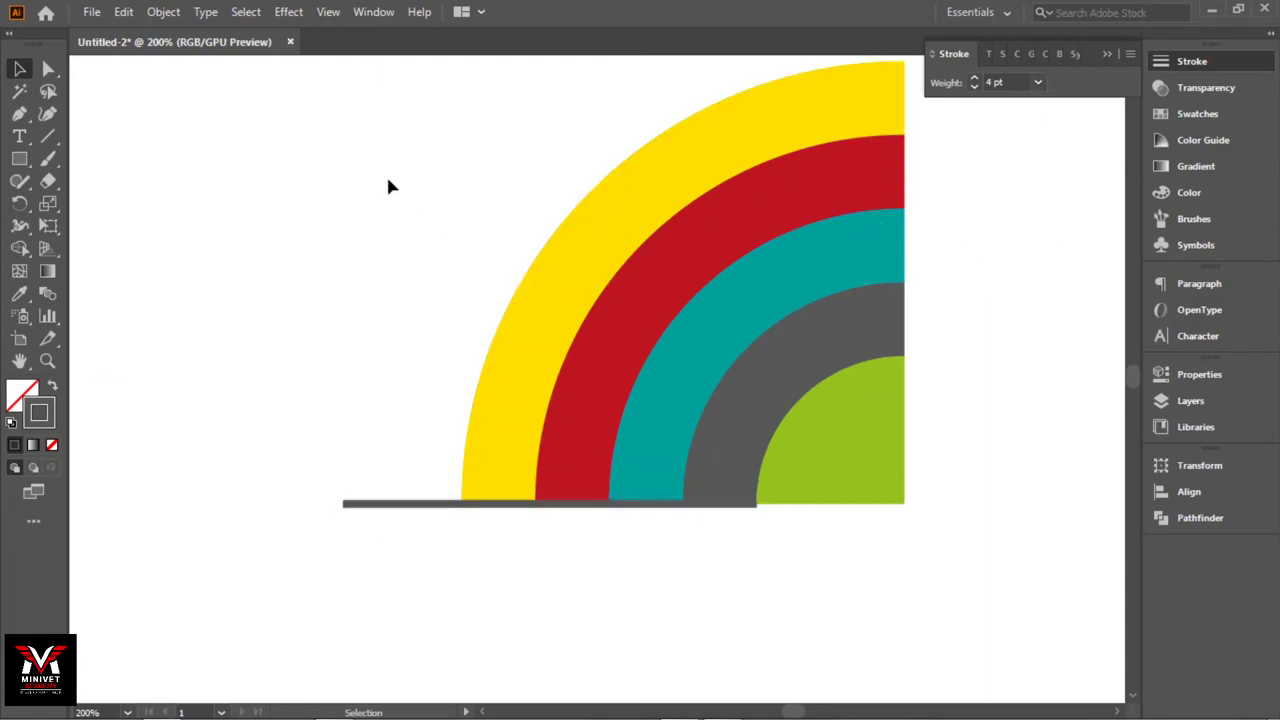
left_click(701, 507)
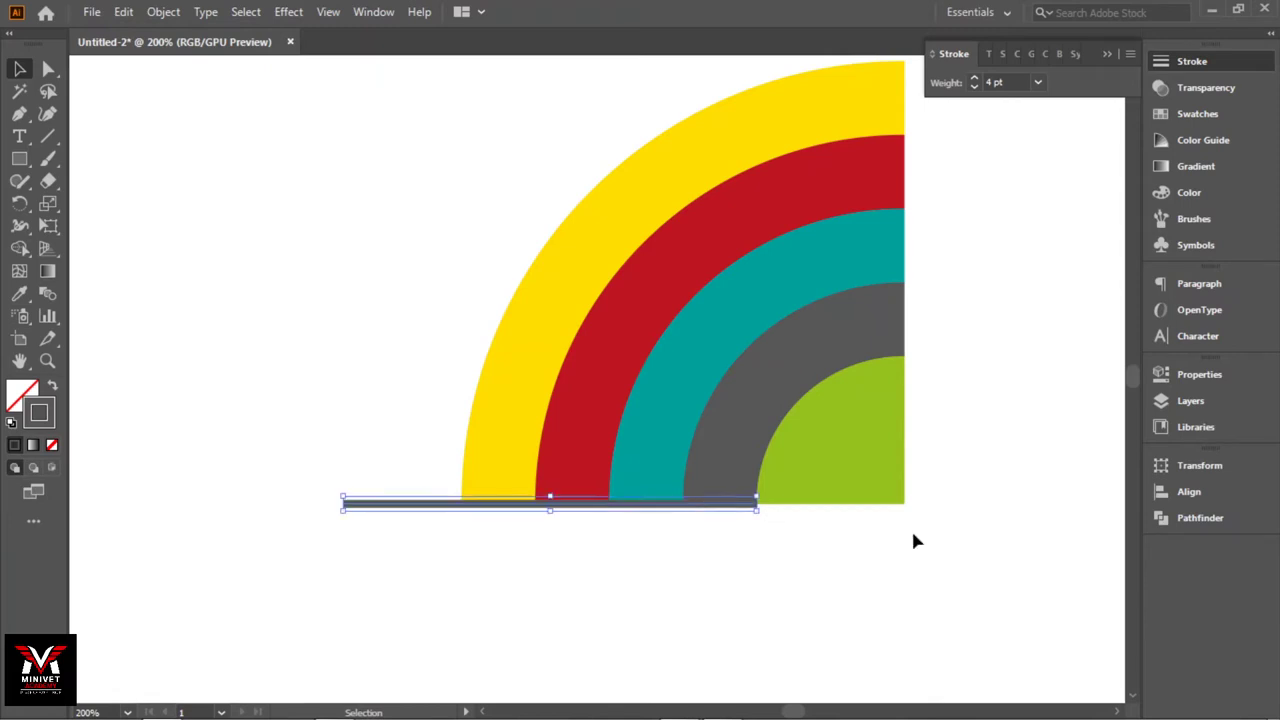
key("Up")
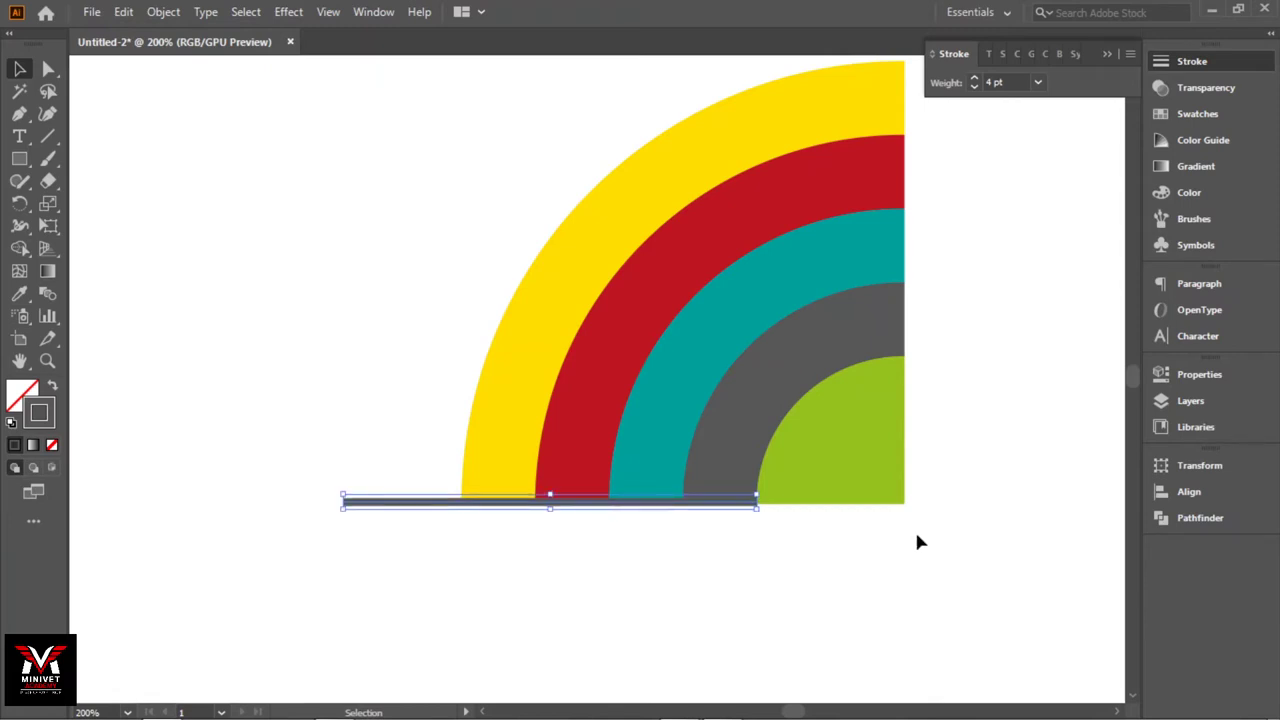
left_click(930, 536)
left_click(750, 510)
Draw a hexagon at the line's left end and shift it further left
left_click(20, 160)
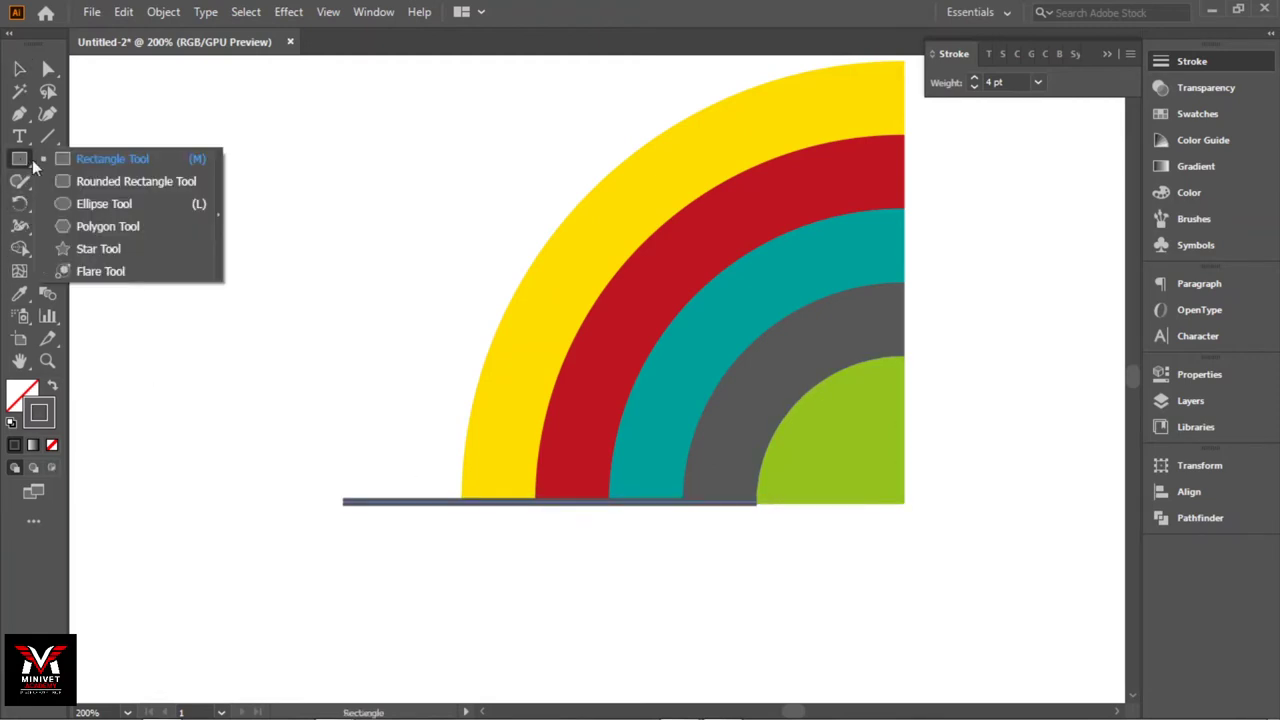
left_click_drag(22, 167, 106, 227)
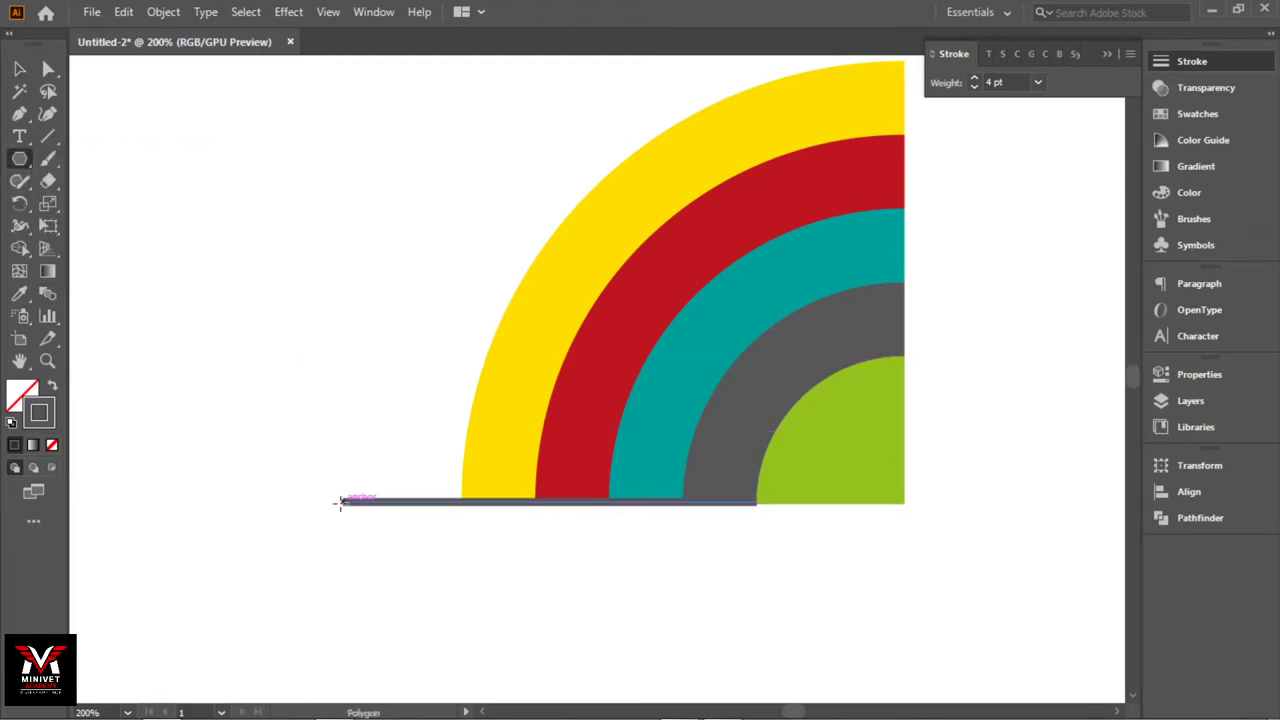
left_click_drag(343, 501, 394, 588)
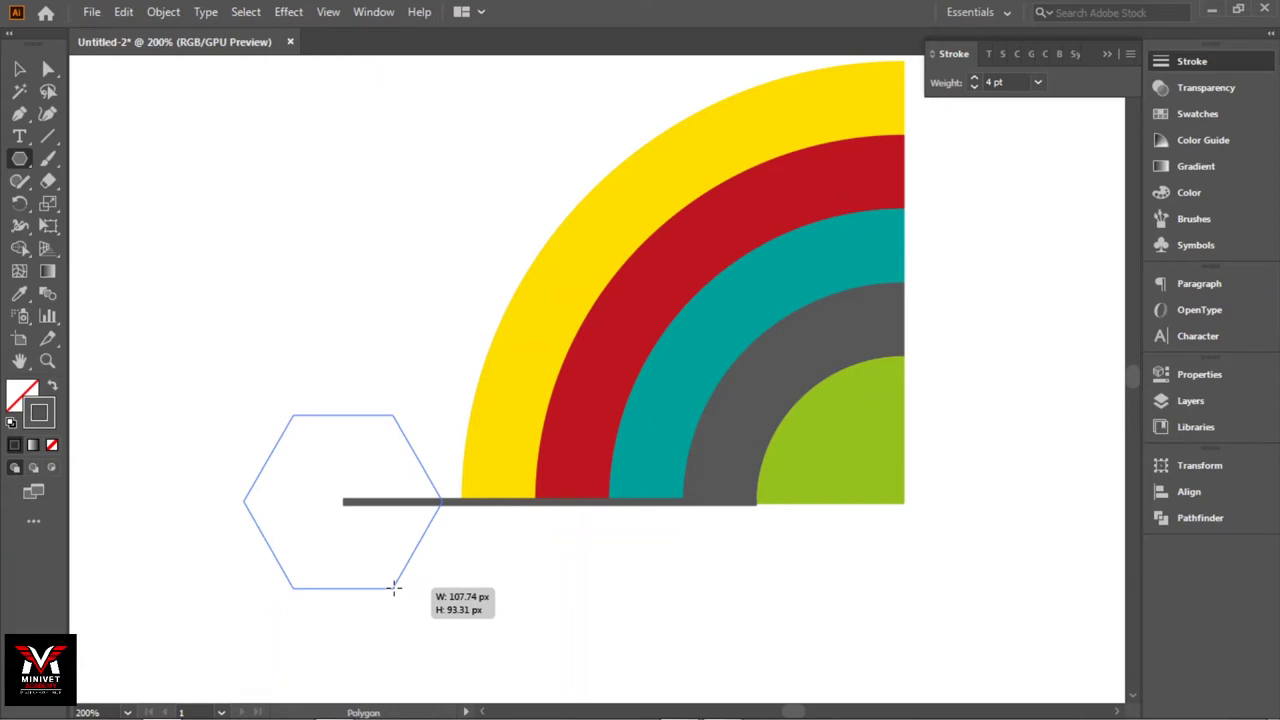
left_click_drag(394, 588, 388, 577)
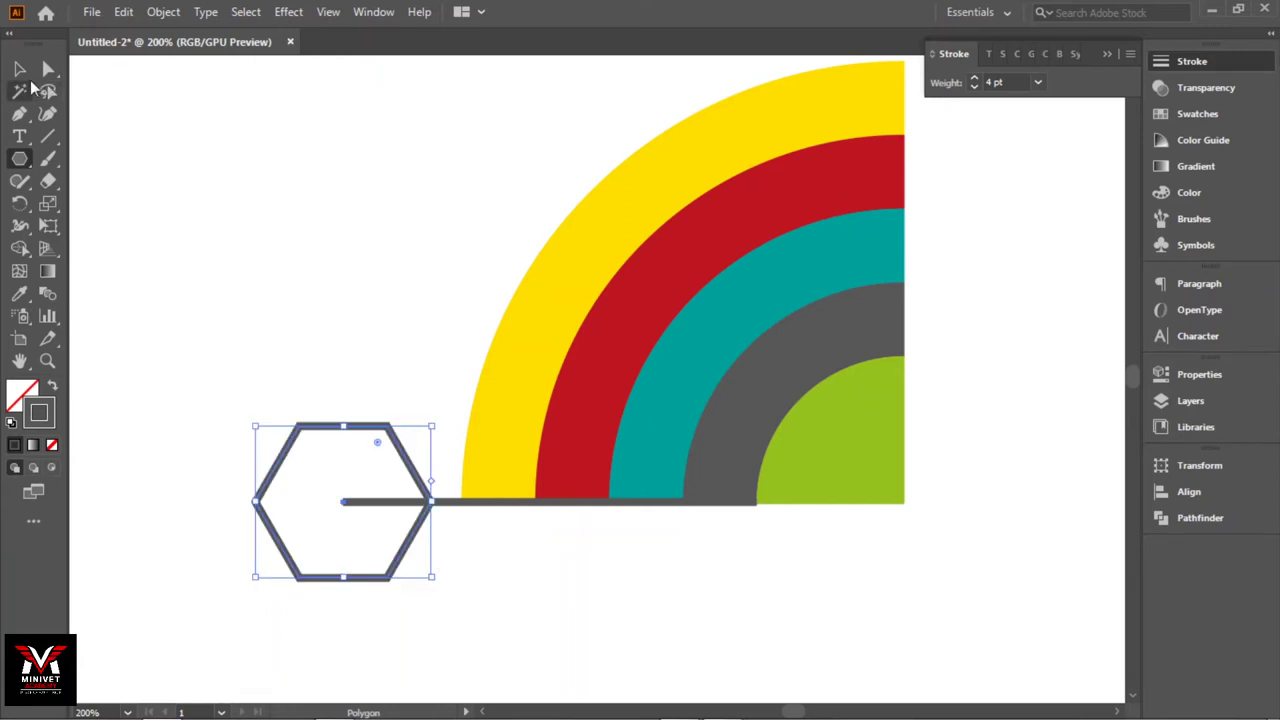
key("v")
left_click_drag(343, 501, 254, 502)
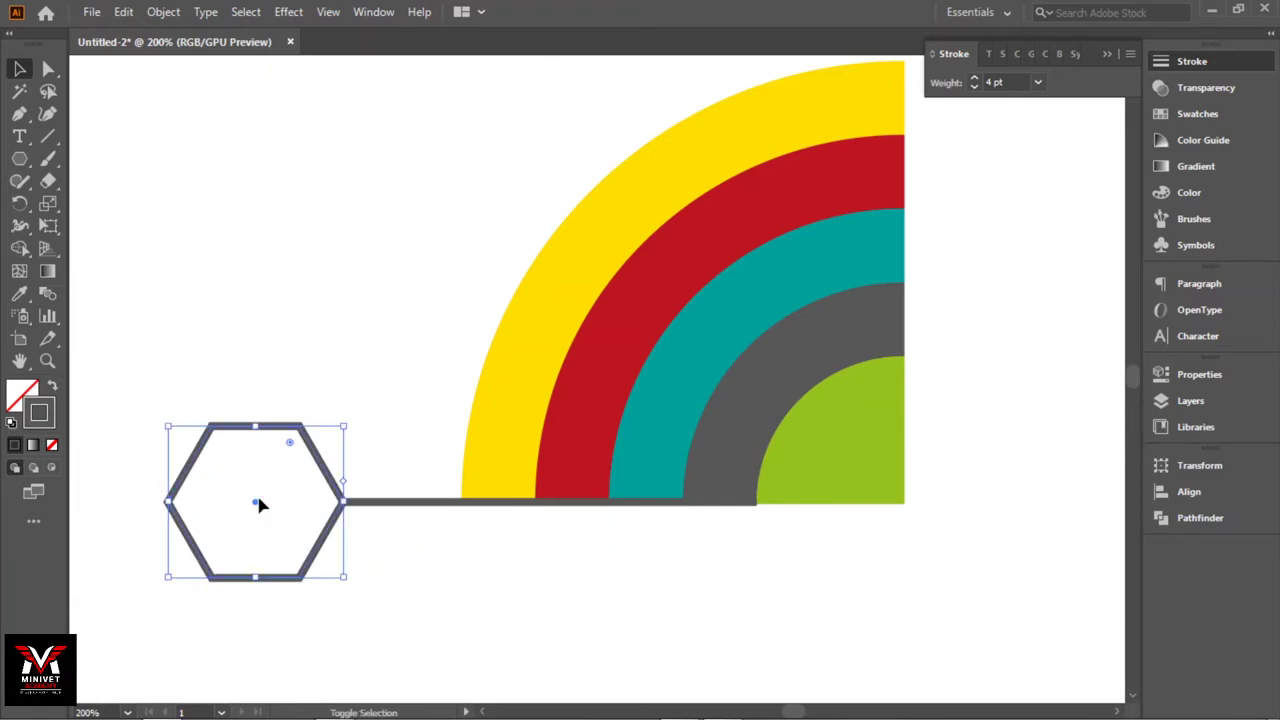
left_click(398, 572)
left_click(320, 545)
Expand the hexagon's fill and stroke, then select it together with the line
left_click(163, 11)
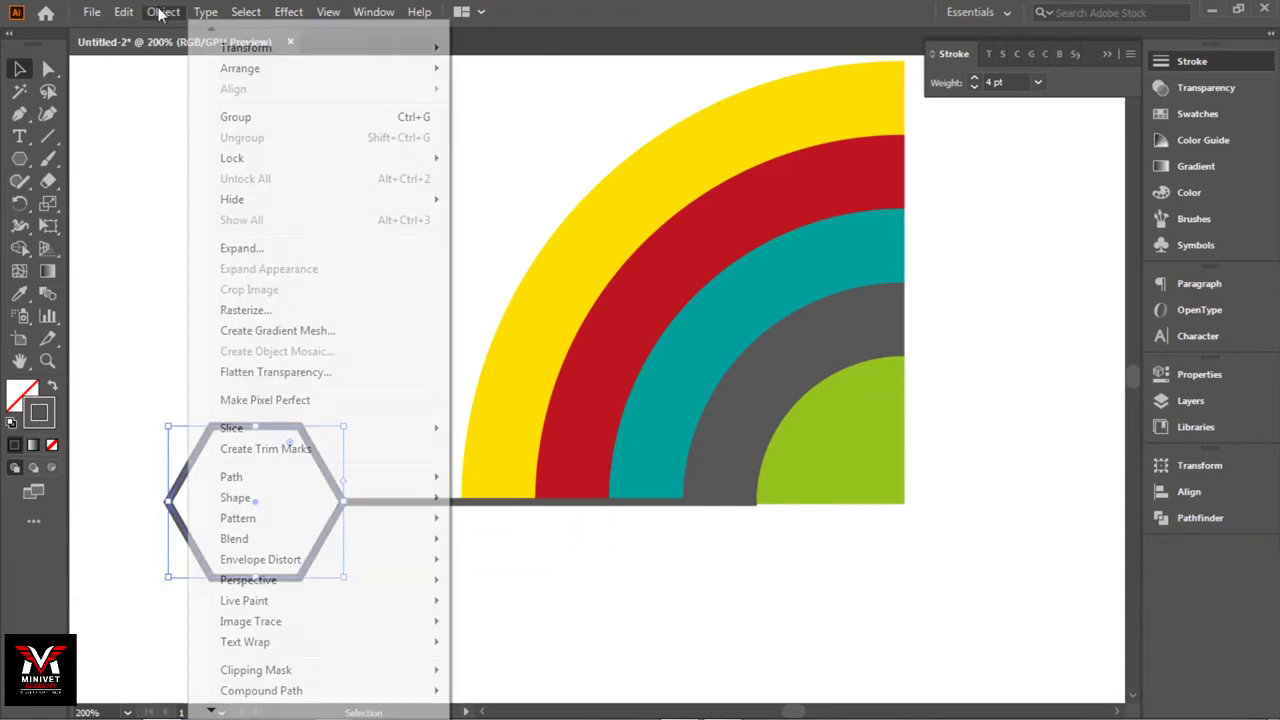
left_click(237, 250)
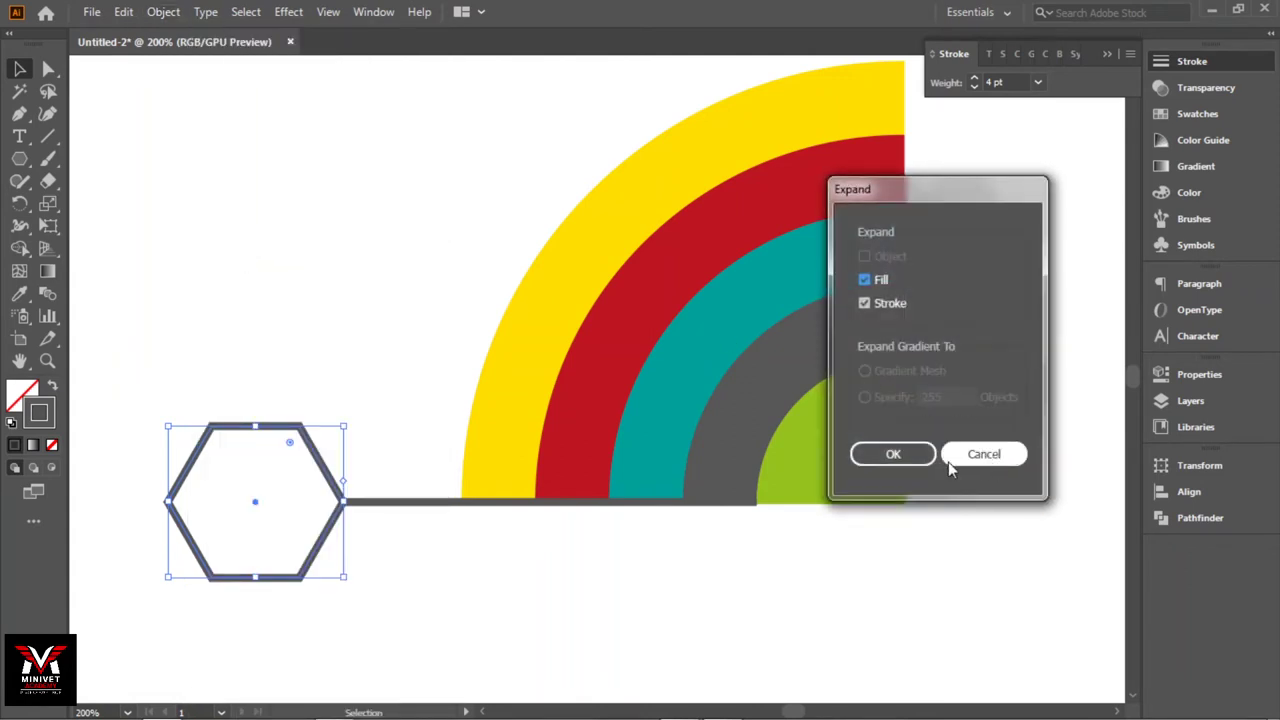
left_click(893, 453)
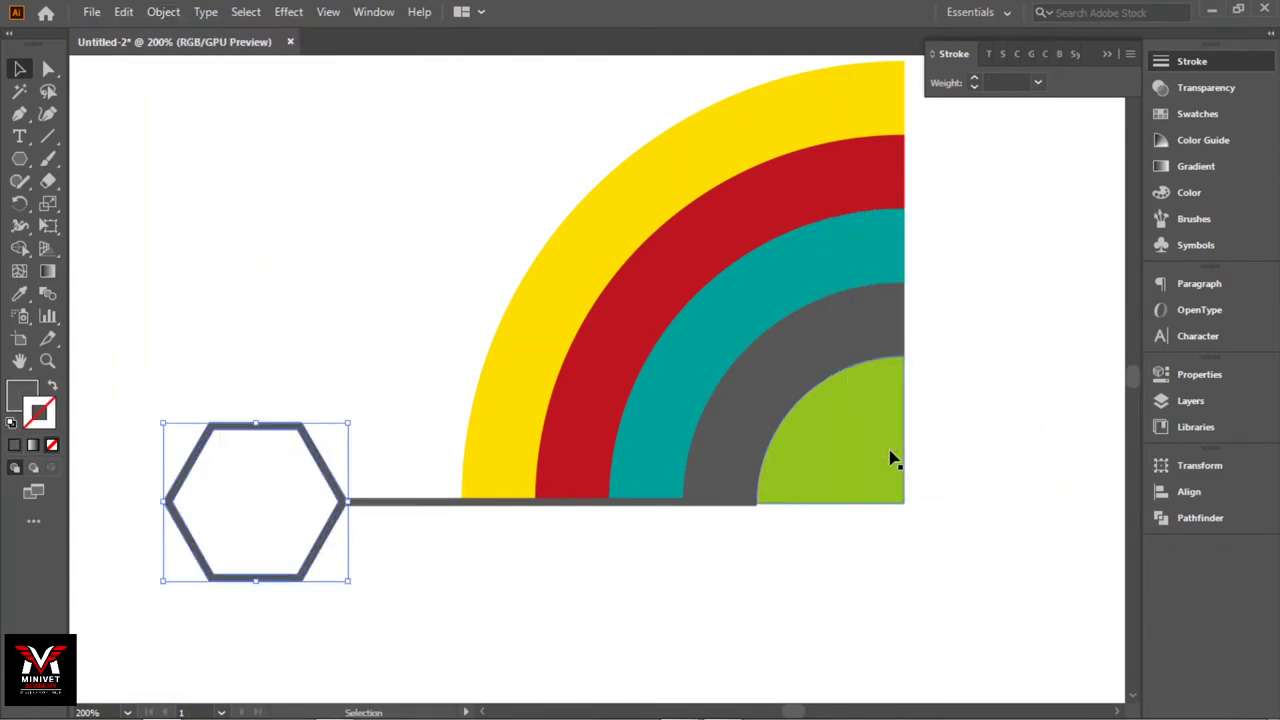
left_click(251, 300)
mouse_move(190, 320)
left_mouse_down()
mouse_move(367, 565)
mouse_move(377, 541)
left_mouse_up()
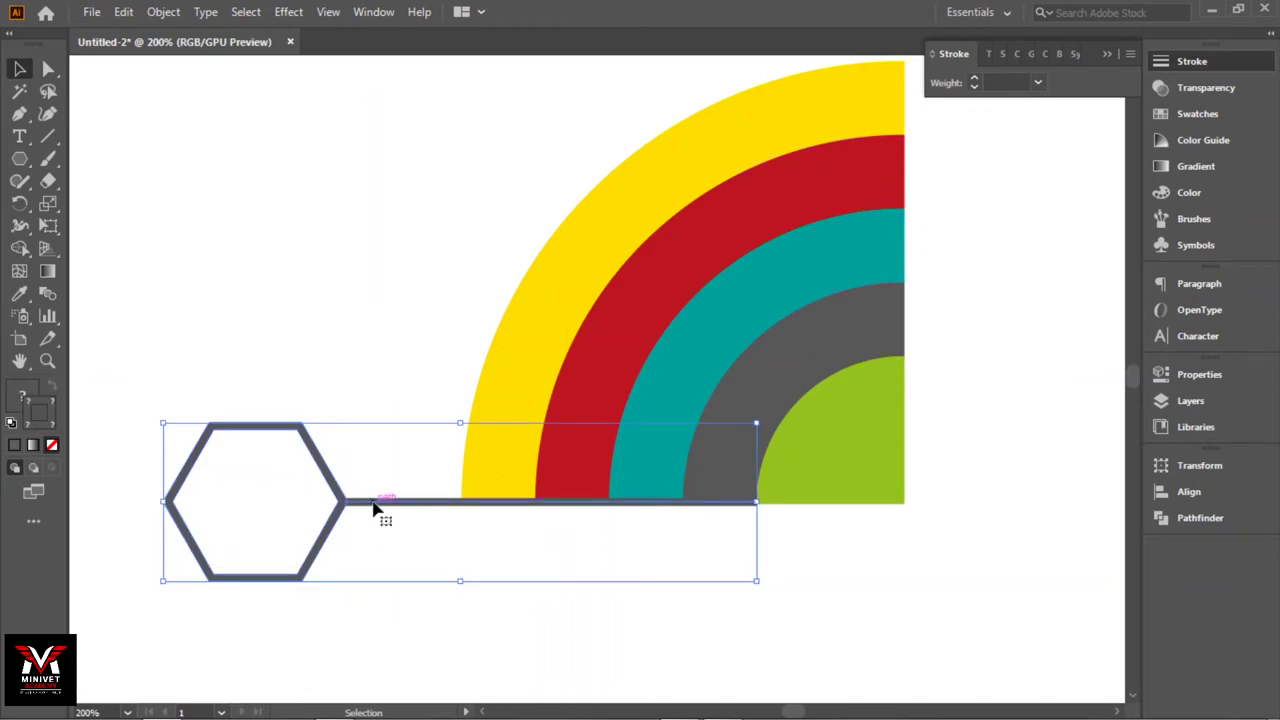
right_click(373, 506)
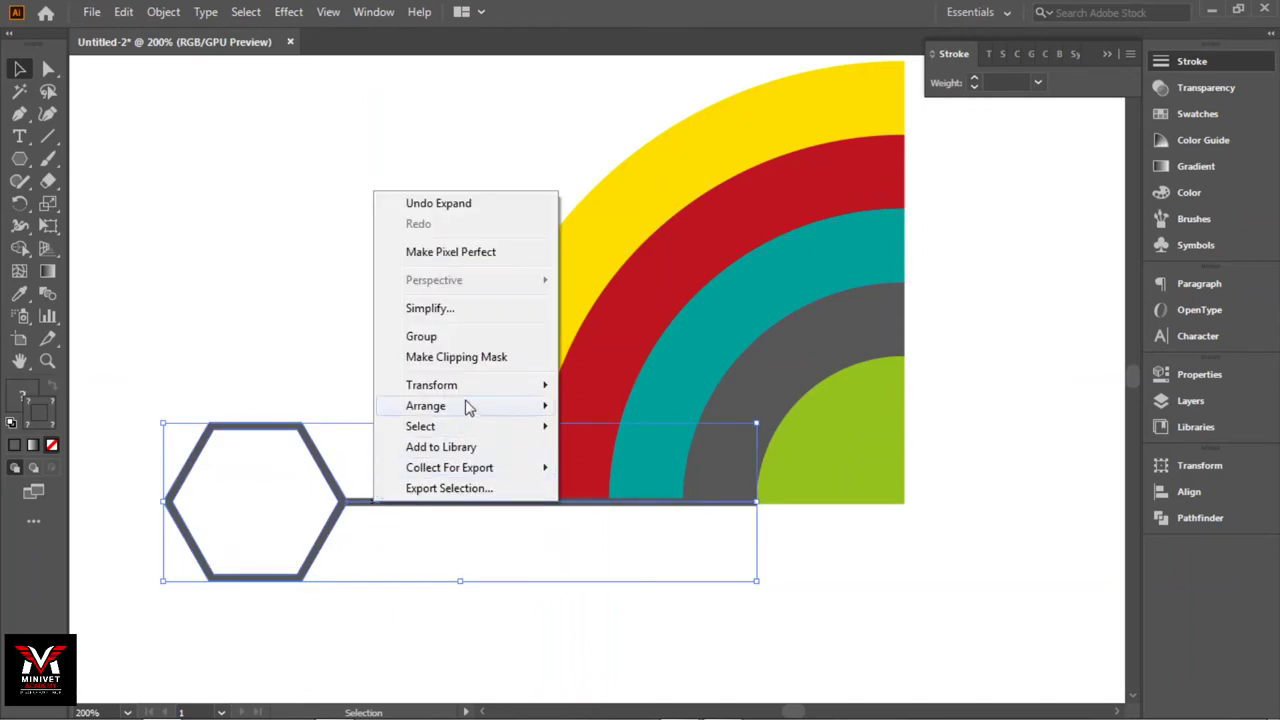
Copy the hexagon and connector line, then paste four copies in back and deselect
left_click(122, 12)
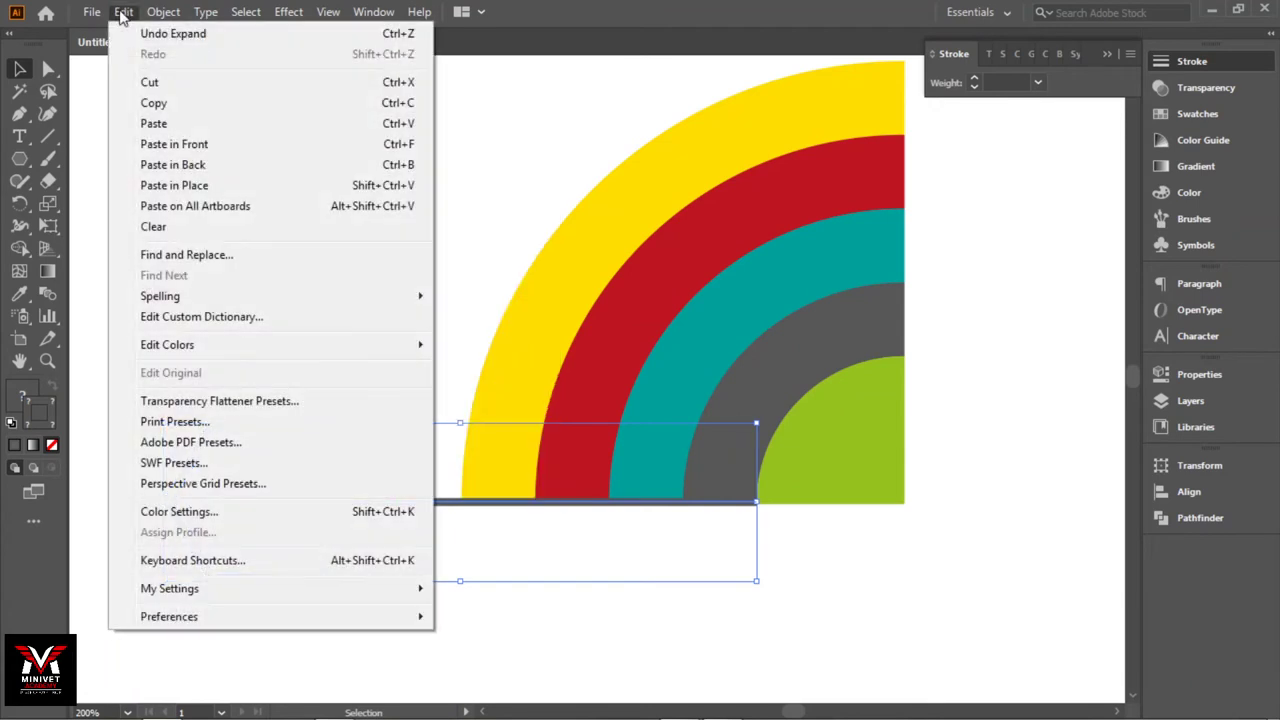
left_click(155, 103)
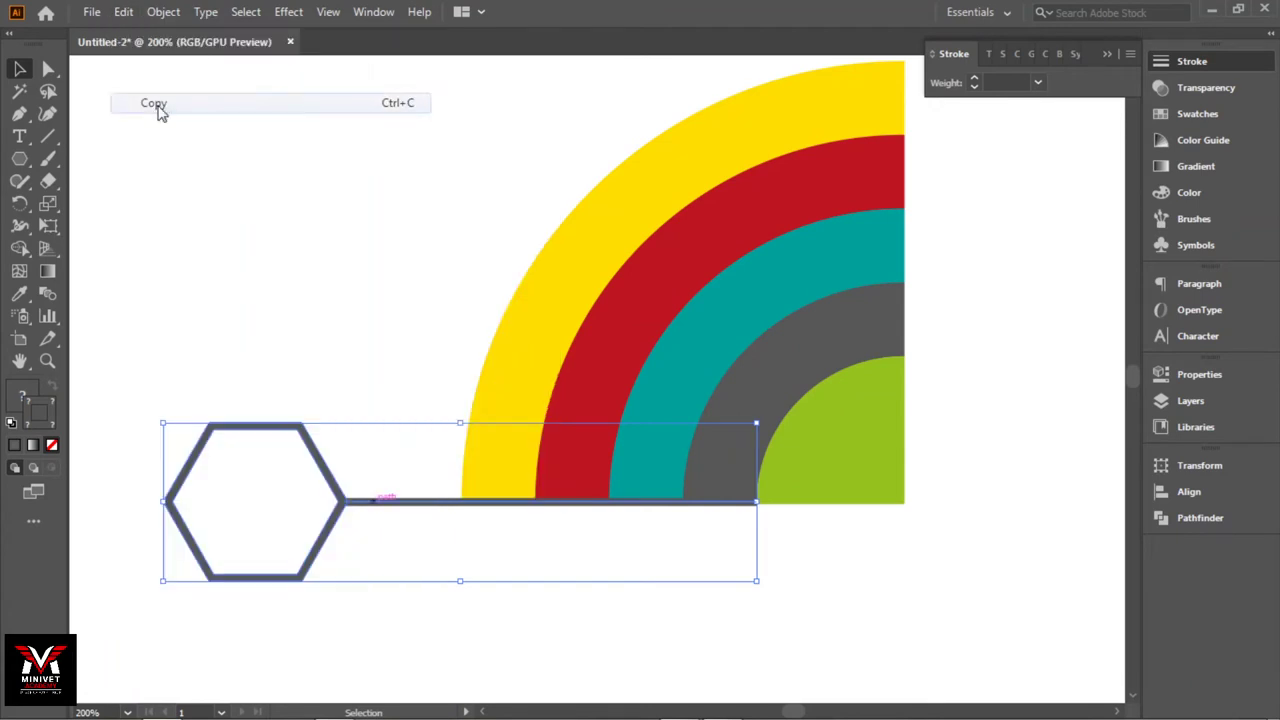
left_click(123, 14)
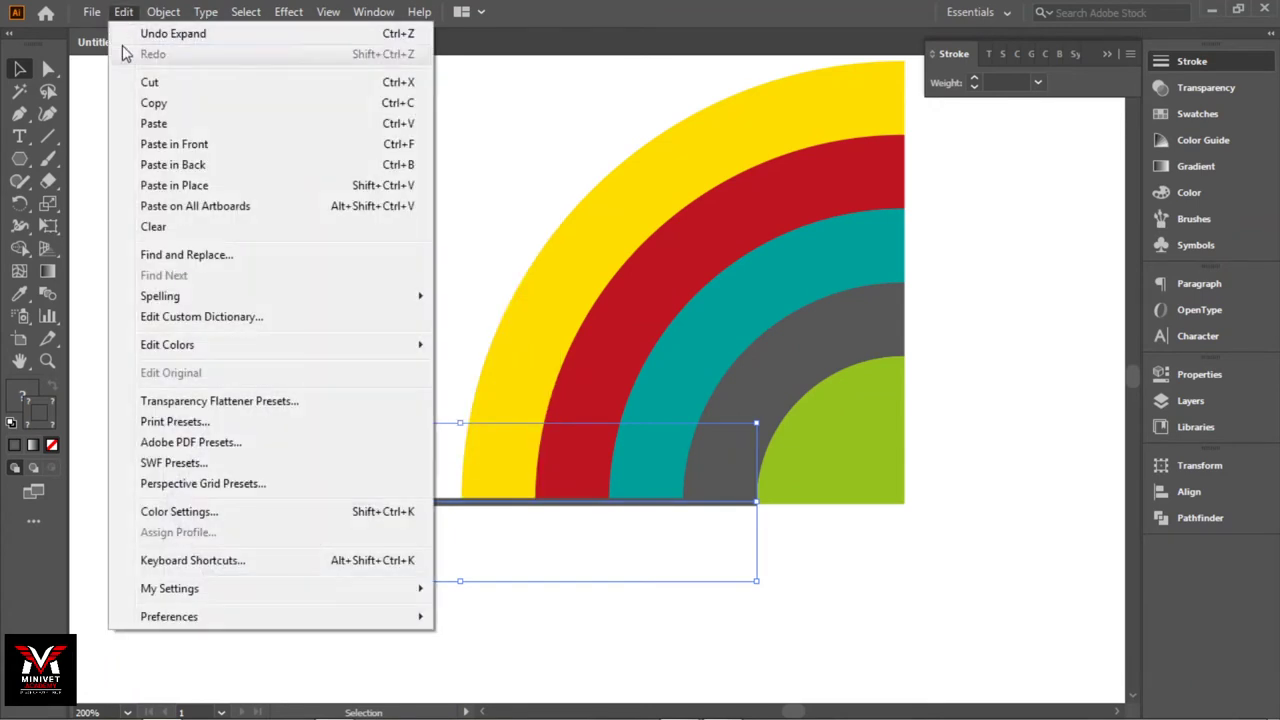
left_click(175, 166)
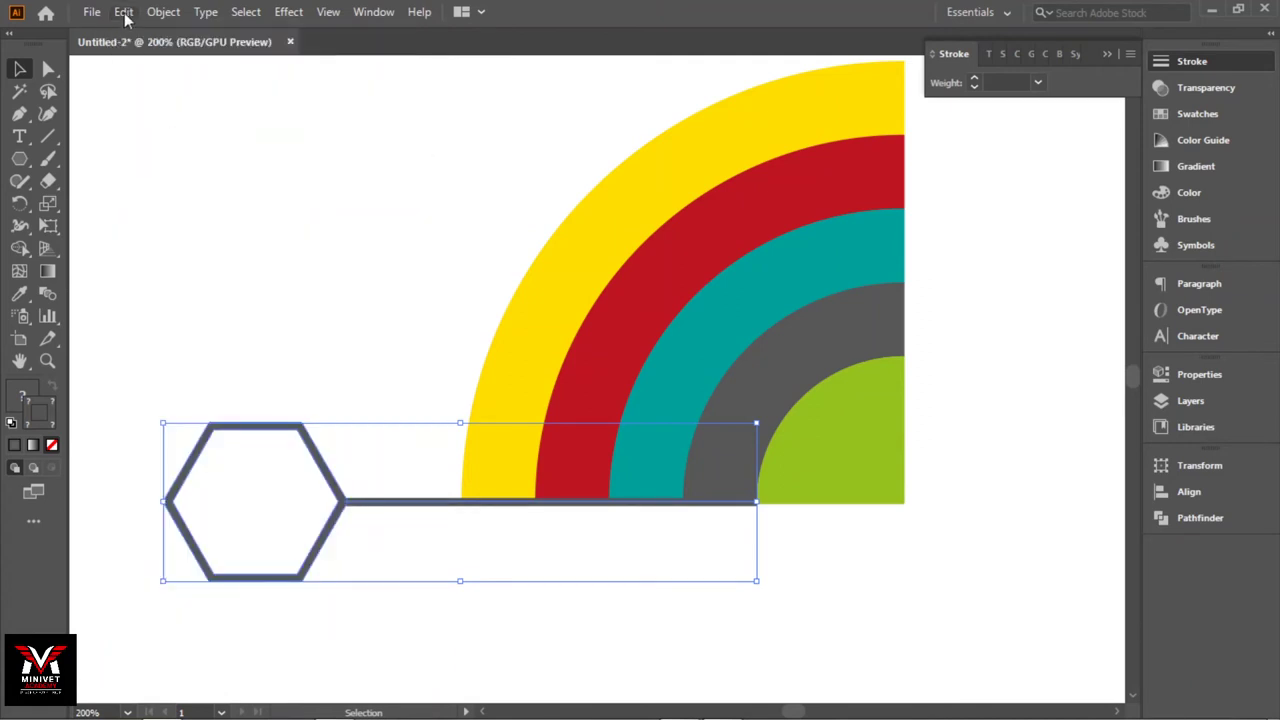
left_click(123, 12)
left_click(173, 165)
left_click(126, 16)
left_click(162, 165)
left_click(126, 14)
left_click(174, 166)
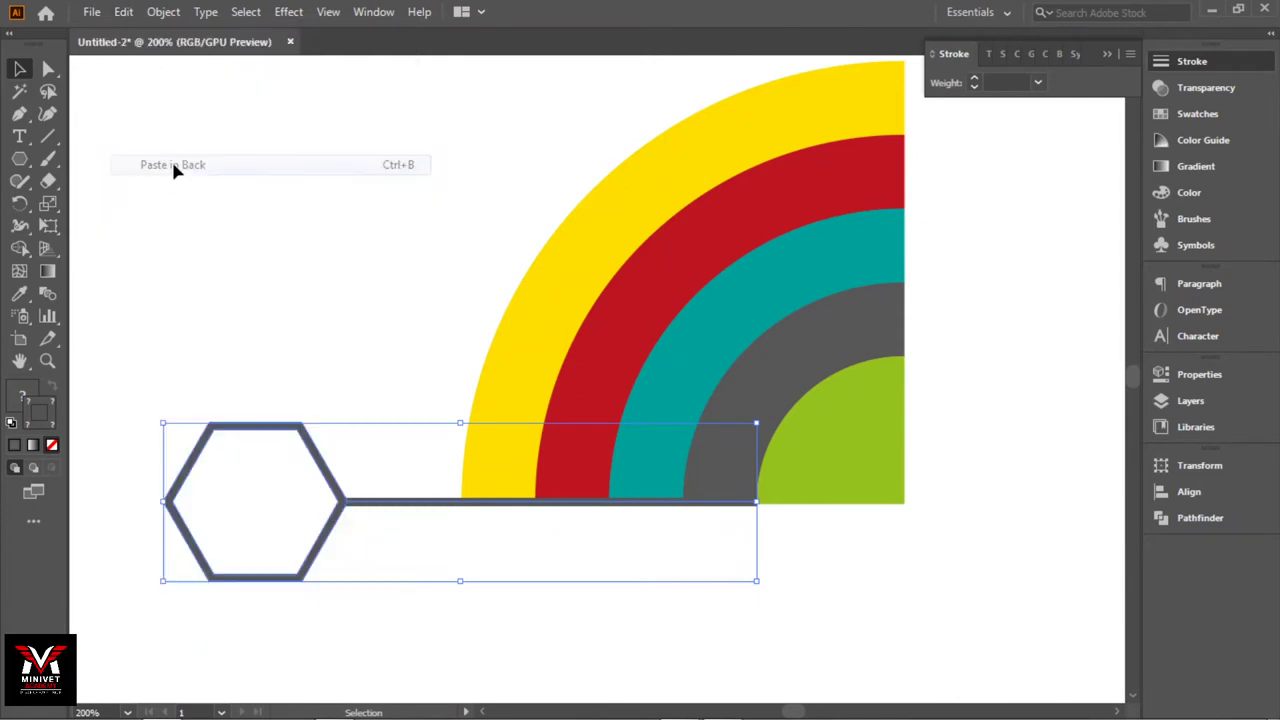
left_click(250, 511)
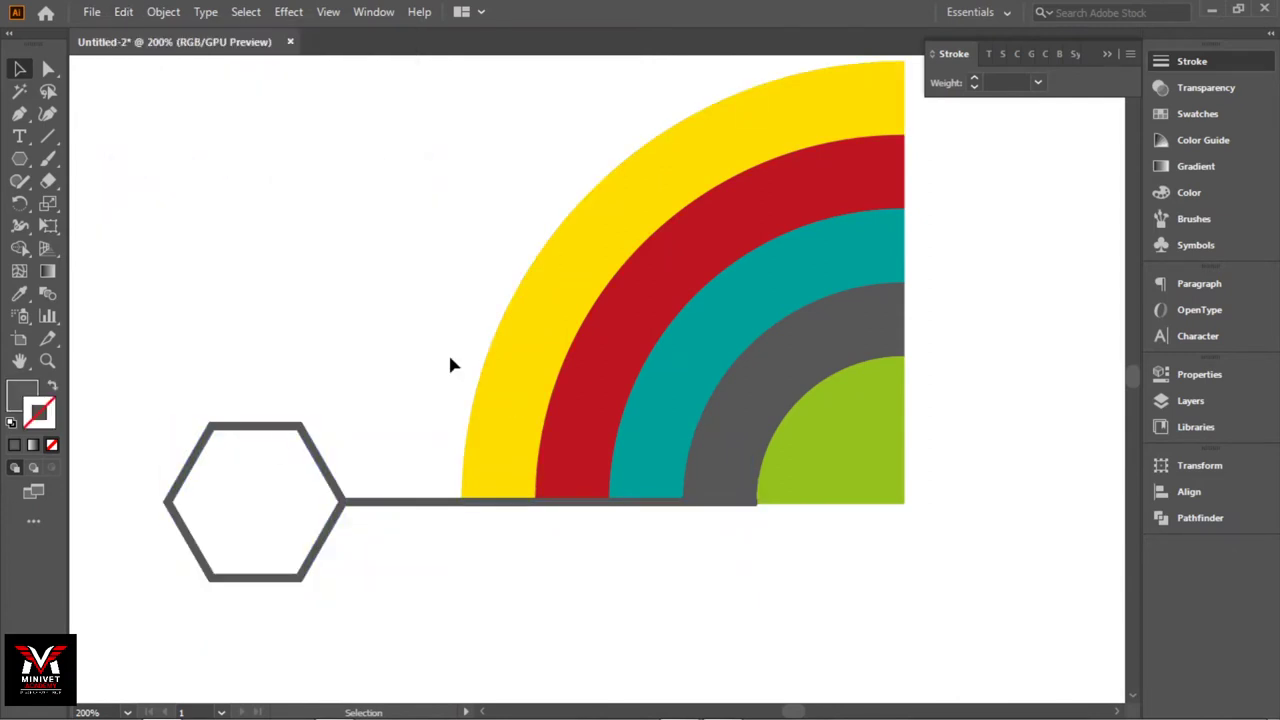
Group the grey arc, connector line and hexagon, then zoom out to frame the rainbow
left_click(737, 437)
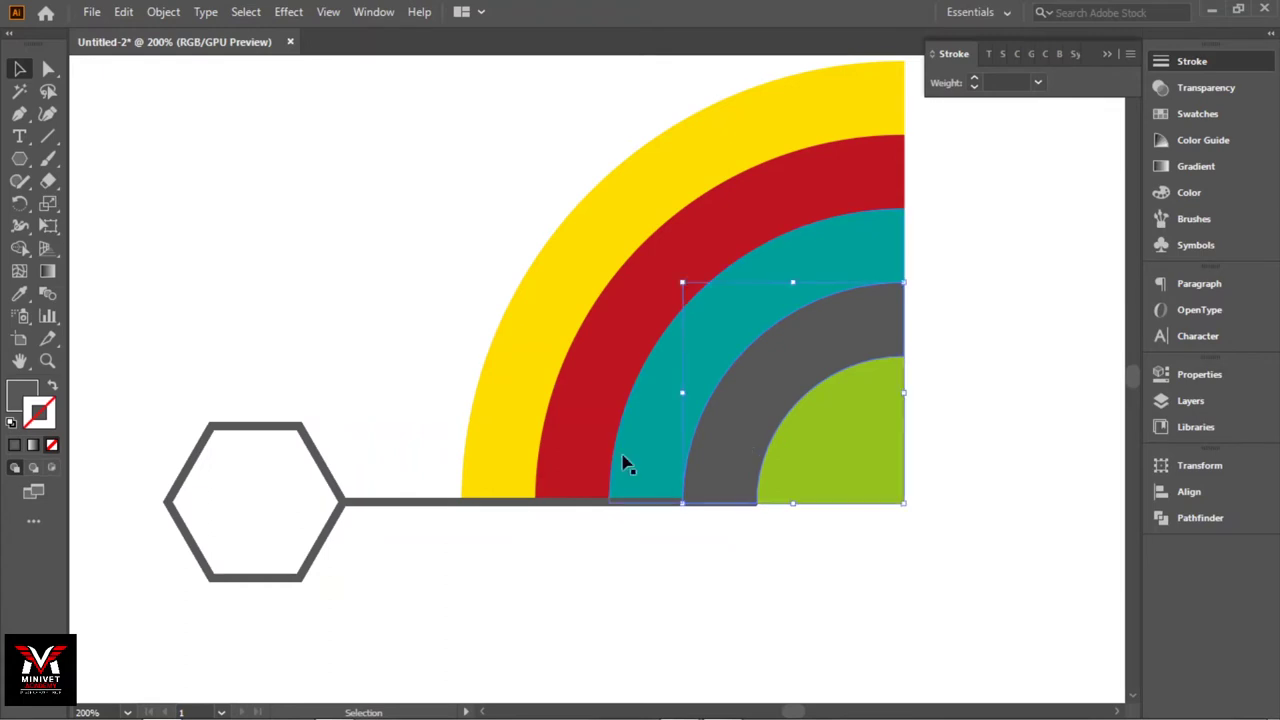
left_click(378, 504, "shift")
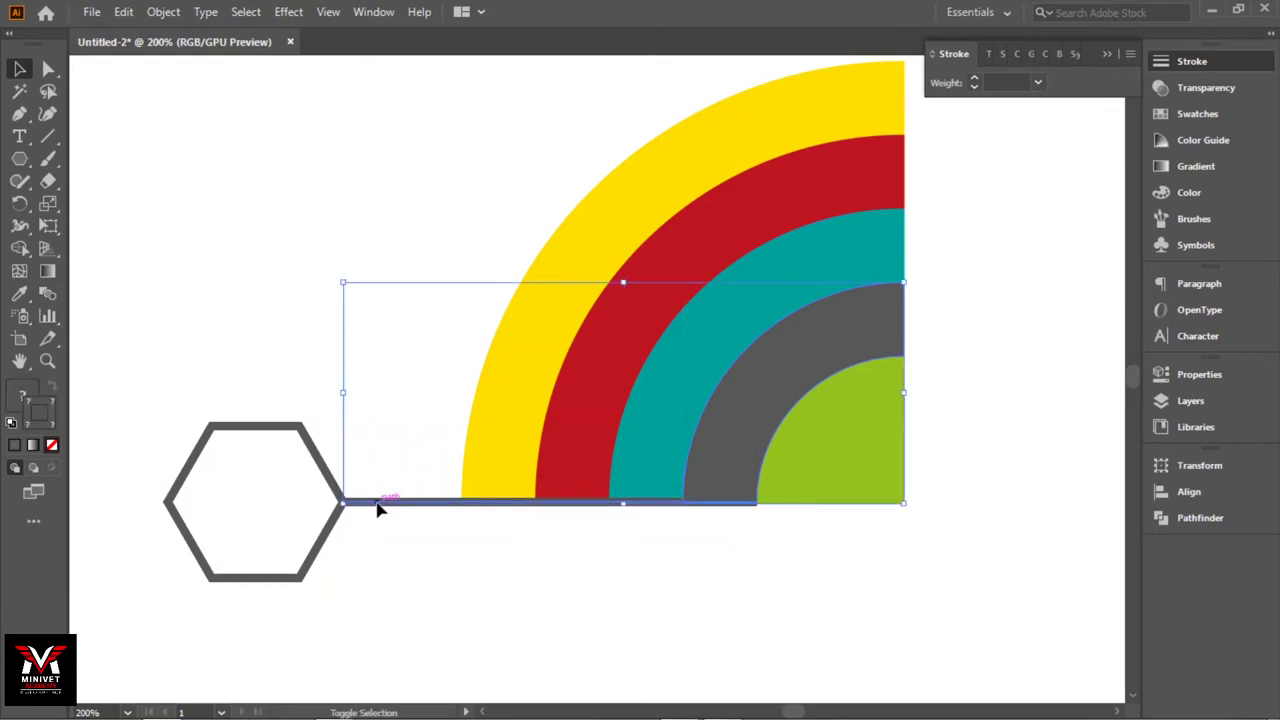
left_click(325, 472, "shift")
right_click(325, 472)
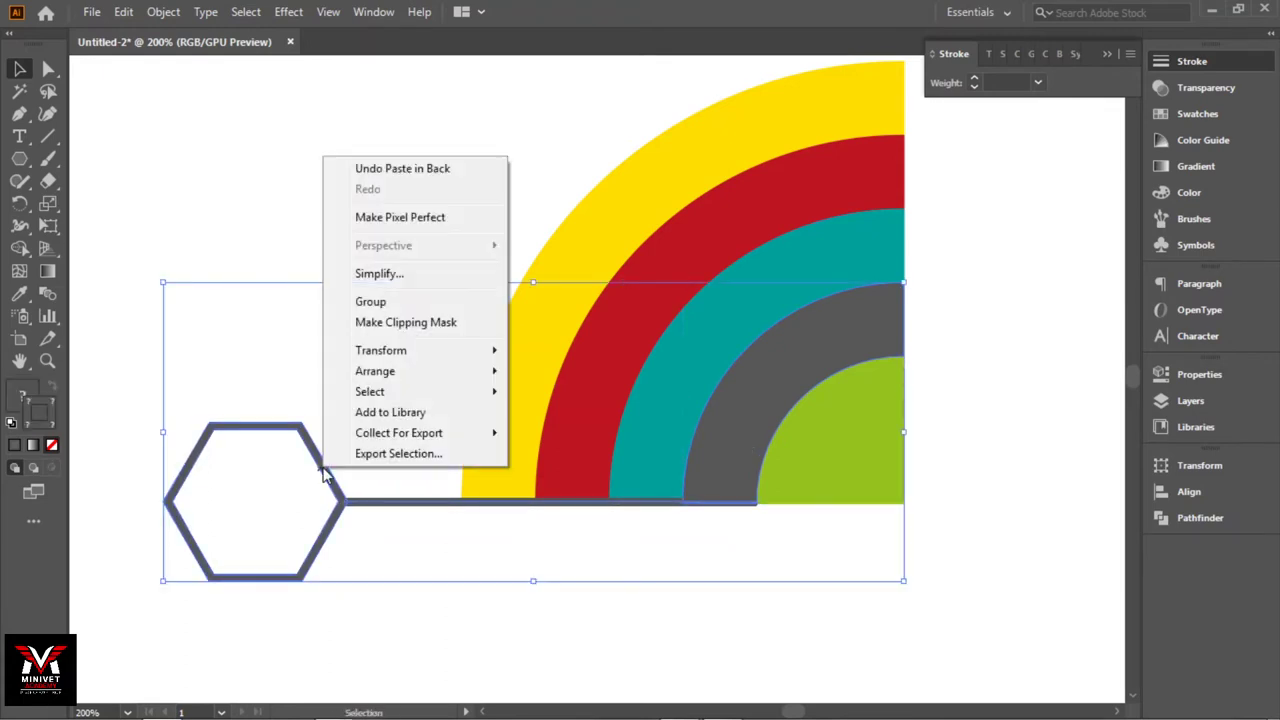
left_click(381, 302)
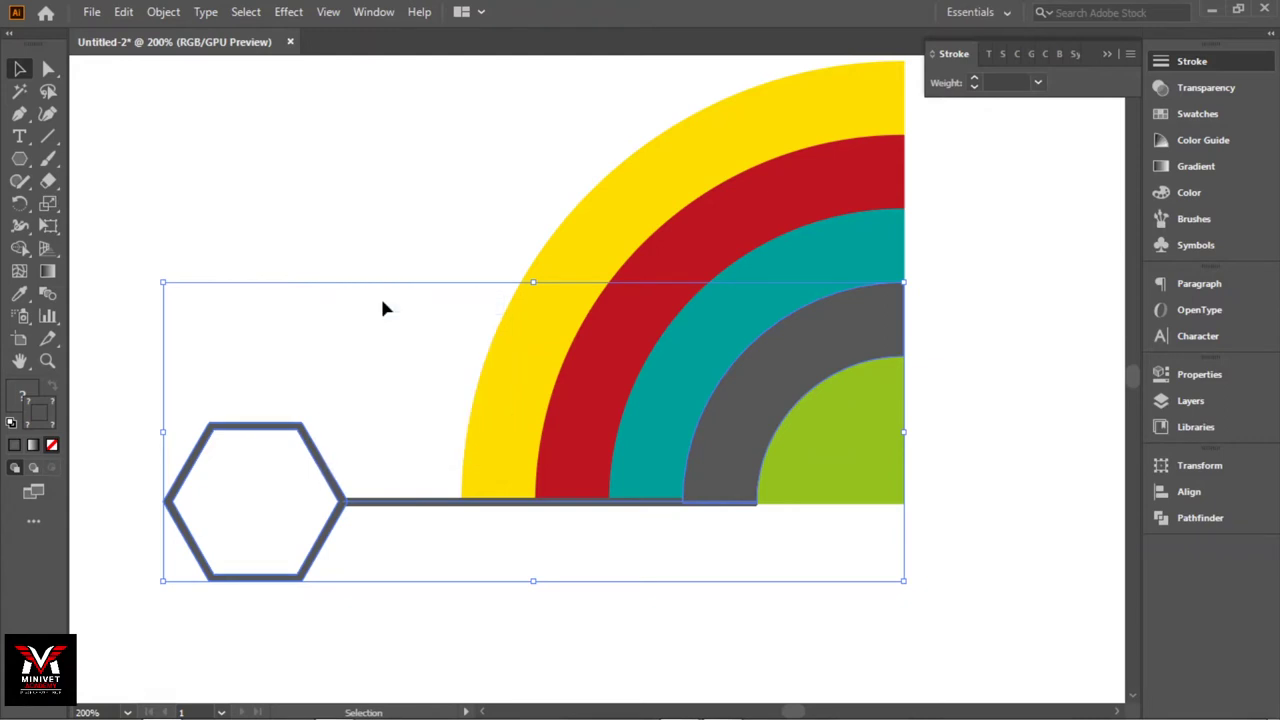
key("a")
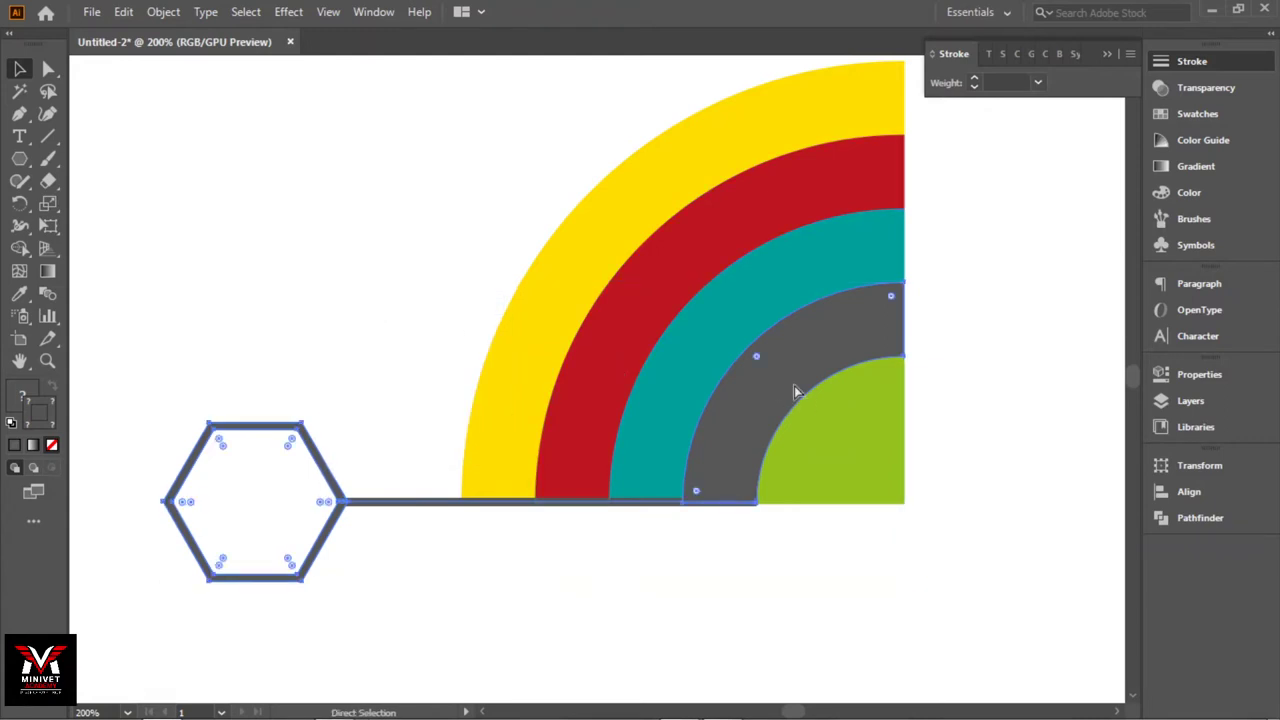
key("ctrl+1")
key("v")
mouse_move(796, 392)
left_mouse_down()
mouse_move(668, 401)
mouse_move(667, 378)
left_mouse_up()
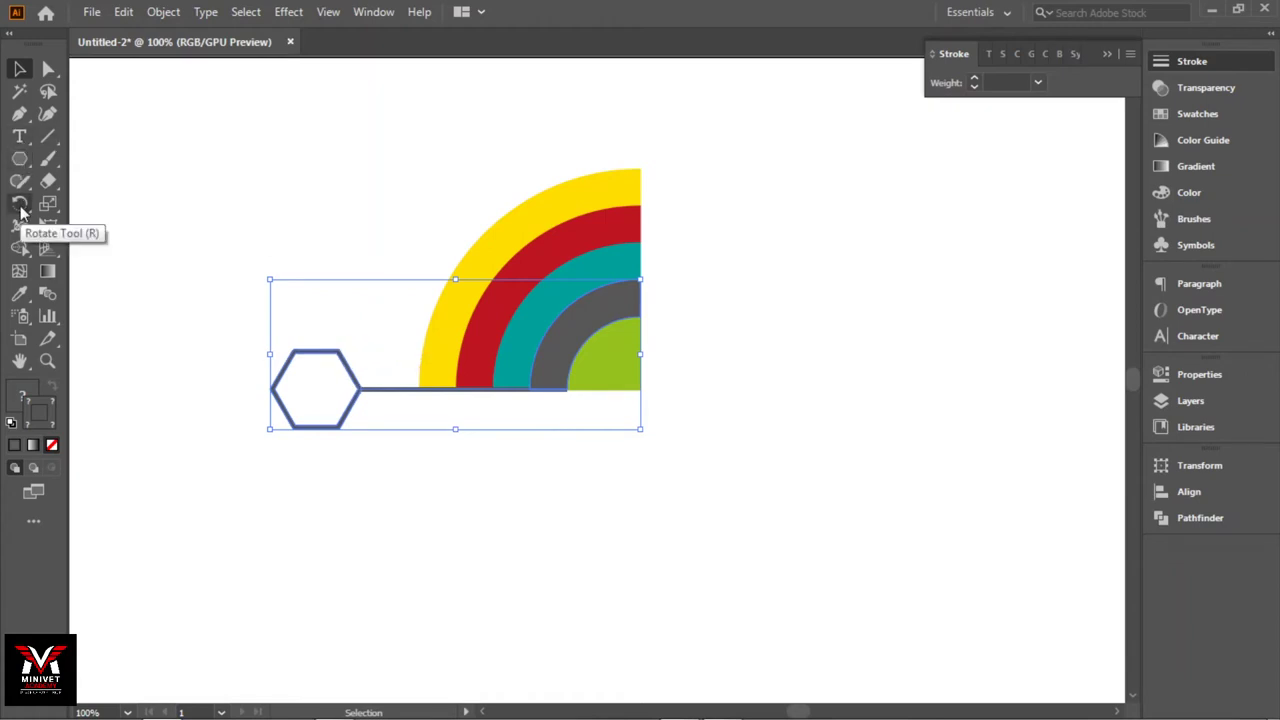
Rotate the grey arc group 100° about the green quarter-circle's corner
left_click(19, 203)
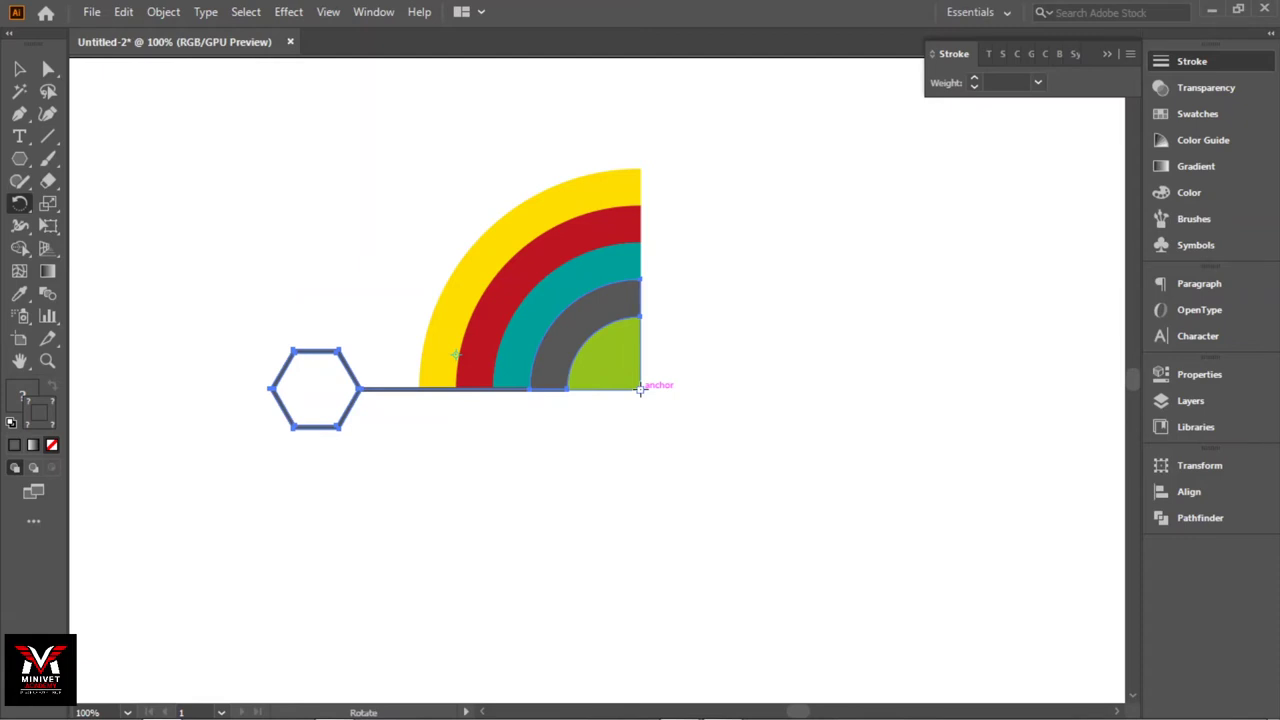
left_click(640, 389, "alt")
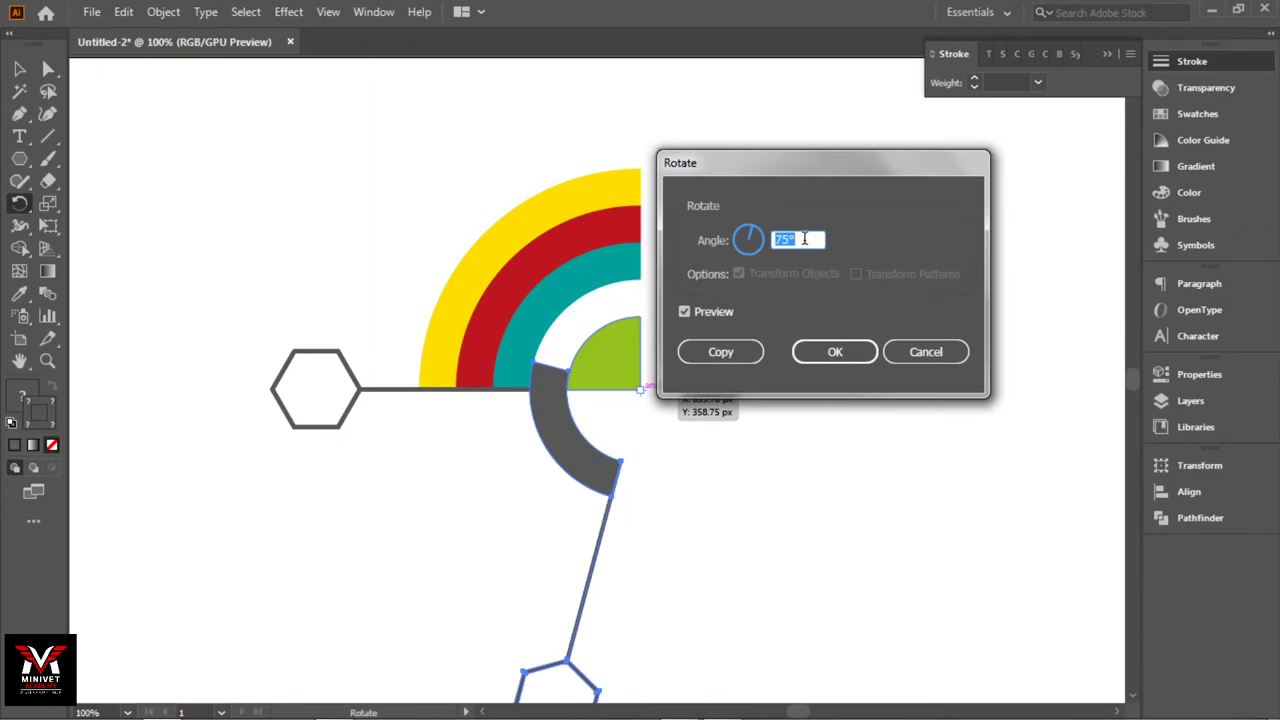
type("100")
left_click(705, 312)
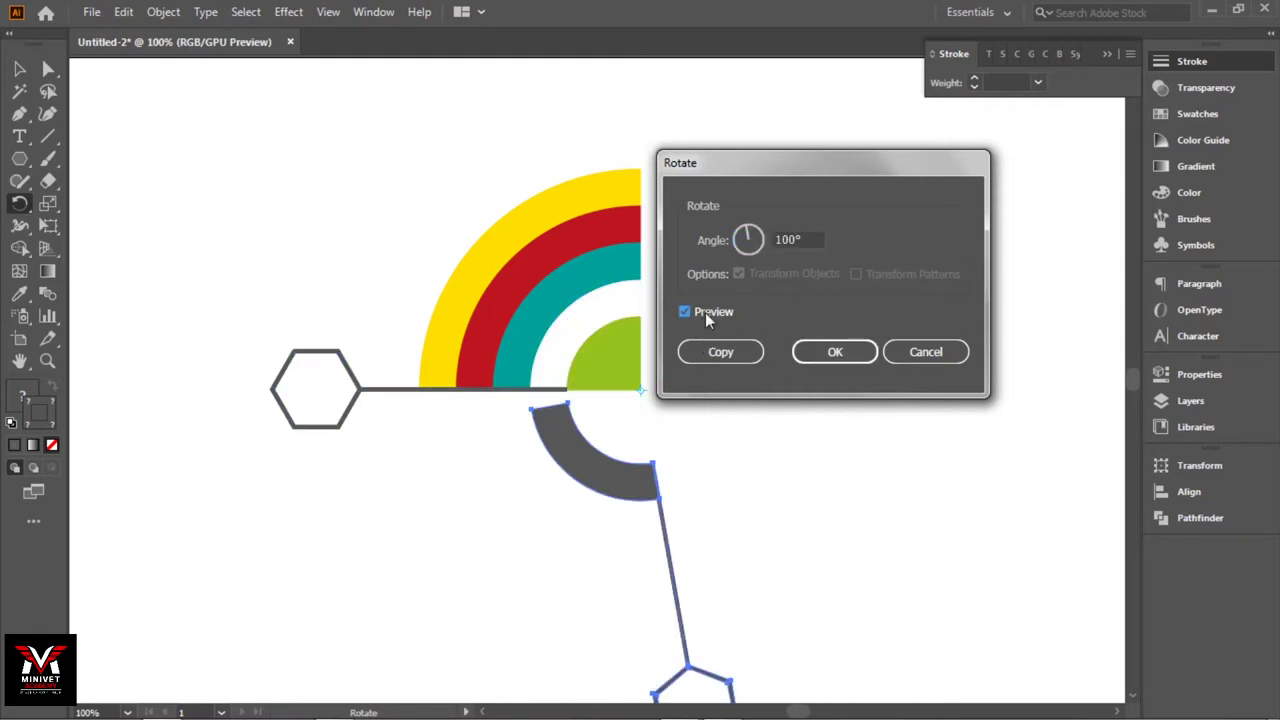
left_click(834, 352)
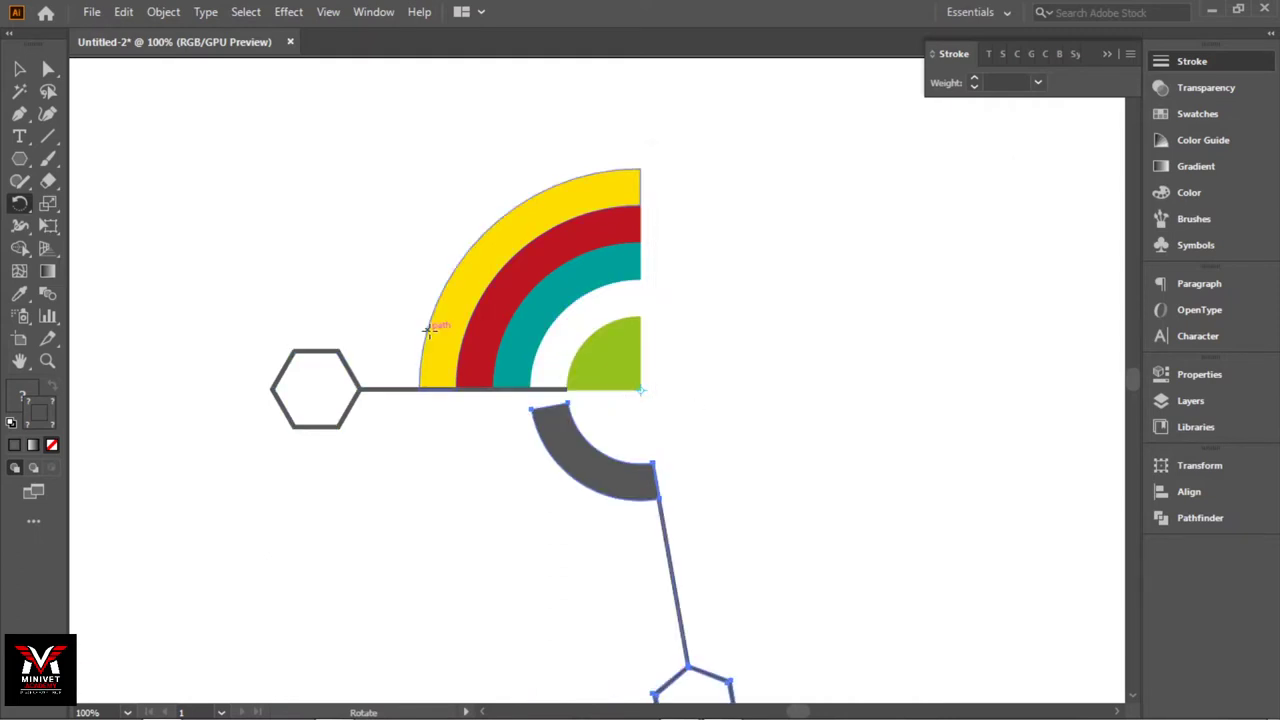
left_click(19, 69)
left_click(194, 178)
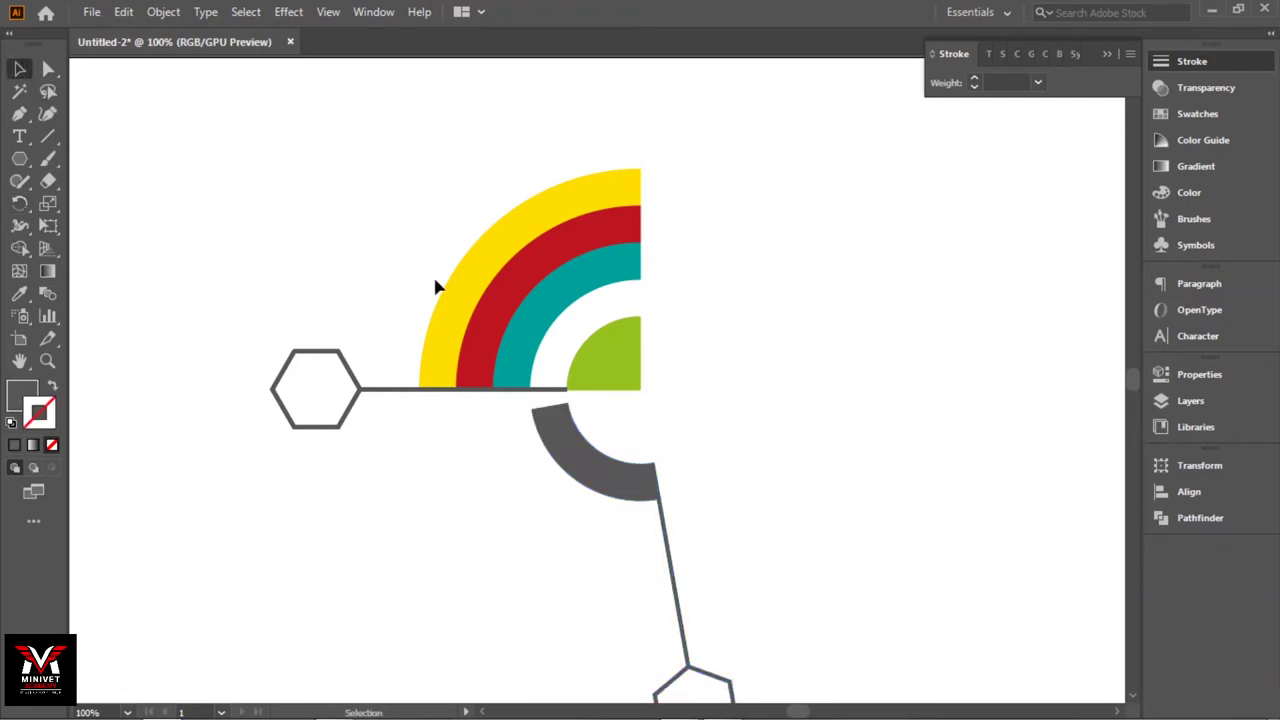
Snap the connector line onto the hexagon's right corner
left_click(552, 393)
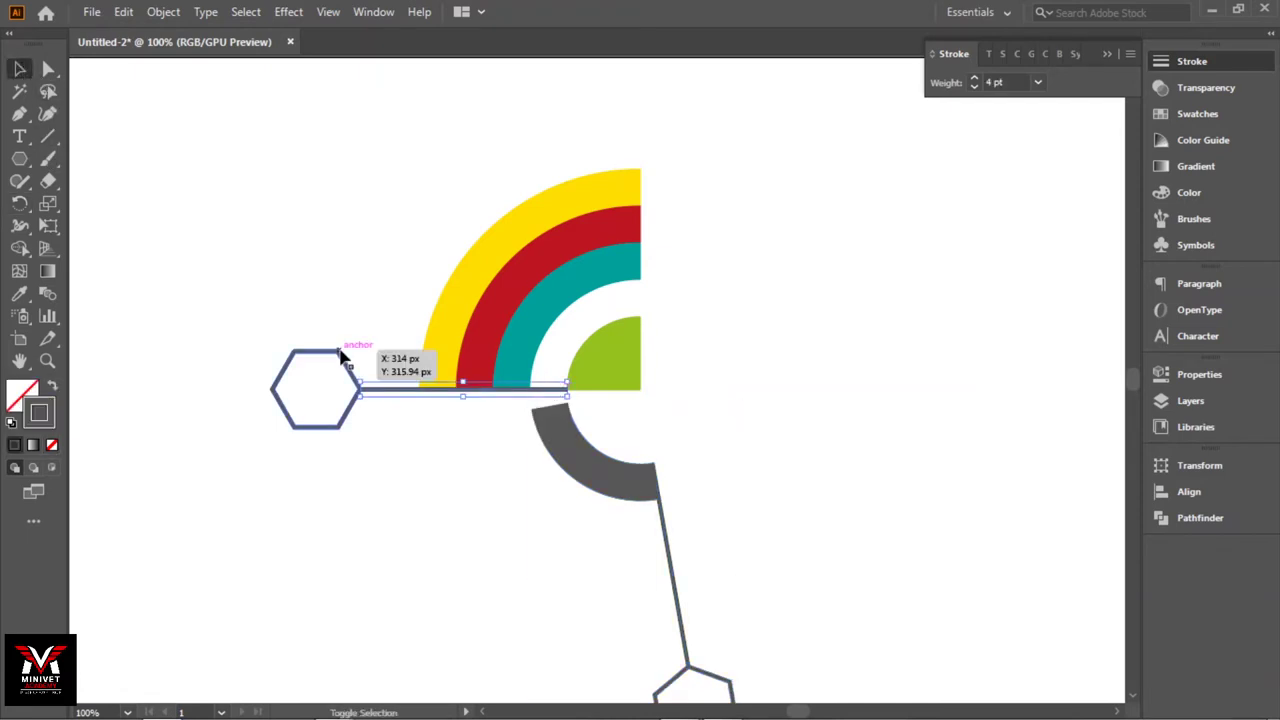
left_click_drag(341, 355, 341, 350)
left_click(466, 309)
At 200% zoom, shorten the line toward the teal ring, then select line and hexagon
key("ctrl+plus")
key("ctrl+plus")
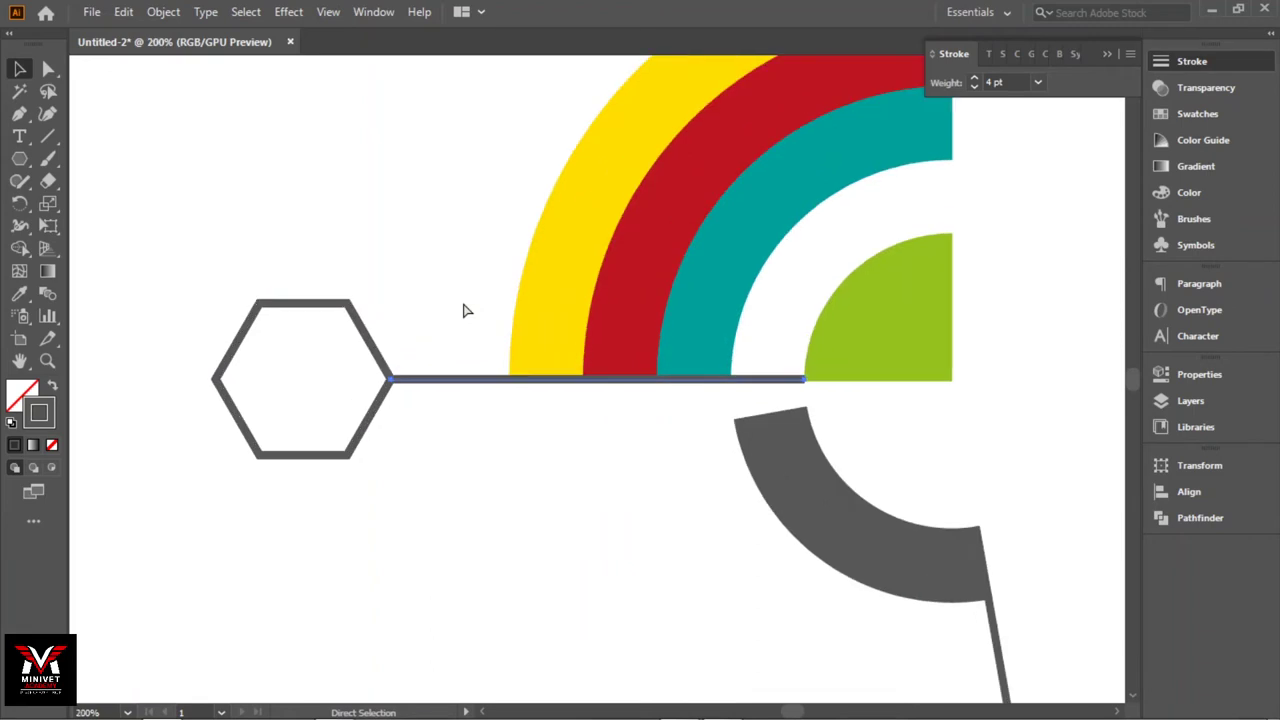
mouse_move(757, 360)
left_mouse_down()
mouse_move(623, 346)
mouse_move(670, 366)
left_mouse_up()
left_click(655, 362)
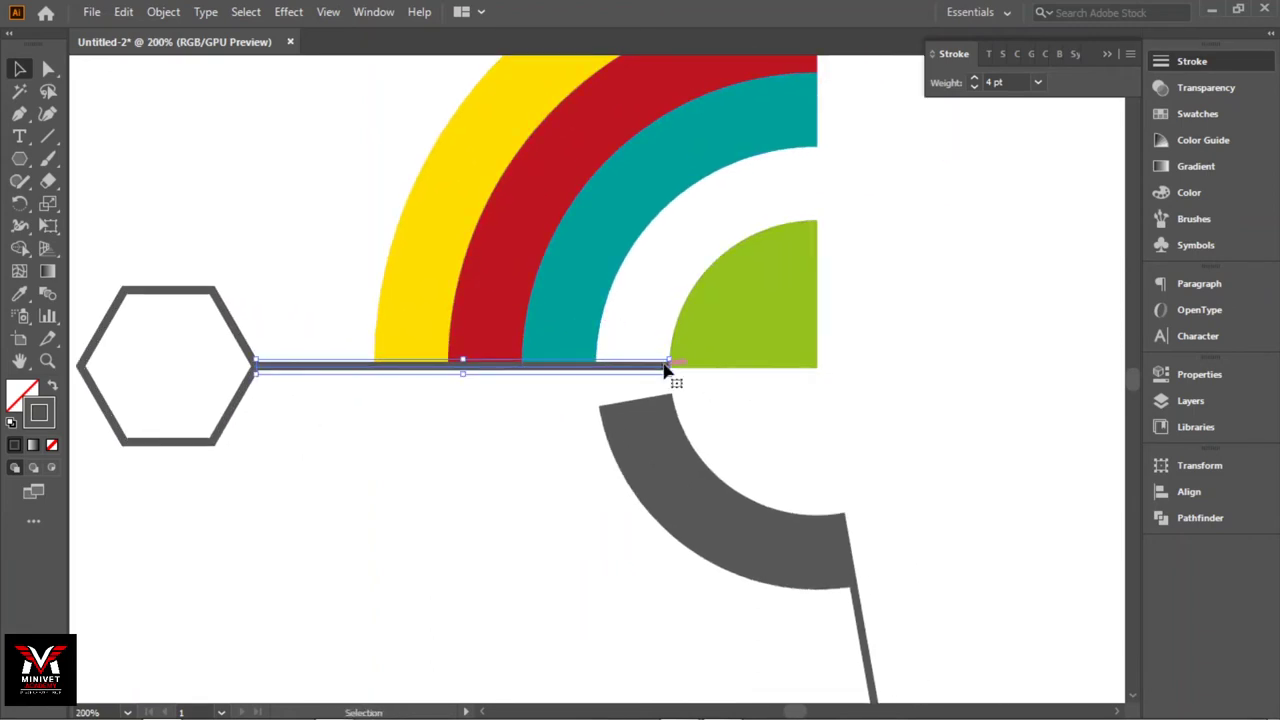
mouse_move(670, 369)
left_mouse_down()
mouse_move(600, 369)
mouse_move(670, 369)
left_mouse_up()
left_click(537, 407)
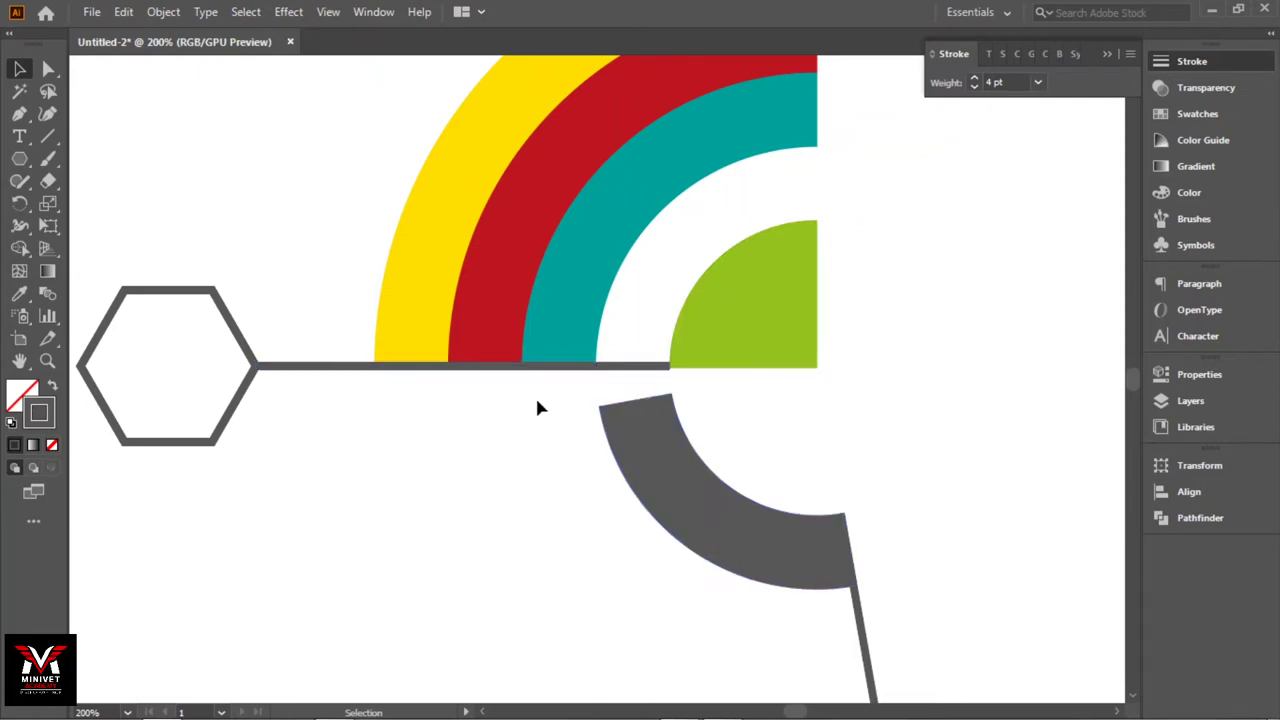
left_click(563, 370)
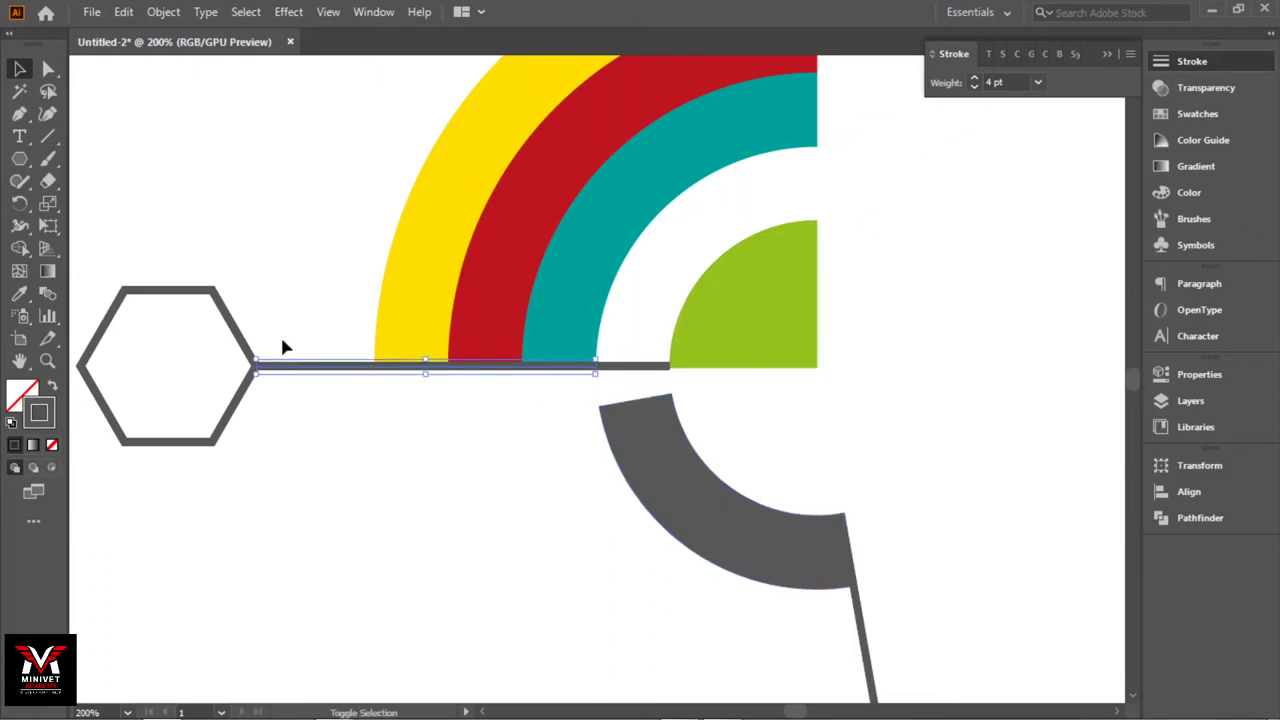
left_click(244, 333, "shift")
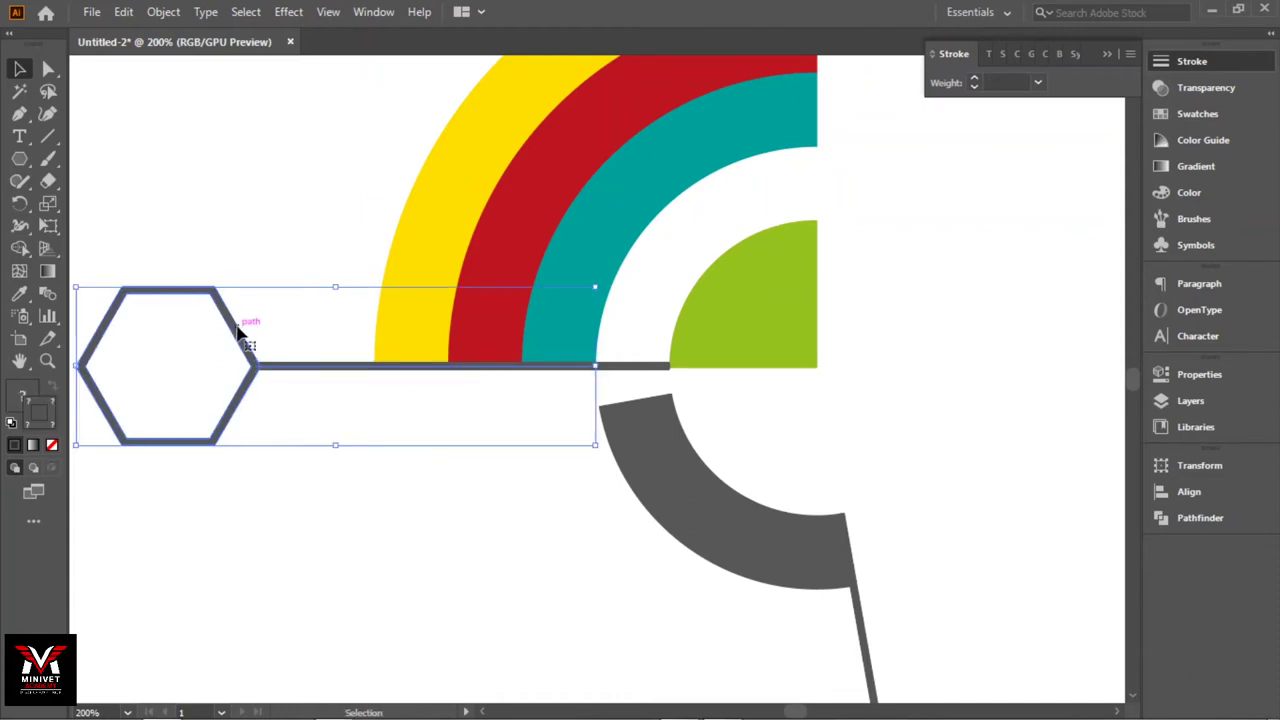
Give the hexagon the teal arc's colour with the Eyedropper
left_click(19, 294)
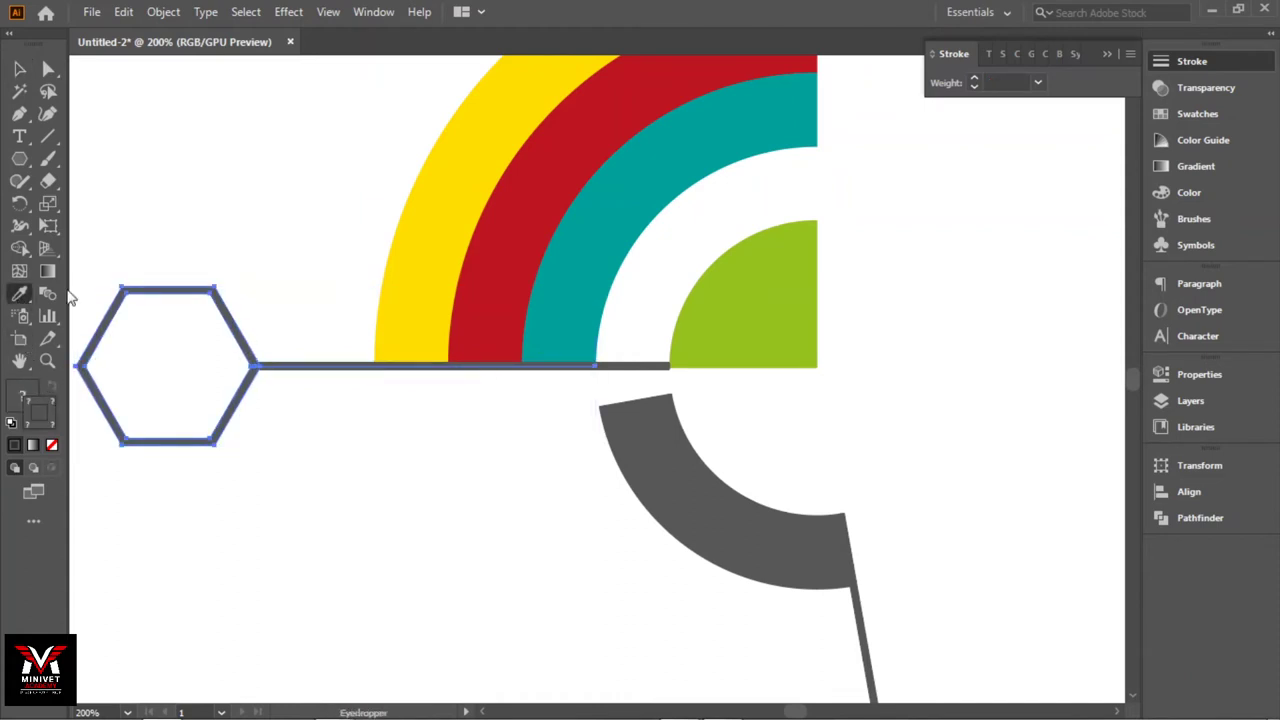
left_click(620, 212)
key("v")
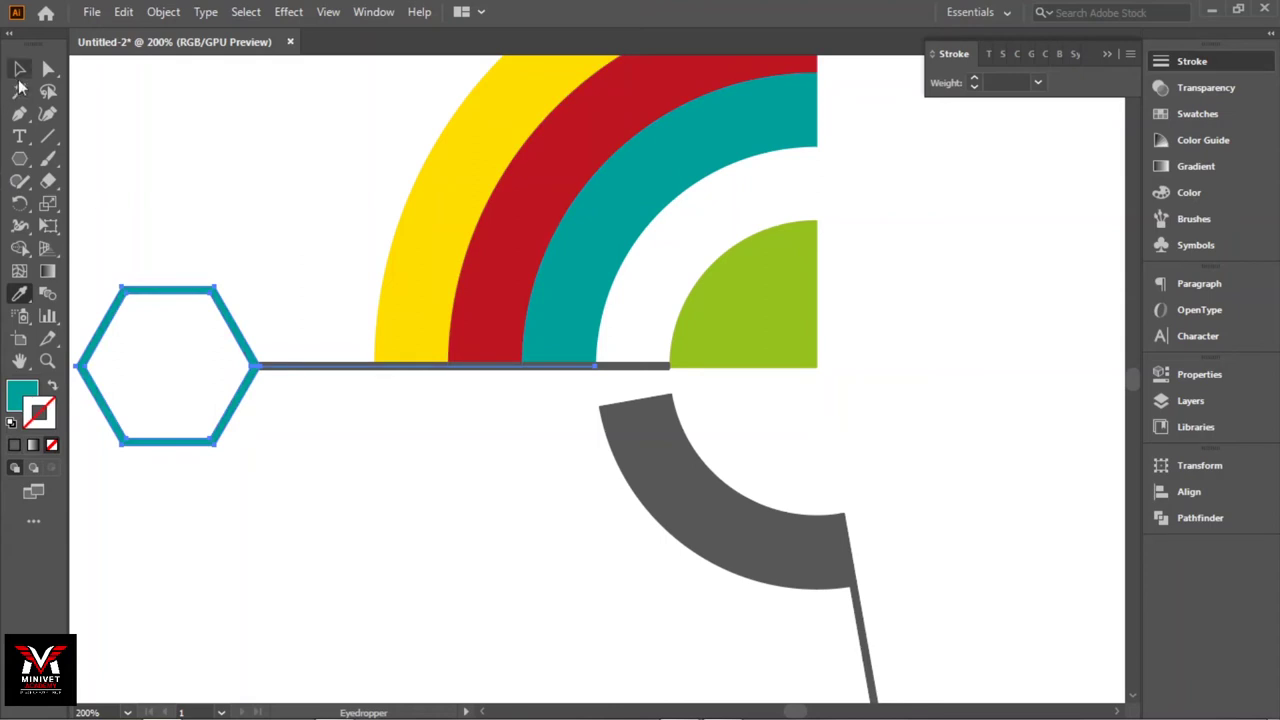
left_click(311, 395)
Make the connector line a 4 pt teal stroke, then select the teal arc
left_click(310, 368)
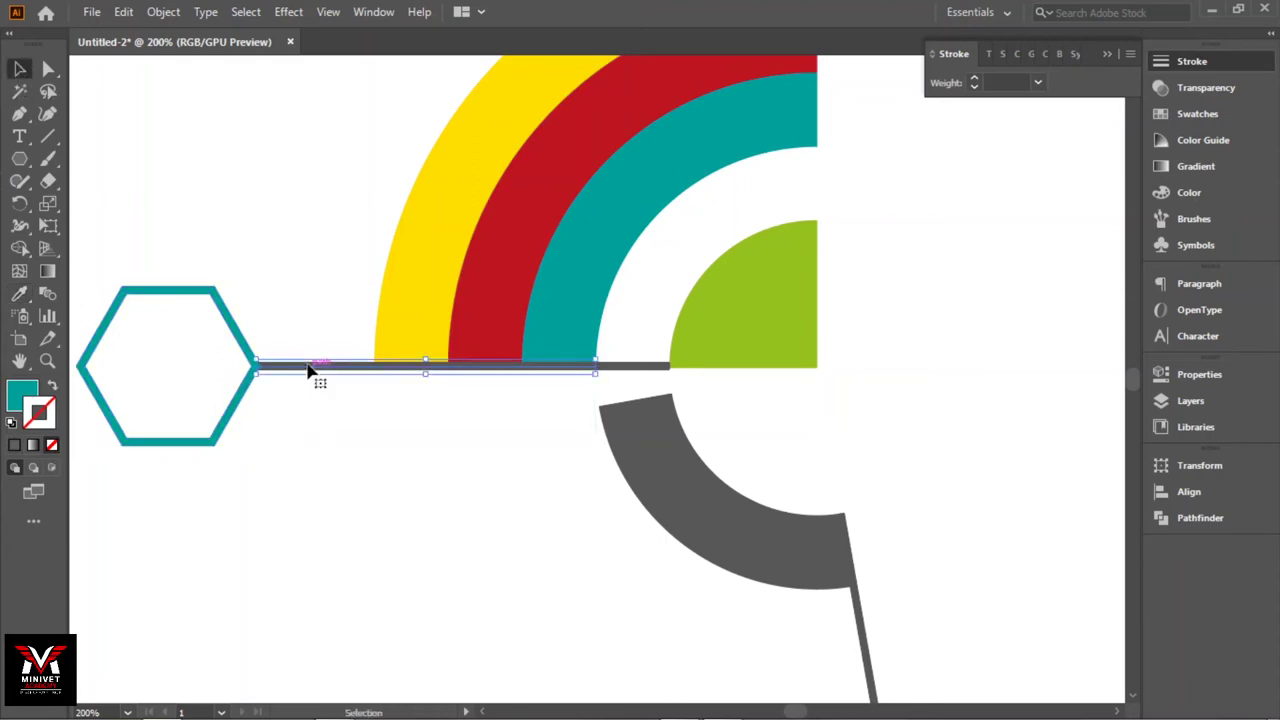
left_click(54, 389)
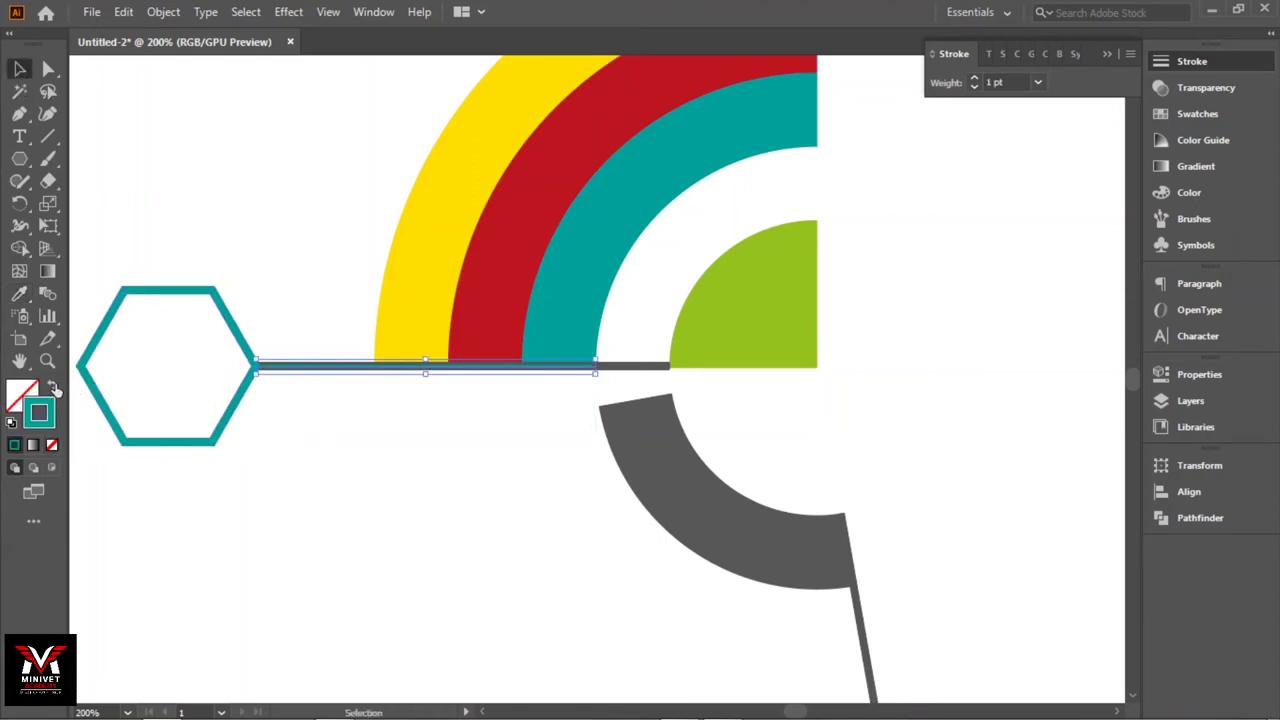
left_click(1038, 82)
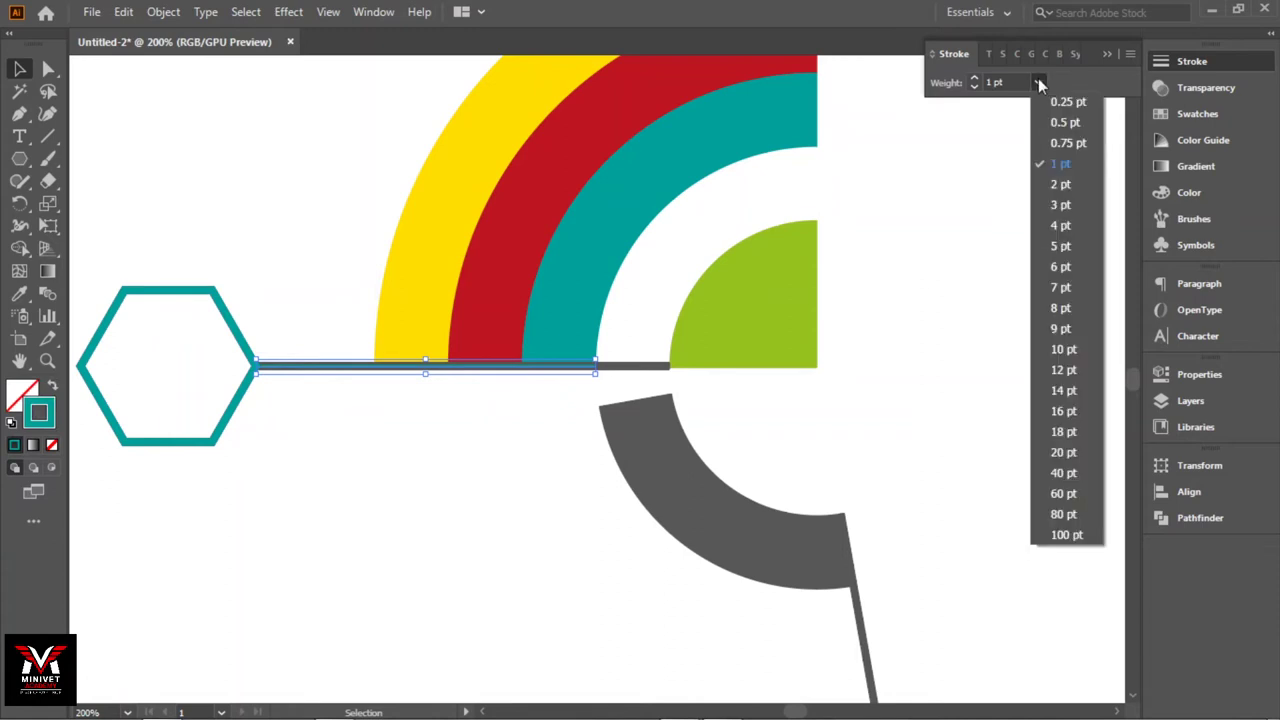
left_click(1063, 230)
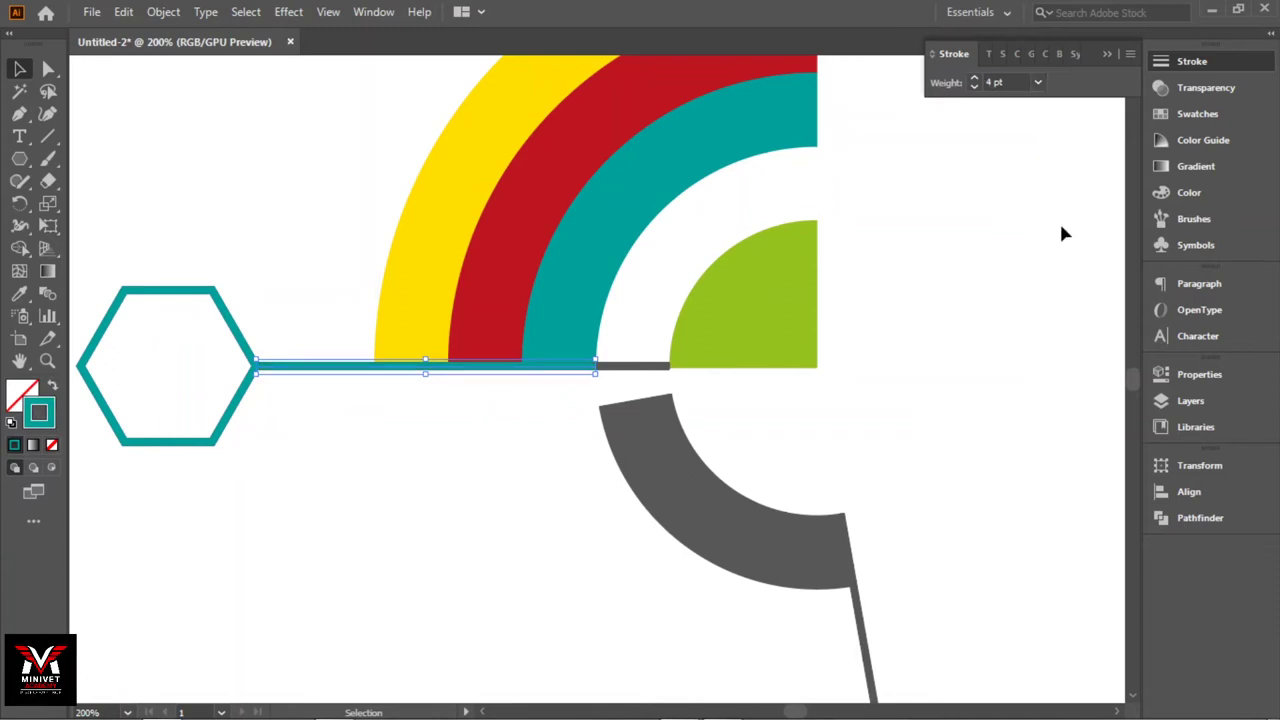
left_click(1007, 309)
left_click(557, 346)
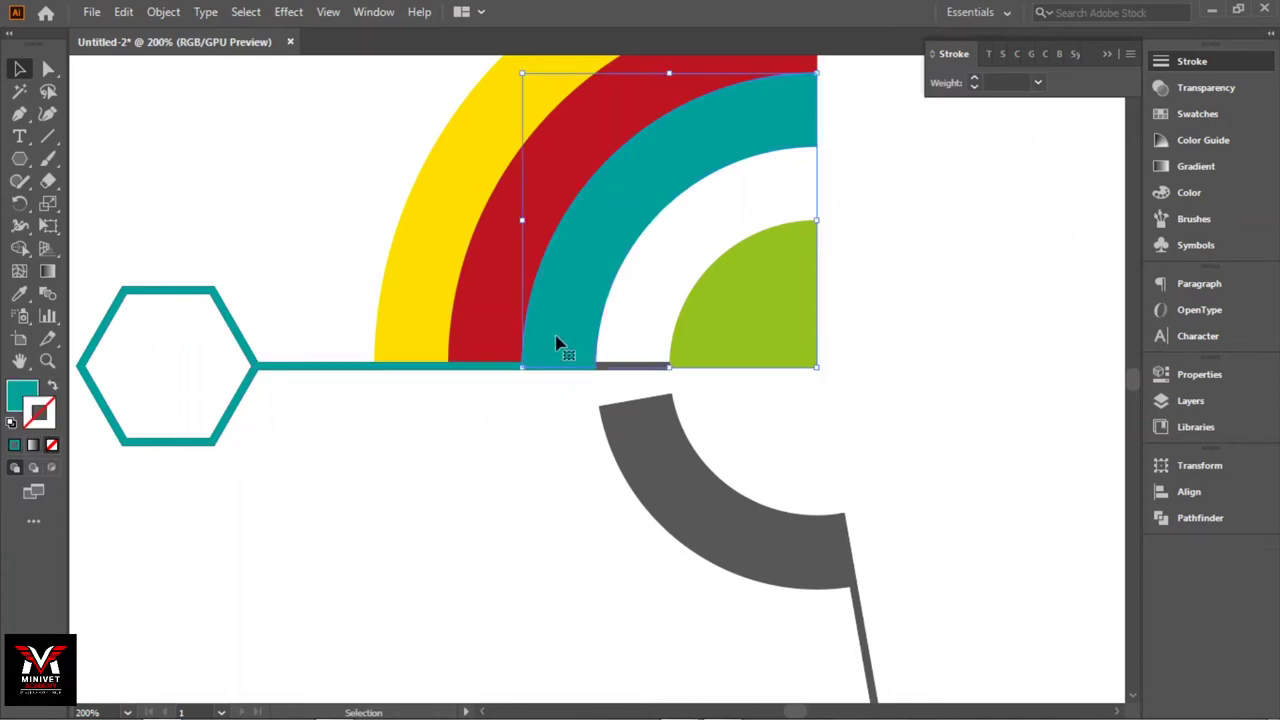
Group the teal hexagon, line and arc into one object
left_click(480, 367, "shift")
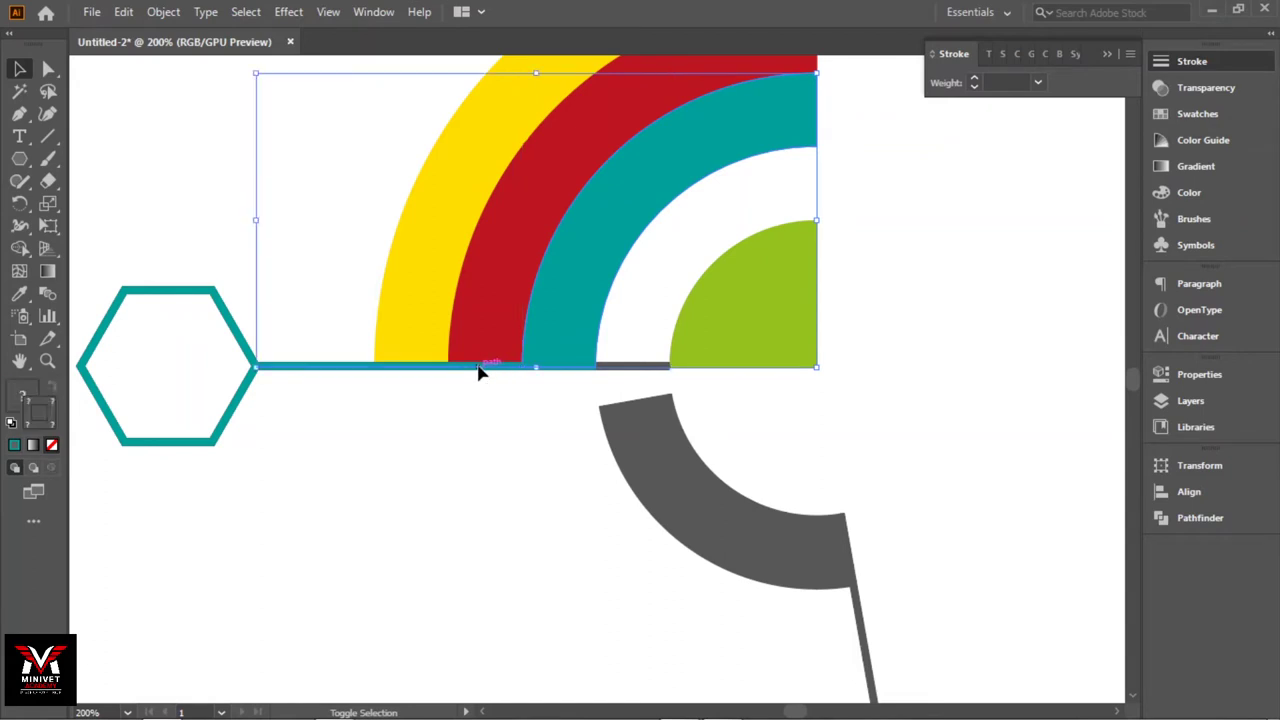
left_click(228, 328, "shift")
right_click(228, 330)
left_click(281, 466)
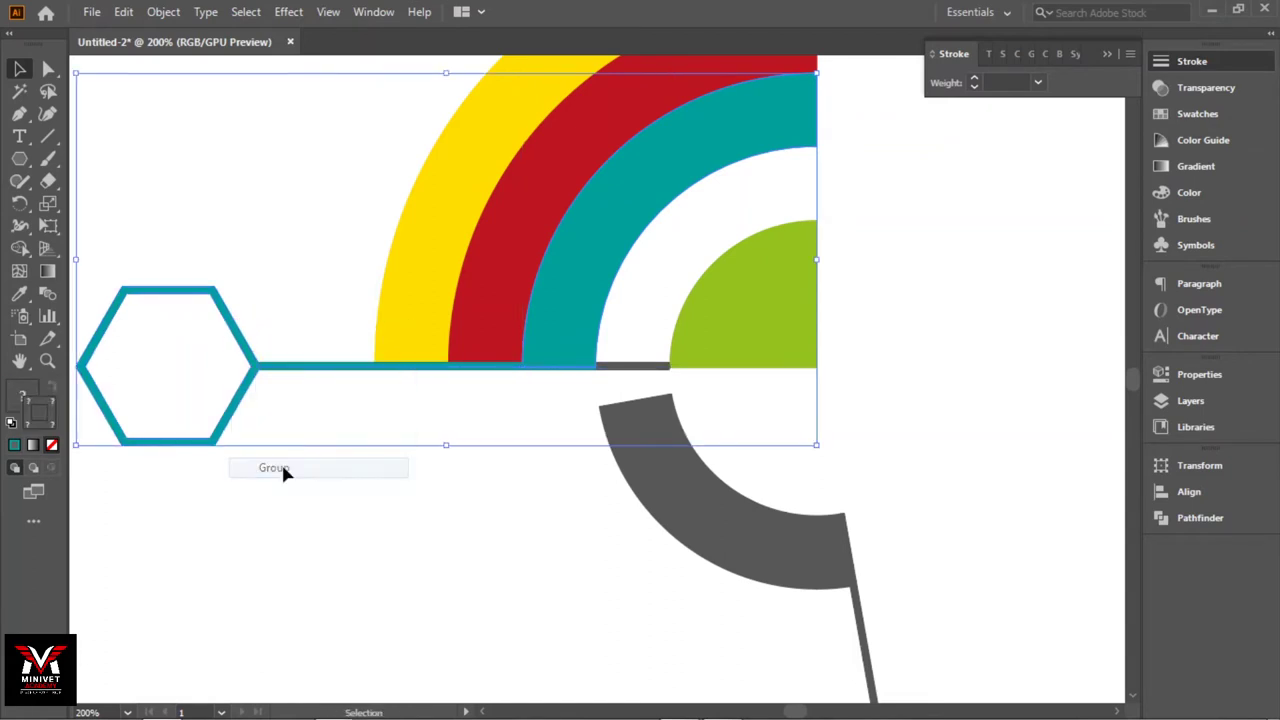
Rotate the teal group 75° about the green quarter-circle's corner
left_click(22, 206)
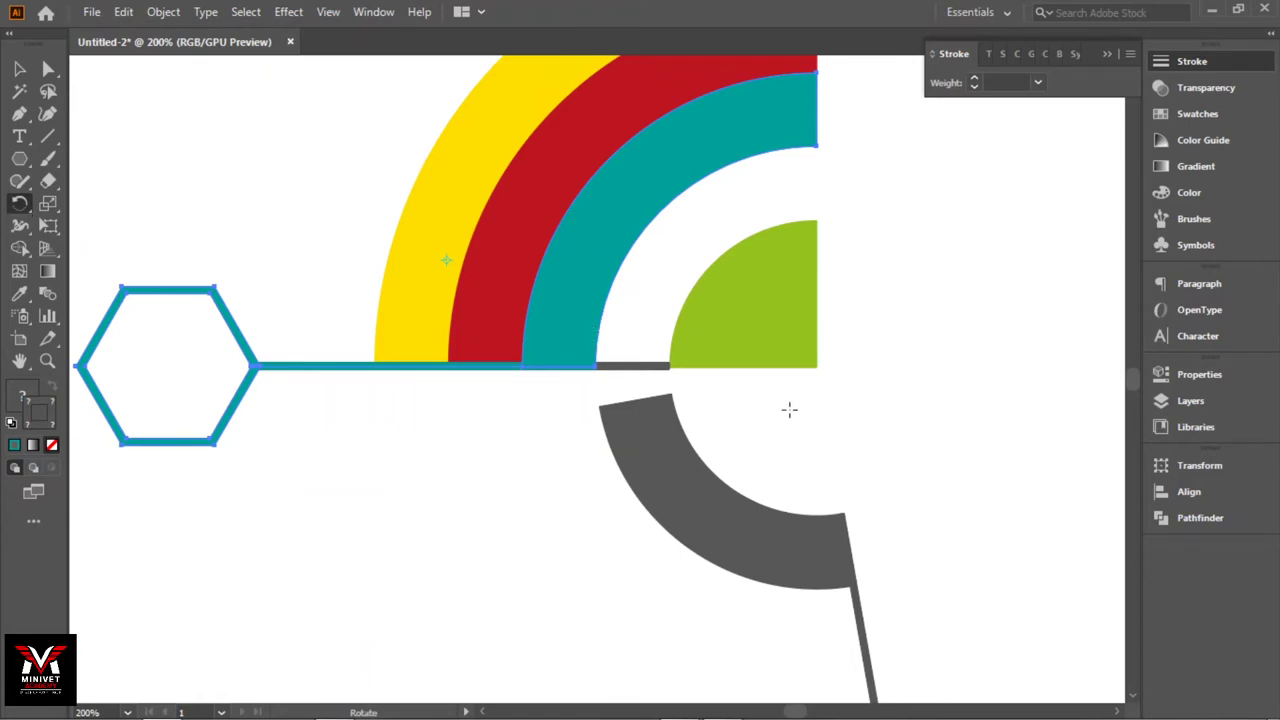
left_click(816, 367, "alt")
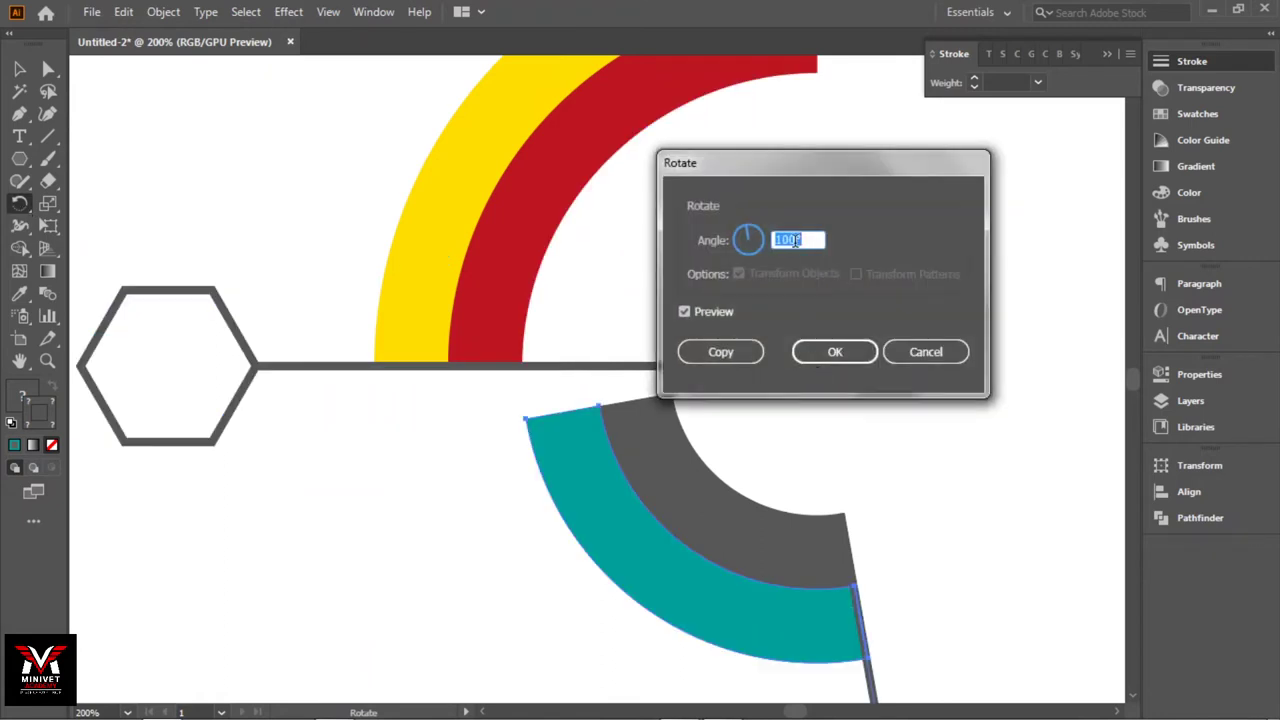
type("74")
key("BackSpace")
type("5")
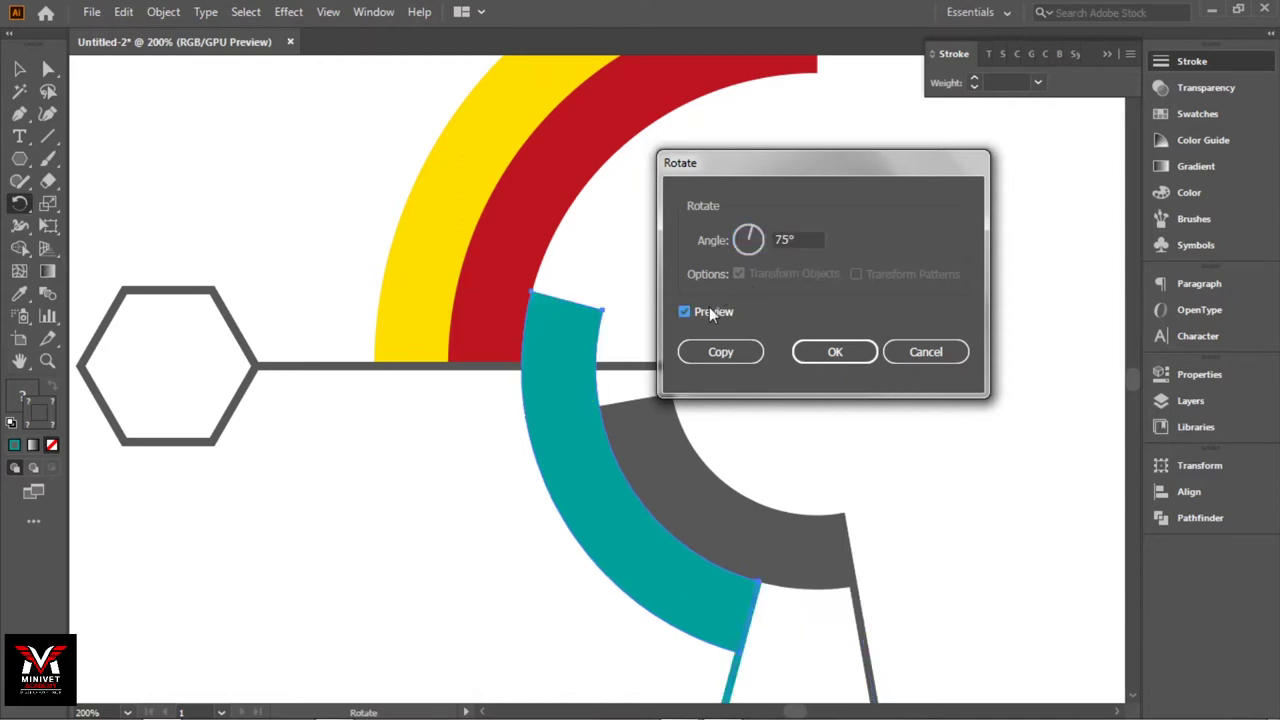
left_click(709, 311)
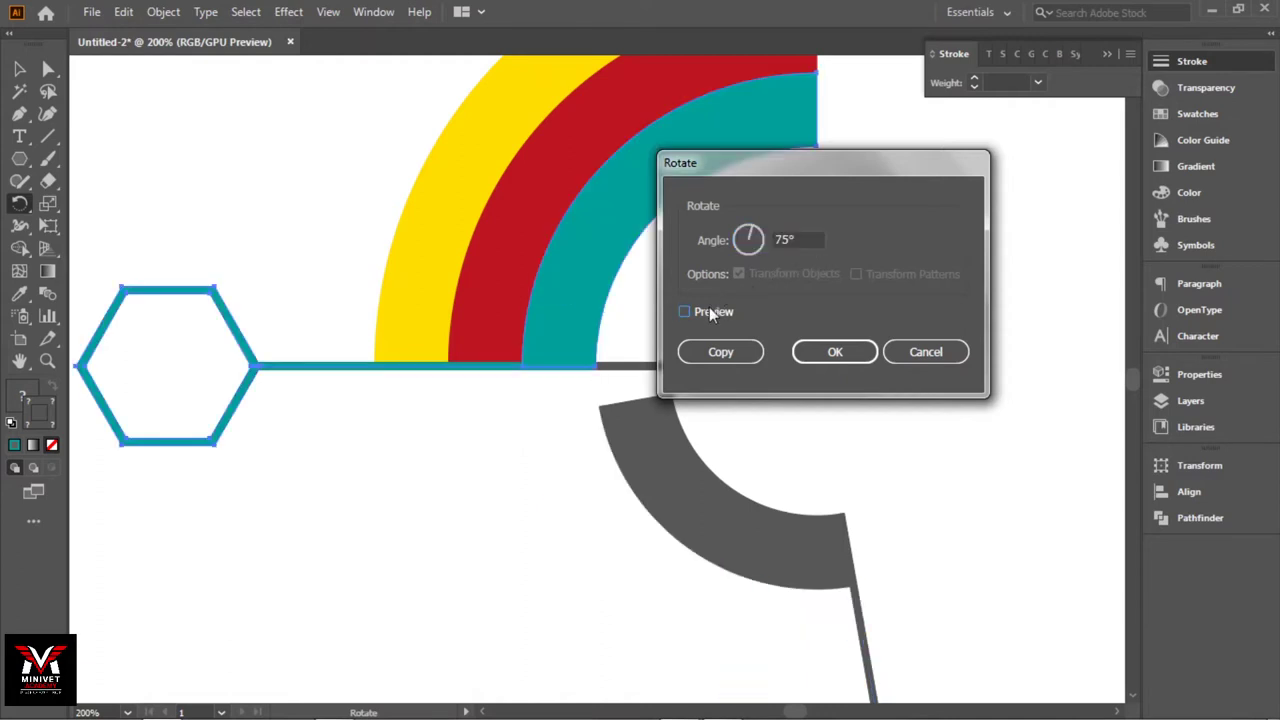
left_click(843, 353)
key("v")
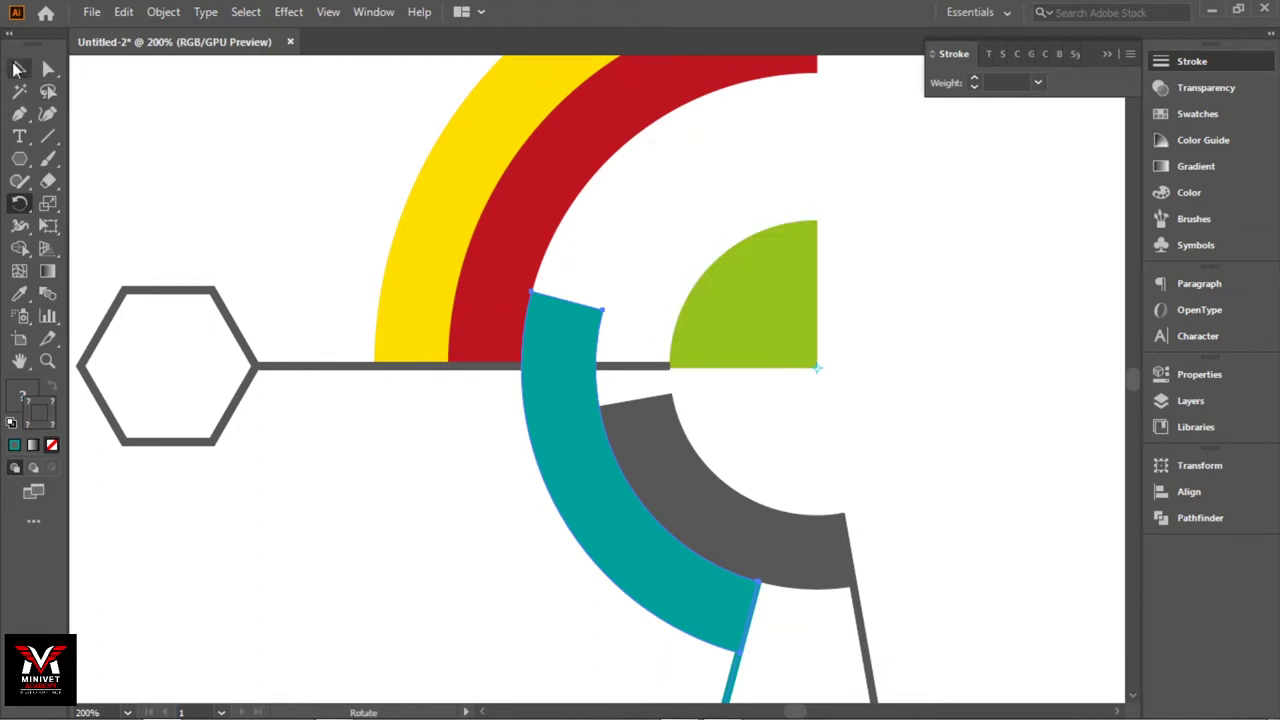
left_click(929, 252)
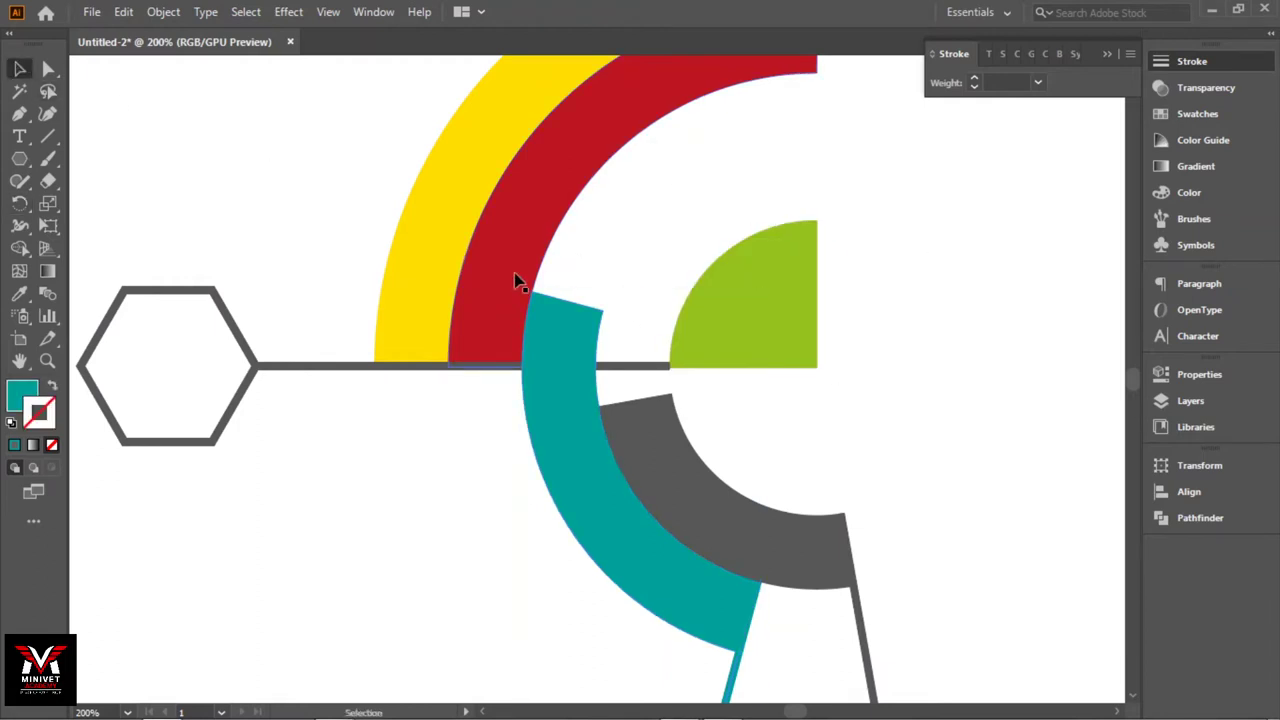
Shorten the grey line to end at the red arc and make it a 4 pt red stroke
left_click(438, 368)
left_click_drag(669, 367, 522, 365)
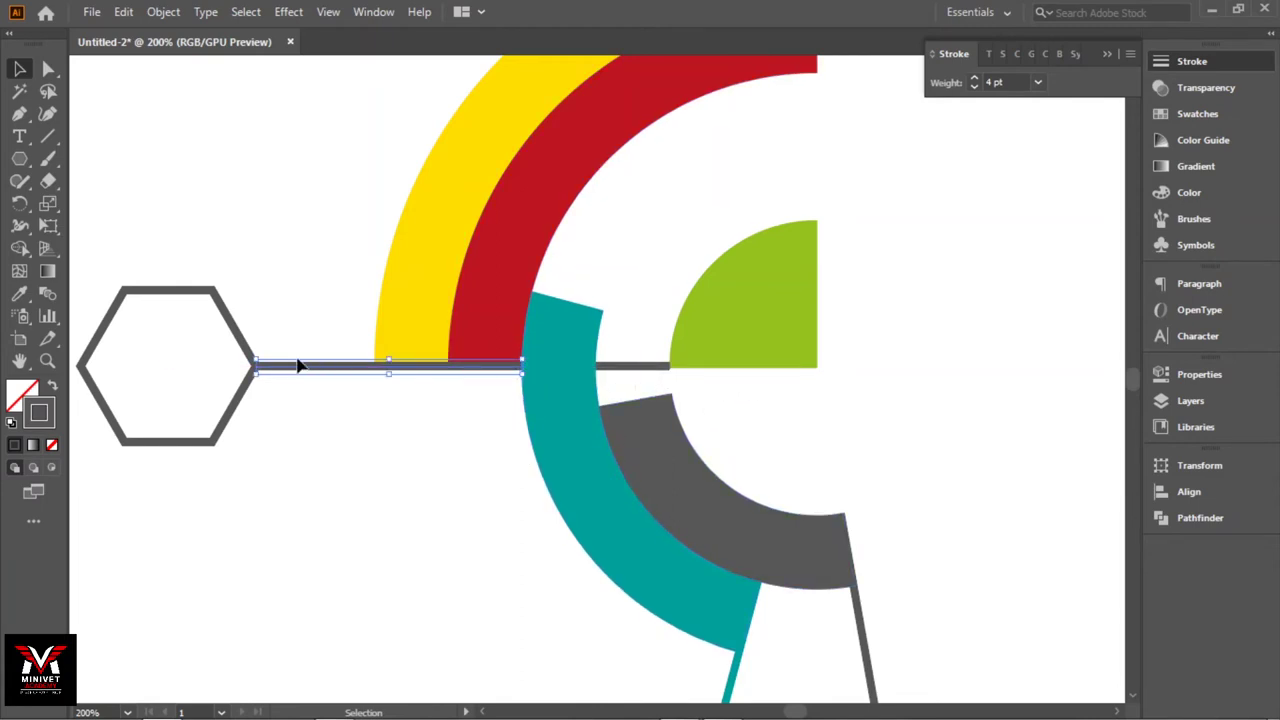
left_click(20, 293)
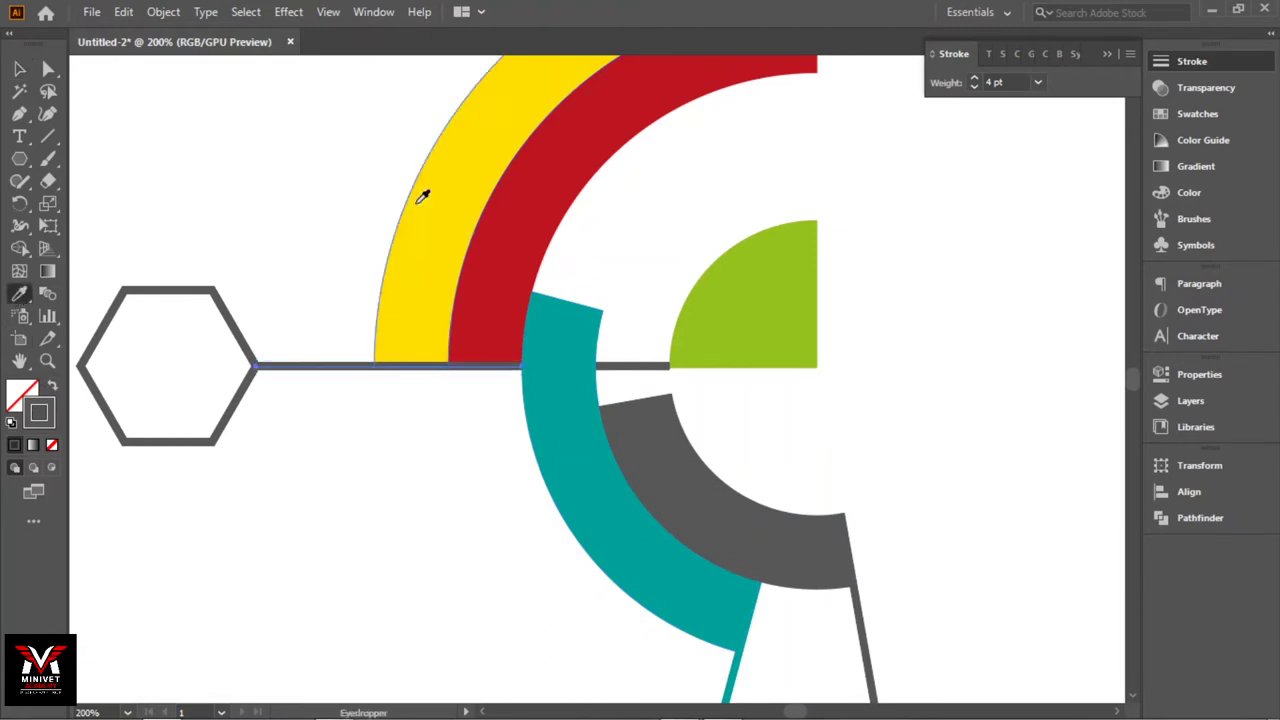
left_click(566, 177)
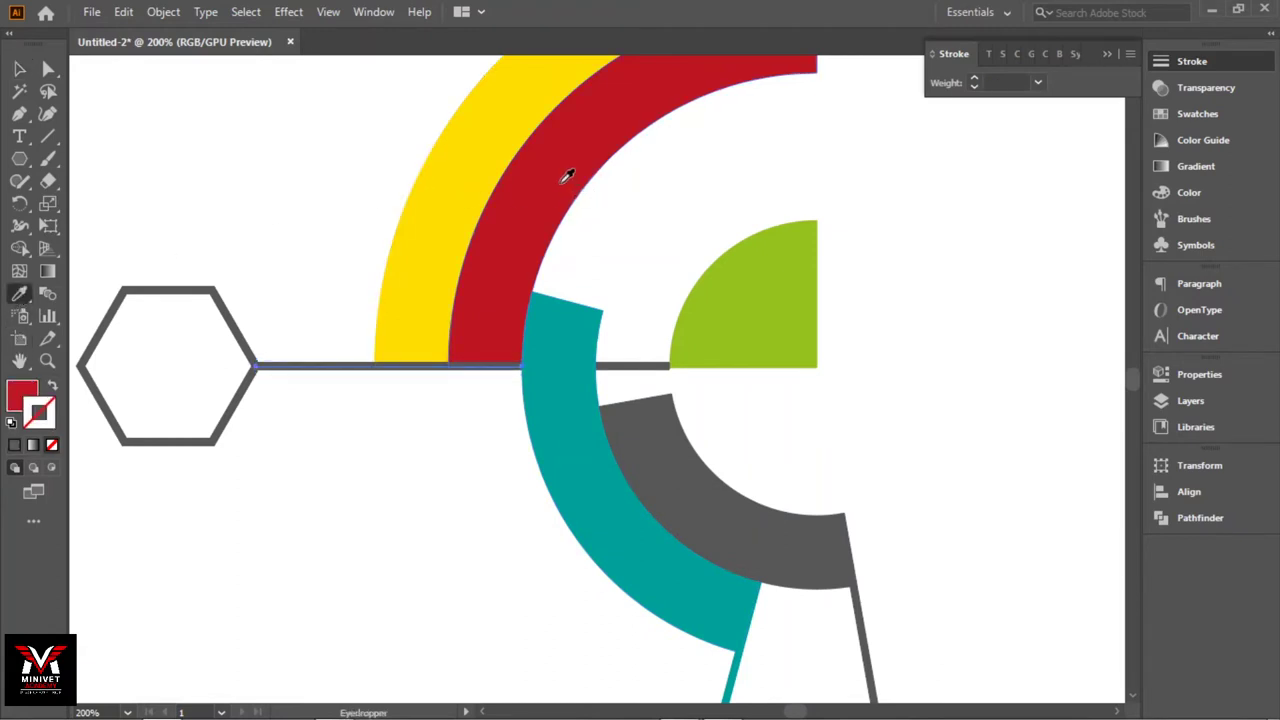
left_click(52, 386)
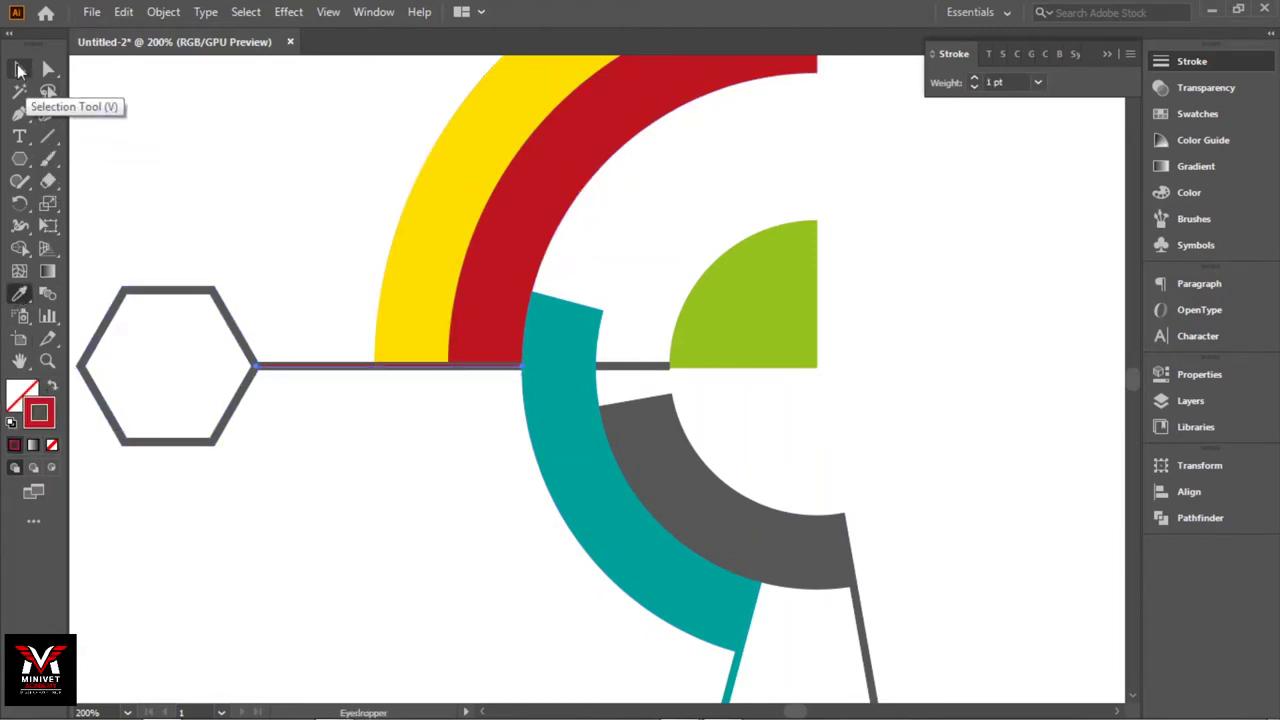
left_click(19, 68)
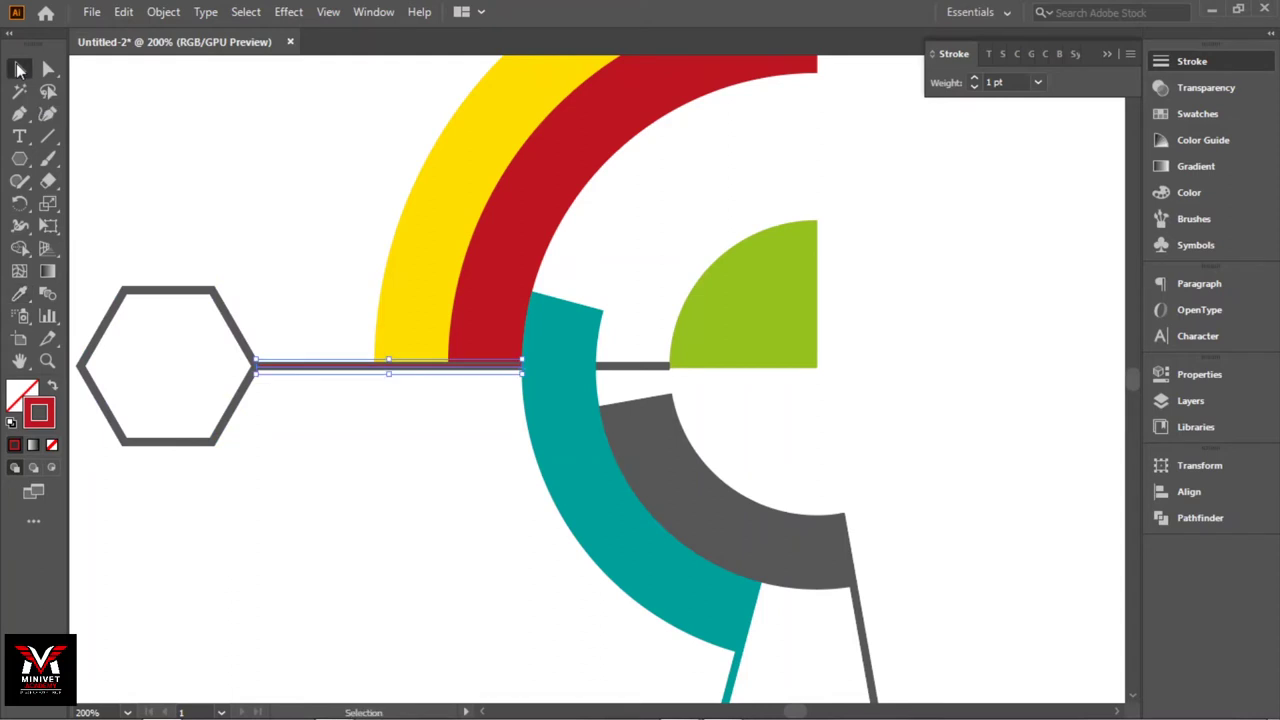
left_click(1038, 83)
left_click(1062, 228)
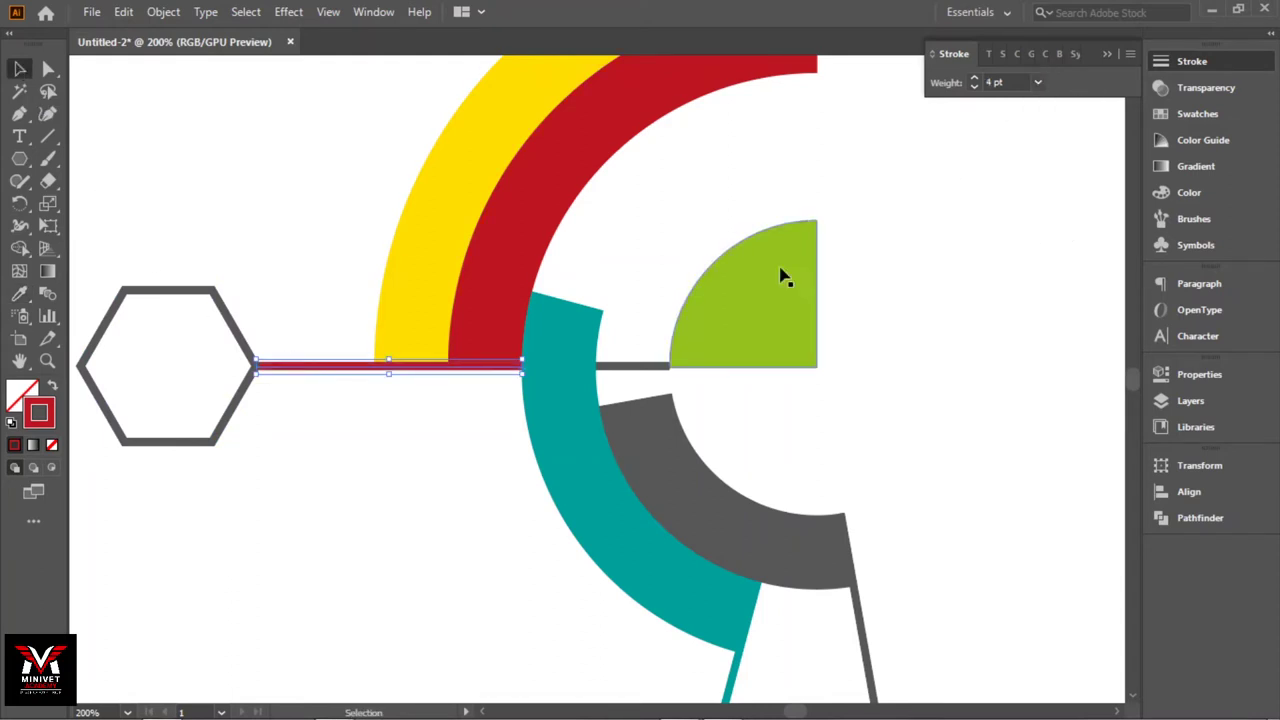
Recolour the hexagon red, then select the hexagon, line and red arc
left_click(228, 314)
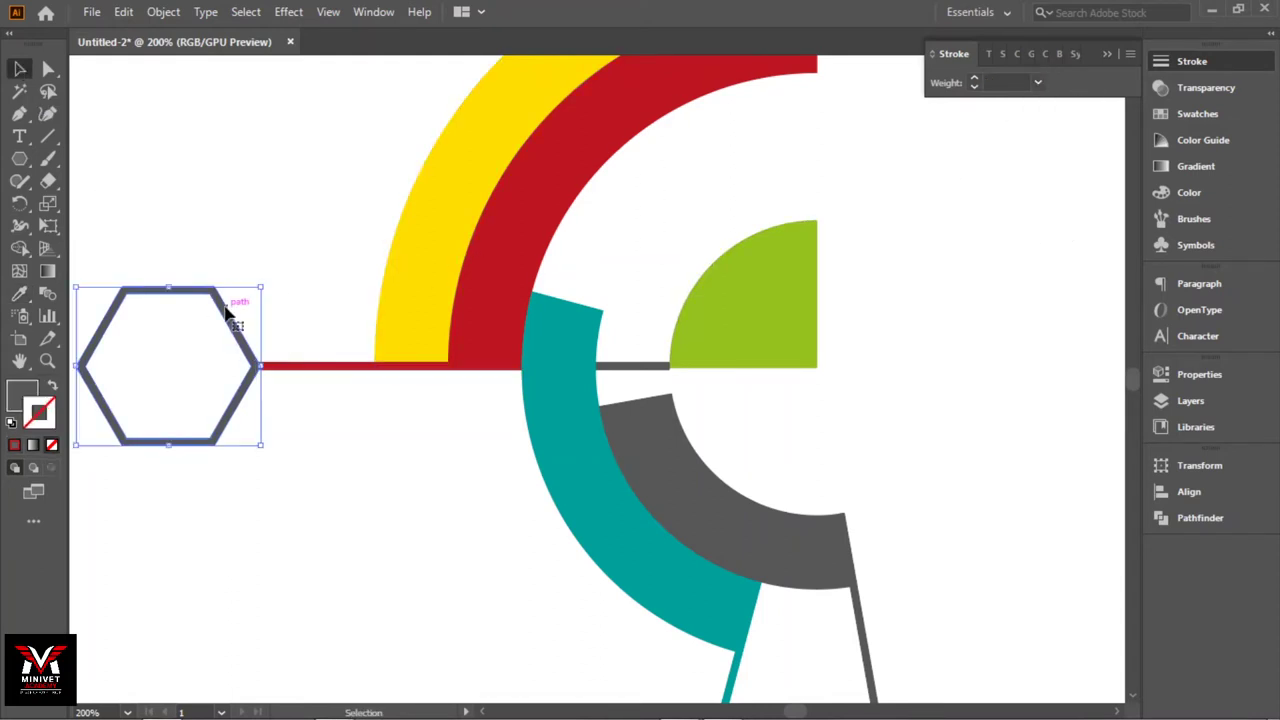
left_click(19, 293)
left_click(512, 210)
key("v")
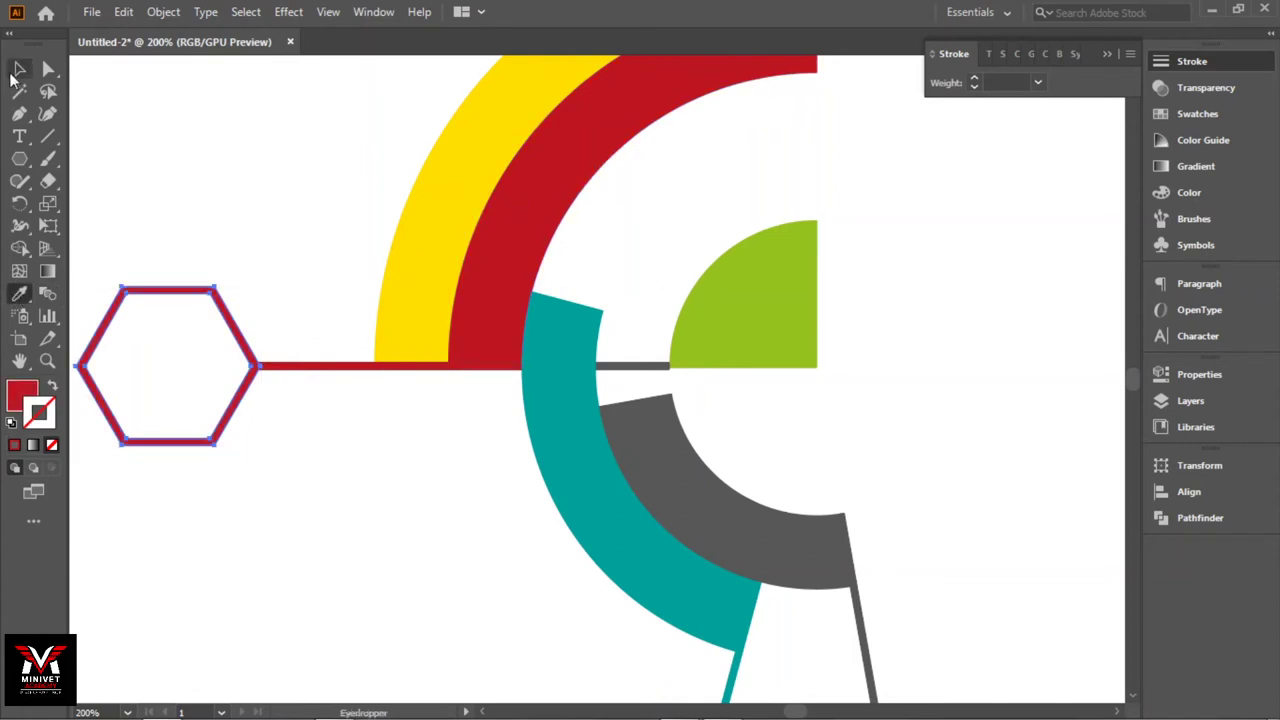
left_click(258, 160)
left_click(228, 314)
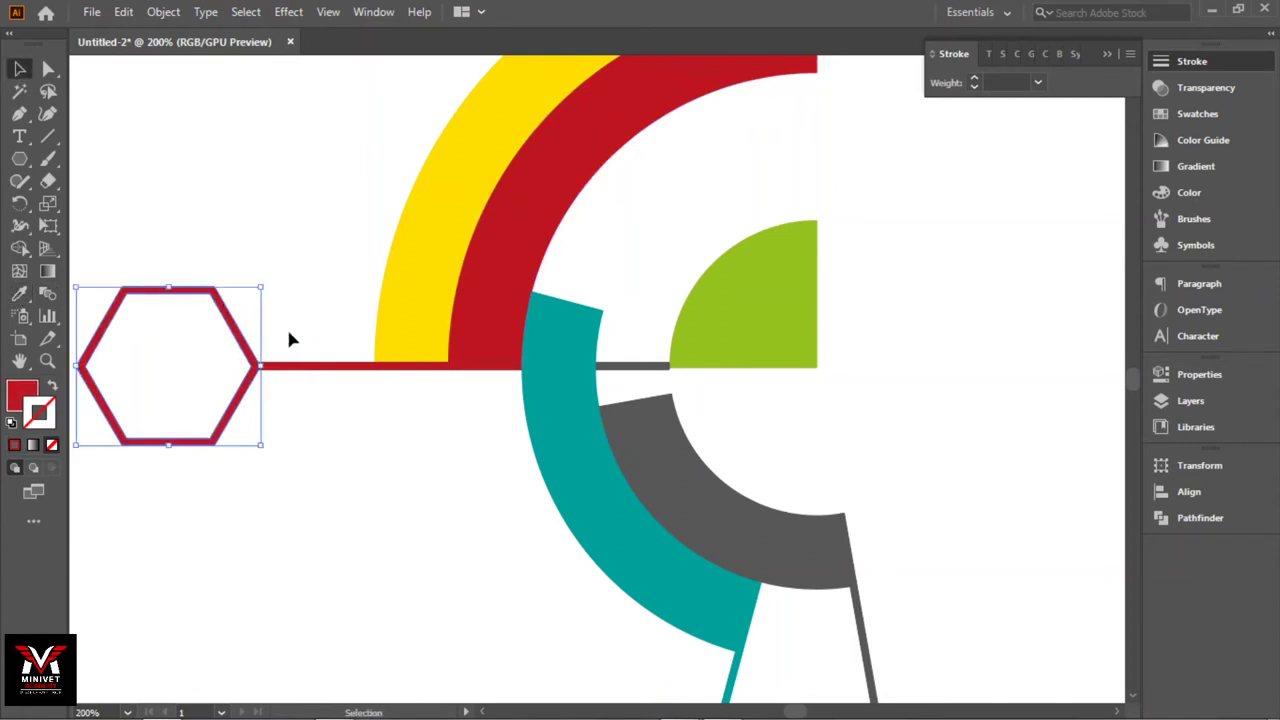
left_click(331, 367, "shift")
left_click(518, 226, "shift")
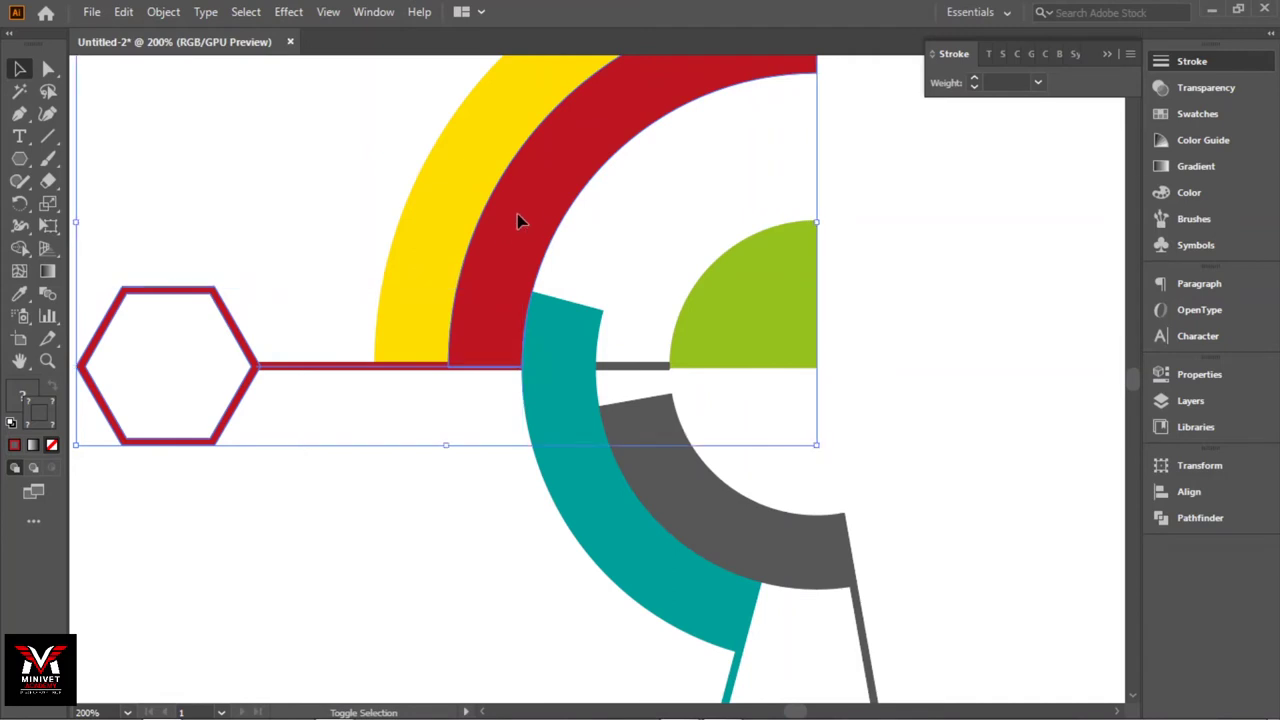
Group the red hexagon, line and arc, and turn the group 50° about the green corner
right_click(517, 214)
left_click(566, 360)
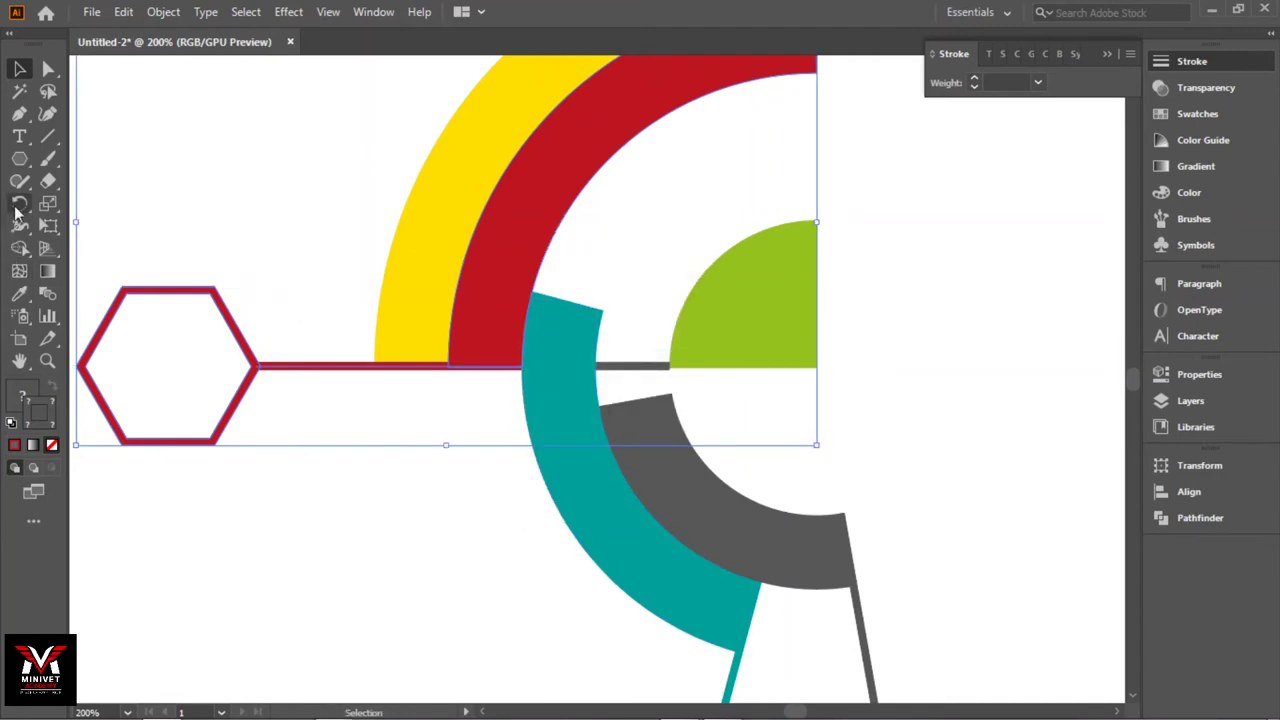
left_click(18, 205)
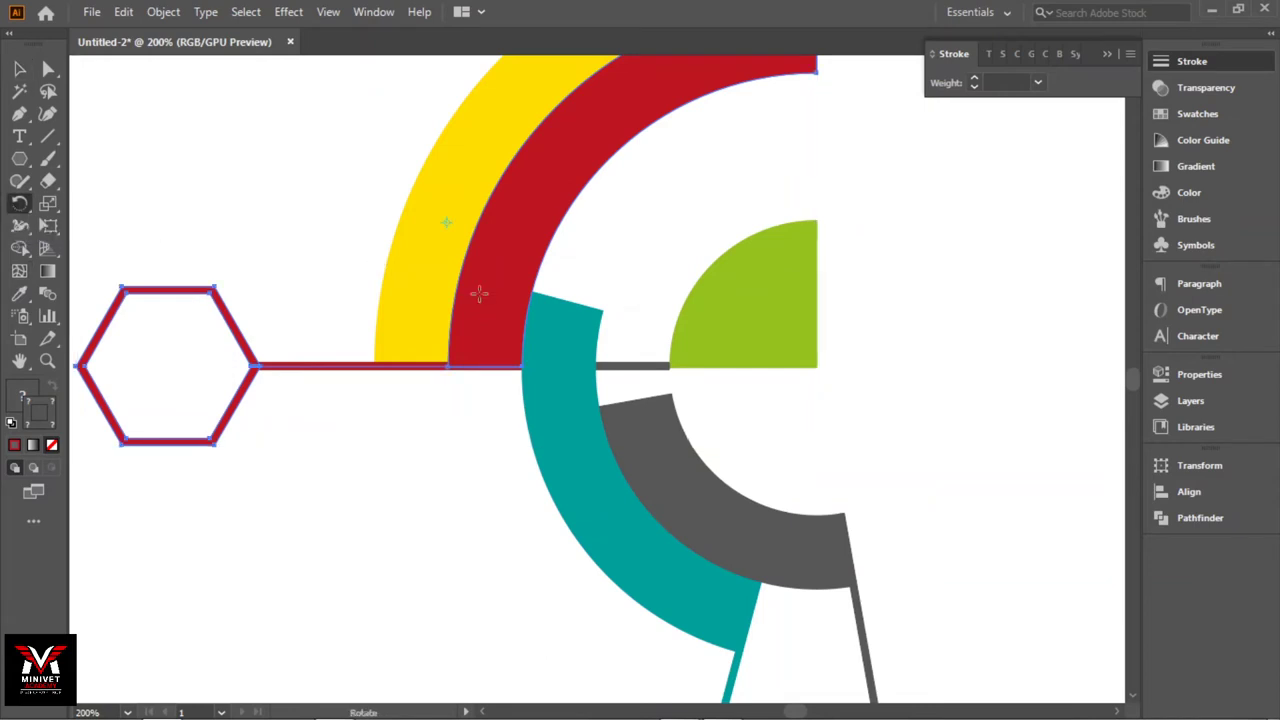
left_click(817, 367, "alt")
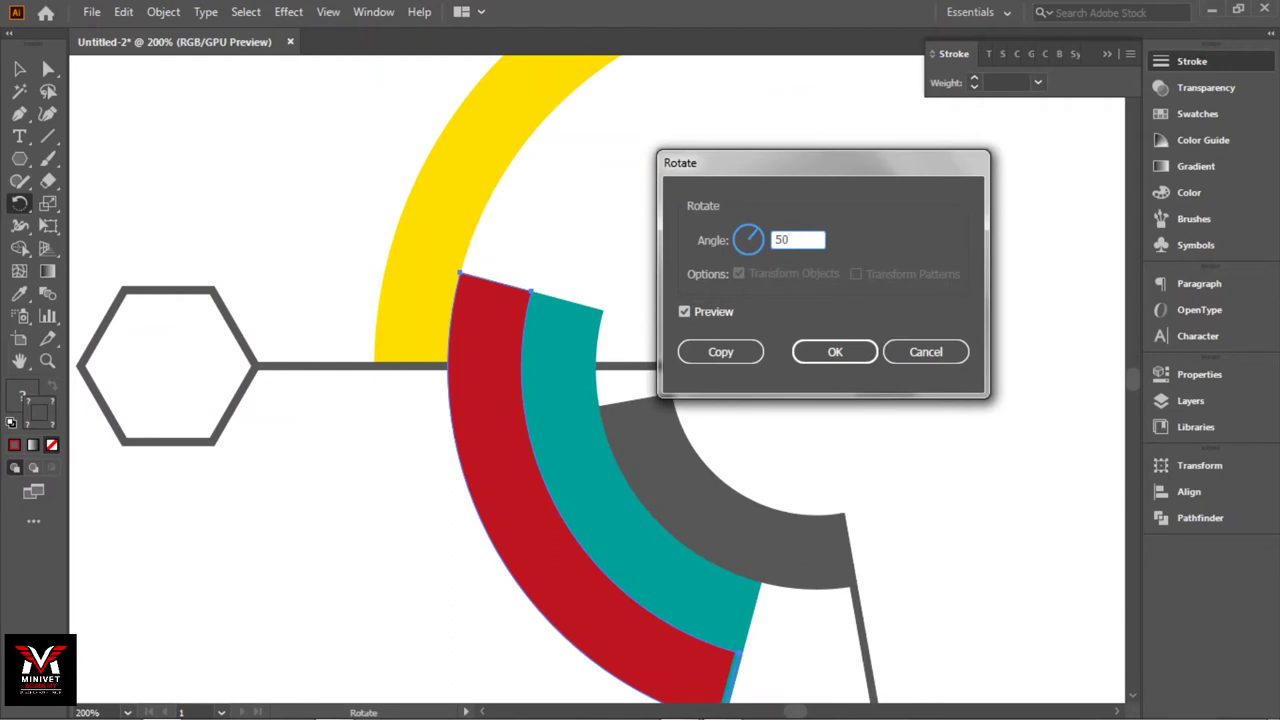
left_click(707, 313)
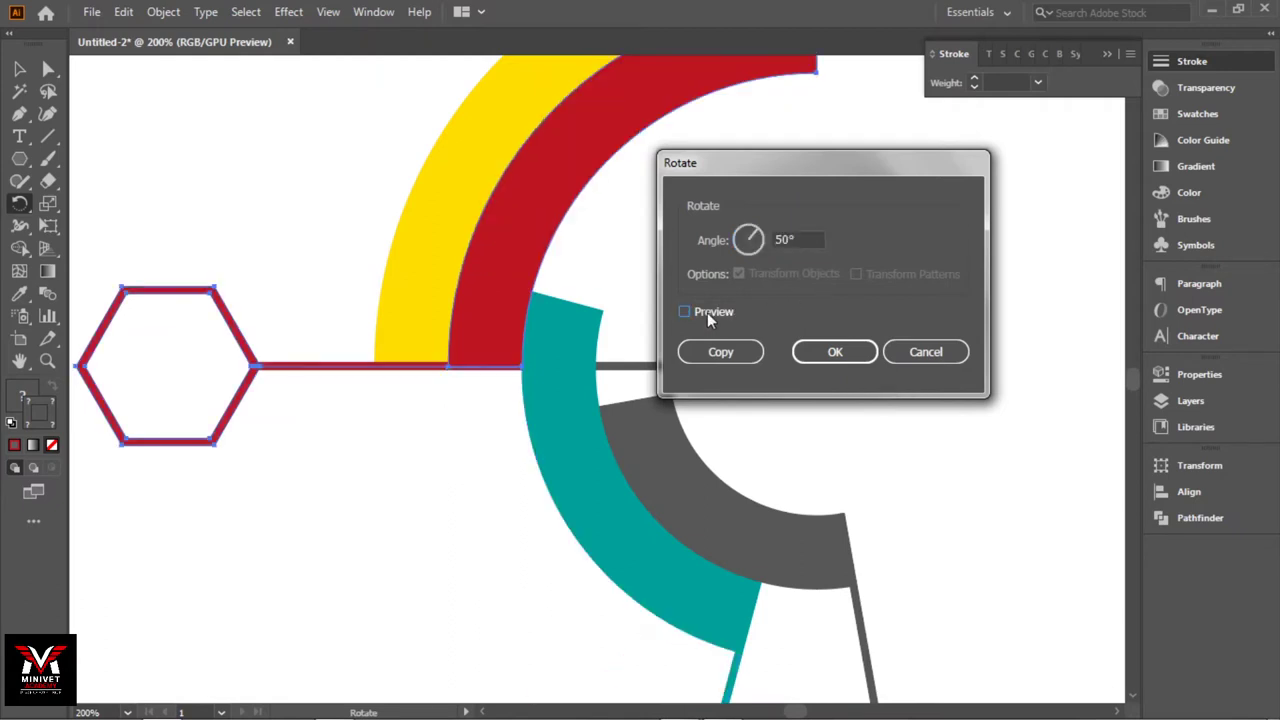
left_click(707, 312)
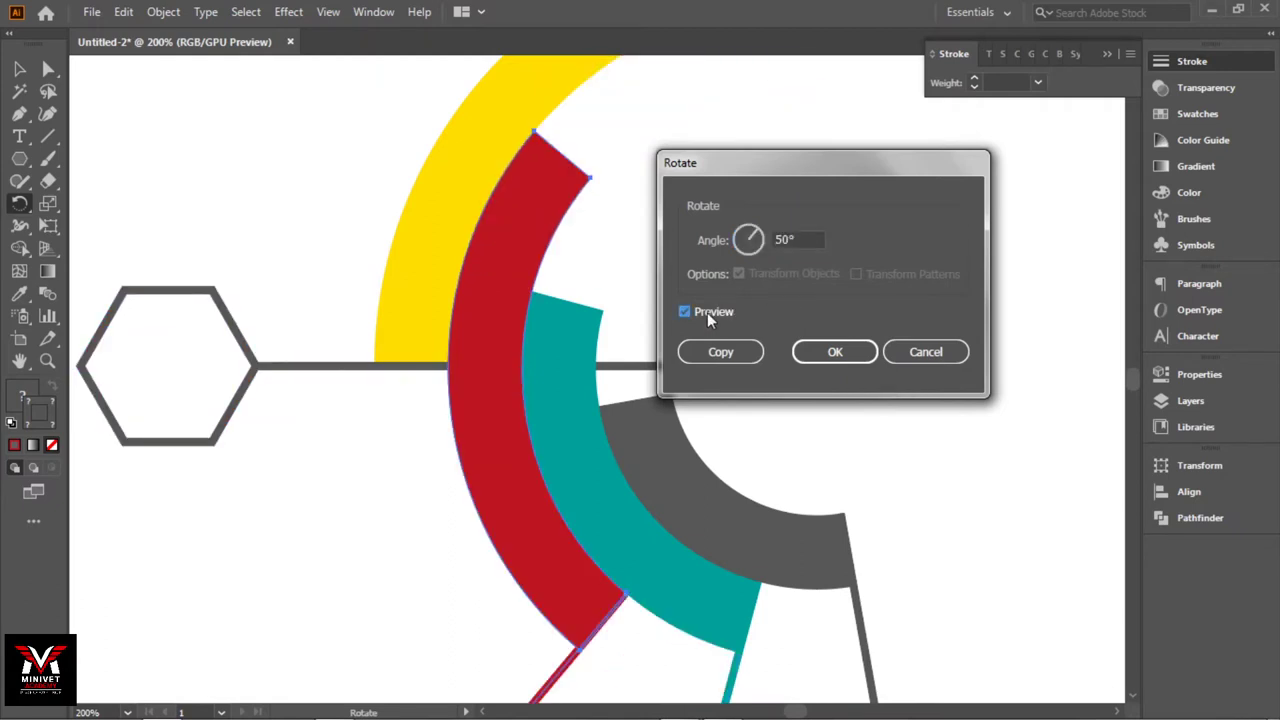
left_click(835, 352)
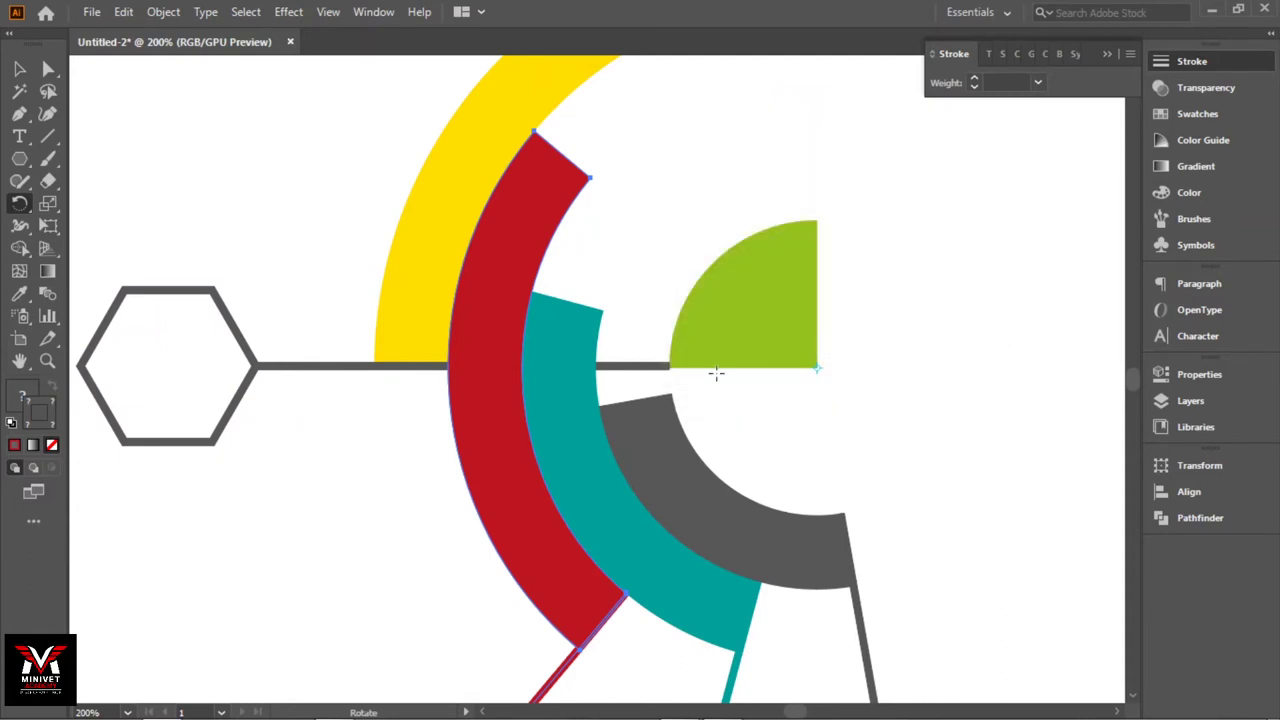
left_click(18, 70)
Shorten the left grey connector so it ends at the red arc
left_click(278, 163)
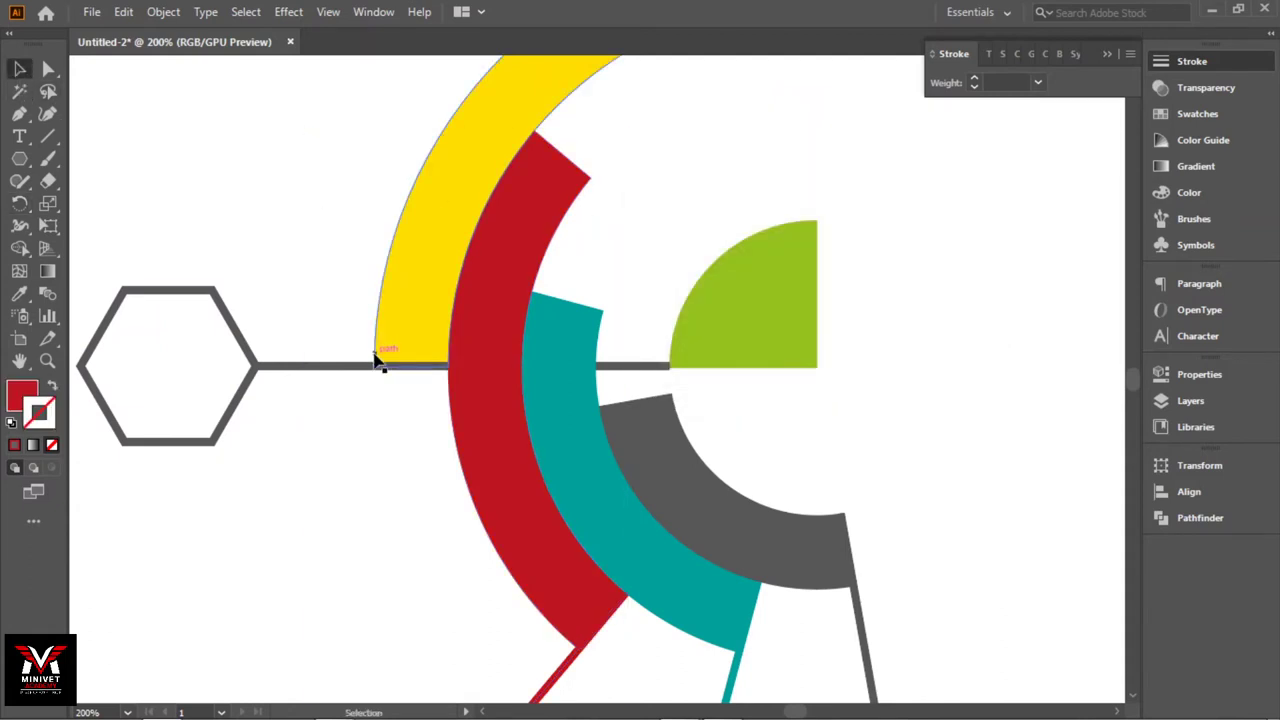
left_click(380, 357)
left_click(341, 368)
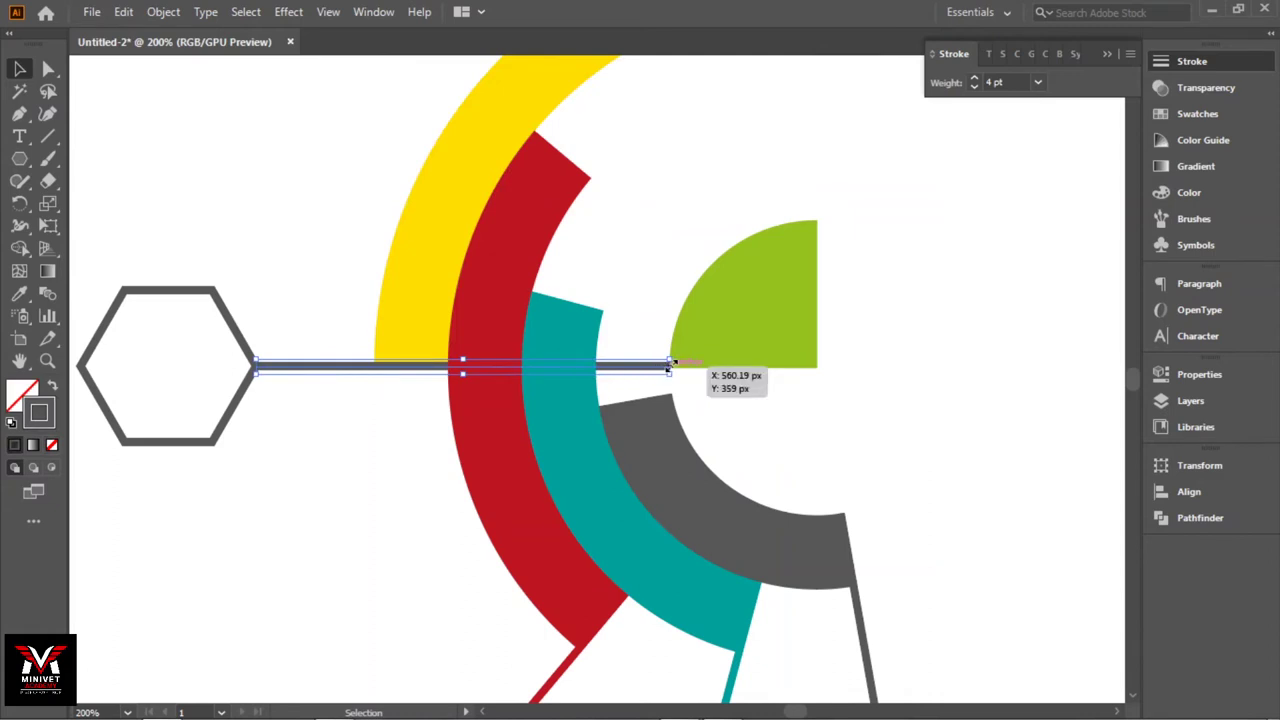
left_click_drag(669, 368, 449, 368)
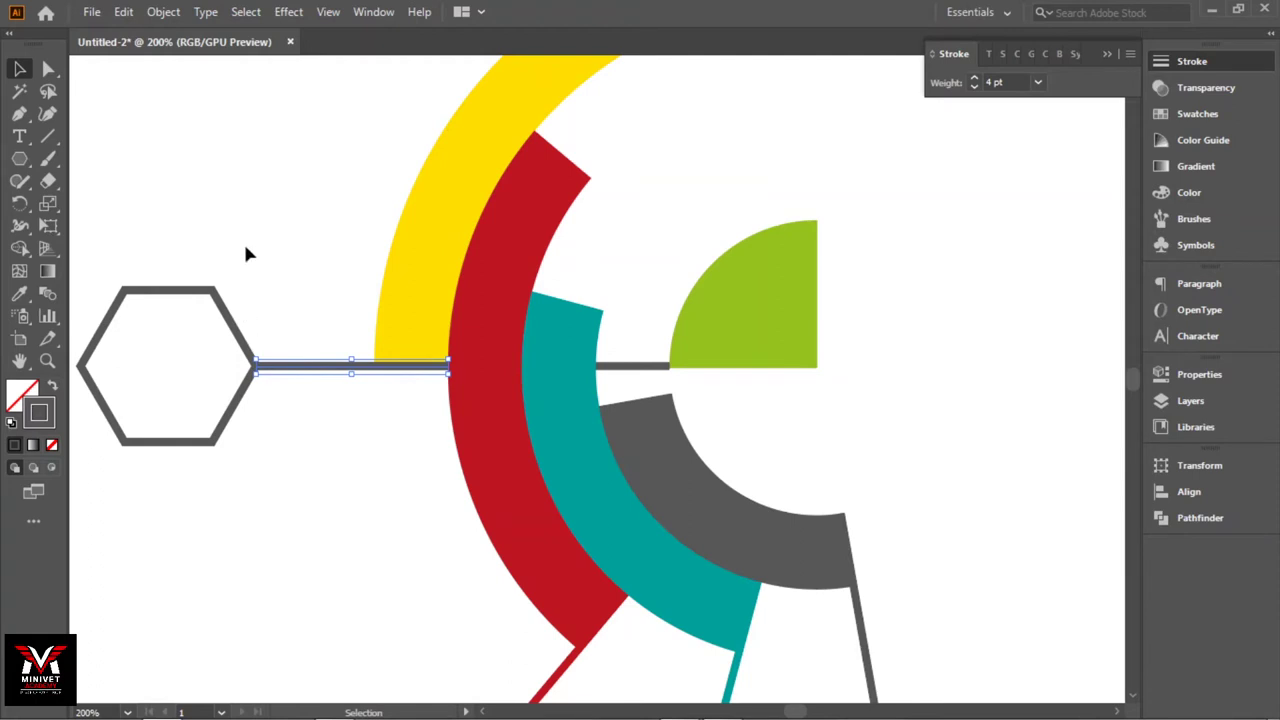
Make the connector a 4 pt yellow stroke sampled from the yellow arc
left_click(262, 149)
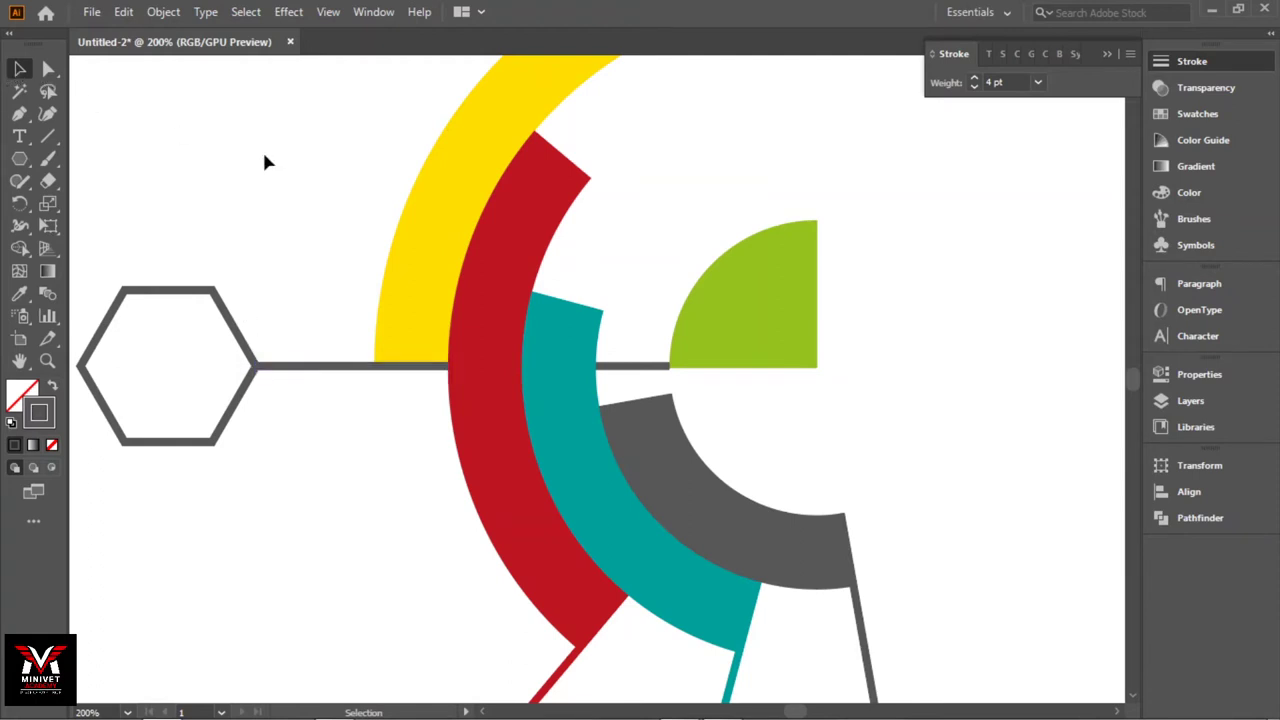
left_click(300, 366)
key("i")
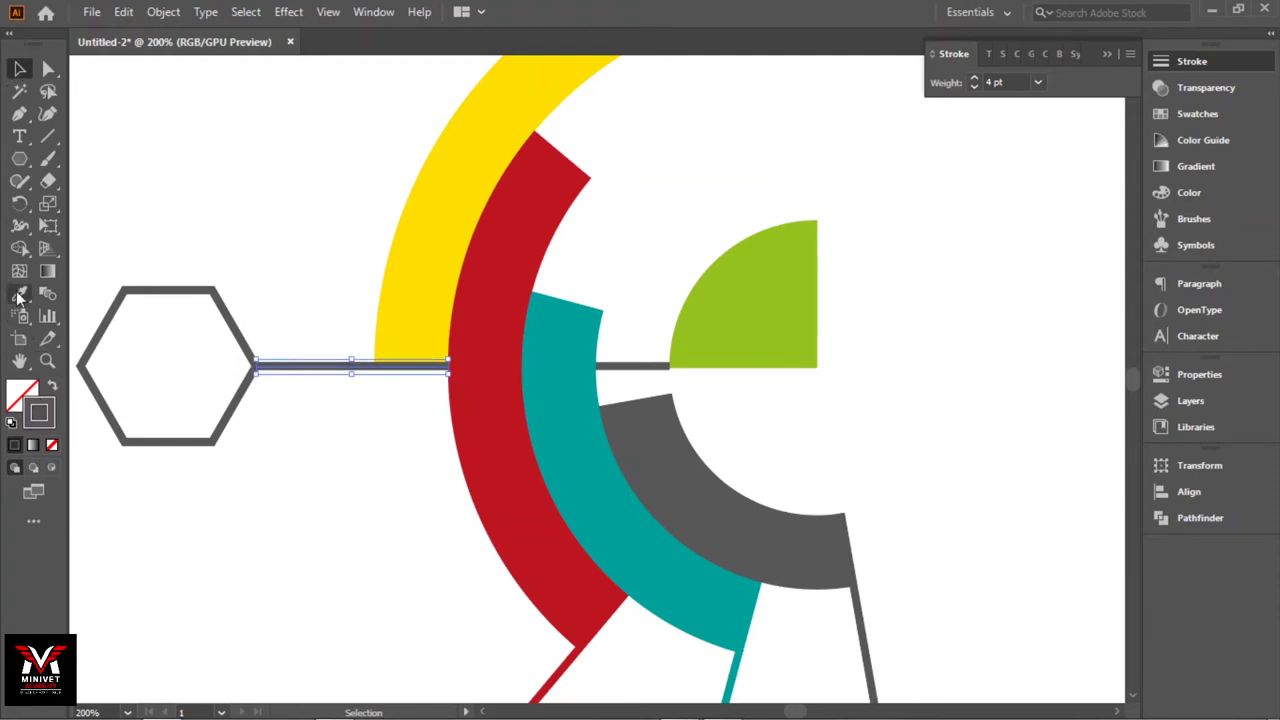
left_click(412, 222)
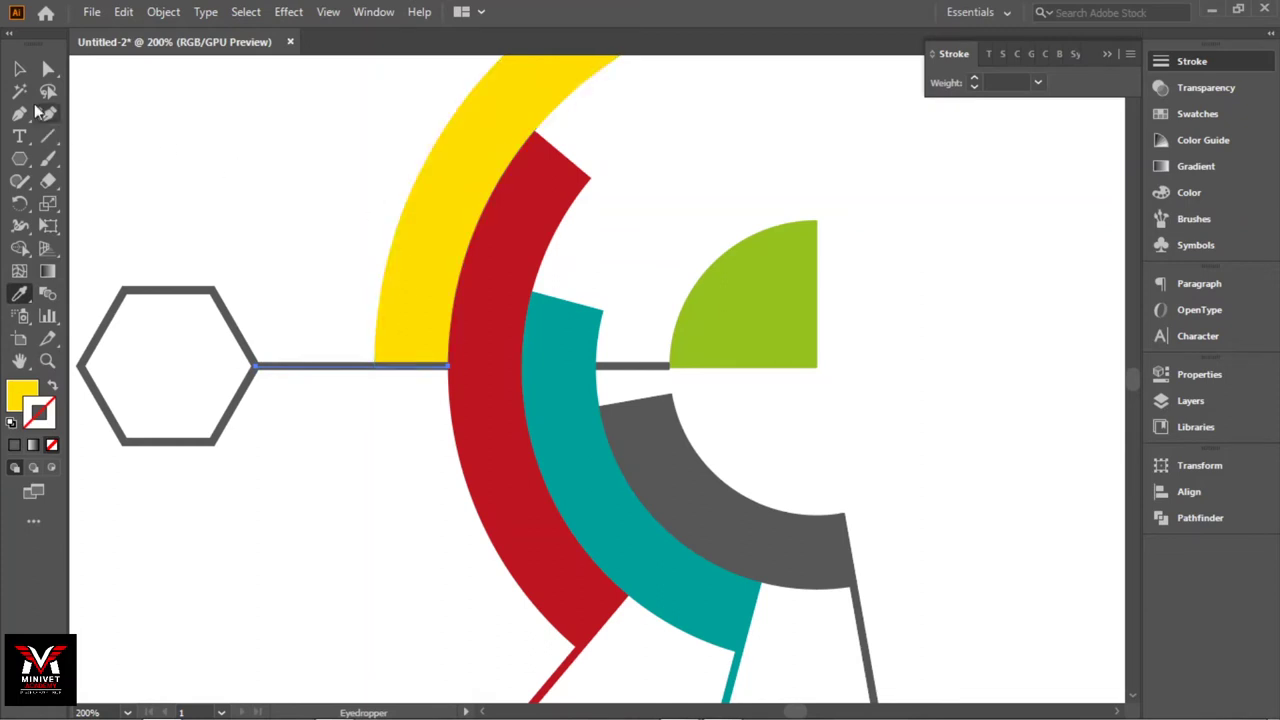
left_click(53, 386)
left_click(20, 69)
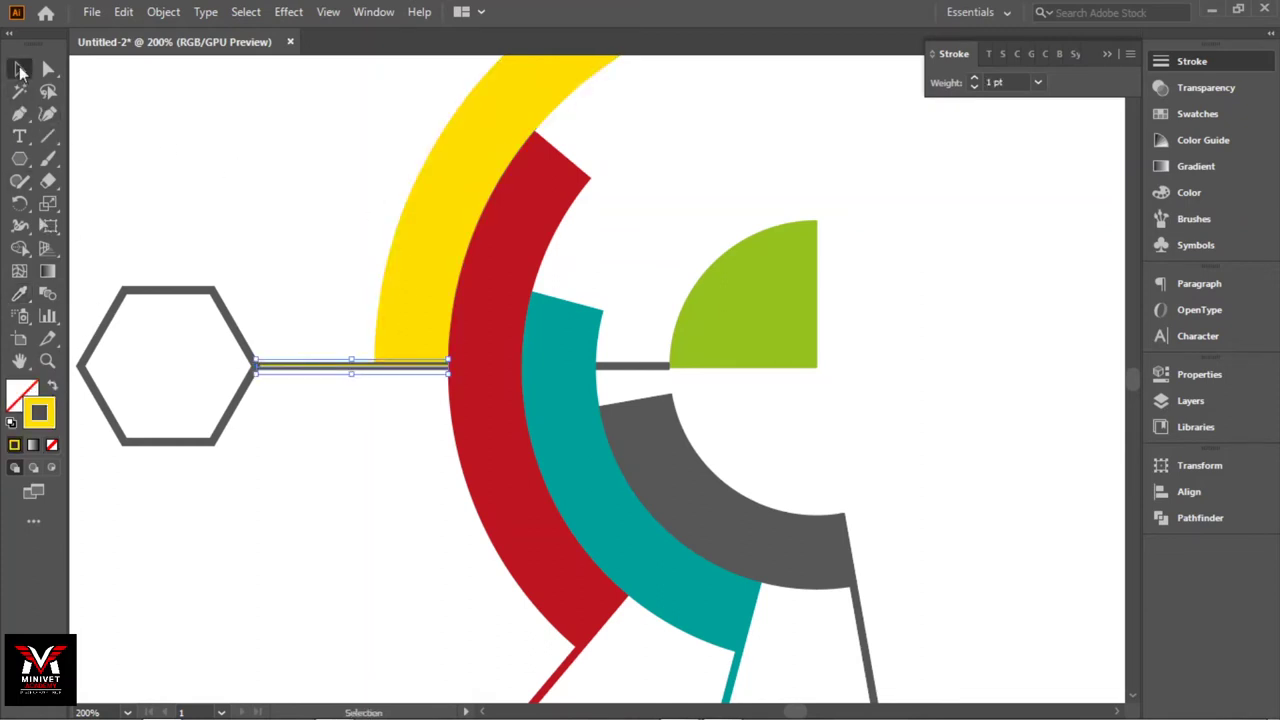
left_click(1038, 82)
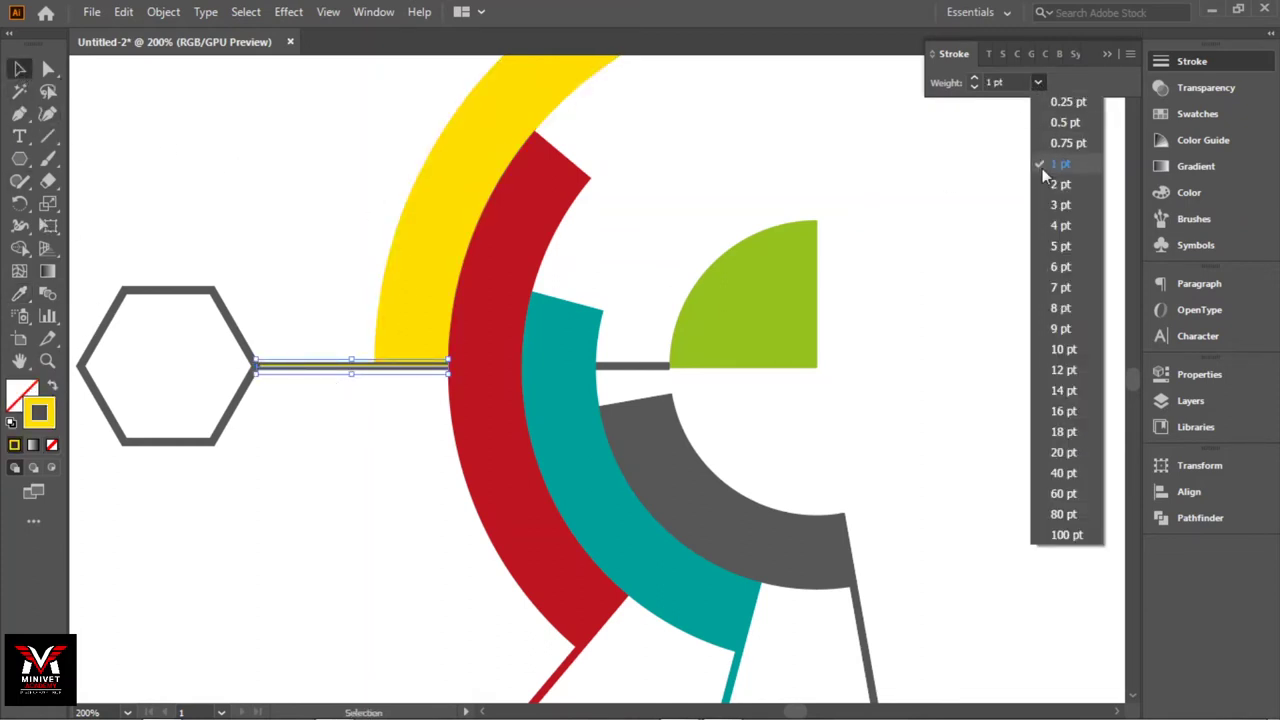
left_click(1051, 222)
left_click(955, 285)
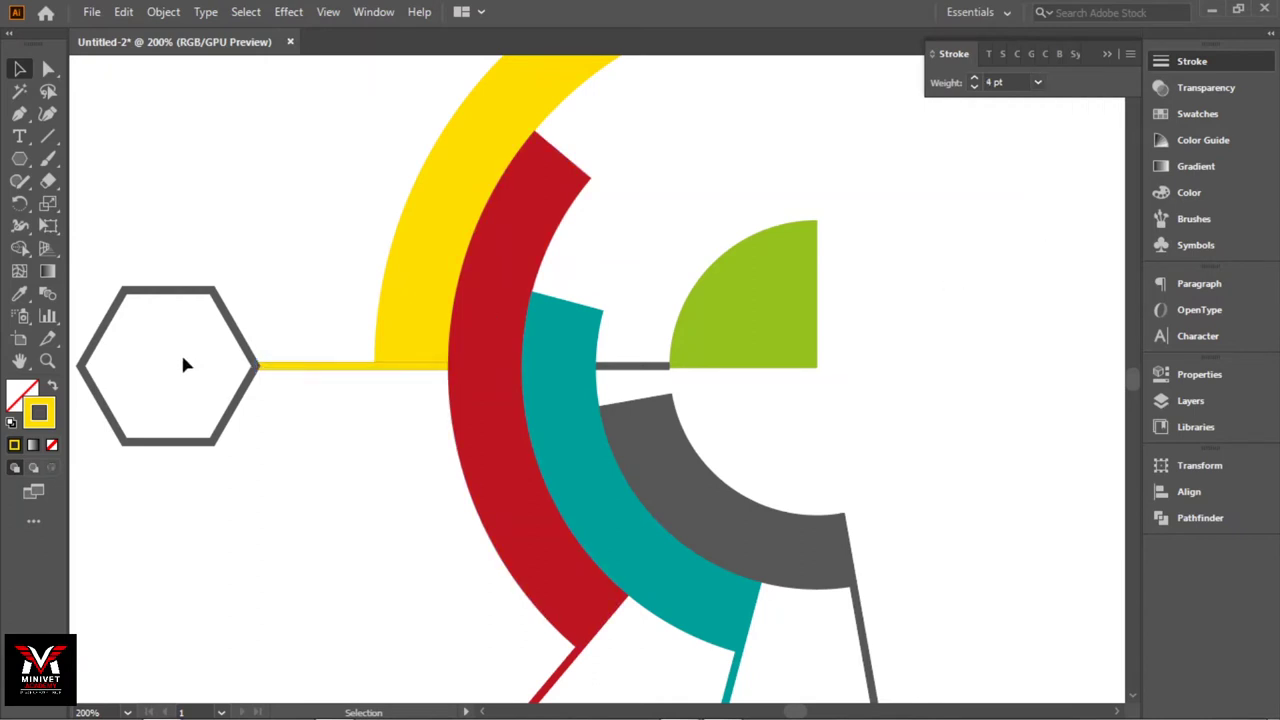
Outline the hexagon in the yellow arc's colour
left_click(244, 345)
left_click(21, 298)
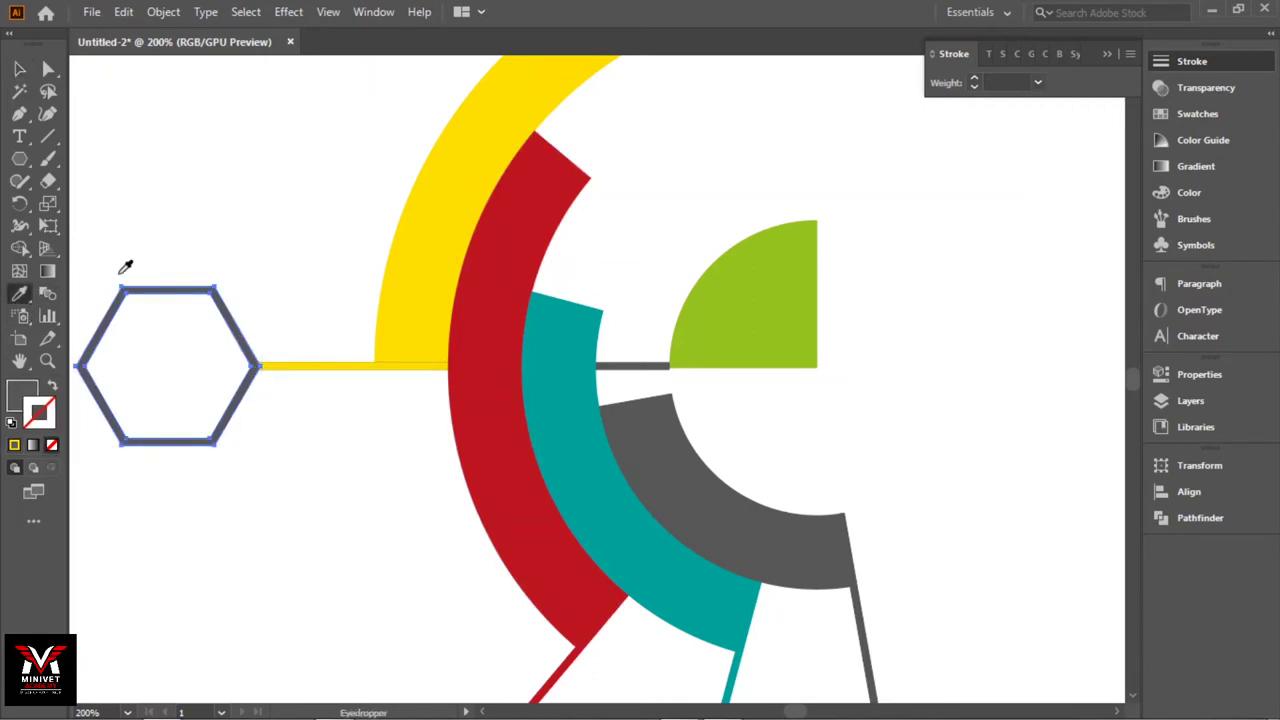
left_click(30, 390)
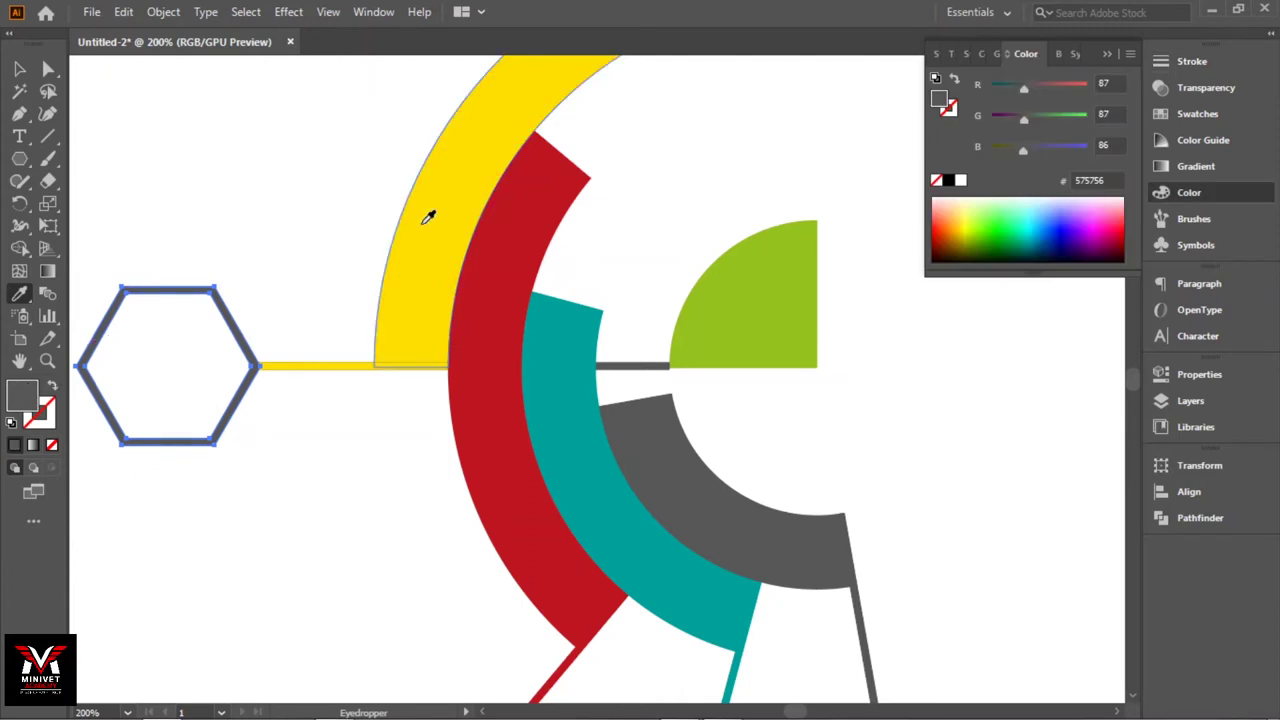
left_click(466, 192)
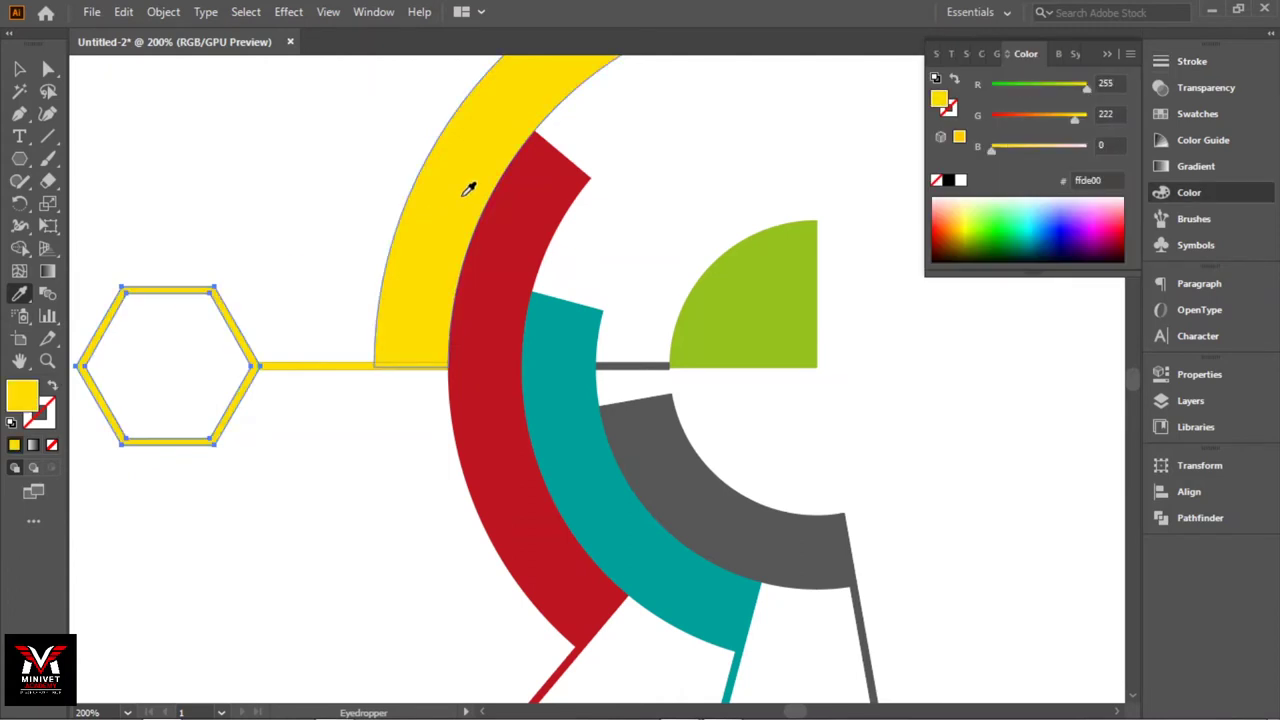
key("v")
left_click(225, 132)
Group the yellow hexagon, connector and yellow arc
left_click(240, 366)
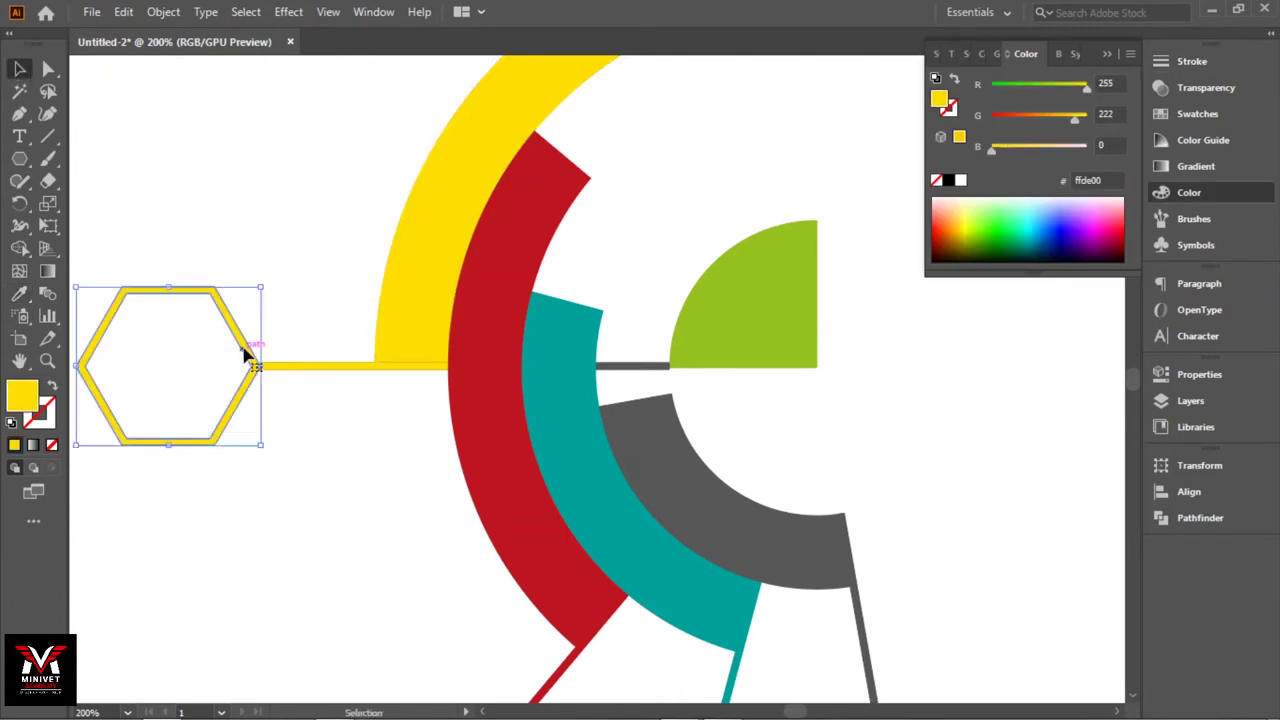
left_click(320, 368, "shift")
left_click(449, 230, "shift")
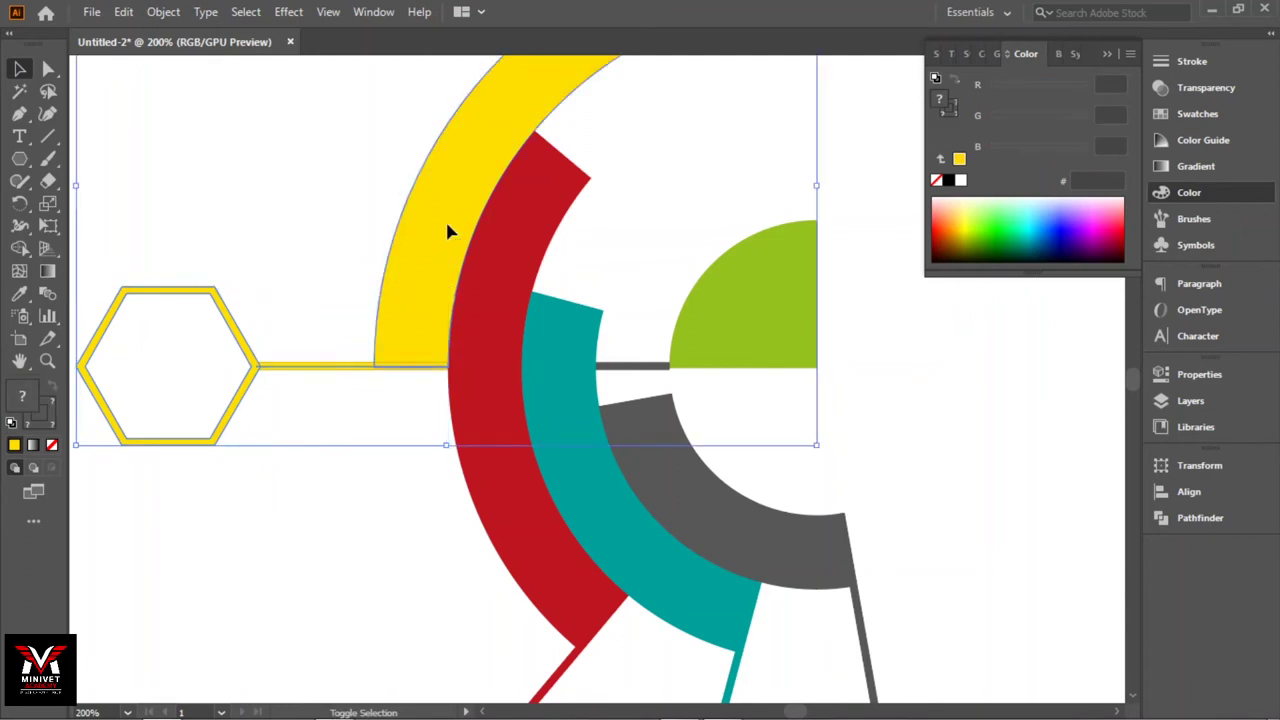
right_click(446, 223)
left_click(511, 375)
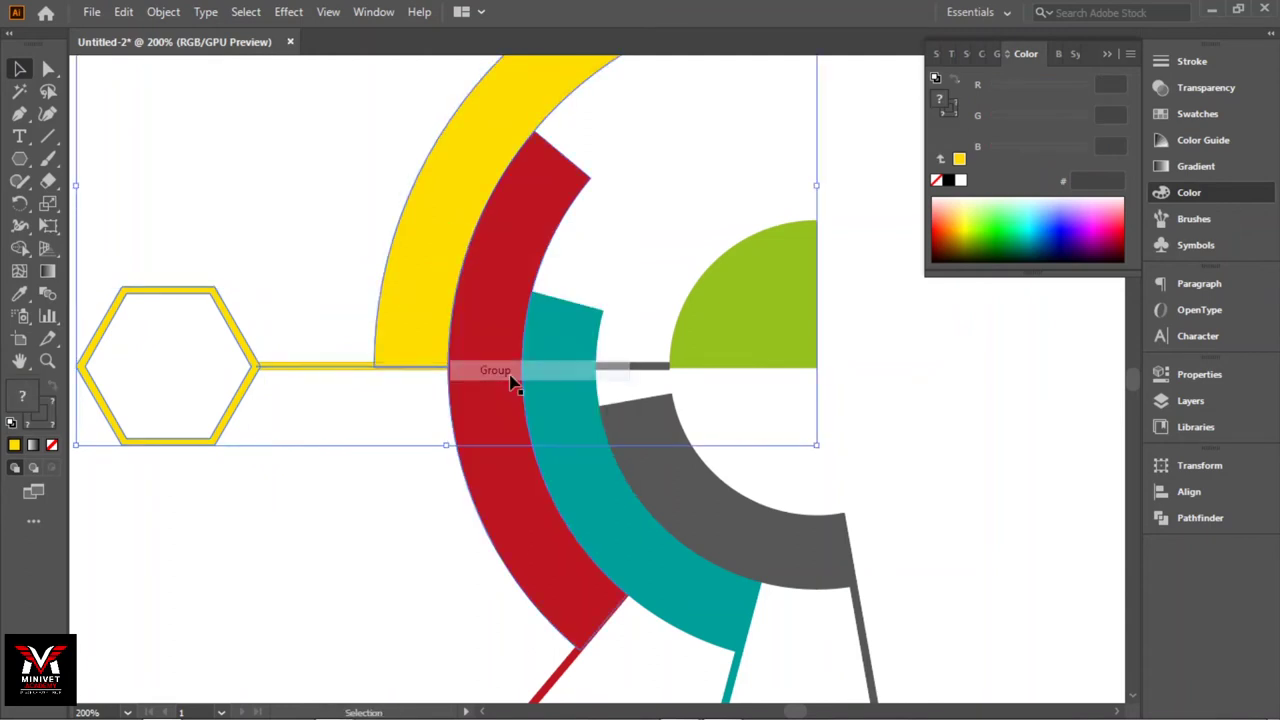
Rotate the yellow group 25° about the rings' centre and close the colour panel
left_click(19, 206)
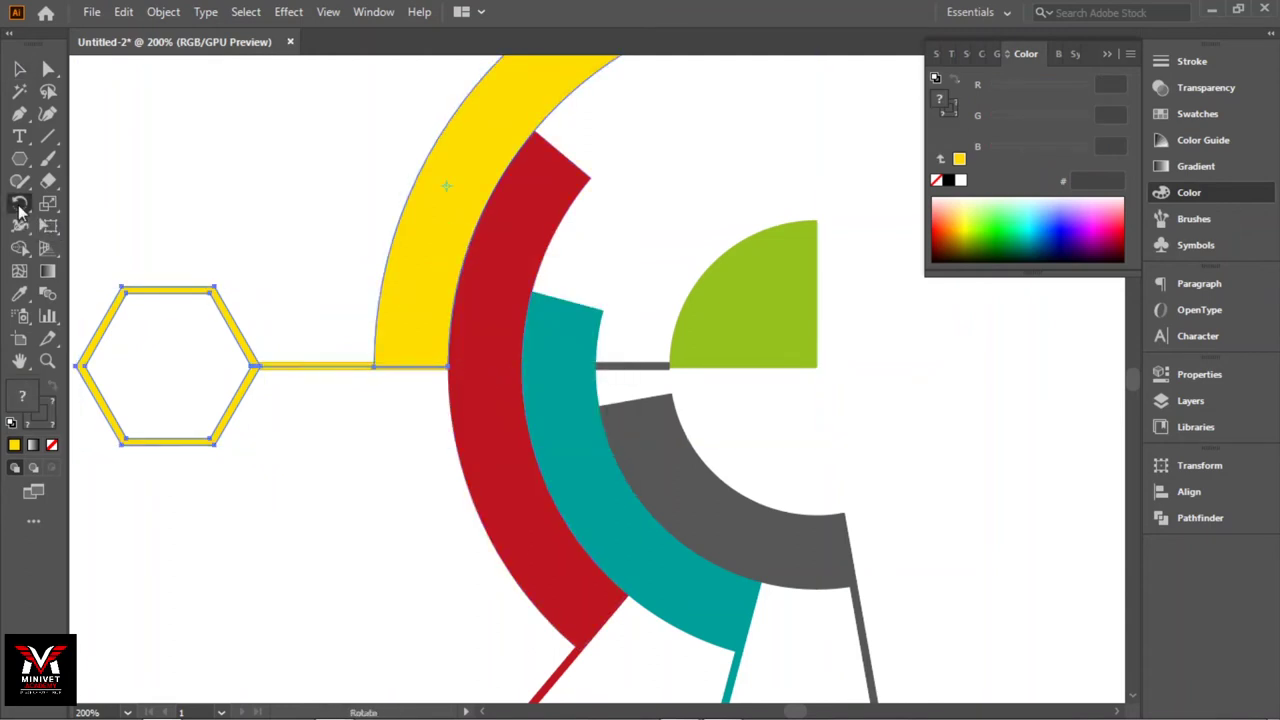
left_click(816, 367, "alt")
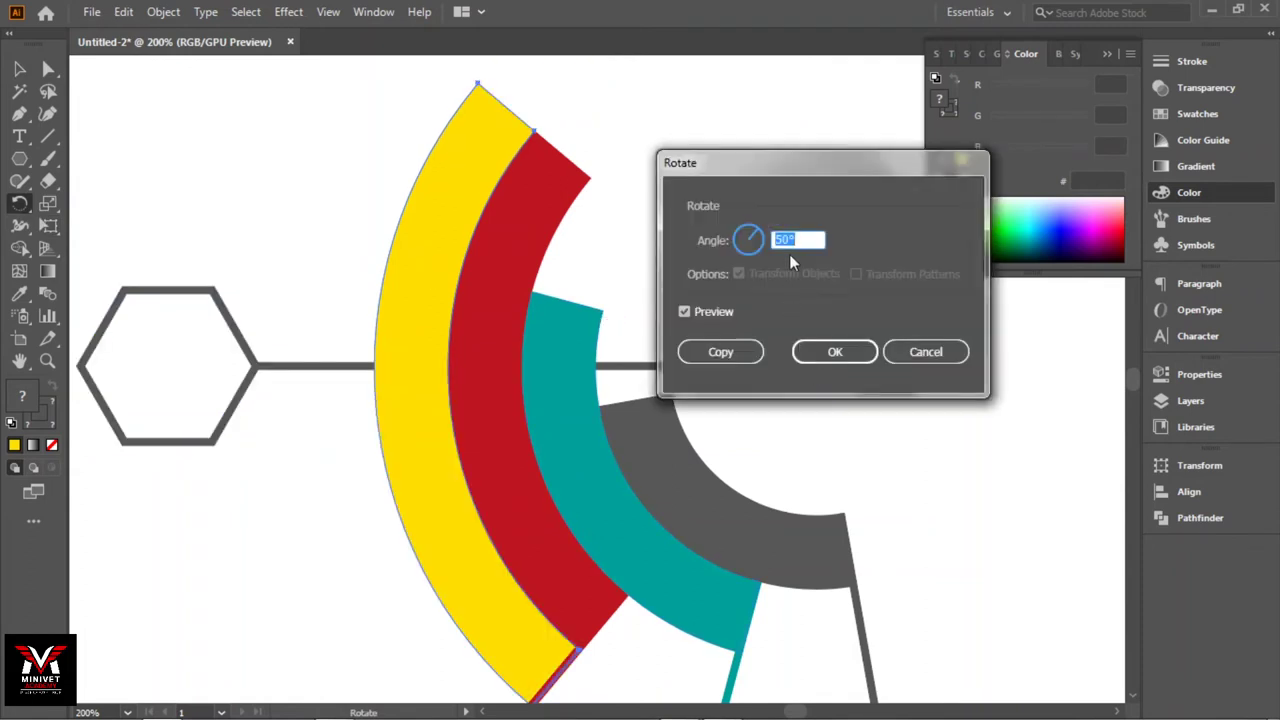
type("25")
left_click(718, 311)
left_click(718, 311)
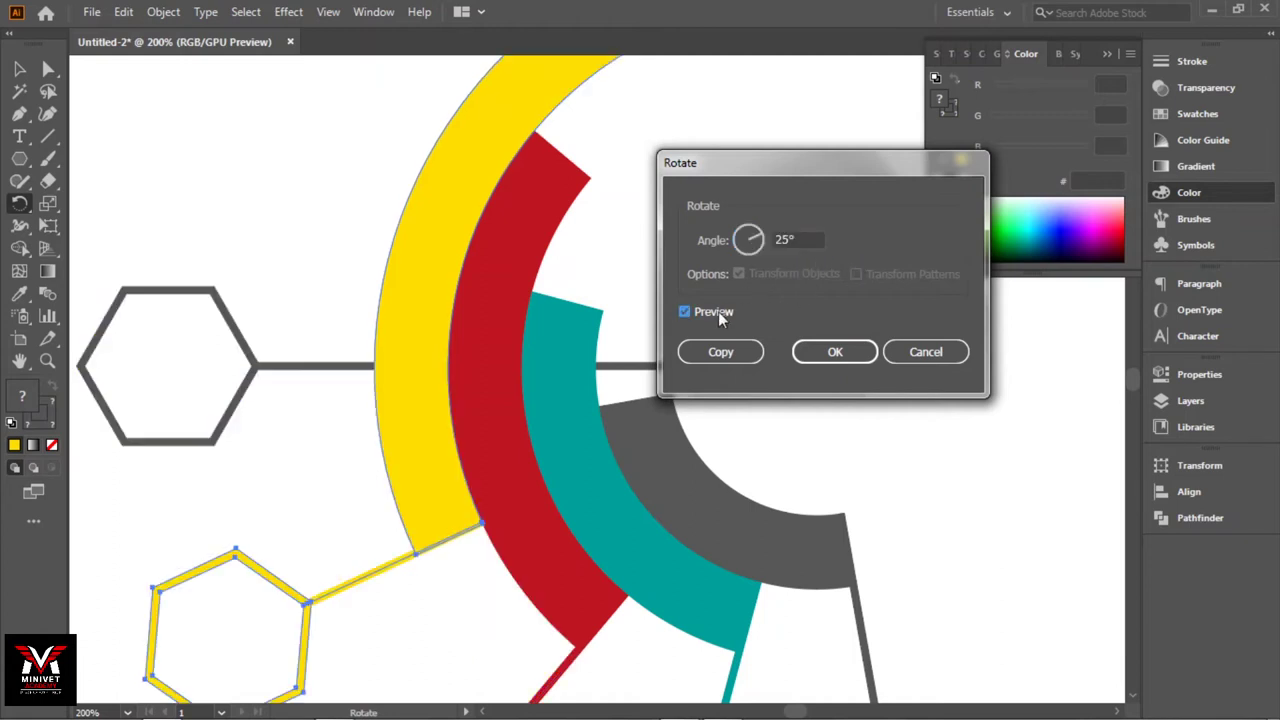
left_click(848, 351)
key("v")
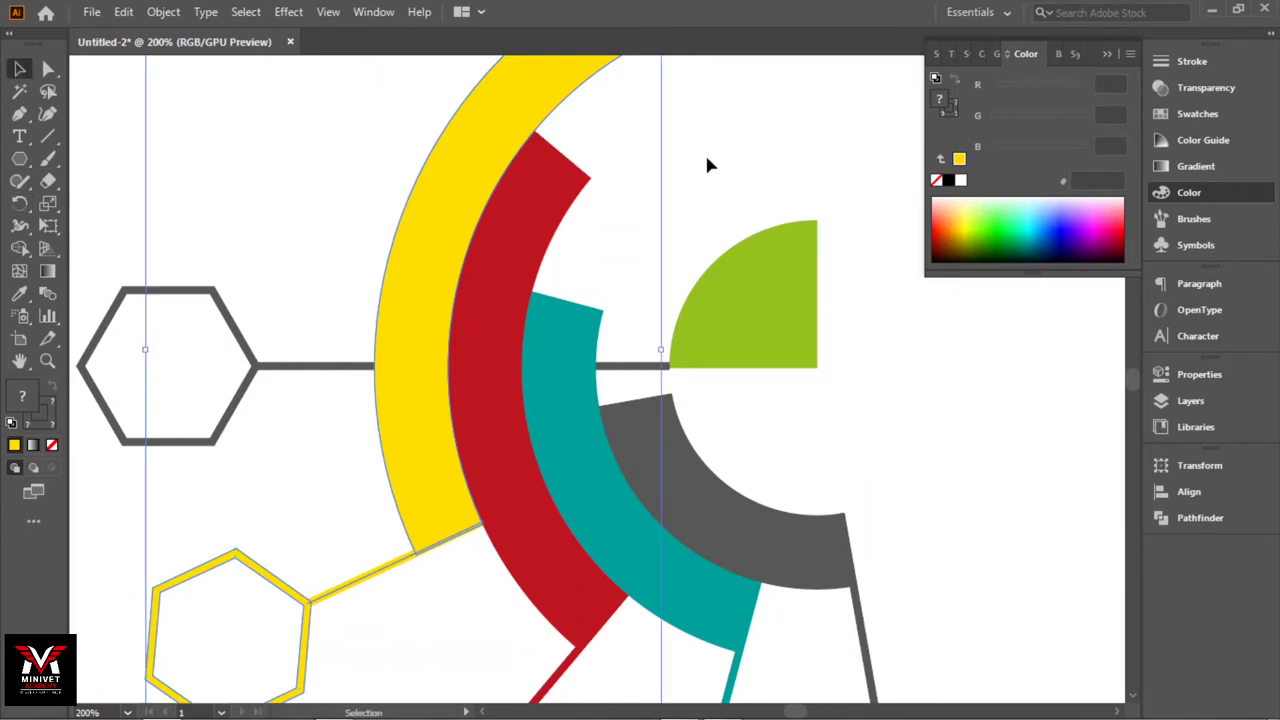
left_click(817, 160)
left_click(1106, 54)
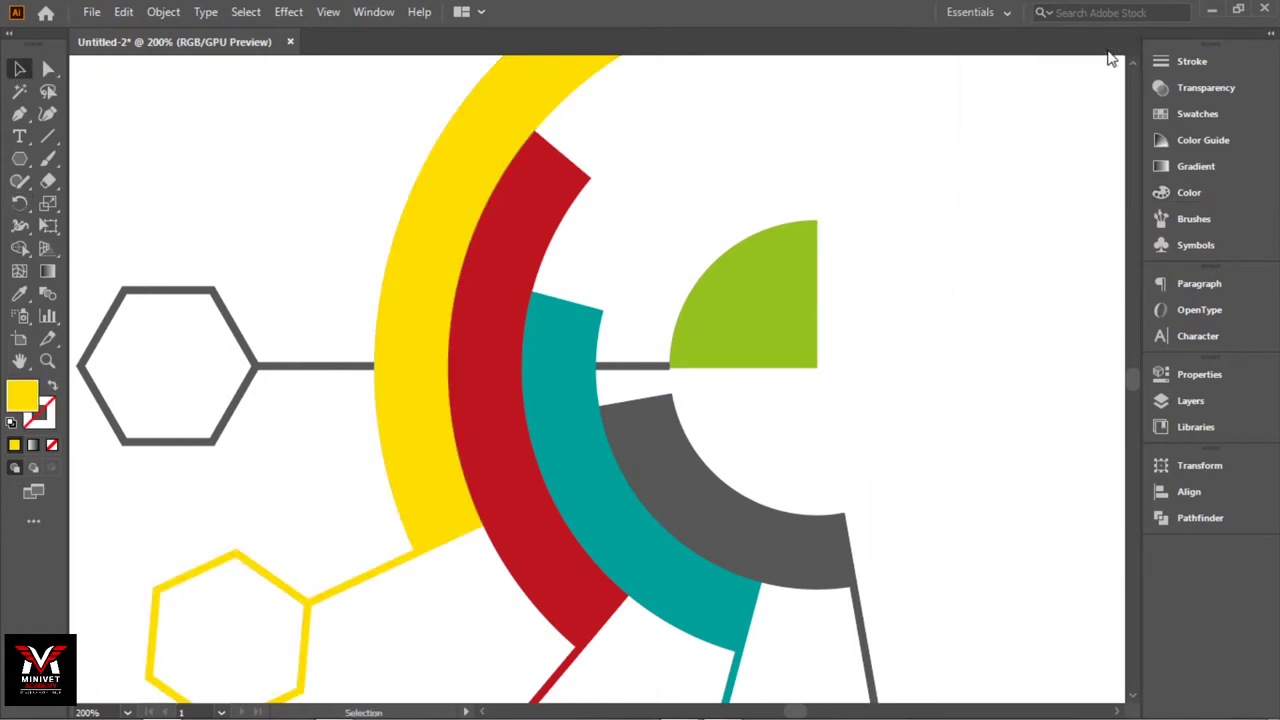
Delete the green quarter-circle, the leftover grey connector line and the grey hexagon
left_click(786, 297)
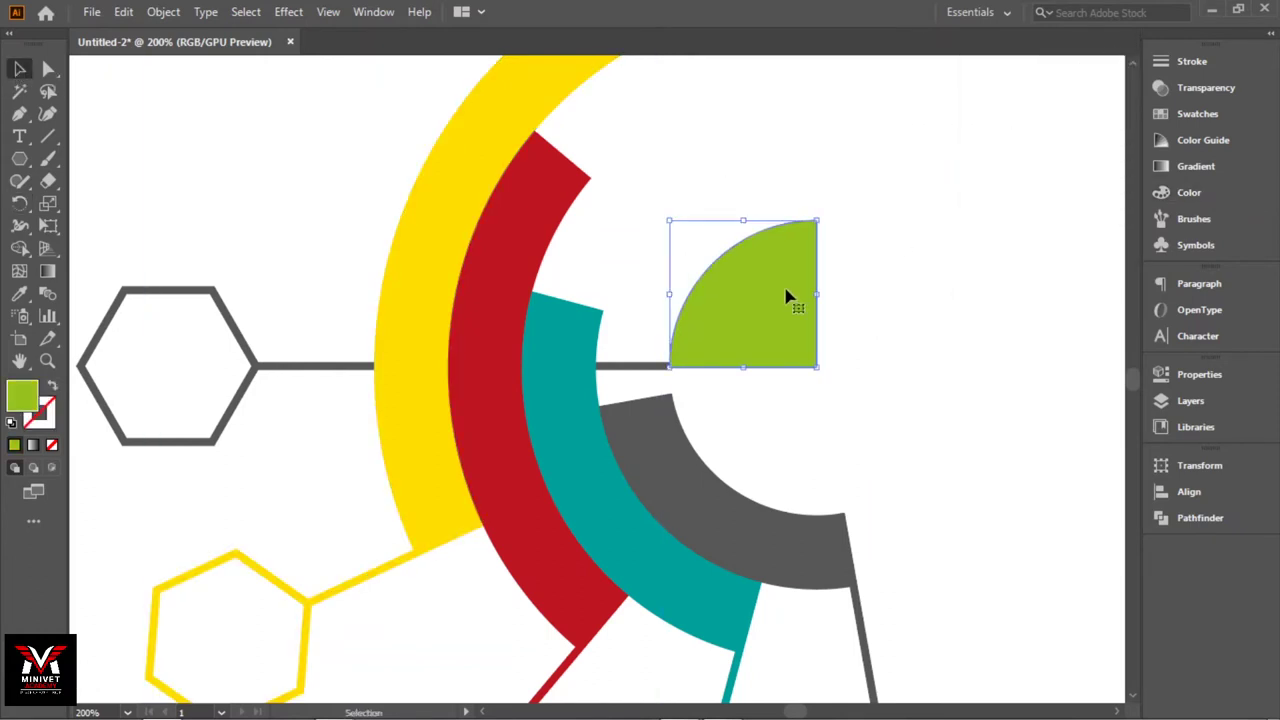
key("Delete")
left_click(664, 367)
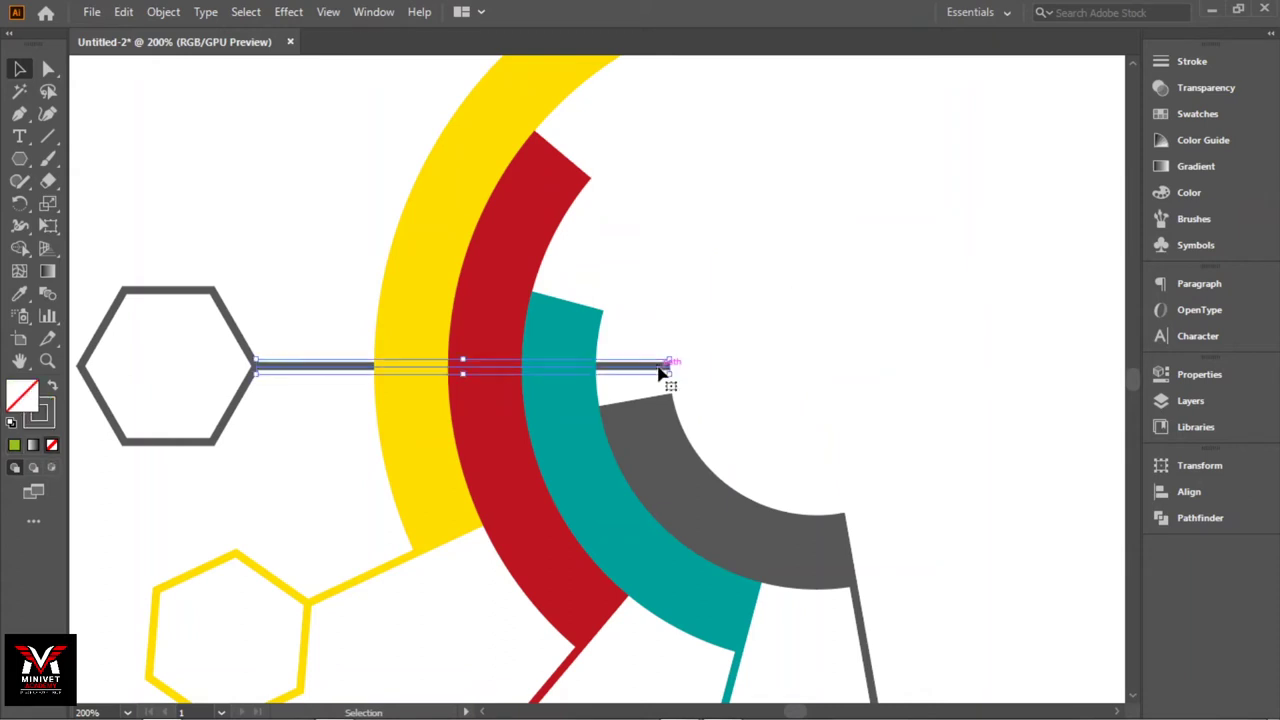
key("Delete")
left_click(241, 334)
key("Delete")
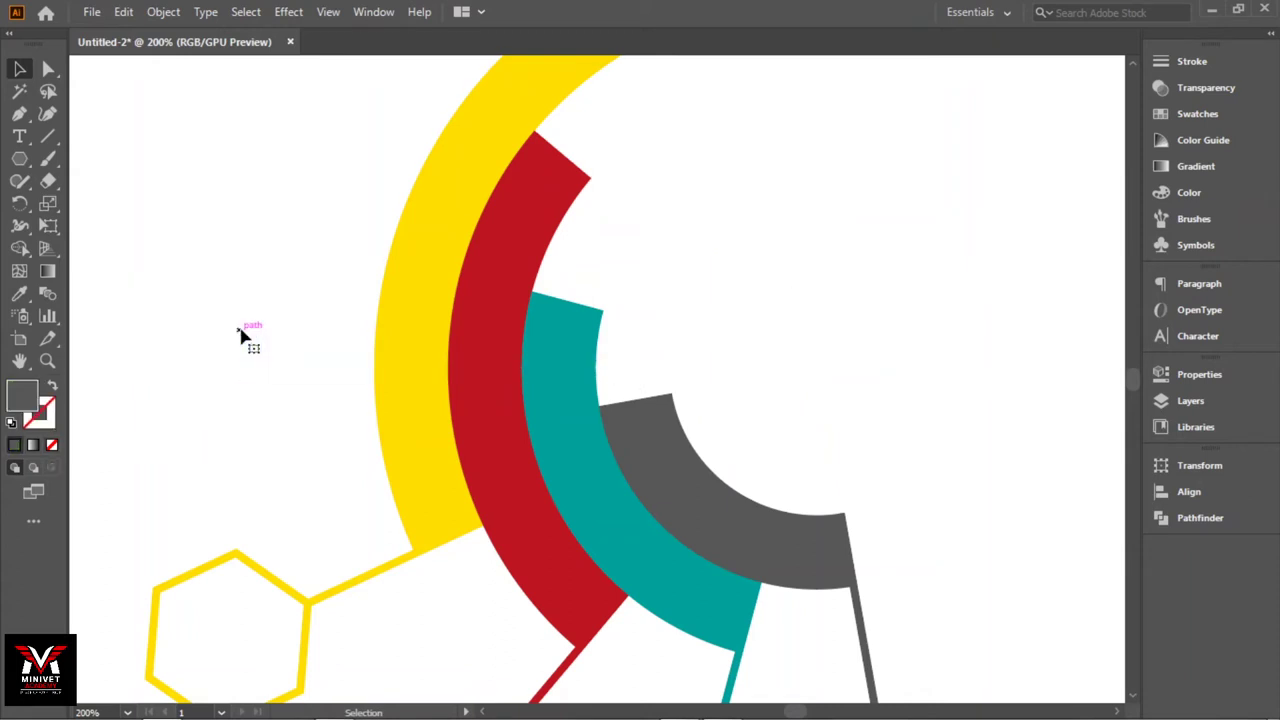
Remove an accidentally pasted hexagon copy and zoom out to the whole artboard
key("ctrl+minus")
key("ctrl+minus")
key("ctrl+minus")
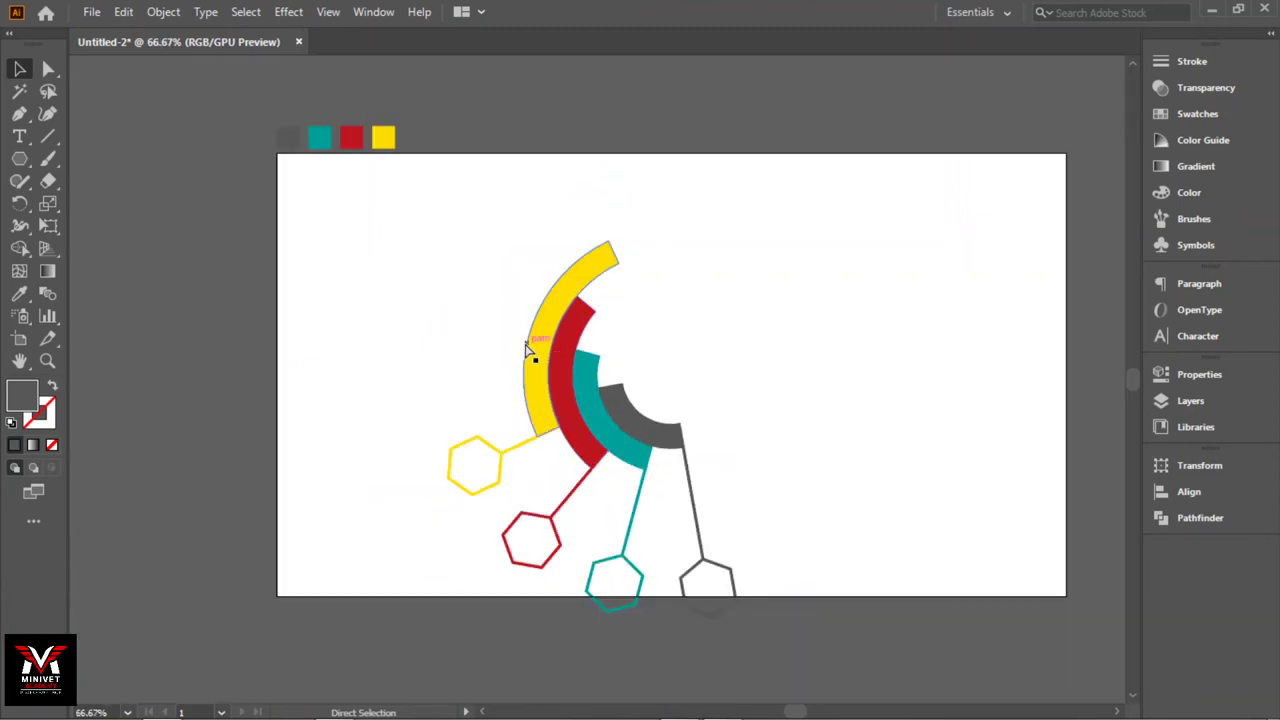
key("v")
key("a")
key("ctrl+plus")
mouse_move(611, 337)
left_mouse_down()
mouse_move(450, 321)
mouse_move(457, 349)
mouse_move(483, 360)
left_mouse_up()
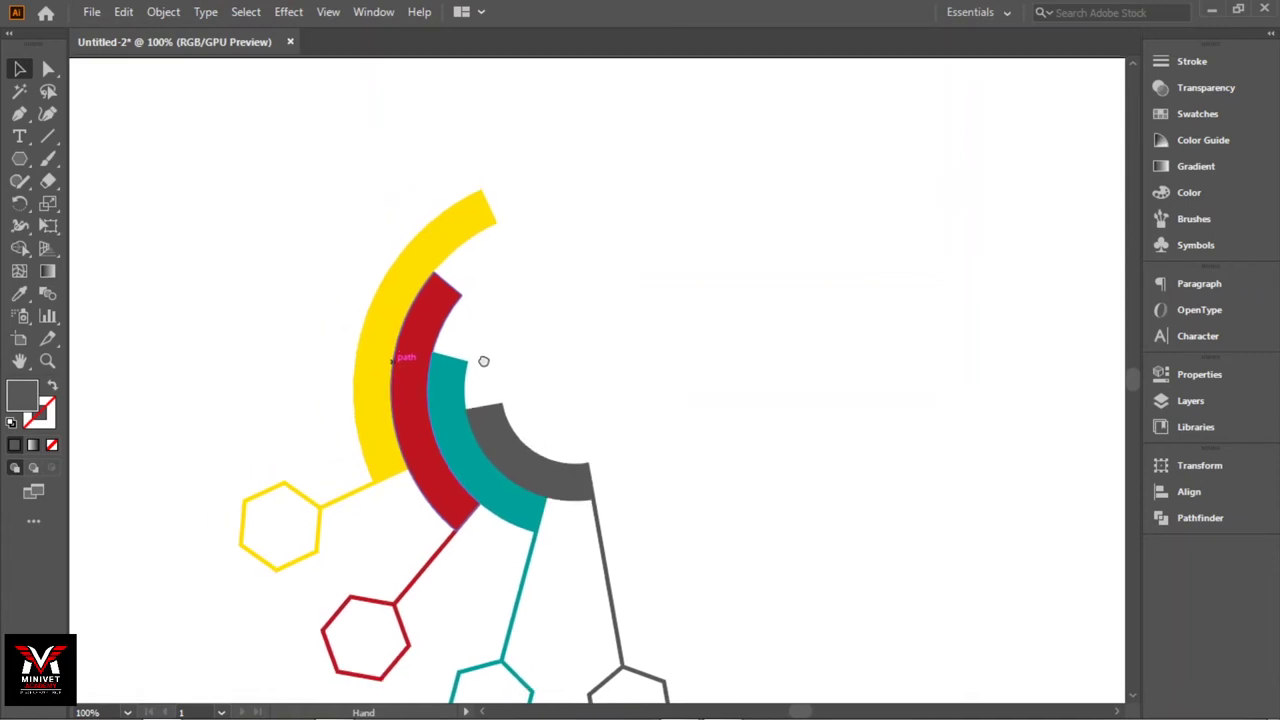
key("a")
key("ctrl+v")
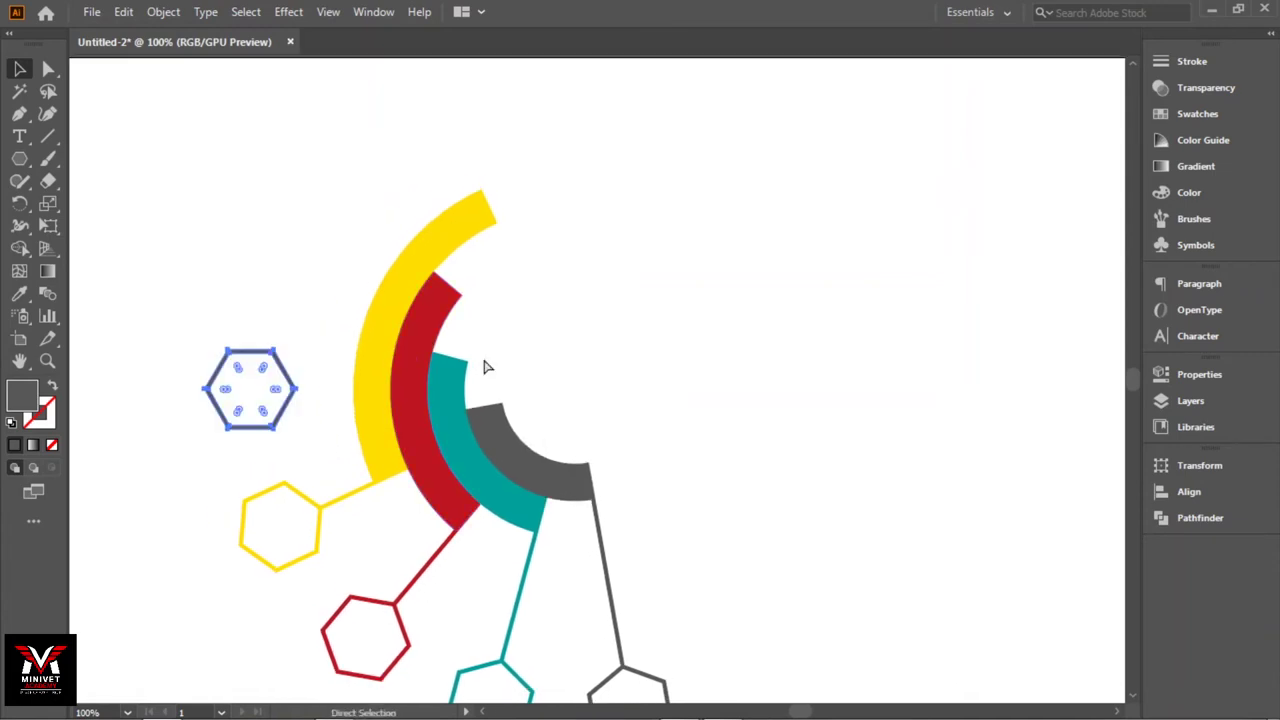
key("v")
key("Delete")
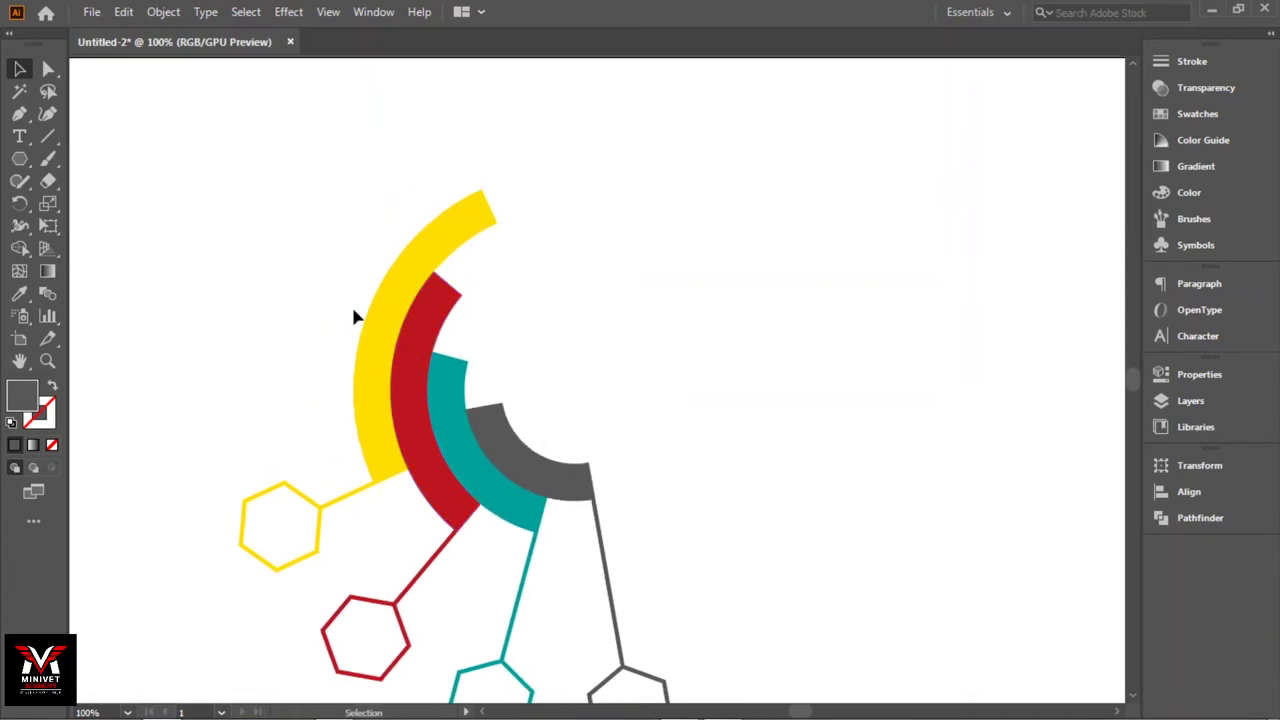
key("ctrl+minus")
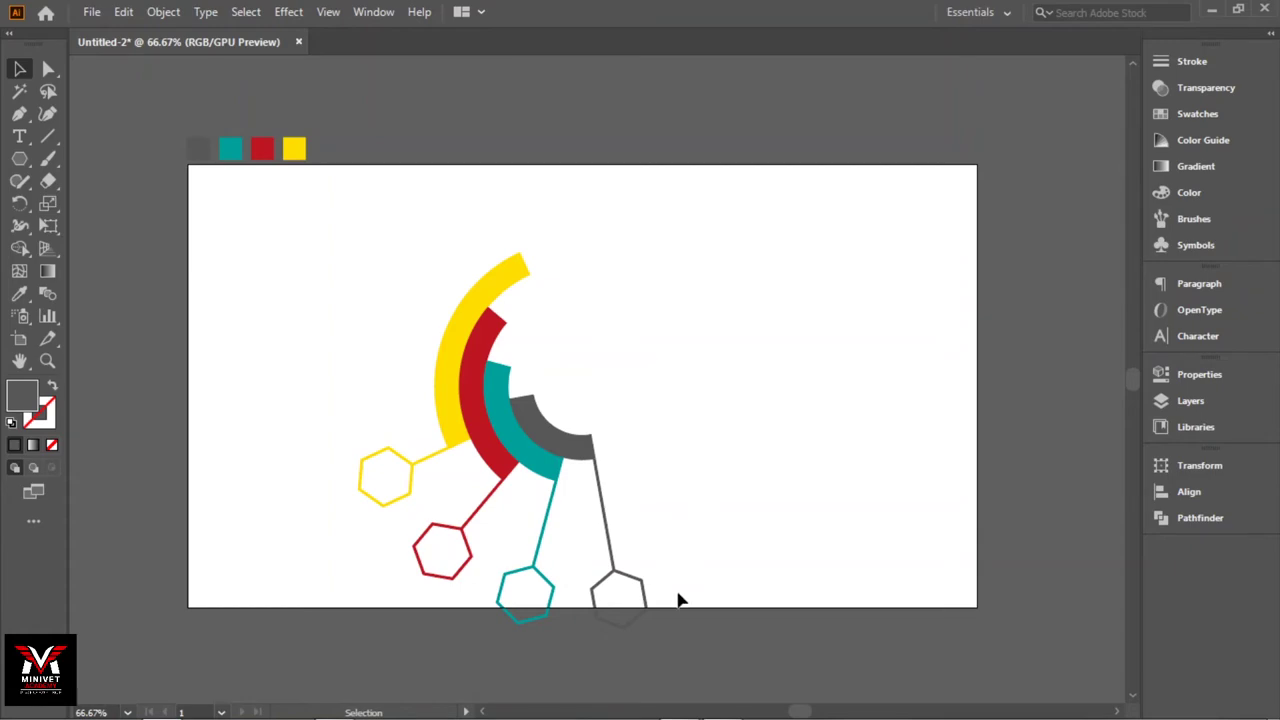
Rotate the whole infographic so connectors fan right, and move it toward the artboard's left
left_click_drag(674, 605, 331, 246)
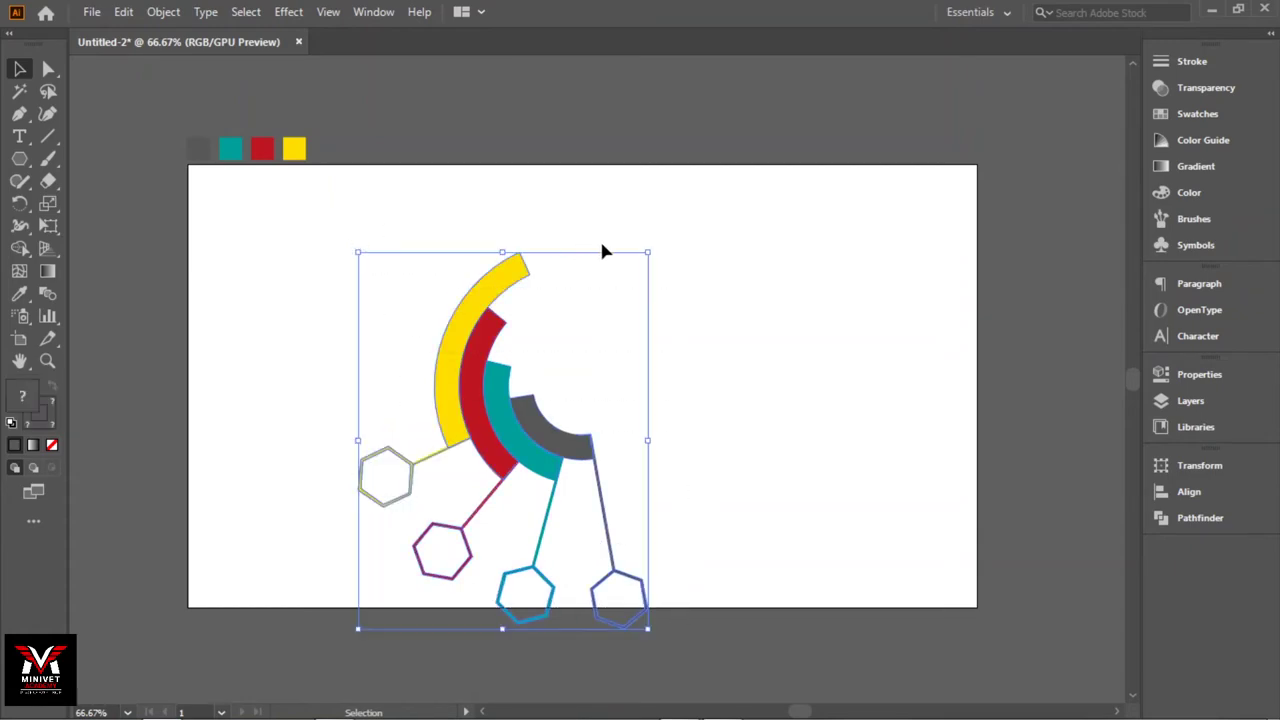
mouse_move(653, 245)
left_mouse_down()
mouse_move(415, 622)
mouse_move(274, 427)
mouse_move(269, 394)
mouse_move(271, 409)
left_mouse_up()
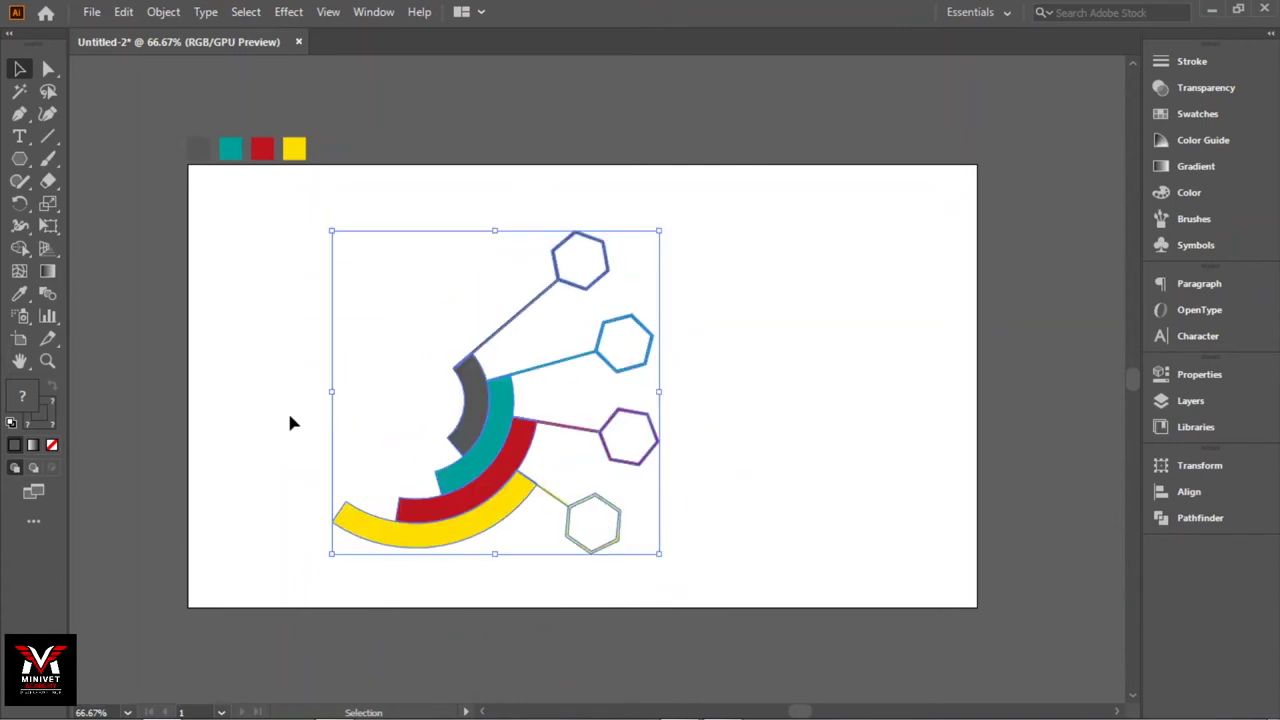
mouse_move(498, 408)
left_mouse_down()
mouse_move(507, 396)
mouse_move(432, 400)
left_mouse_up()
left_click(683, 372)
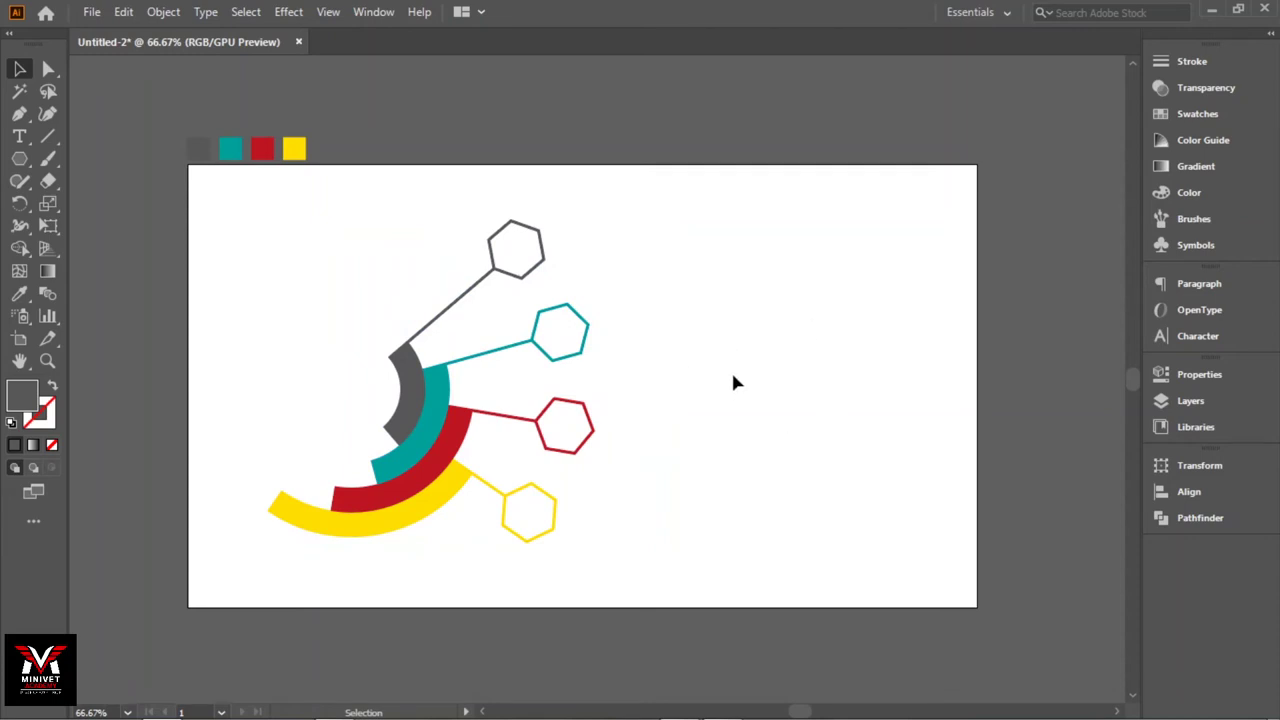
left_click(522, 280)
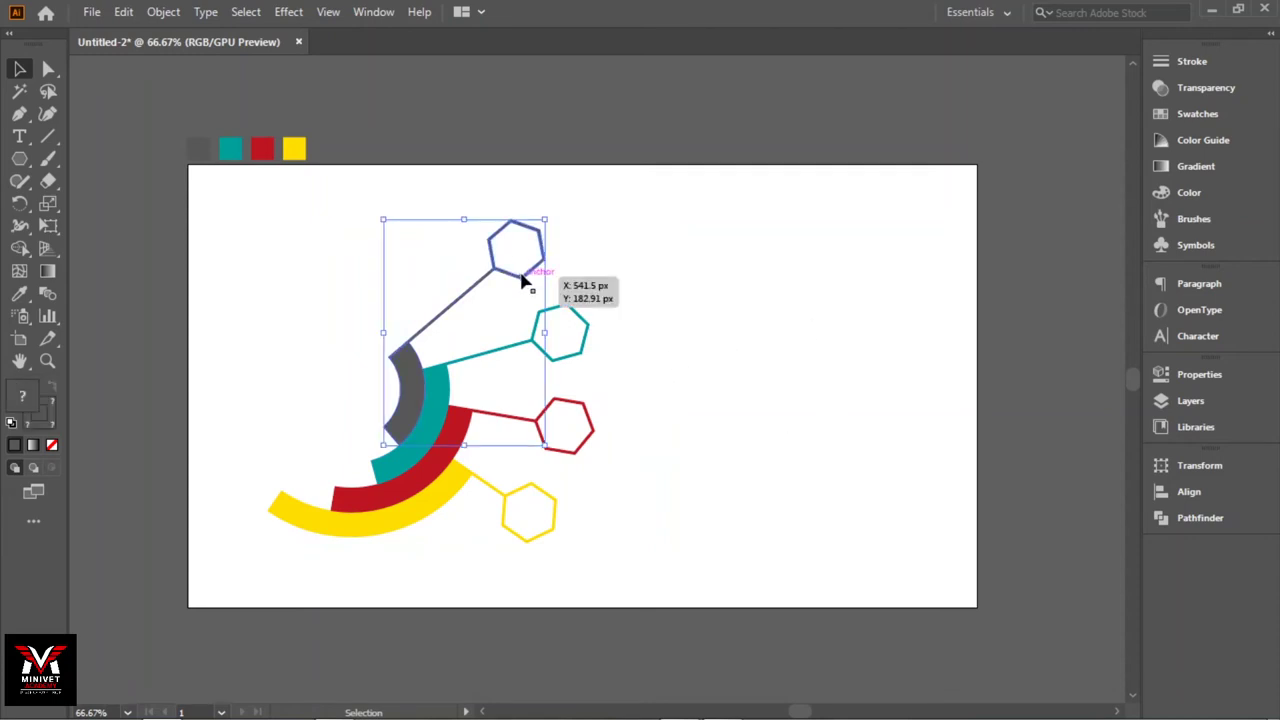
left_click(667, 268)
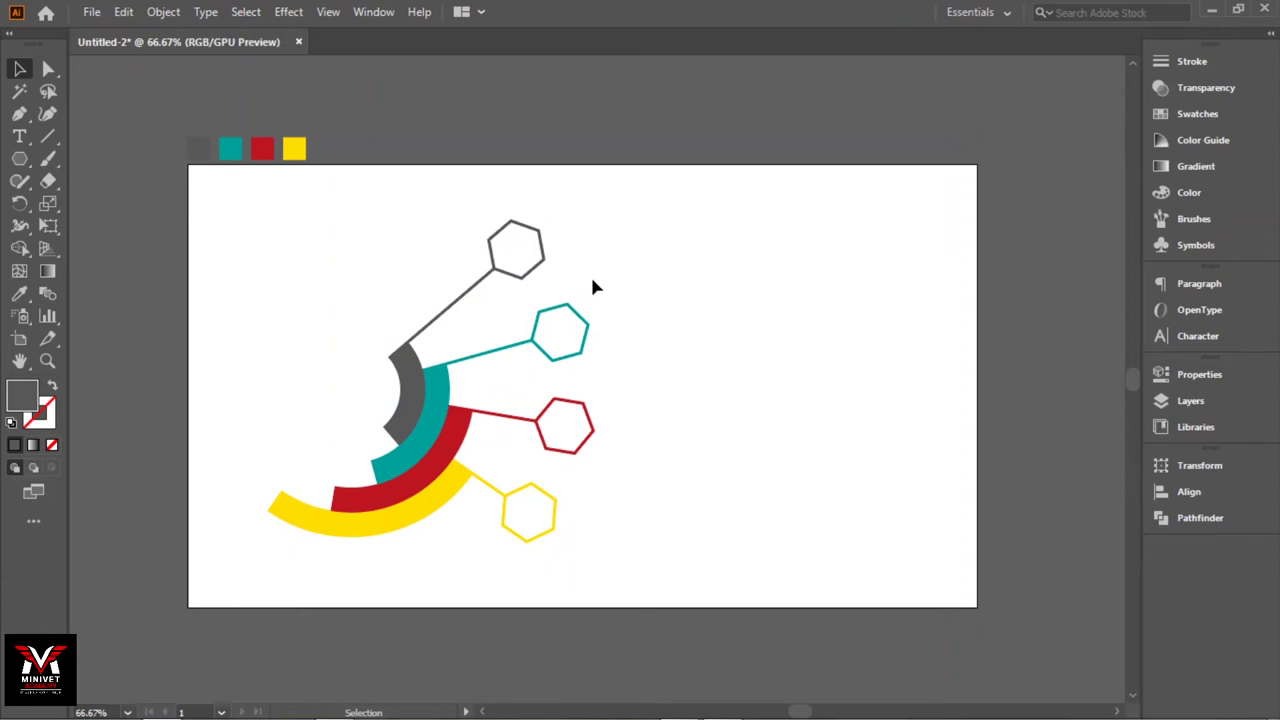
left_click(19, 136)
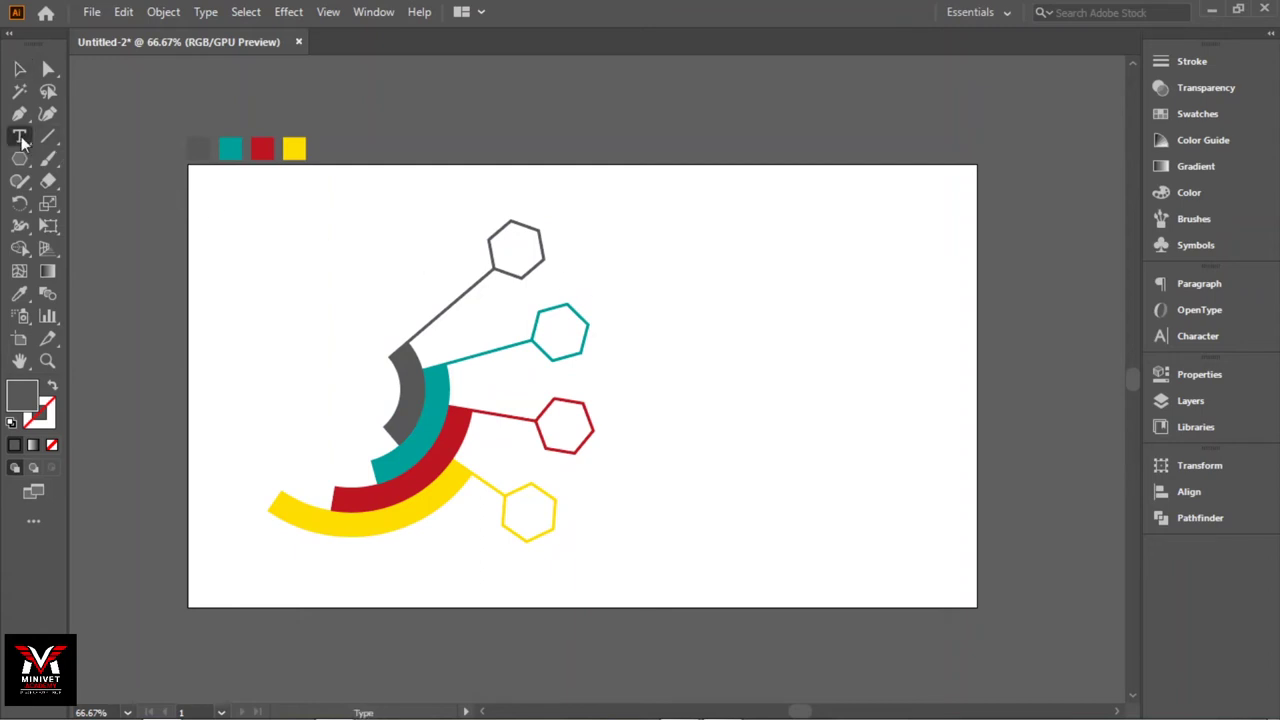
Type a '01' label, scale it up and move it into the top grey hexagon
left_click(694, 272)
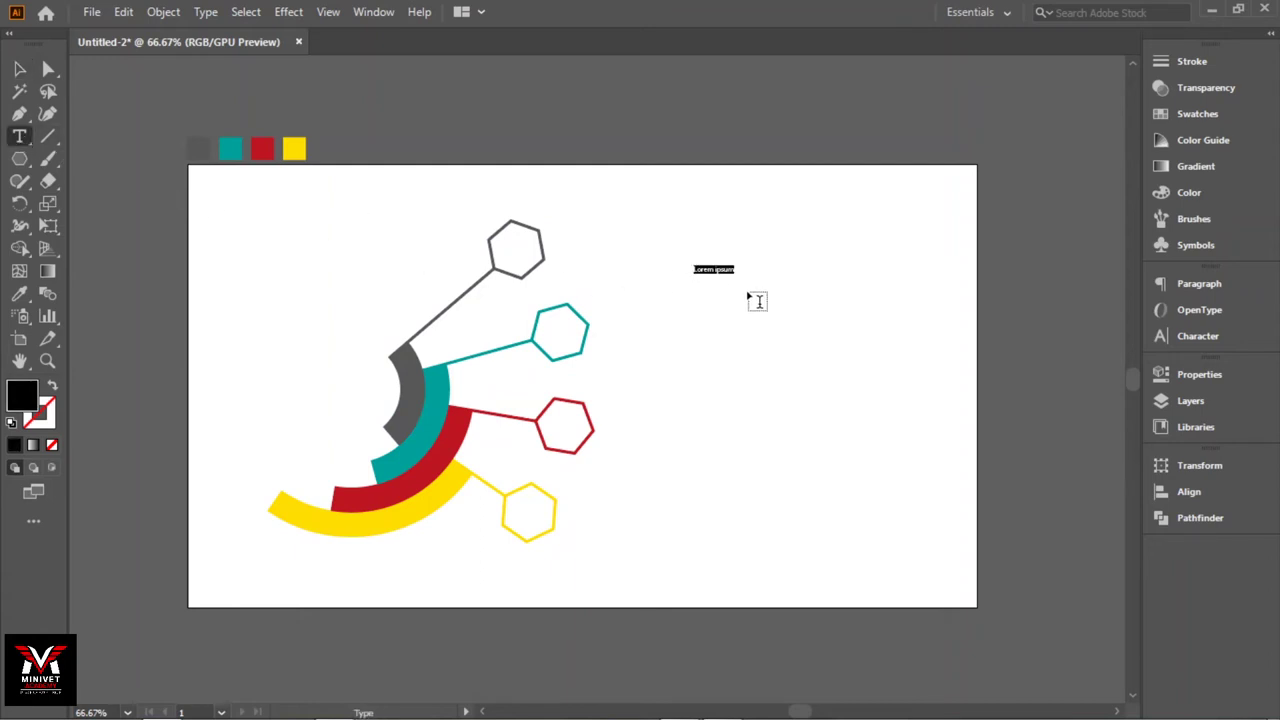
type("01")
left_click(19, 68)
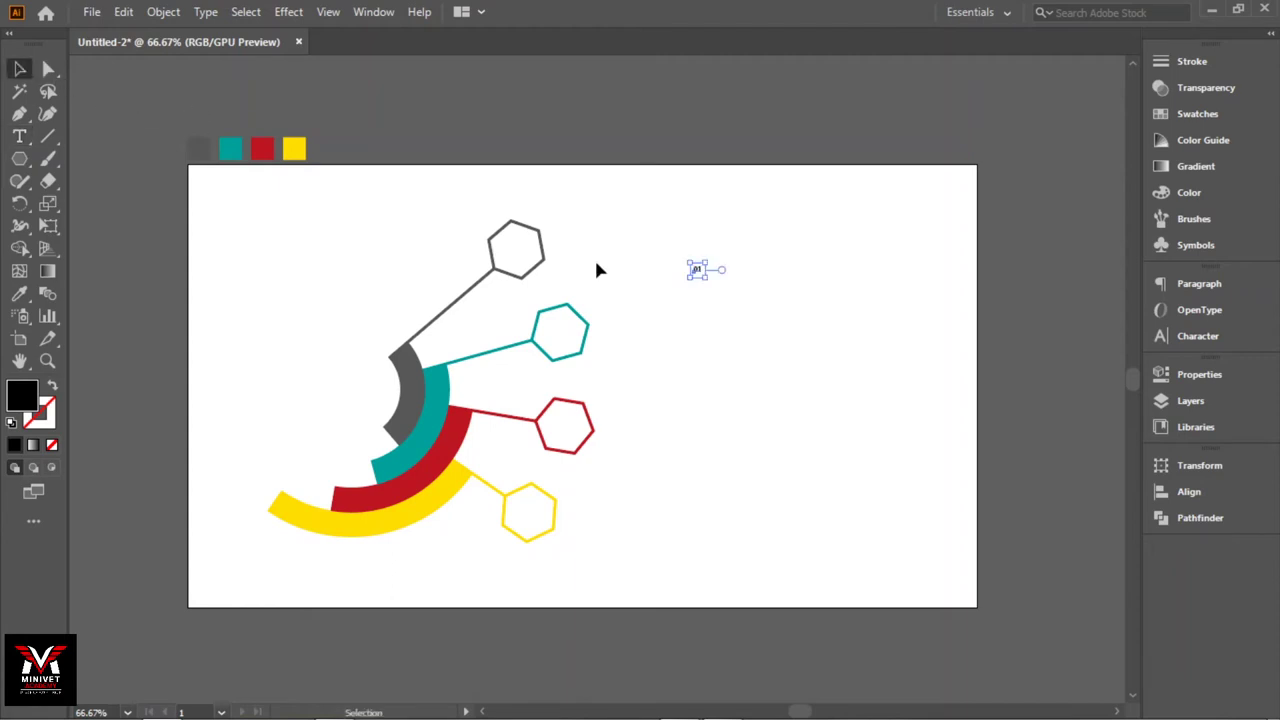
mouse_move(707, 278)
left_mouse_down()
mouse_move(718, 291)
mouse_move(528, 256)
left_mouse_up()
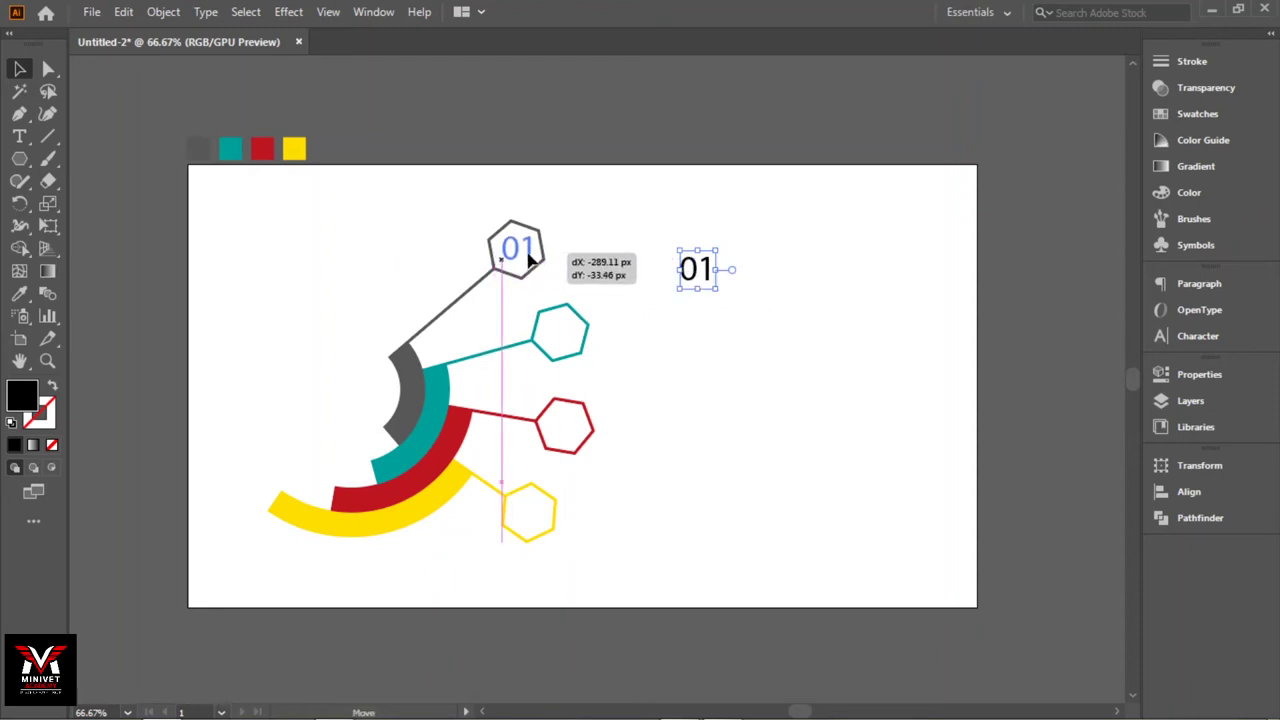
left_click_drag(528, 258, 528, 258)
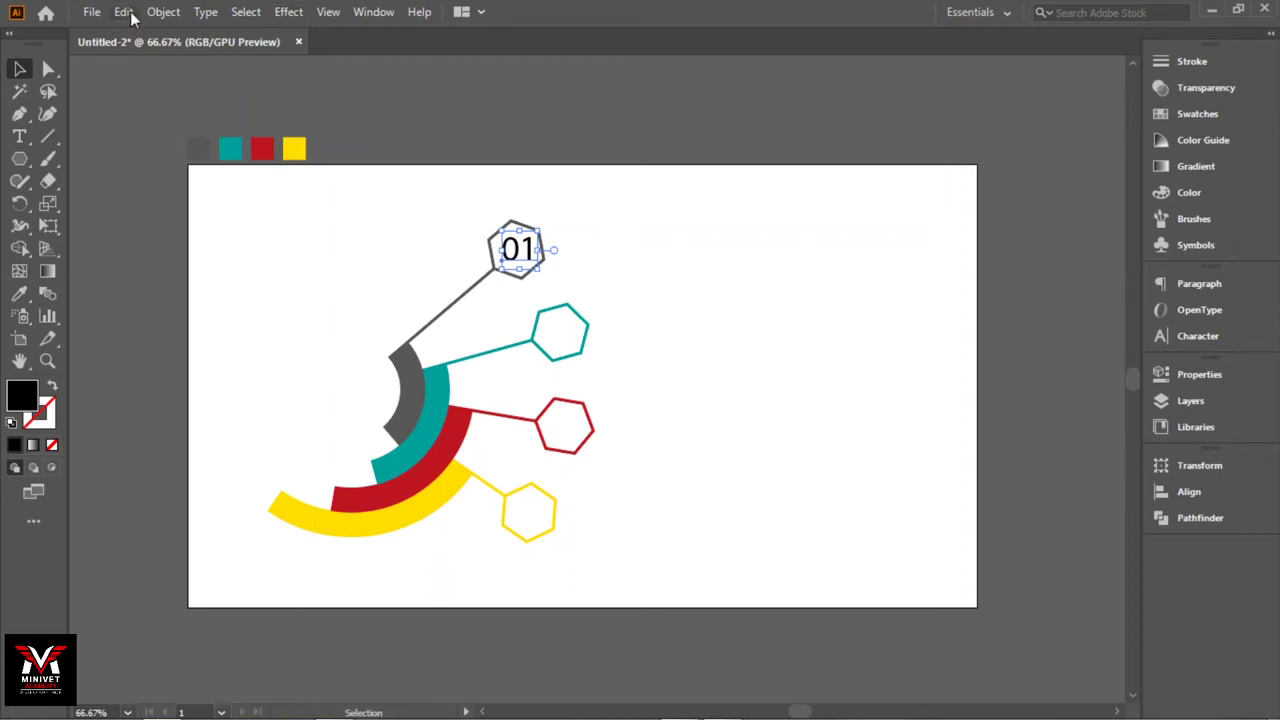
left_click(328, 12)
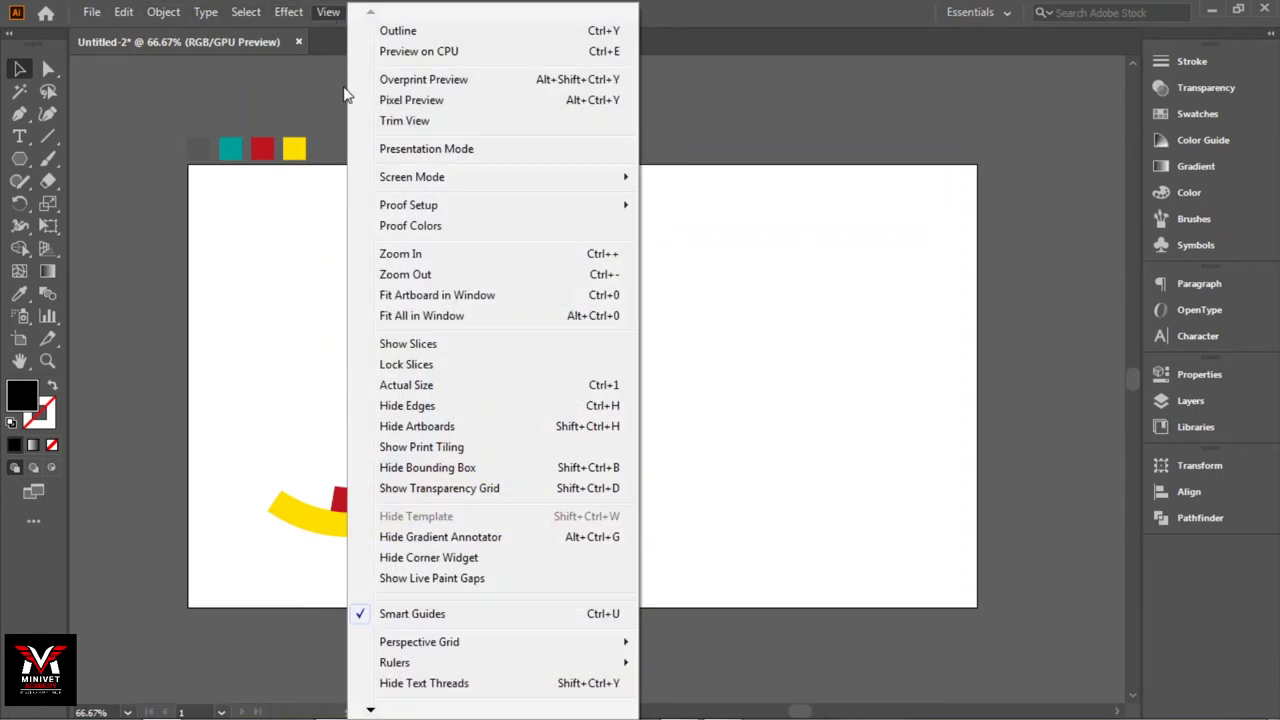
left_click(382, 255)
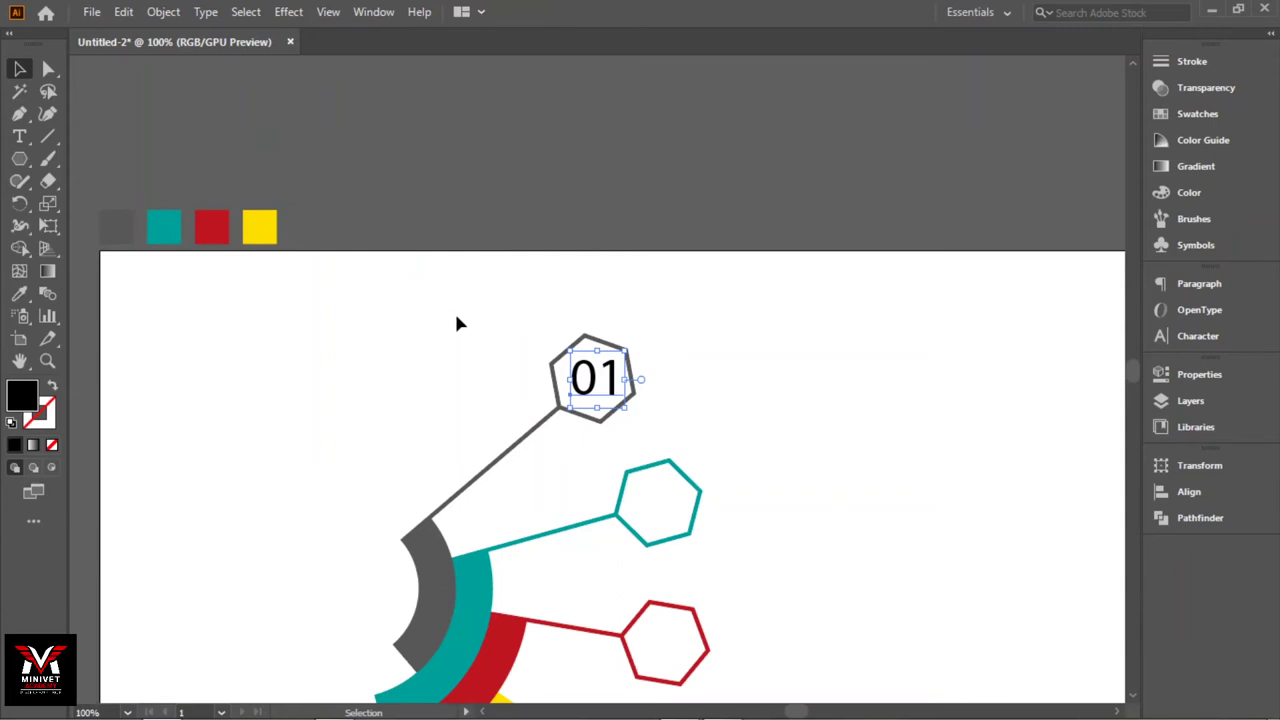
Set the 01 label's font to Roboto Black
mouse_move(468, 330)
left_mouse_down()
mouse_move(369, 129)
mouse_move(345, 108)
mouse_move(344, 128)
left_mouse_up()
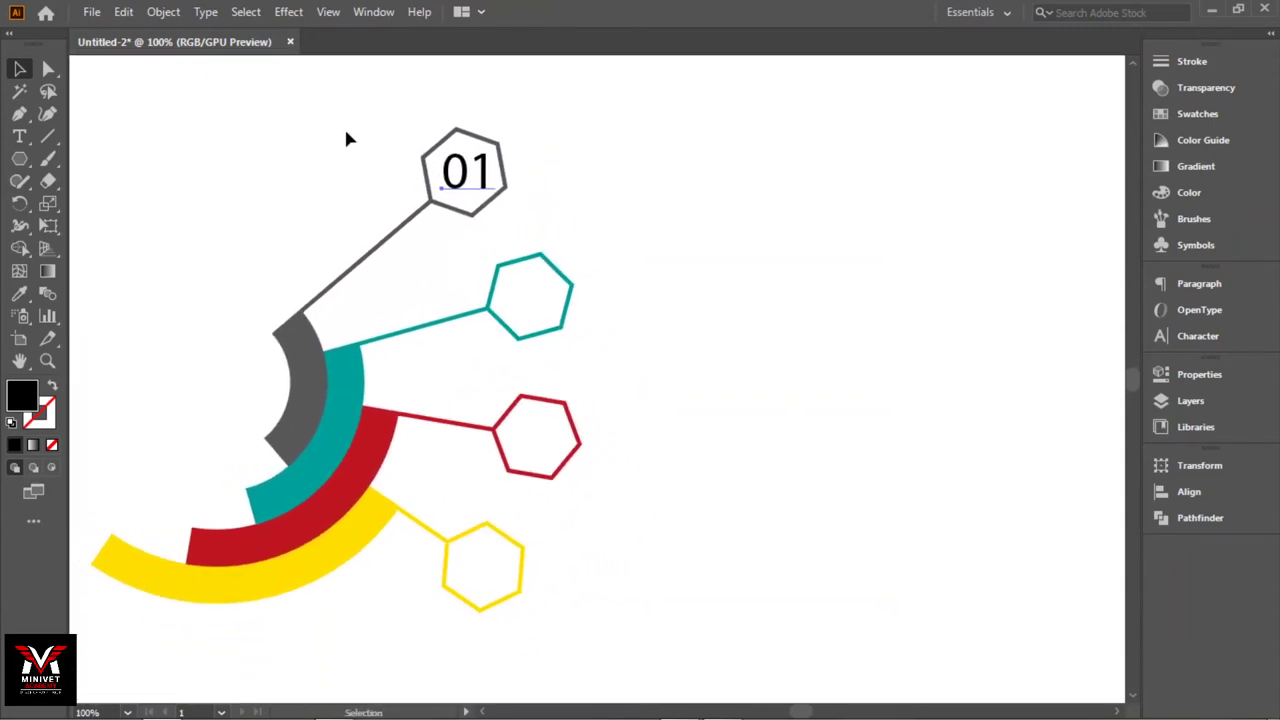
left_click(580, 178)
left_click(483, 181)
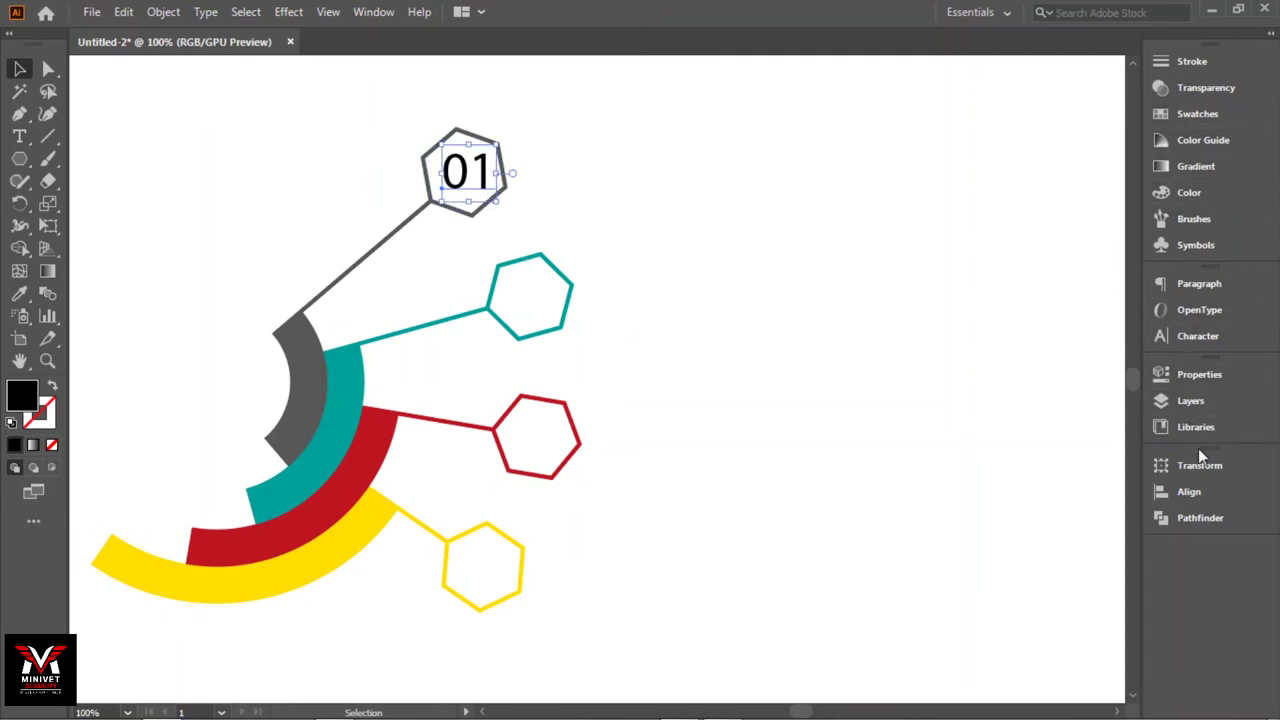
left_click(1187, 338)
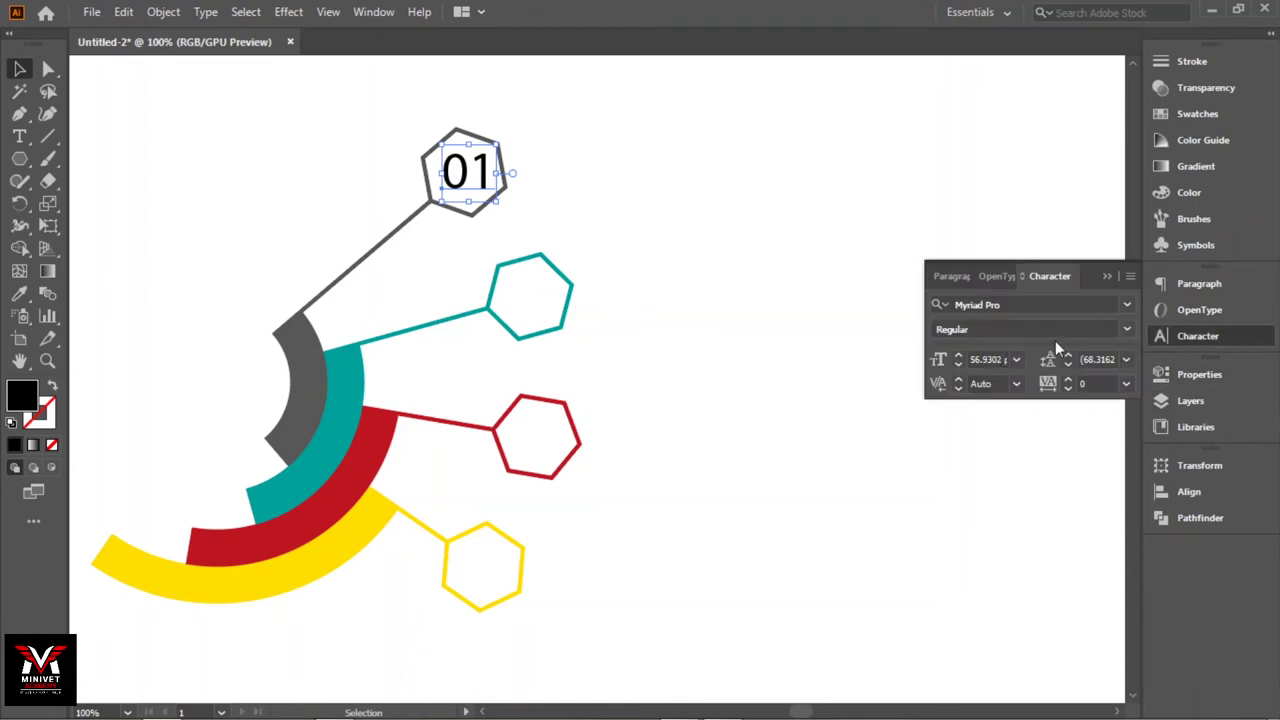
left_click(1049, 303)
type("r")
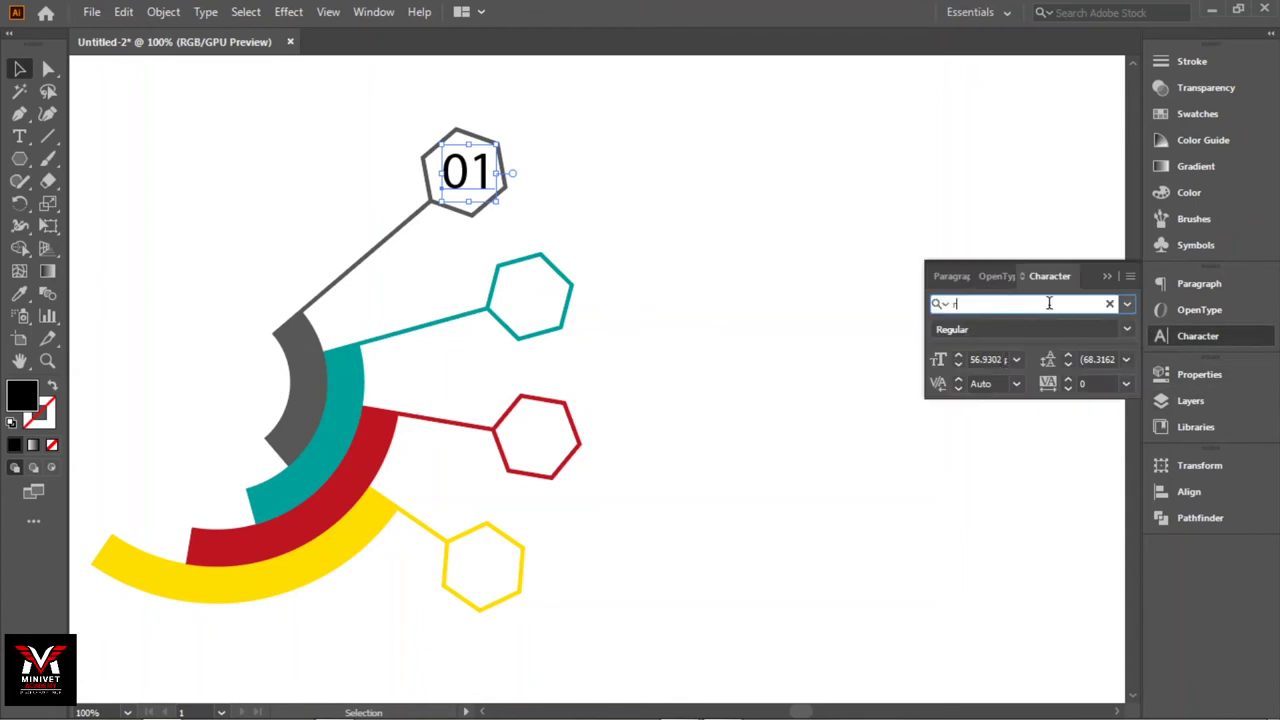
type("oboto")
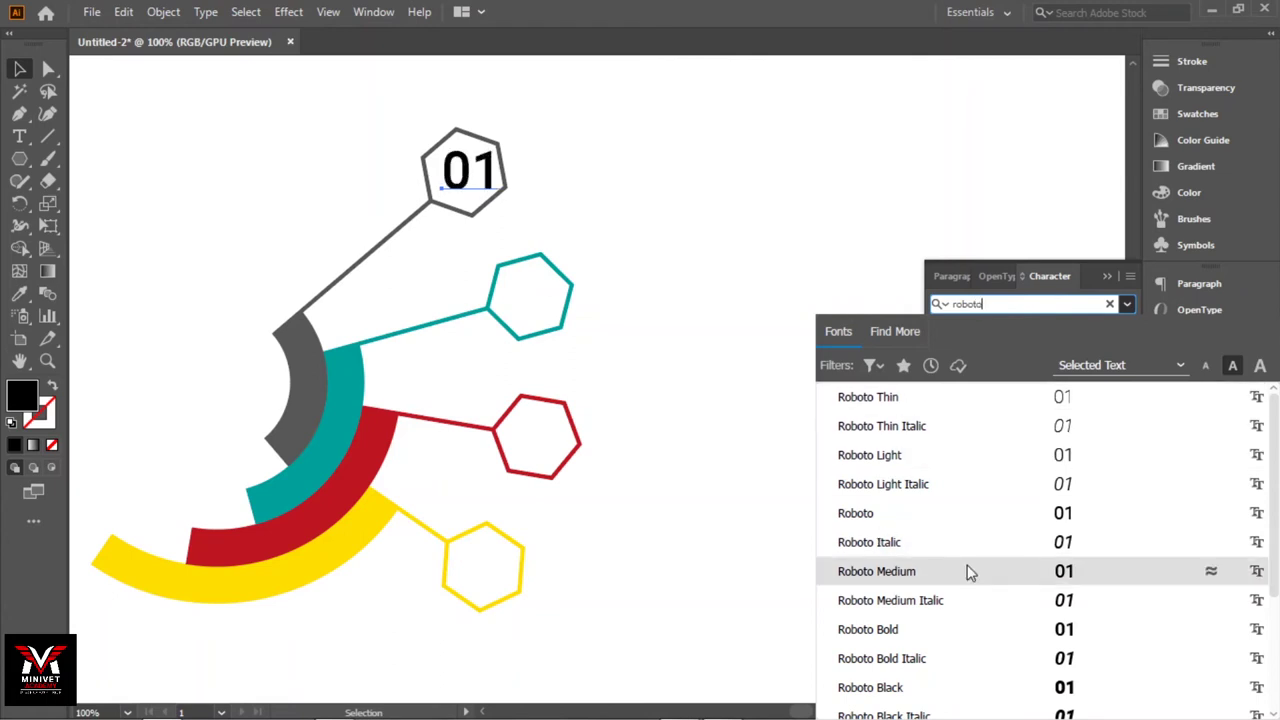
scroll(950, 605, "down", 1)
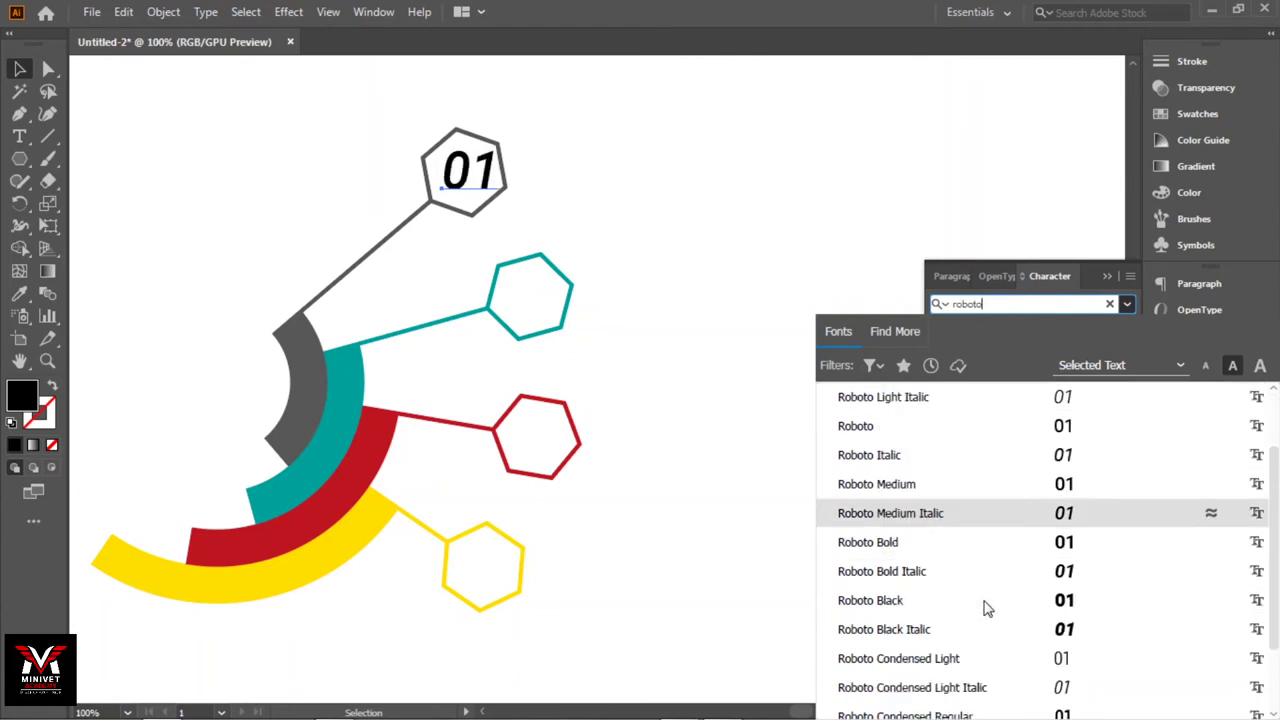
left_click(1044, 598)
Colour the 01 label dark grey and nudge it to the hexagon's centre
left_click(1183, 114)
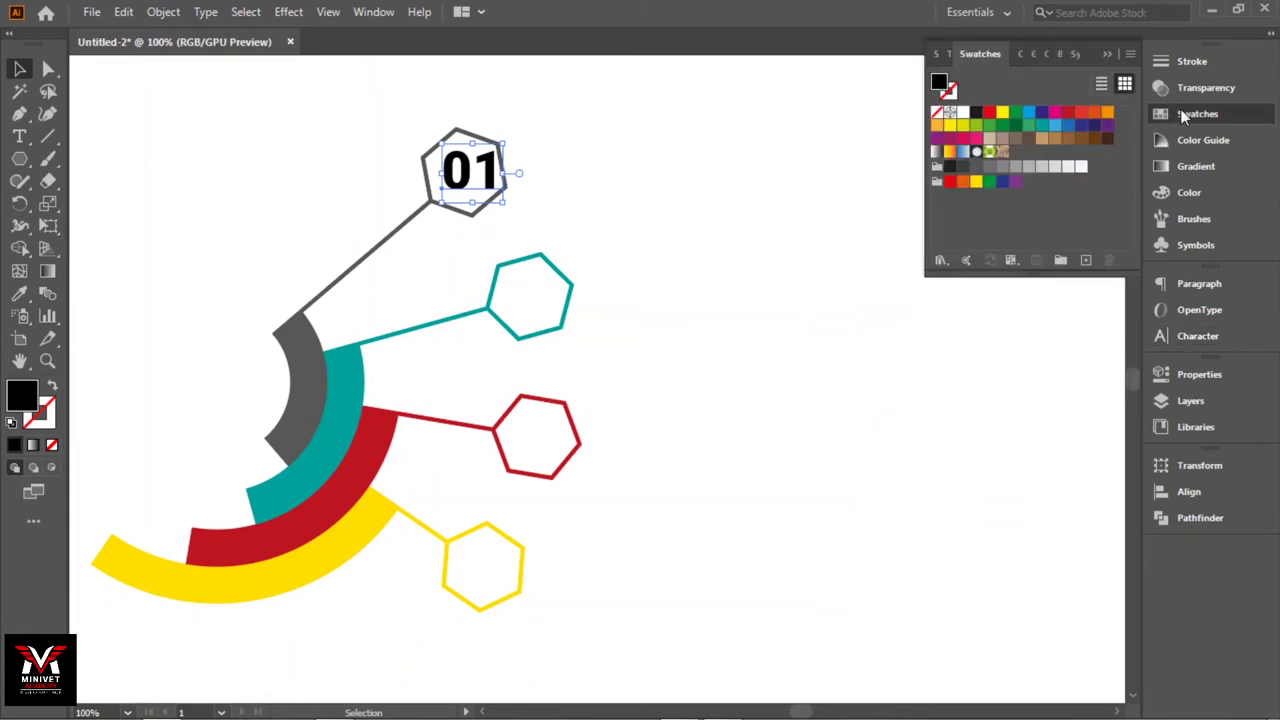
left_click(962, 168)
left_click(638, 175)
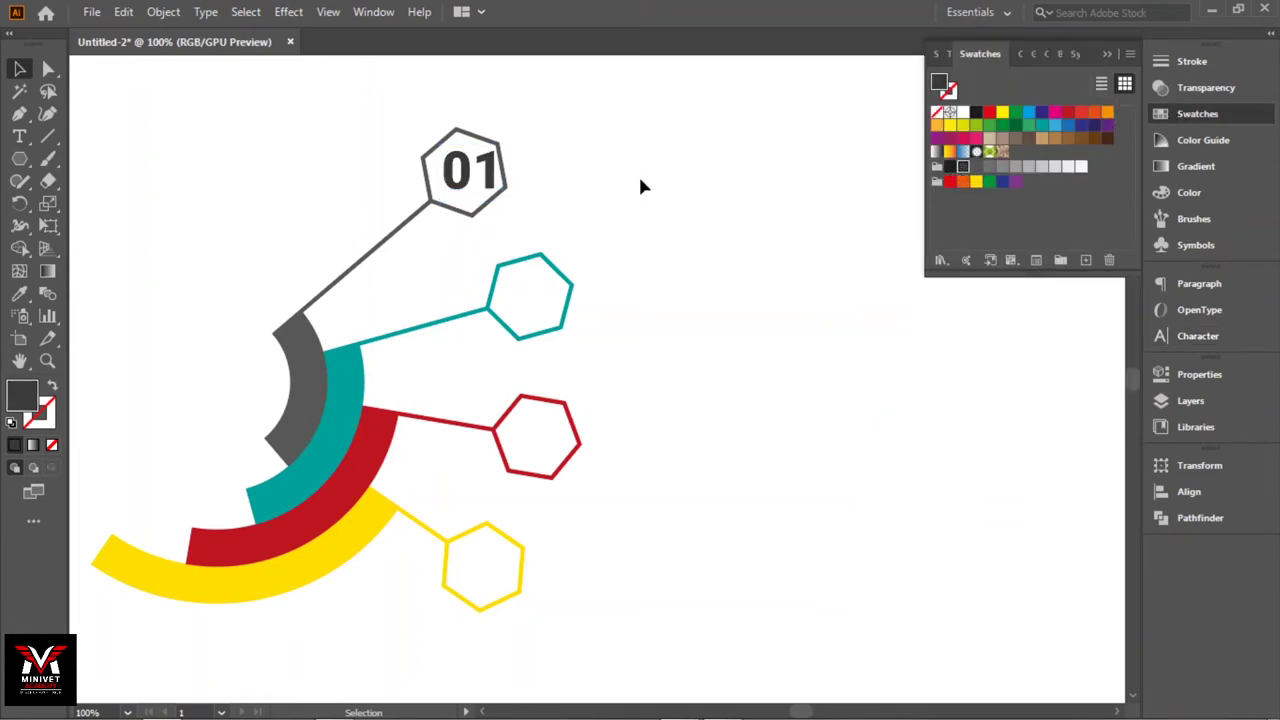
left_click(489, 174)
key("Left")
key("Left")
key("Left")
key("Left")
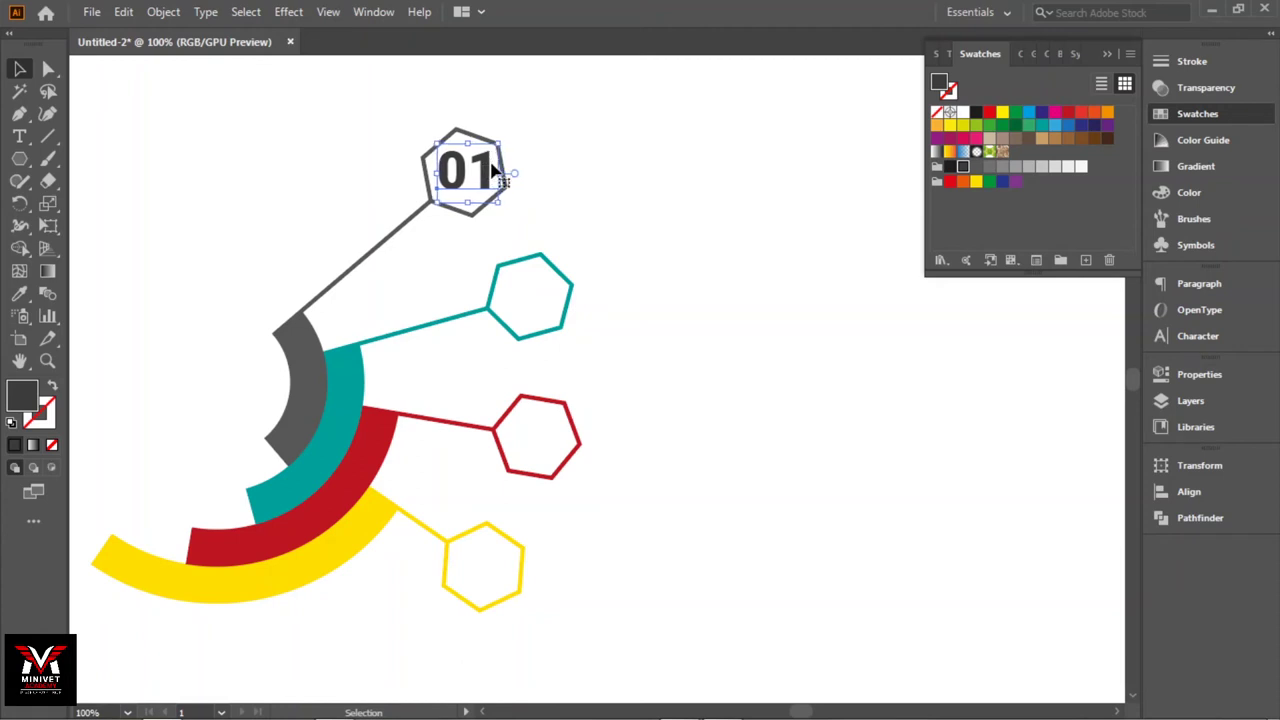
key("Left")
key("Left")
key("Left")
key("Down")
key("Down")
key("Left")
key("Down")
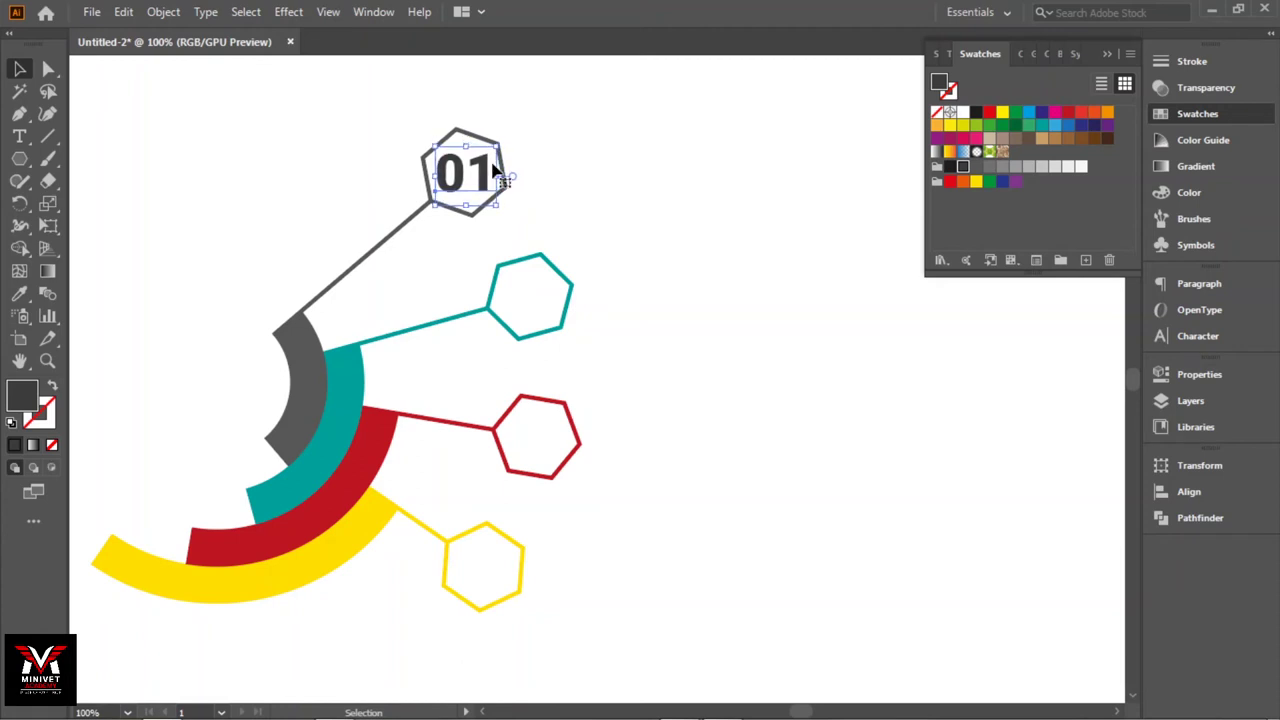
left_click(576, 188)
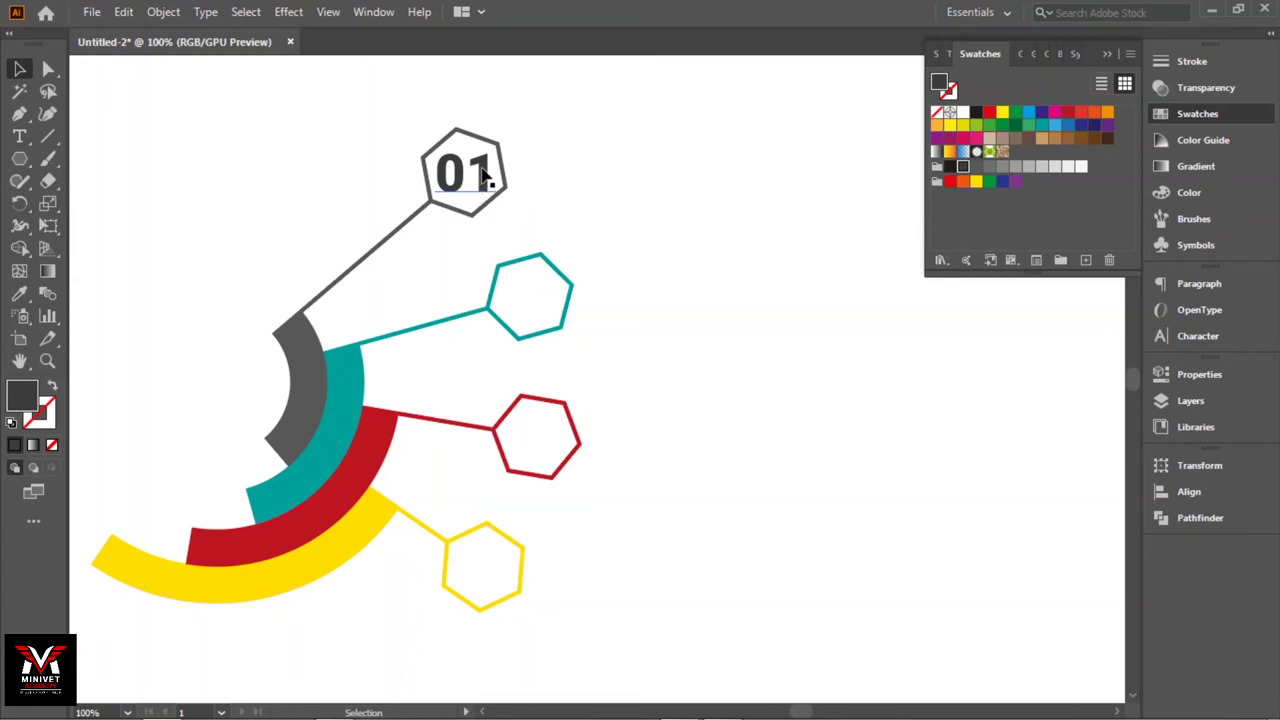
Copy the 01 label onto the other hexagons and renumber them 02, 03 and 04
left_click_drag(483, 175, 549, 299)
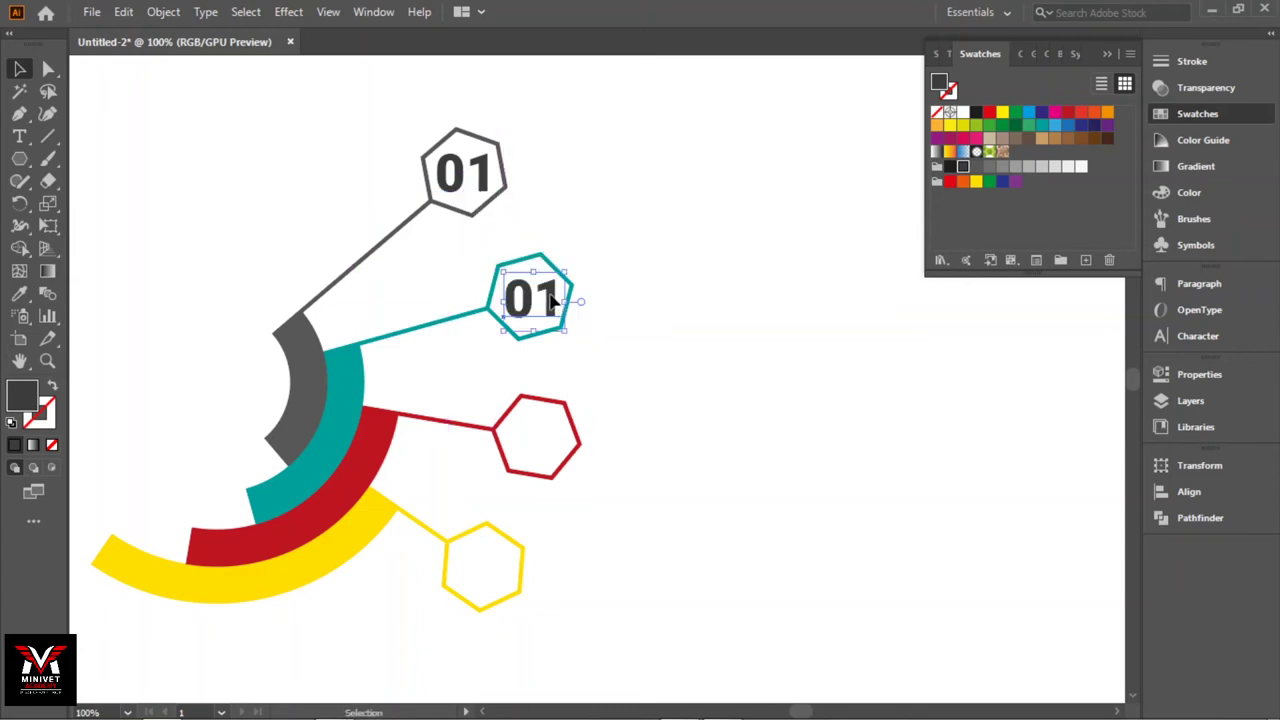
mouse_move(553, 298)
left_mouse_down()
mouse_move(560, 437)
mouse_move(506, 568)
left_mouse_up()
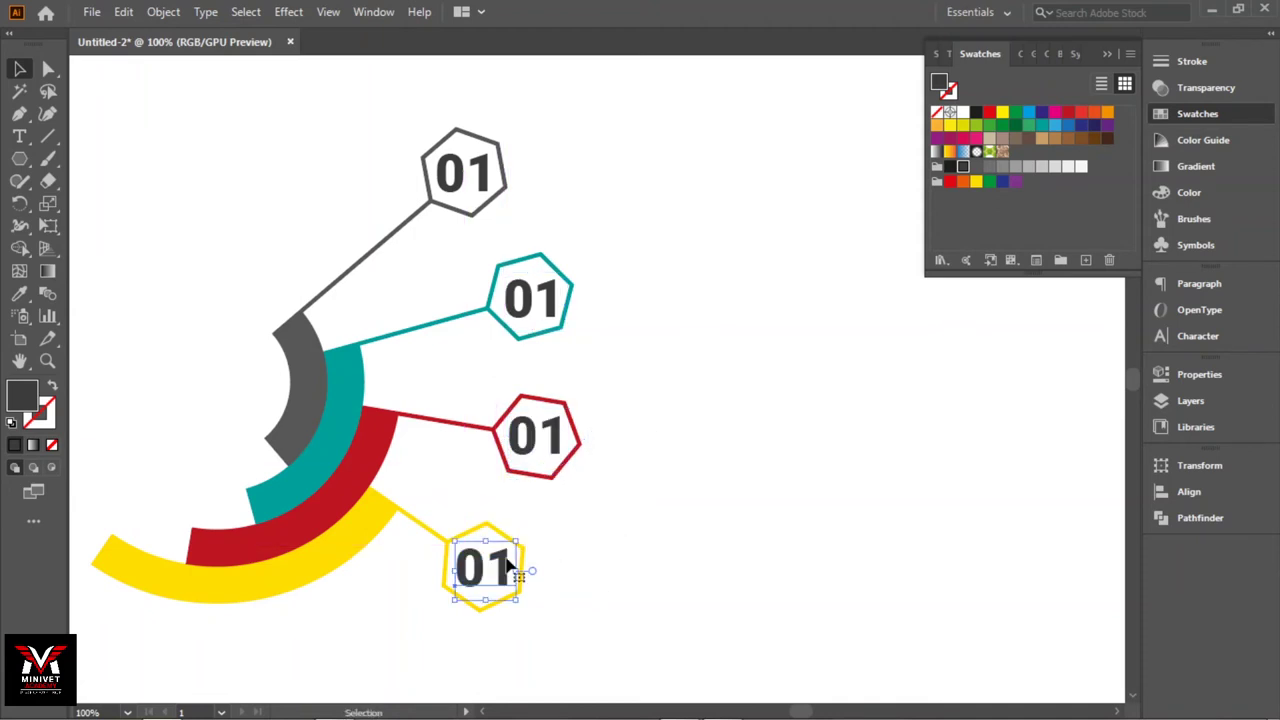
key("t")
key("BackSpace")
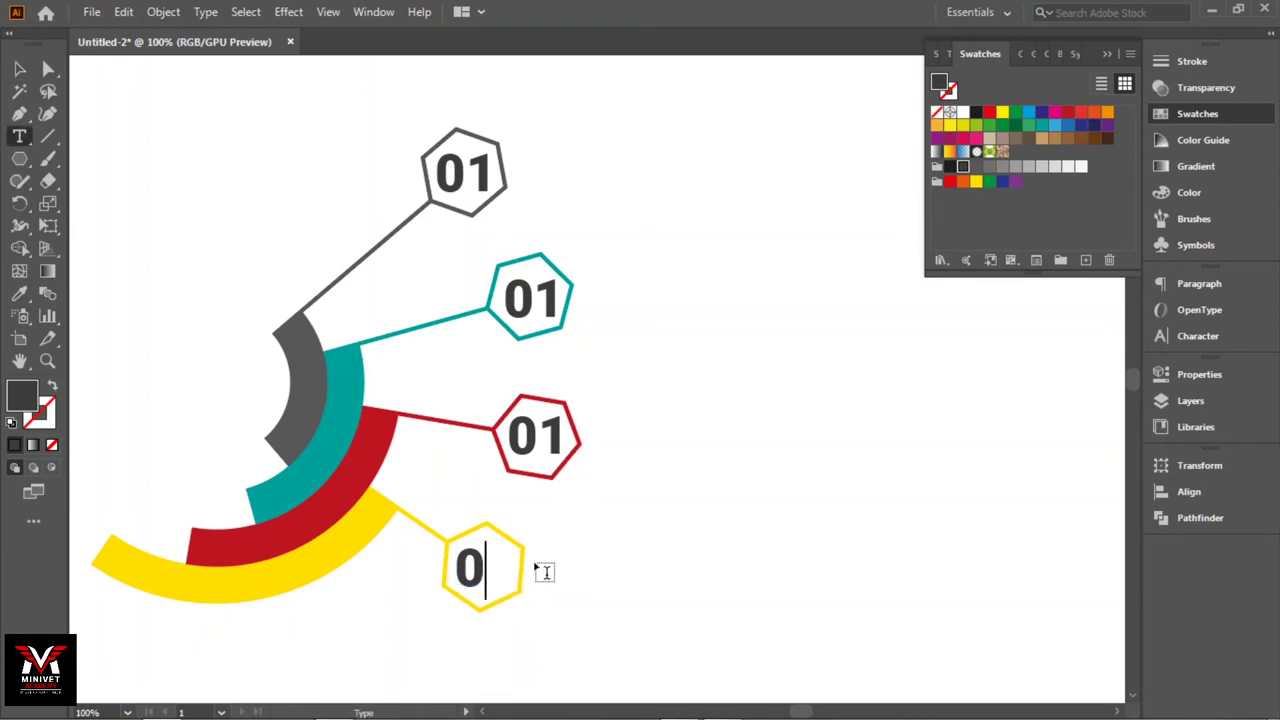
type("4")
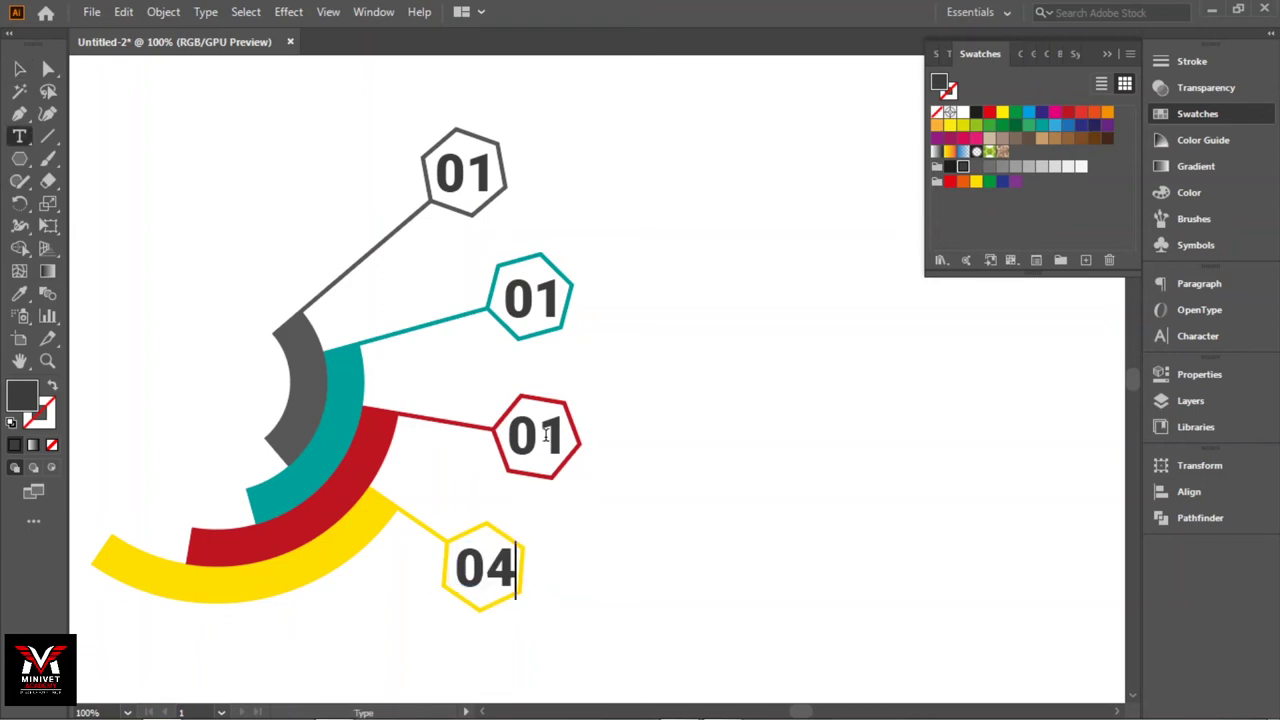
left_click(557, 437)
key("BackSpace")
type("3")
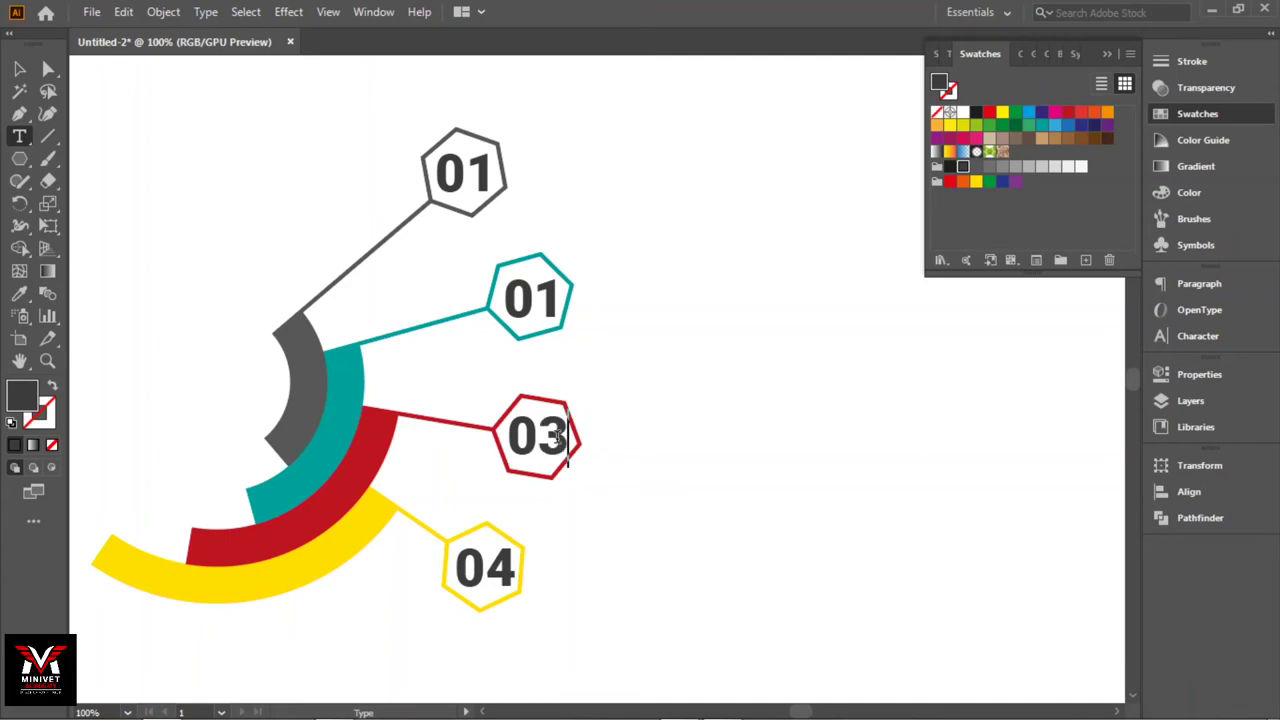
left_click(553, 296)
key("BackSpace")
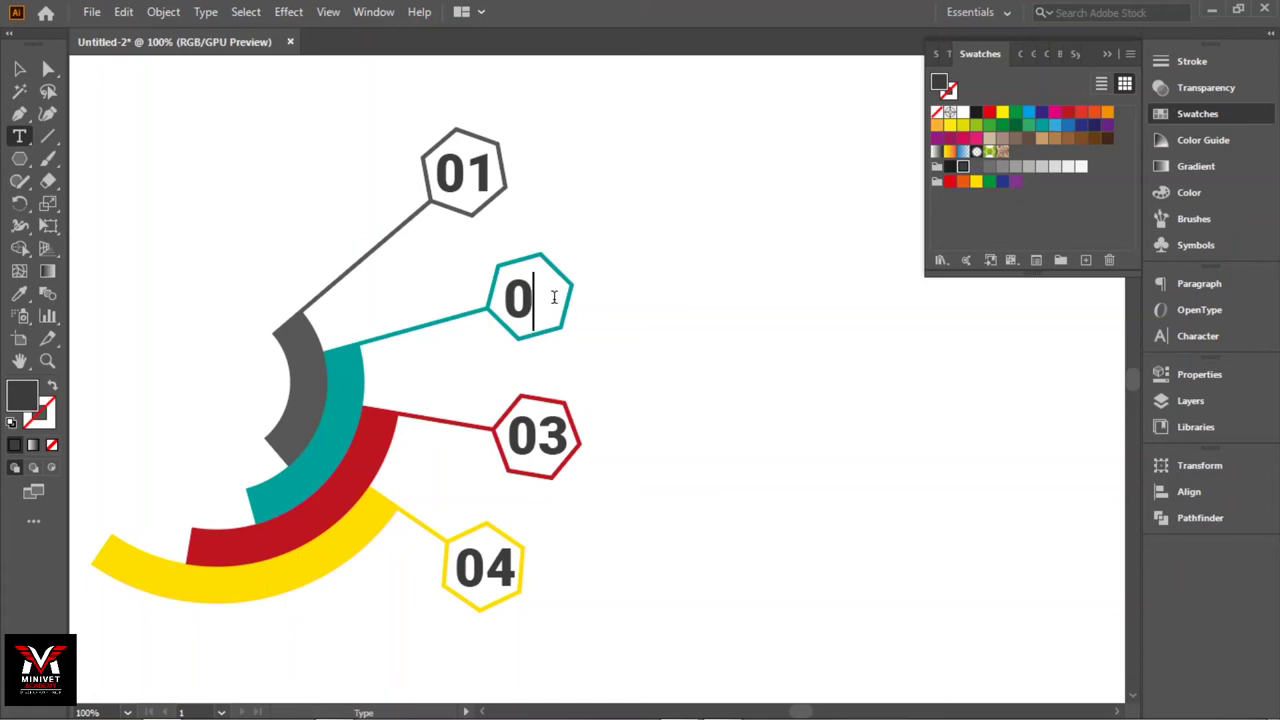
type("2")
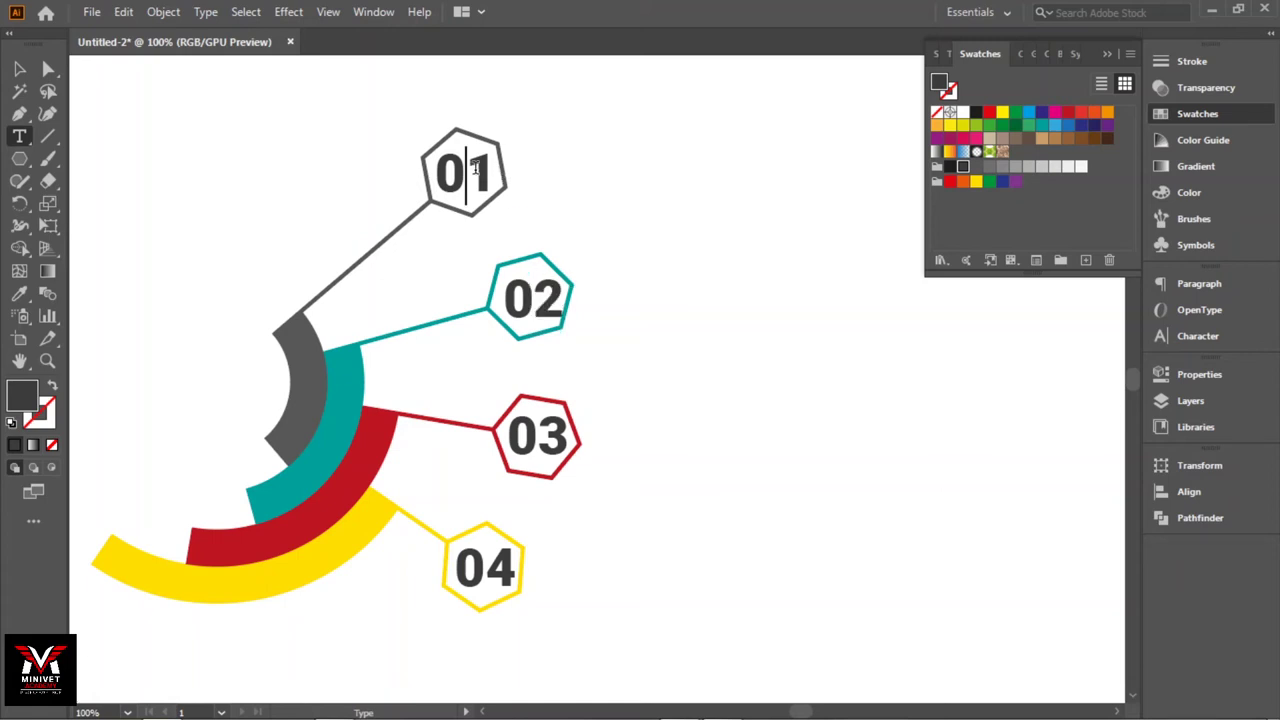
Delete the leading zeros so the labels read 1, 2, 3 and 4
left_click(477, 168)
key("BackSpace")
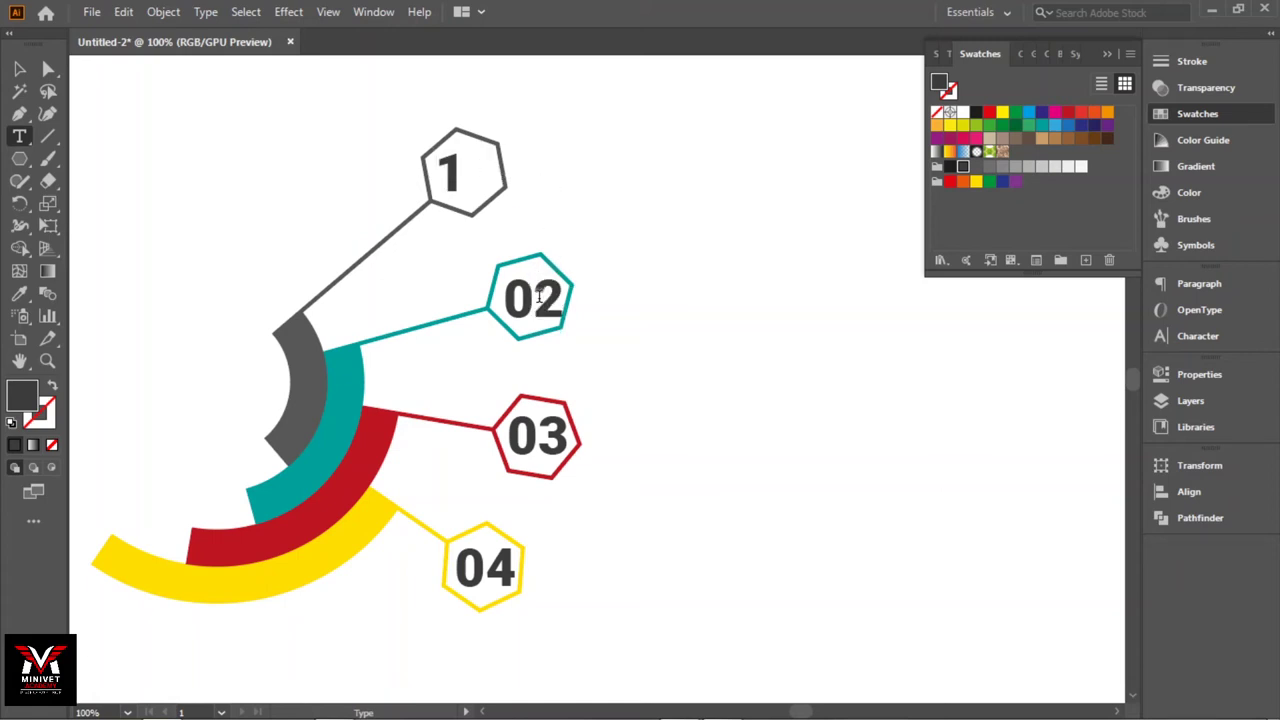
left_click(538, 296)
key("BackSpace")
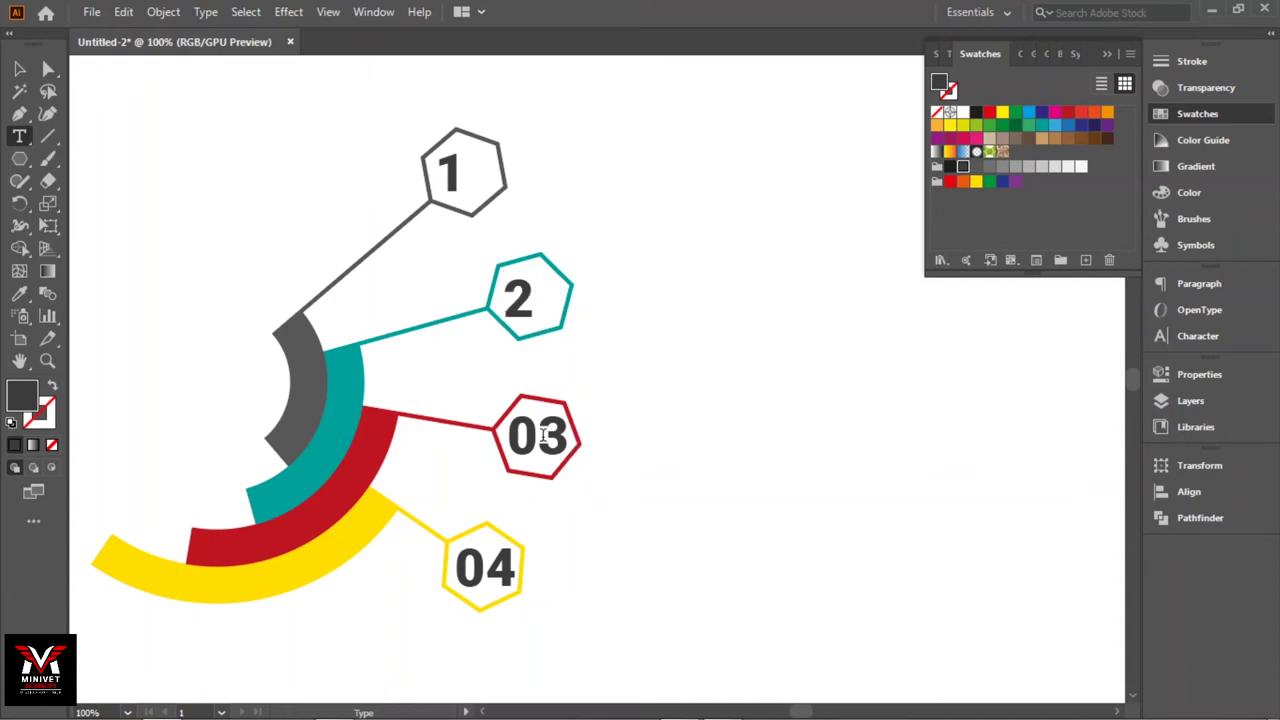
left_click(541, 430)
key("BackSpace")
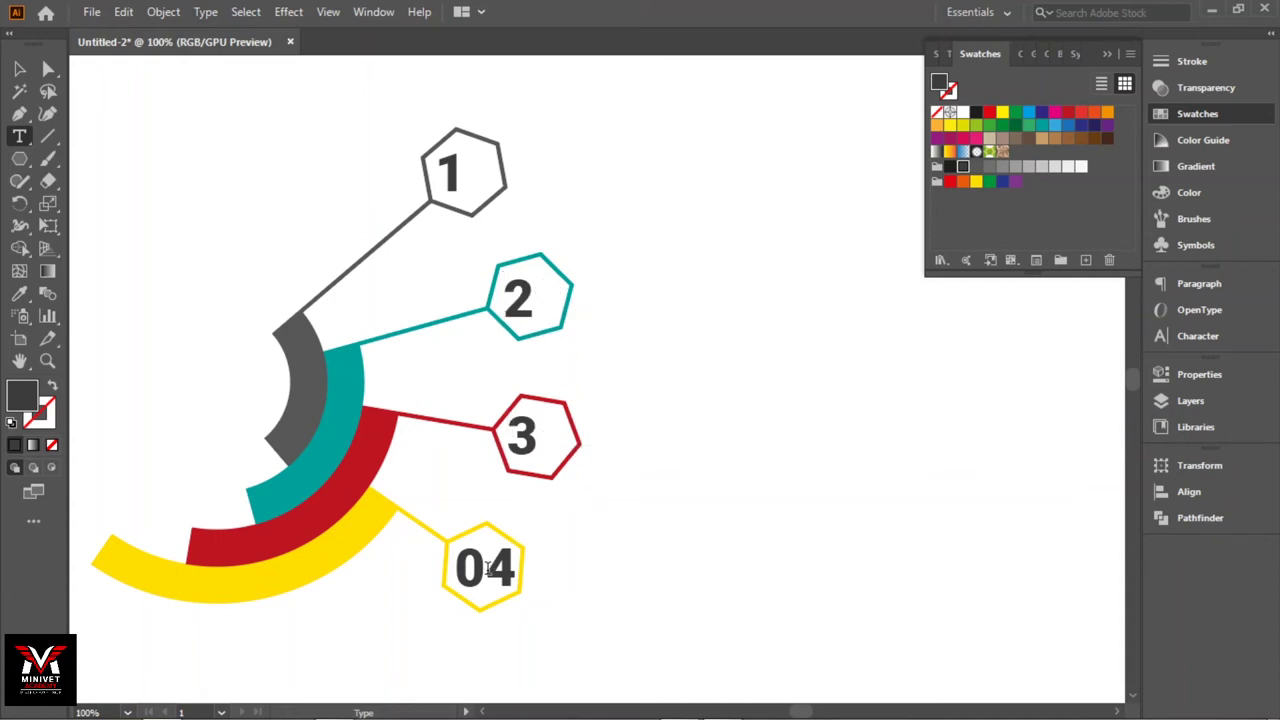
left_click(495, 565)
key("BackSpace")
Shift labels 1–4 slightly right to centre each in its hexagon, then collapse the Swatches panel
left_click(19, 68)
left_click(367, 166)
left_click_drag(451, 183, 463, 183)
left_click_drag(527, 302, 538, 301)
left_click_drag(532, 428, 546, 430)
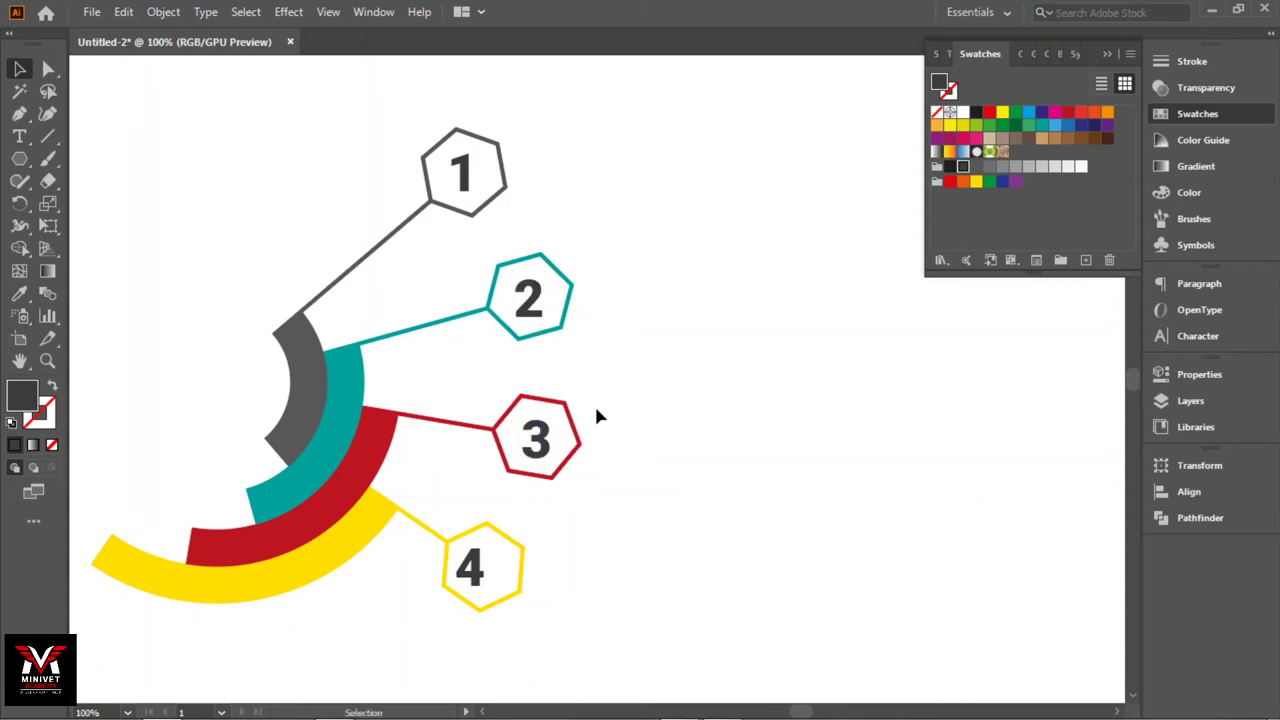
left_click_drag(479, 573, 489, 573)
left_click(656, 512)
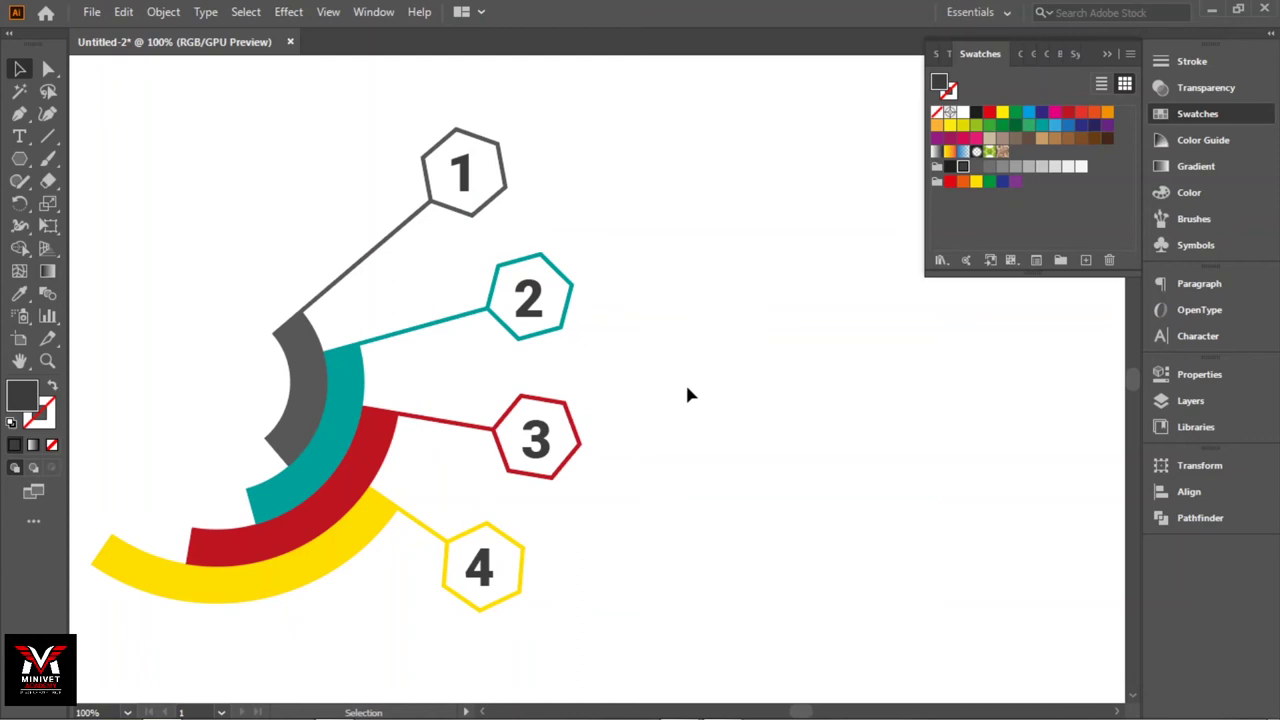
left_click(1108, 54)
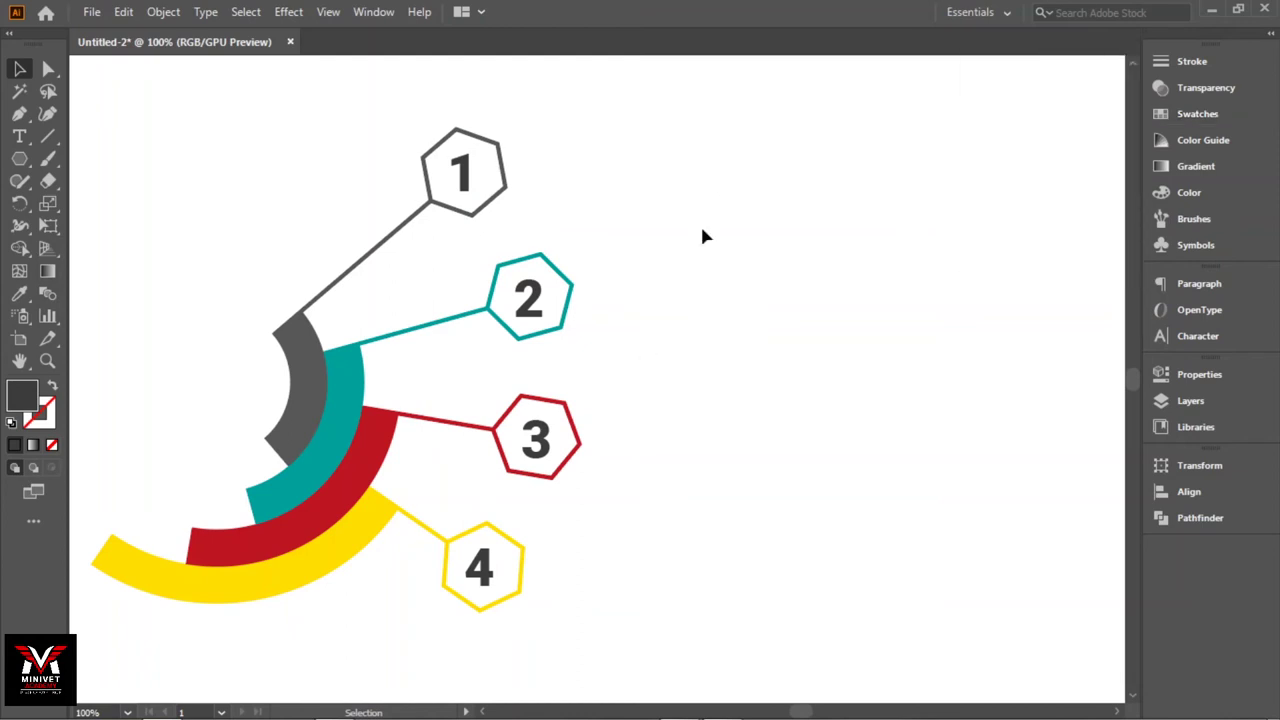
mouse_move(466, 424)
left_mouse_down()
mouse_move(440, 413)
mouse_move(469, 424)
left_mouse_up()
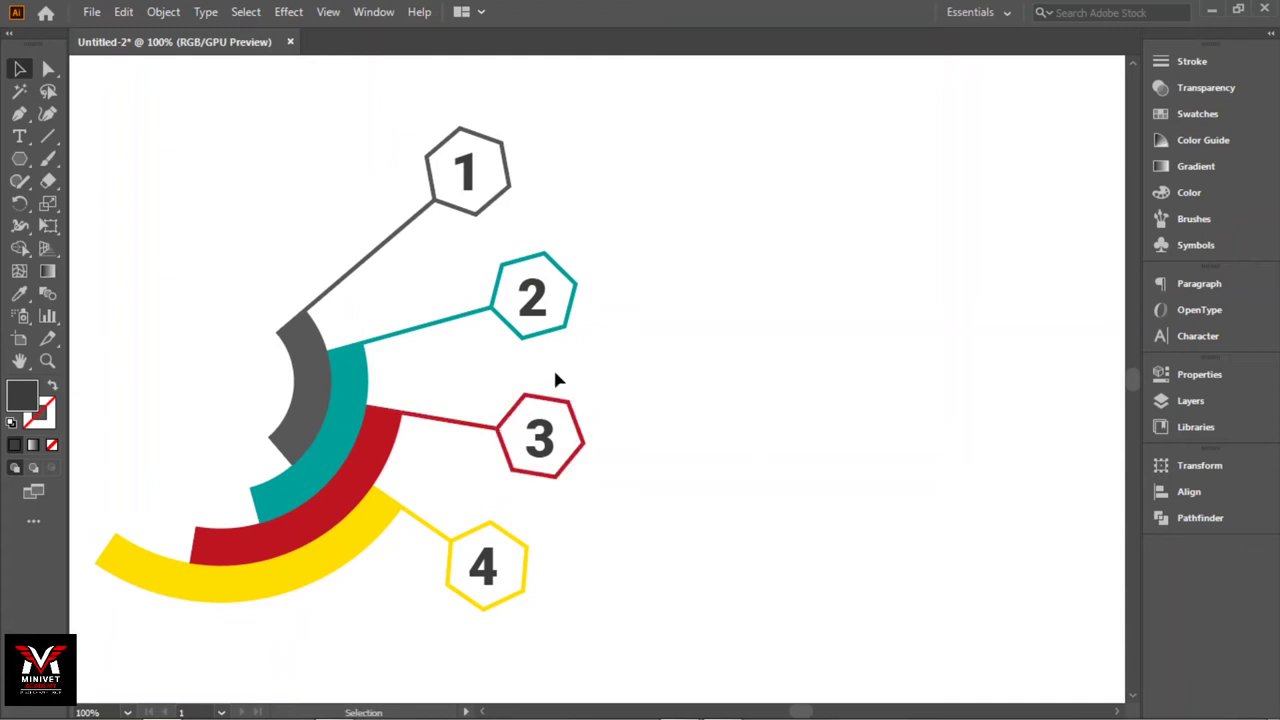
Abandon a first title attempt and delete the stray 'M' text object
left_click(19, 136)
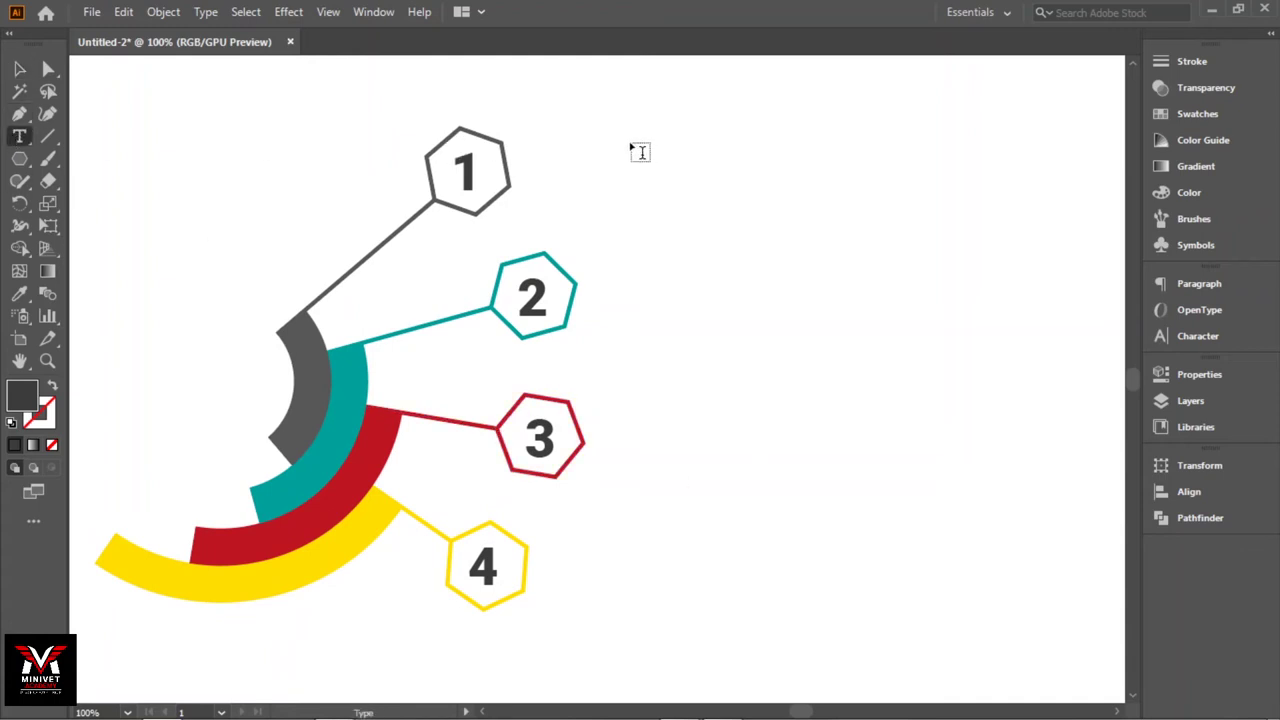
left_click(668, 144)
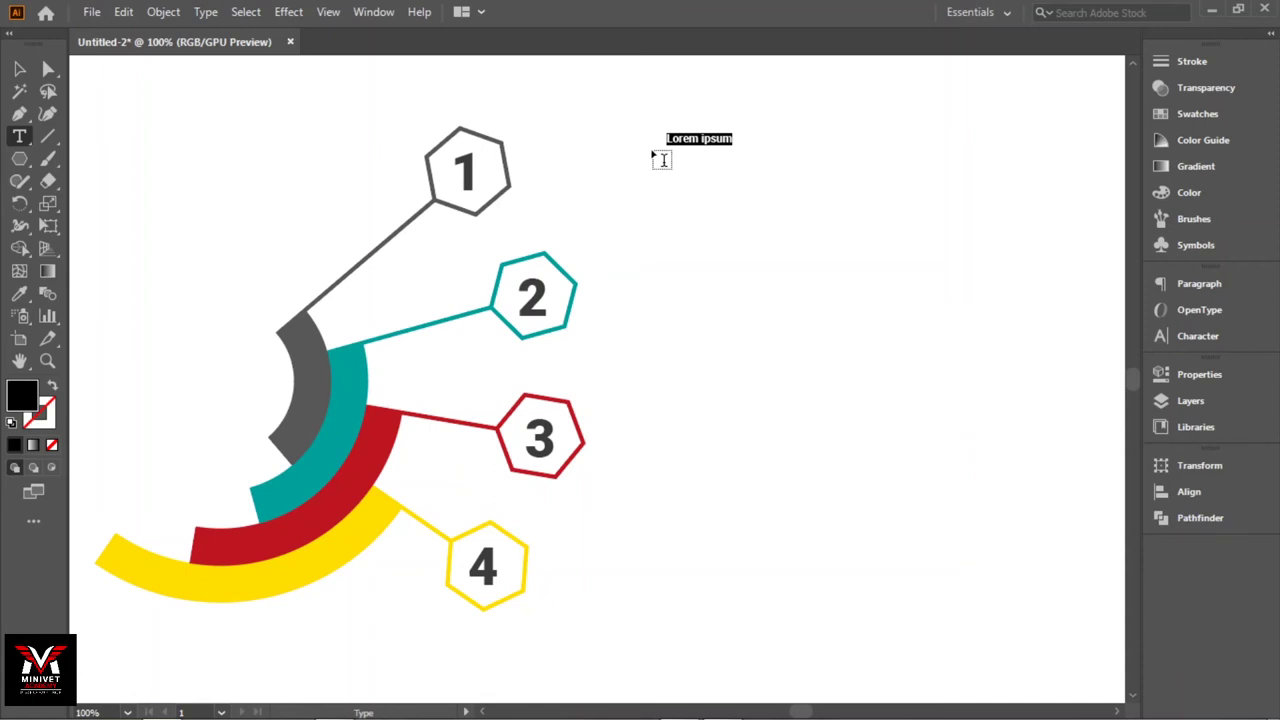
key("BackSpace")
type("Mi")
key("BackSpace")
double_click(671, 139)
left_click(19, 68)
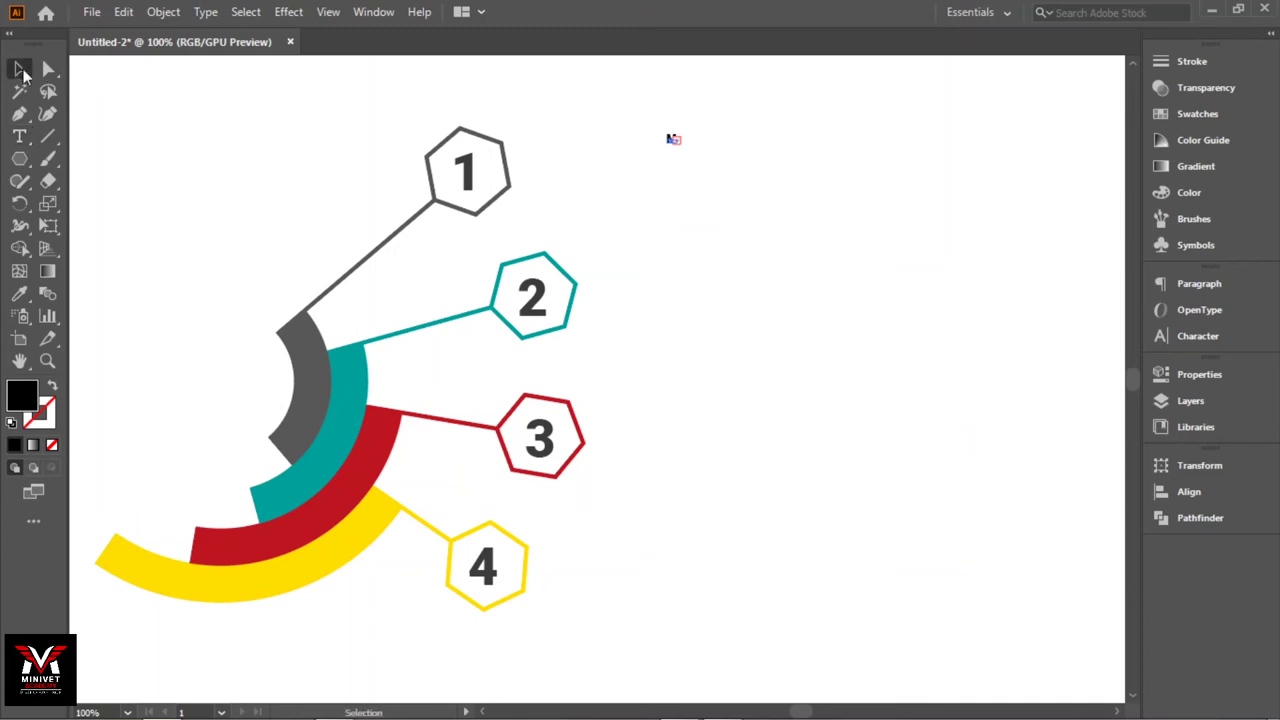
left_click(857, 220)
left_click_drag(700, 190, 630, 107)
key("Delete")
Type a two-line 36 pt 'MINIVET' / 'ACADEMY' title right of hexagon 1
left_click(19, 136)
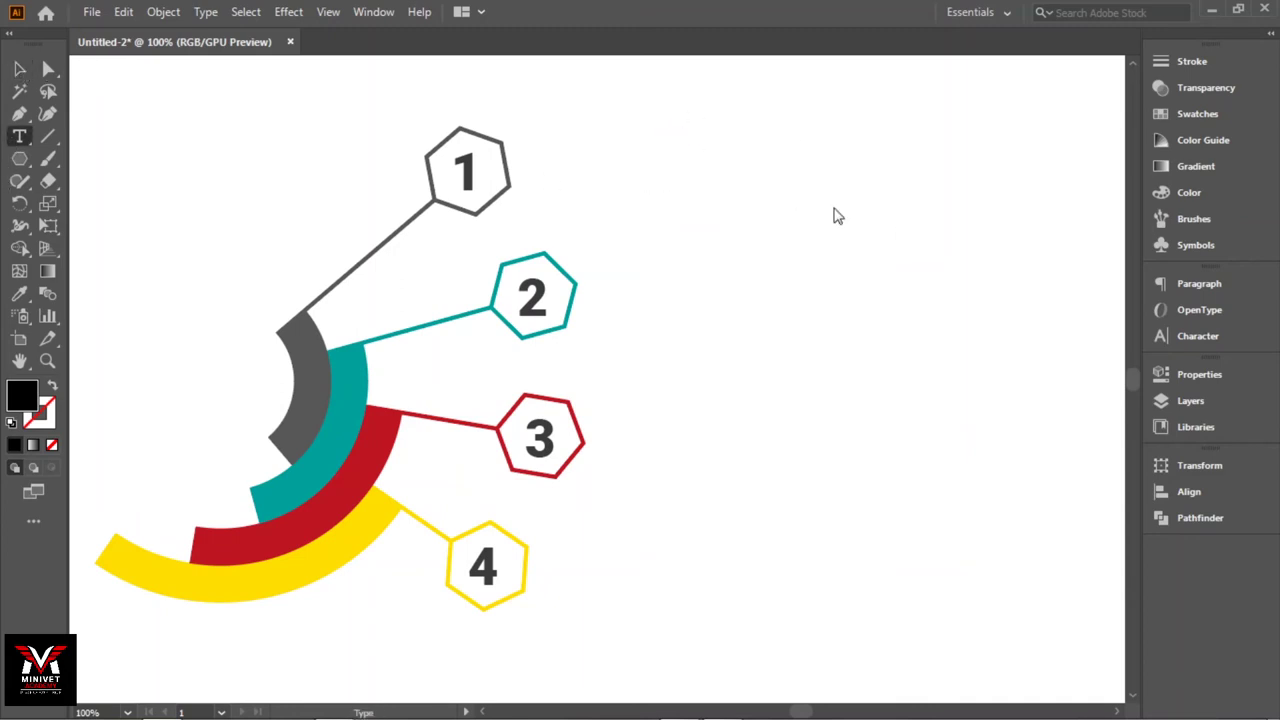
left_click(1197, 336)
left_click(1017, 359)
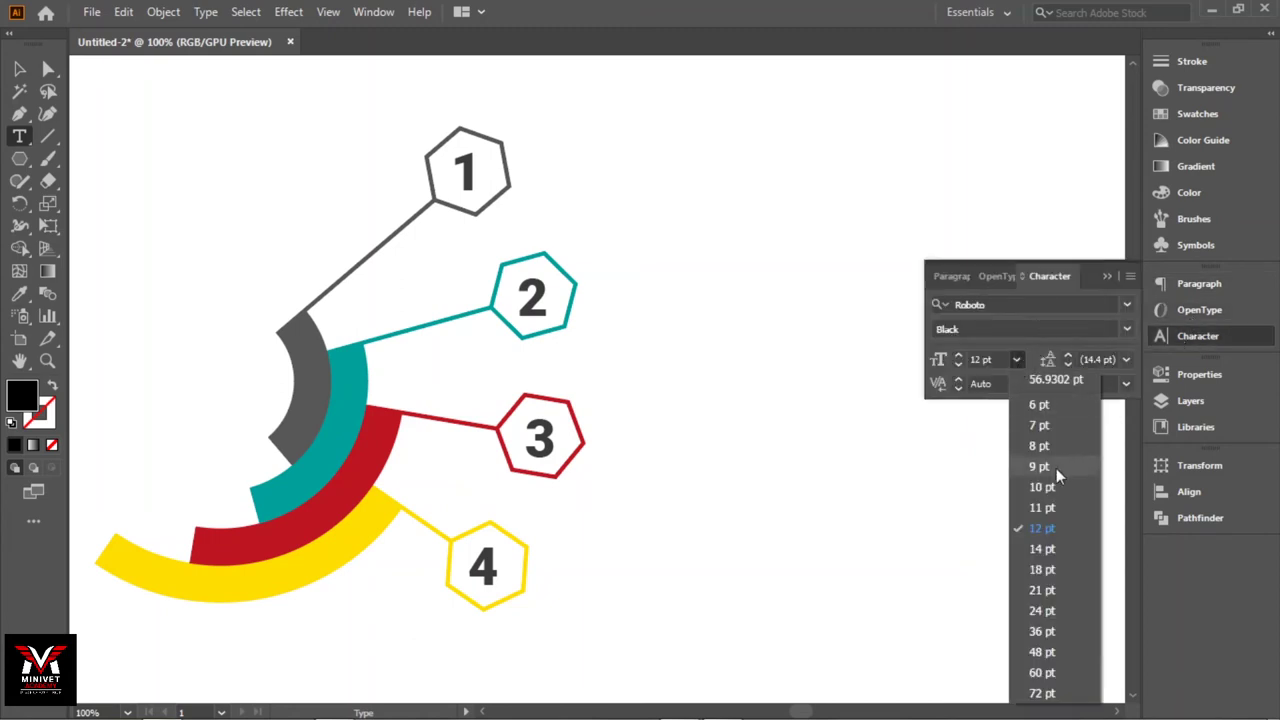
left_click(1042, 623)
left_click(705, 175)
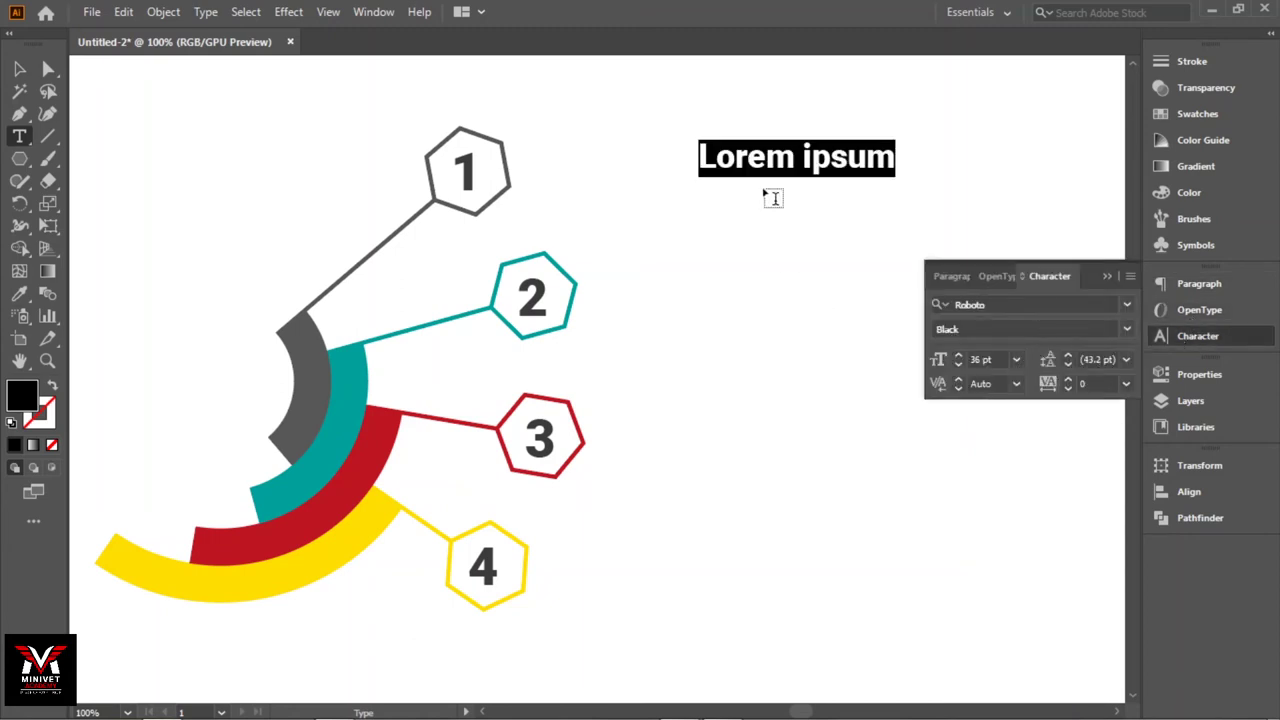
type("MI")
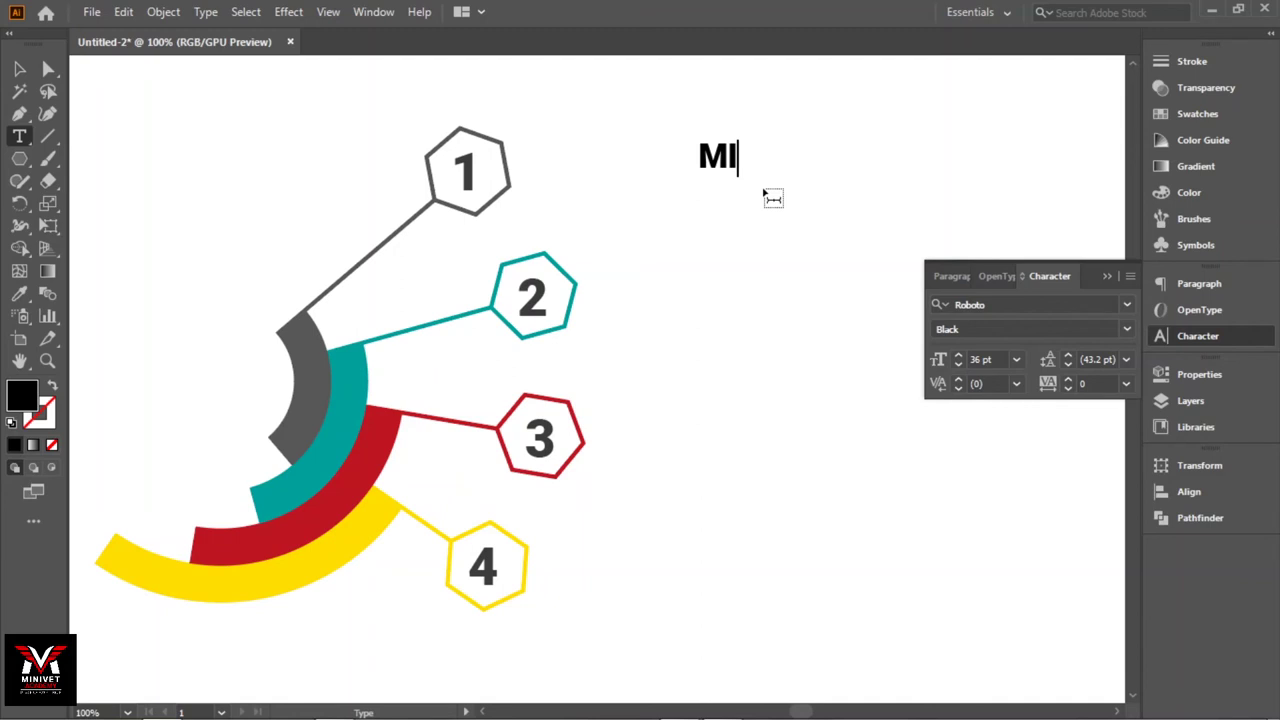
type("NIVE")
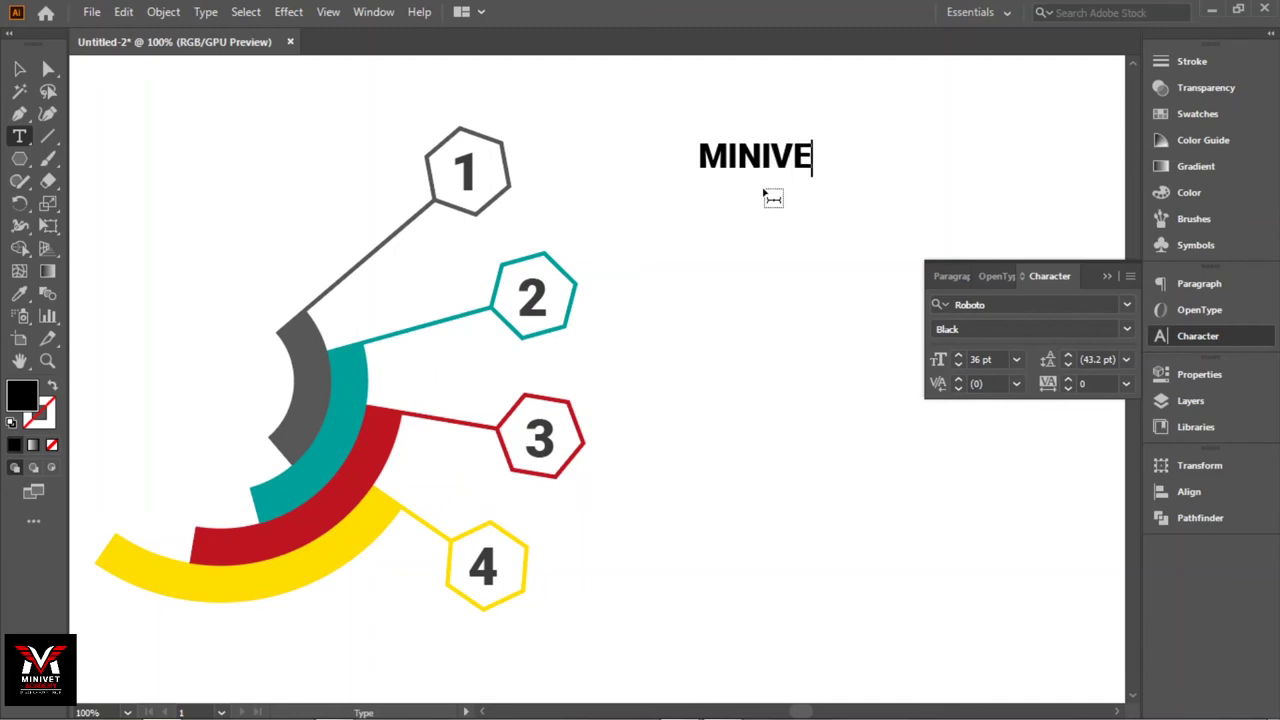
type("T")
key("Return")
type("A")
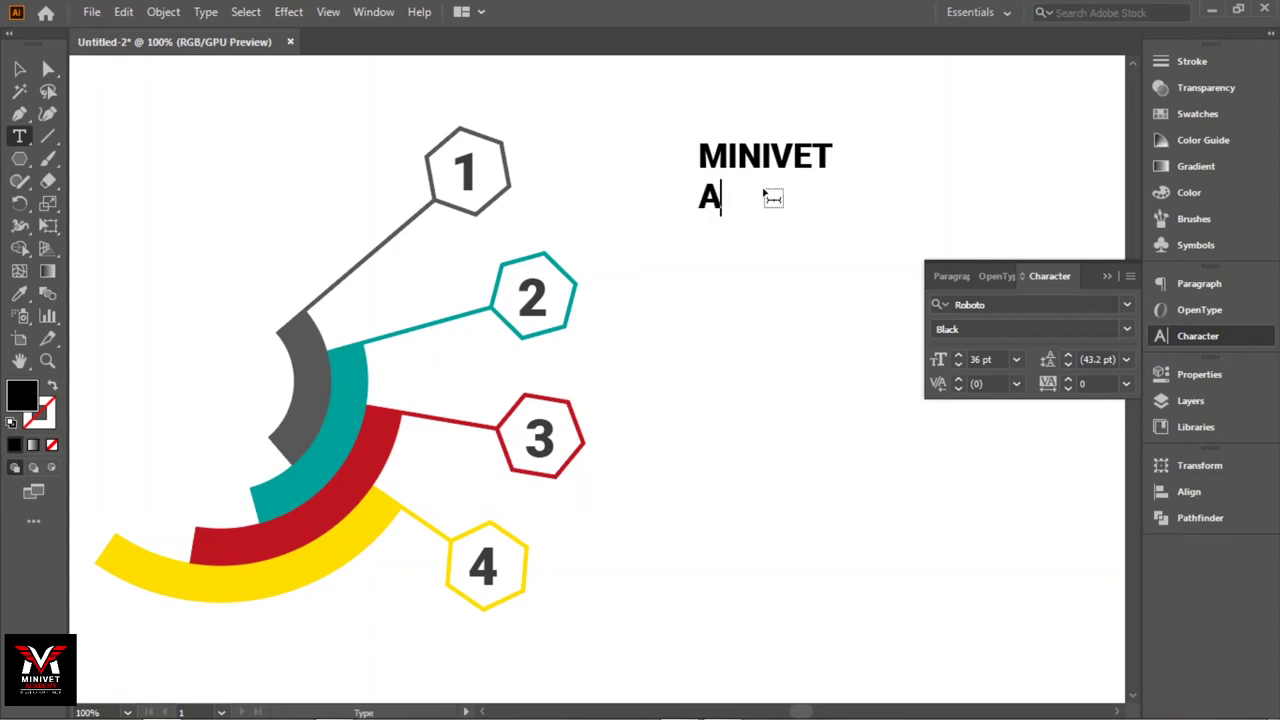
type("CADEM")
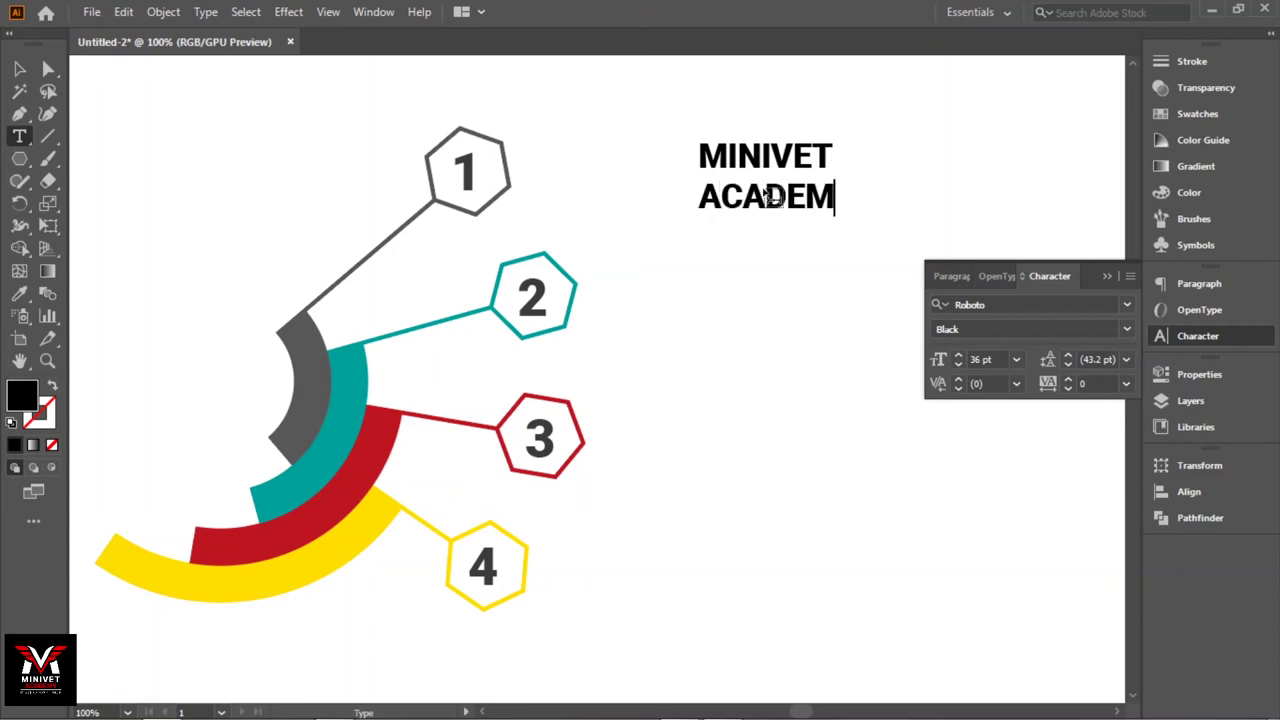
type("Y")
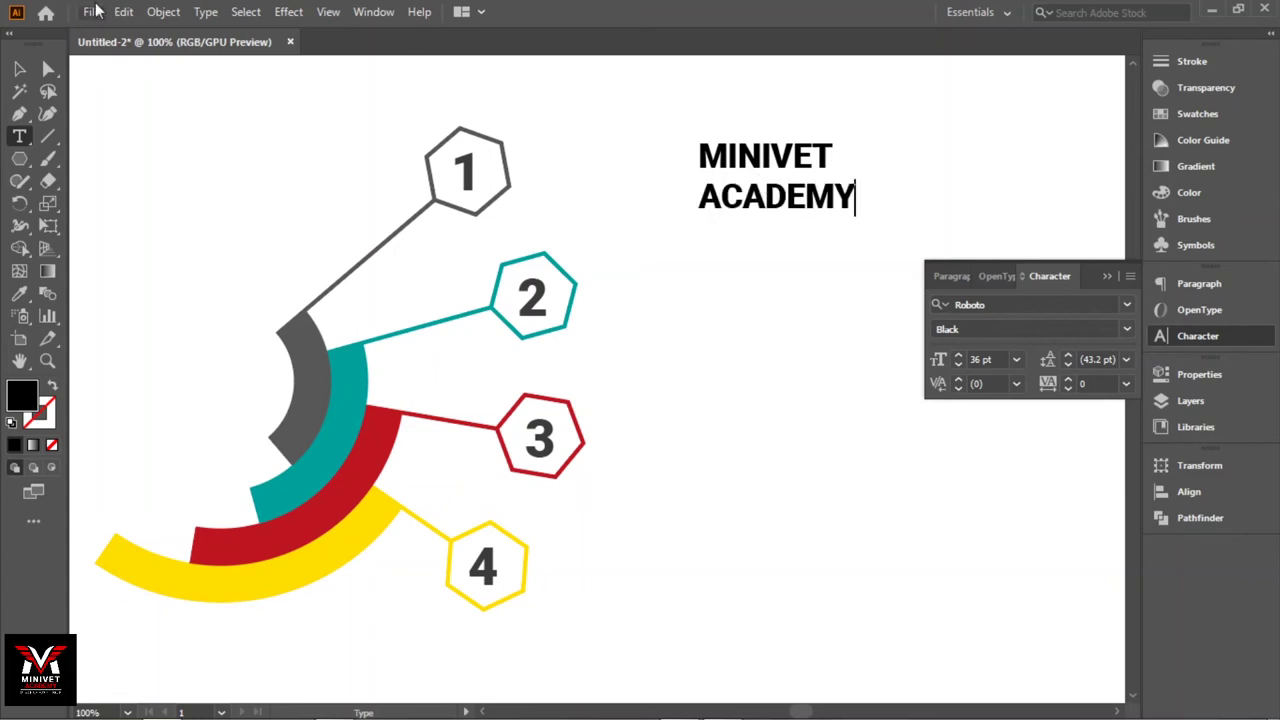
key("Escape")
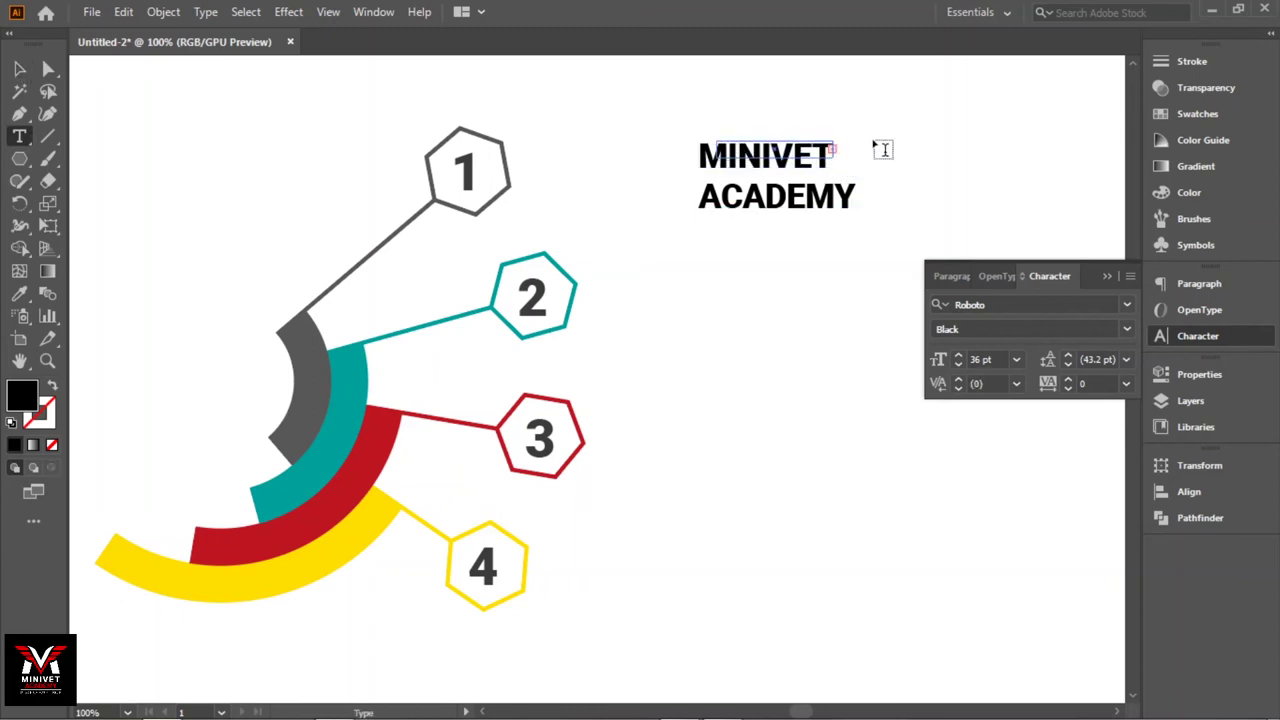
left_click(19, 68)
Set the tracking of the word MINIVET to 200
left_click(216, 100)
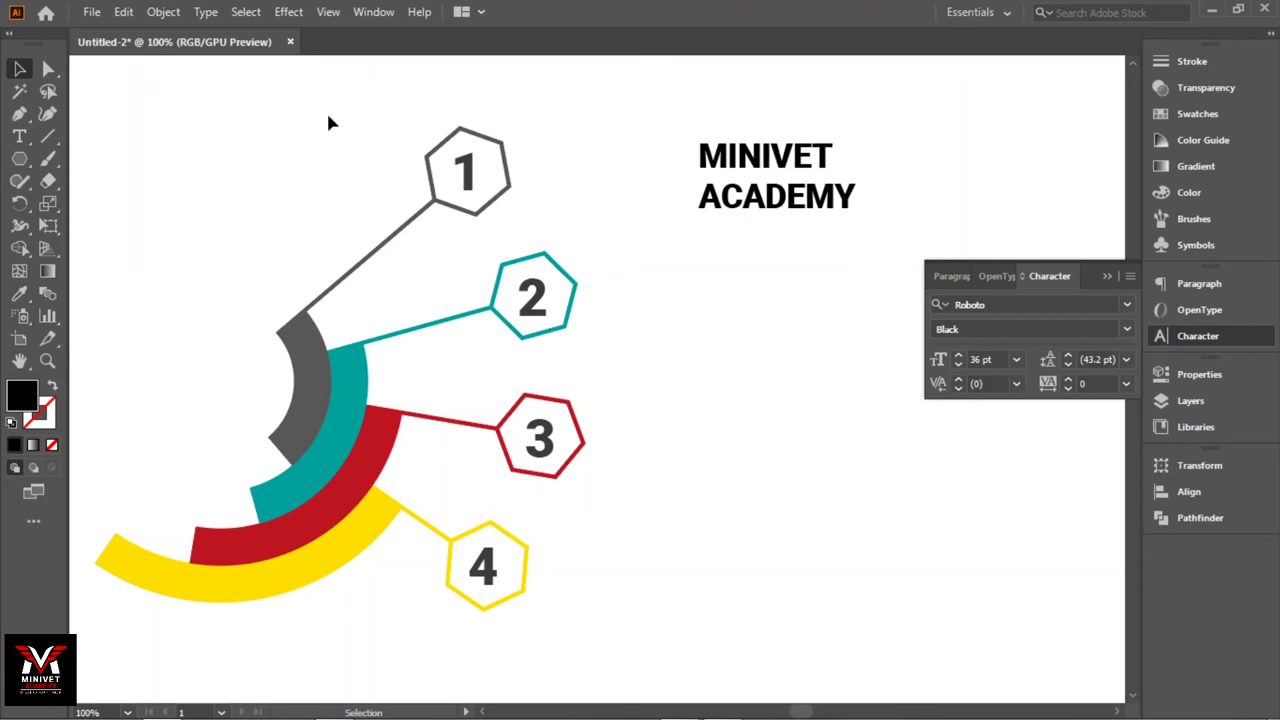
double_click(822, 155)
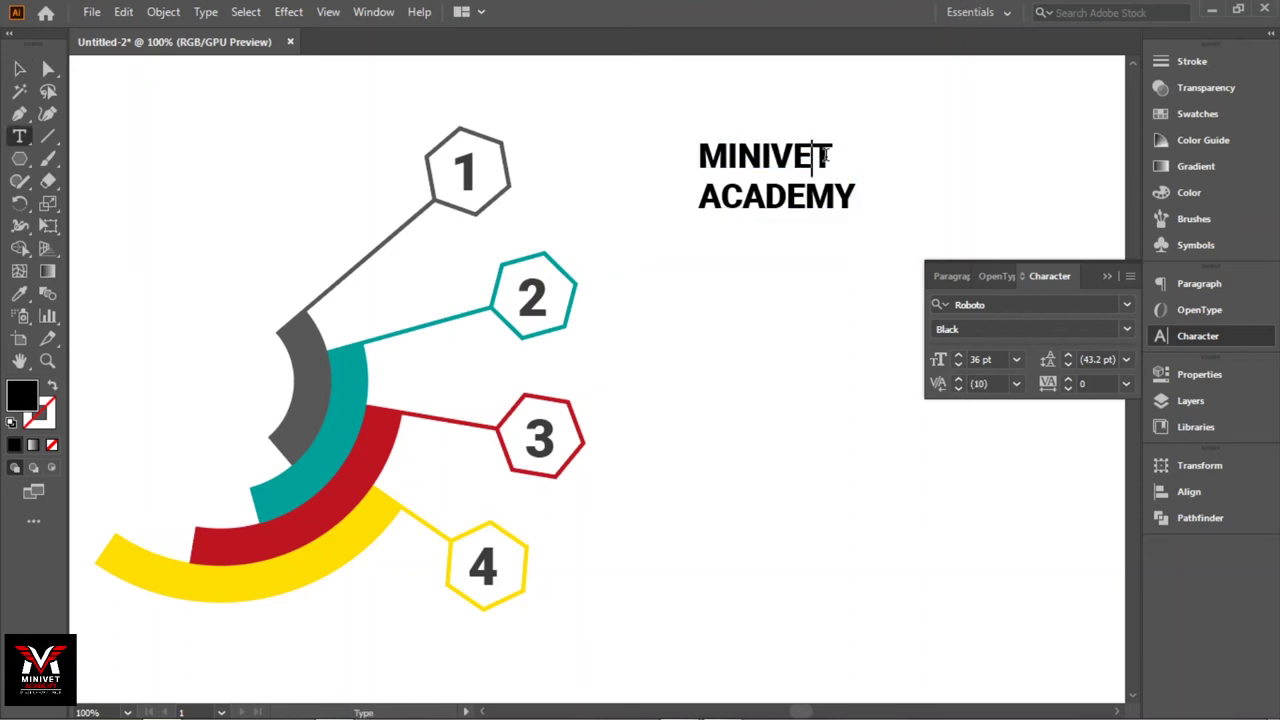
left_click_drag(824, 155, 690, 148)
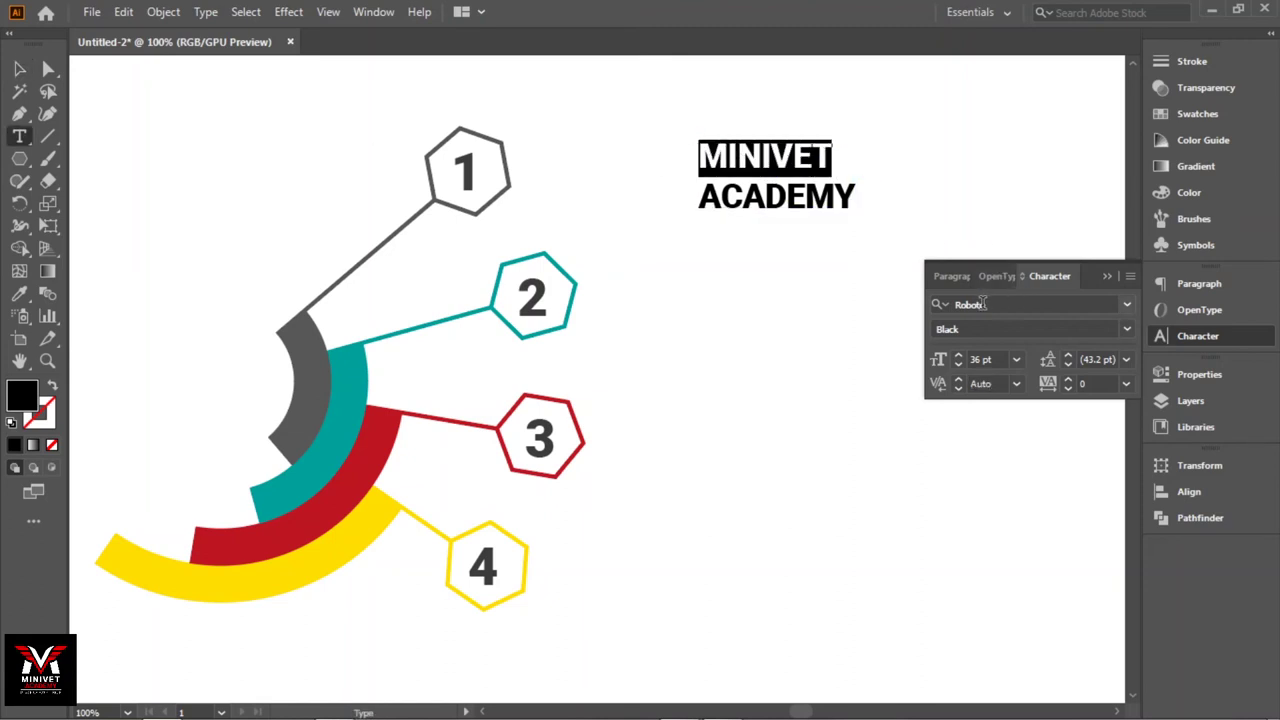
left_click(1126, 383)
left_click(1150, 683)
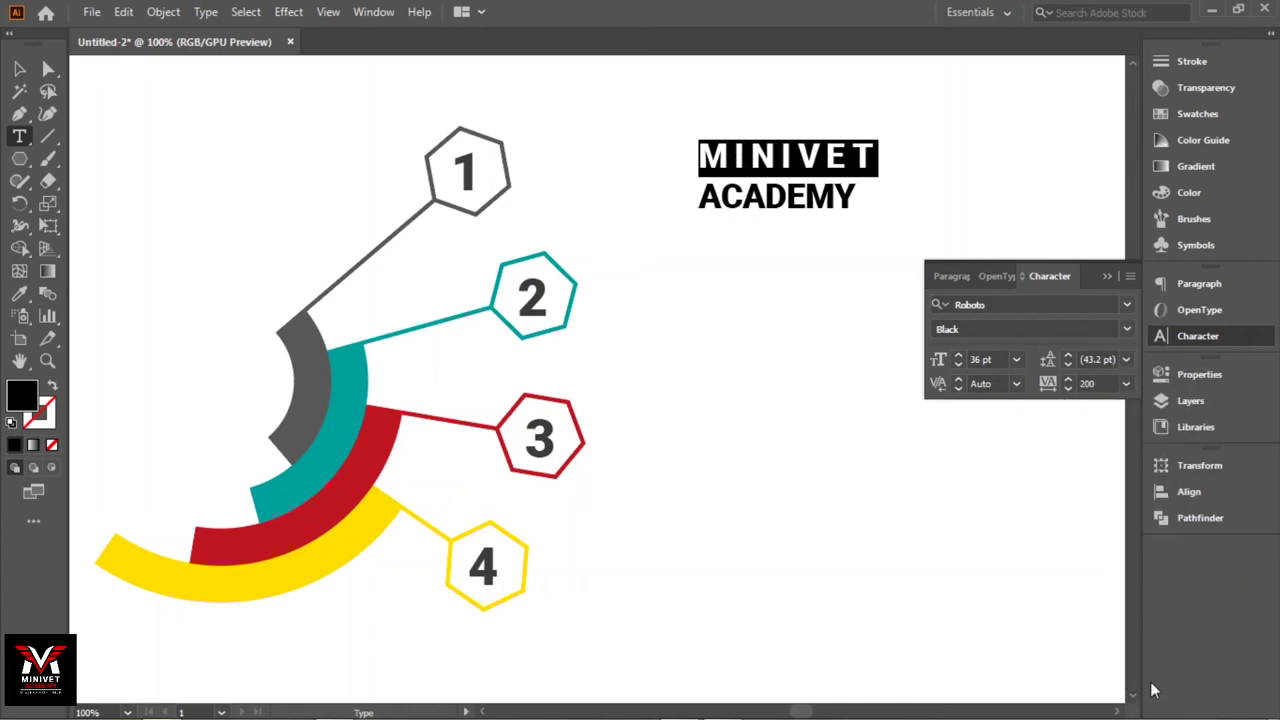
Select ACADEMY and search the font list for 'iso' typefaces
left_click(850, 196)
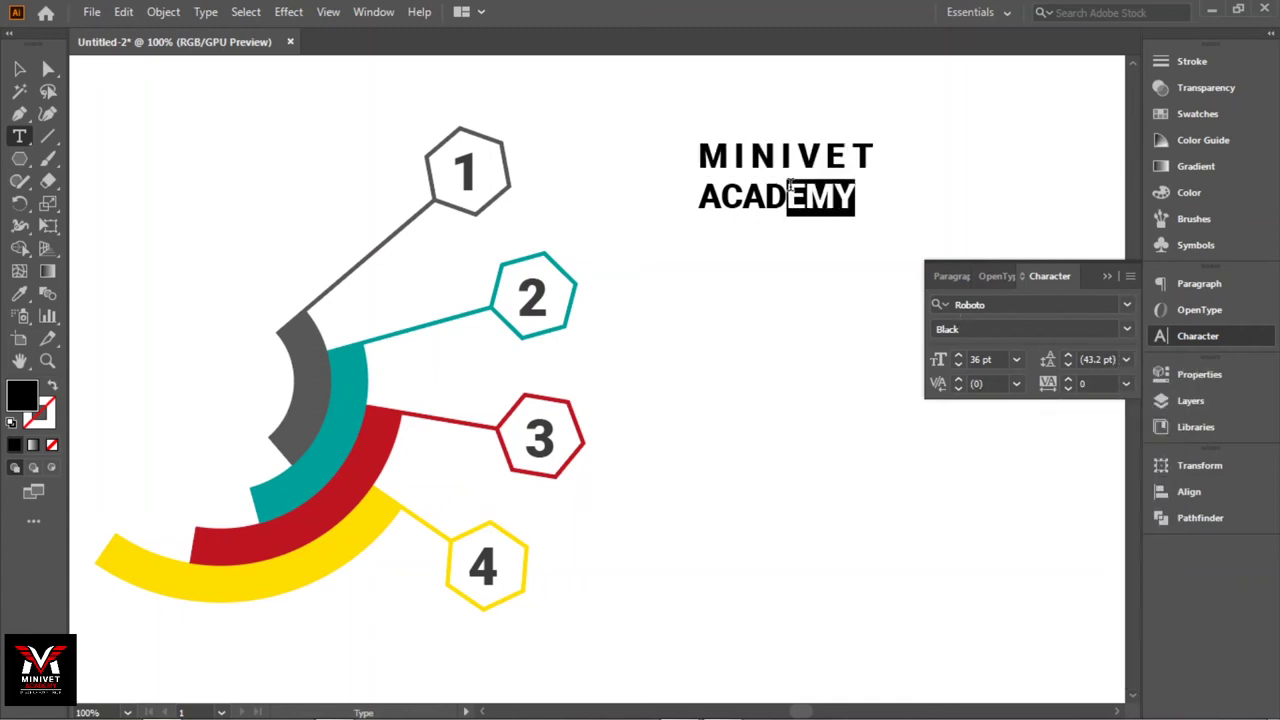
left_click_drag(850, 196, 699, 196)
left_click(1061, 300)
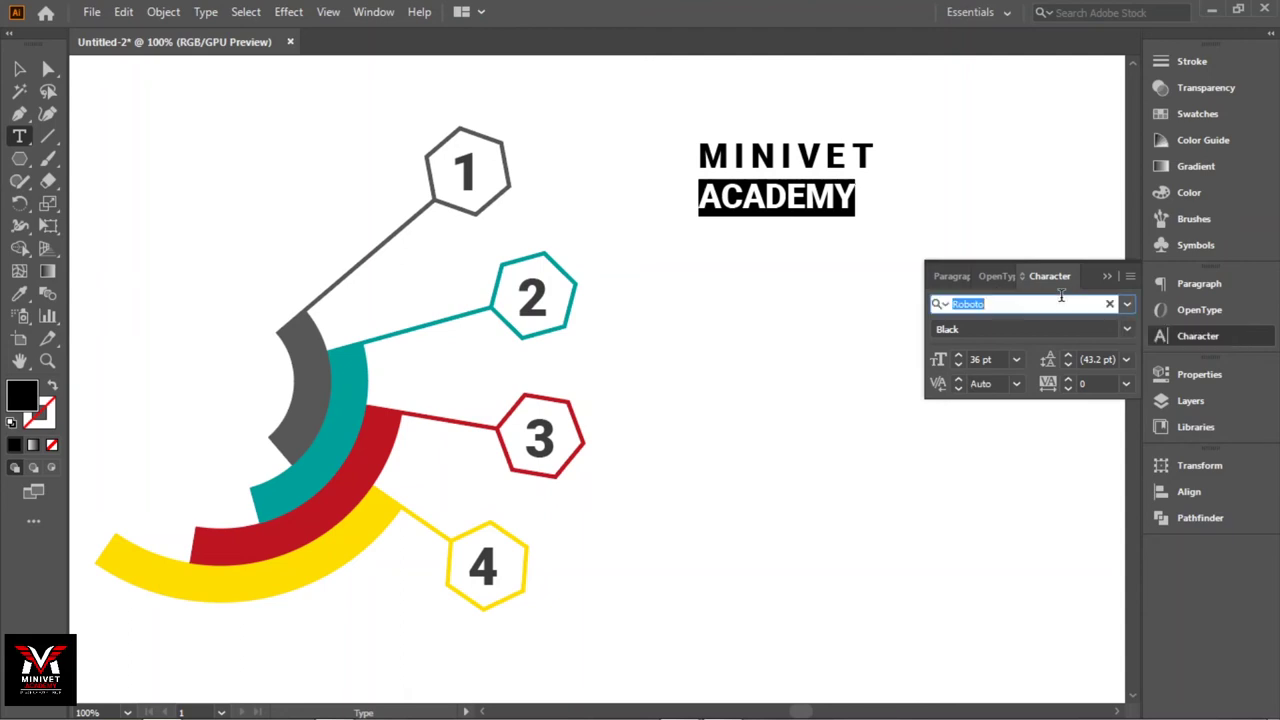
type("is")
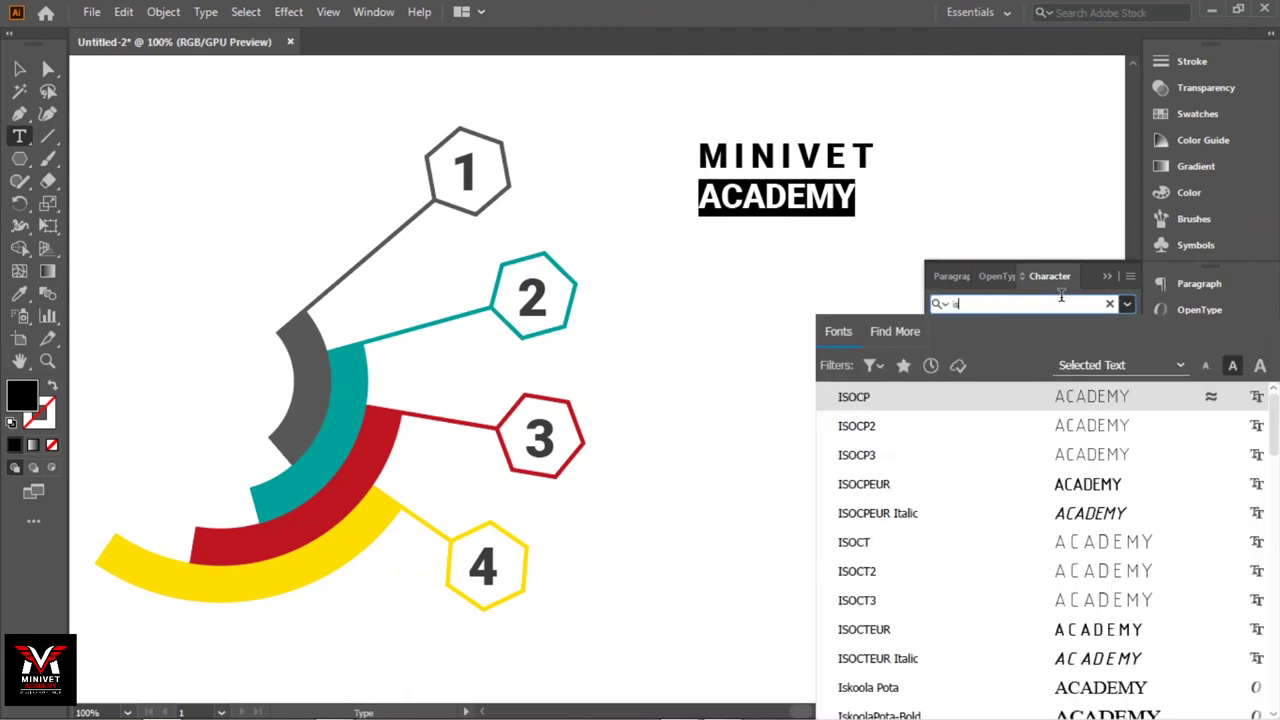
type("o")
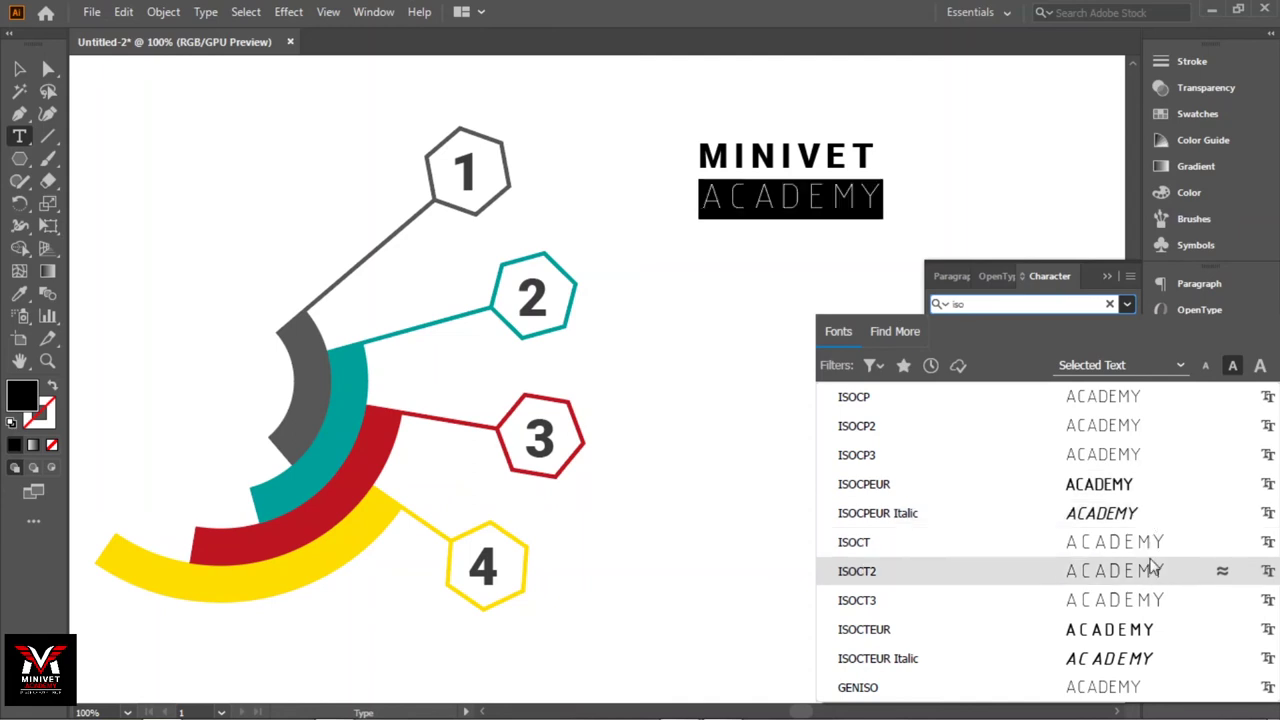
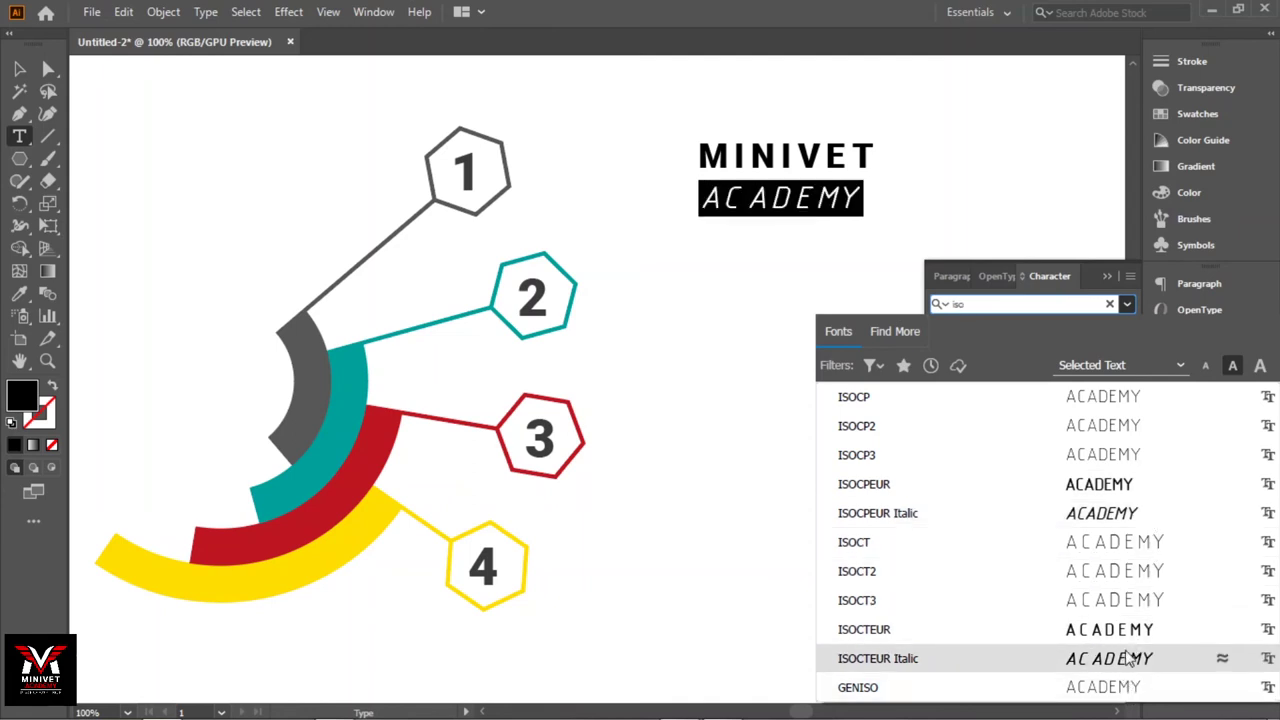
Format ACADEMY in GENISO at 21 pt with letter tracking of 700
left_click(1133, 690)
left_click(1127, 383)
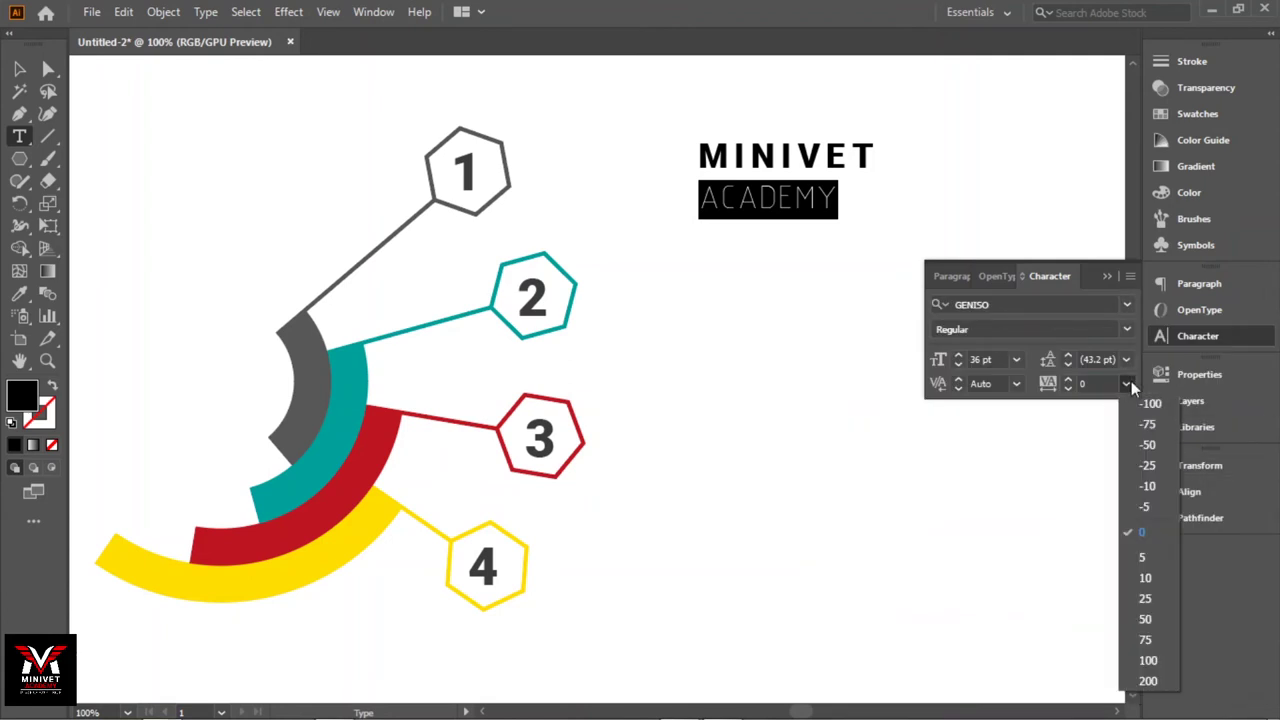
left_click(1145, 678)
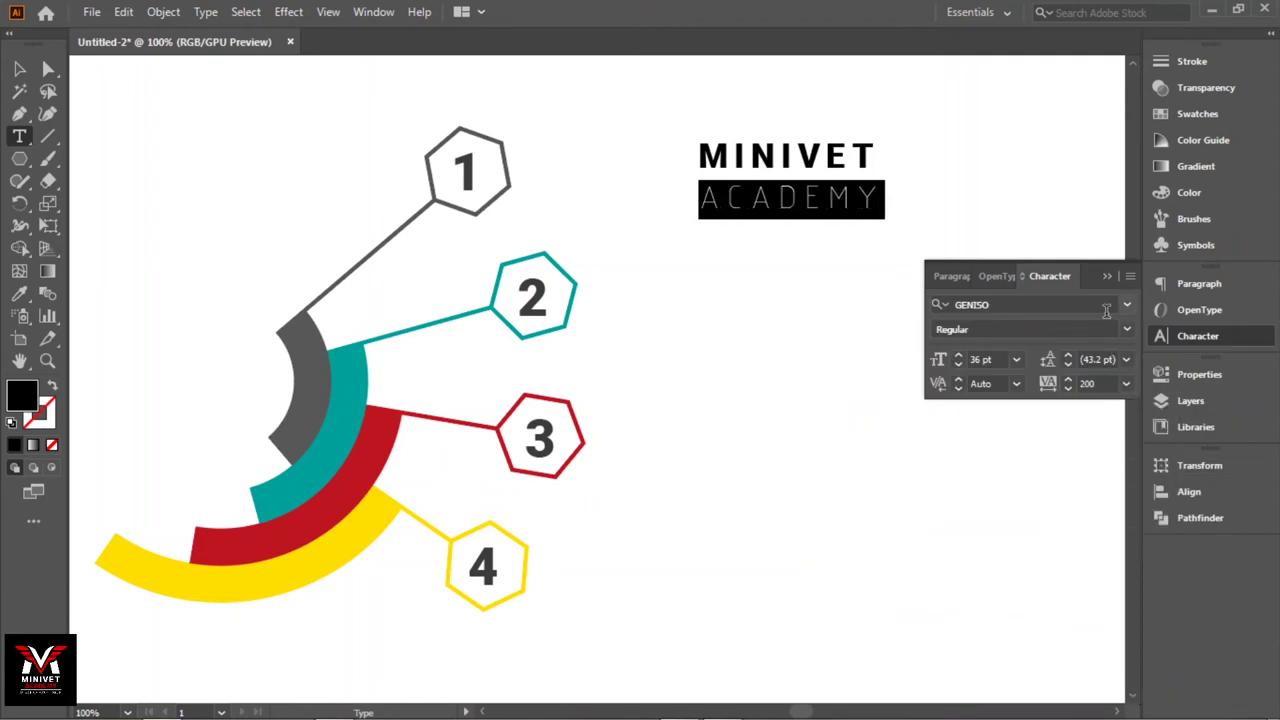
left_click(1016, 359)
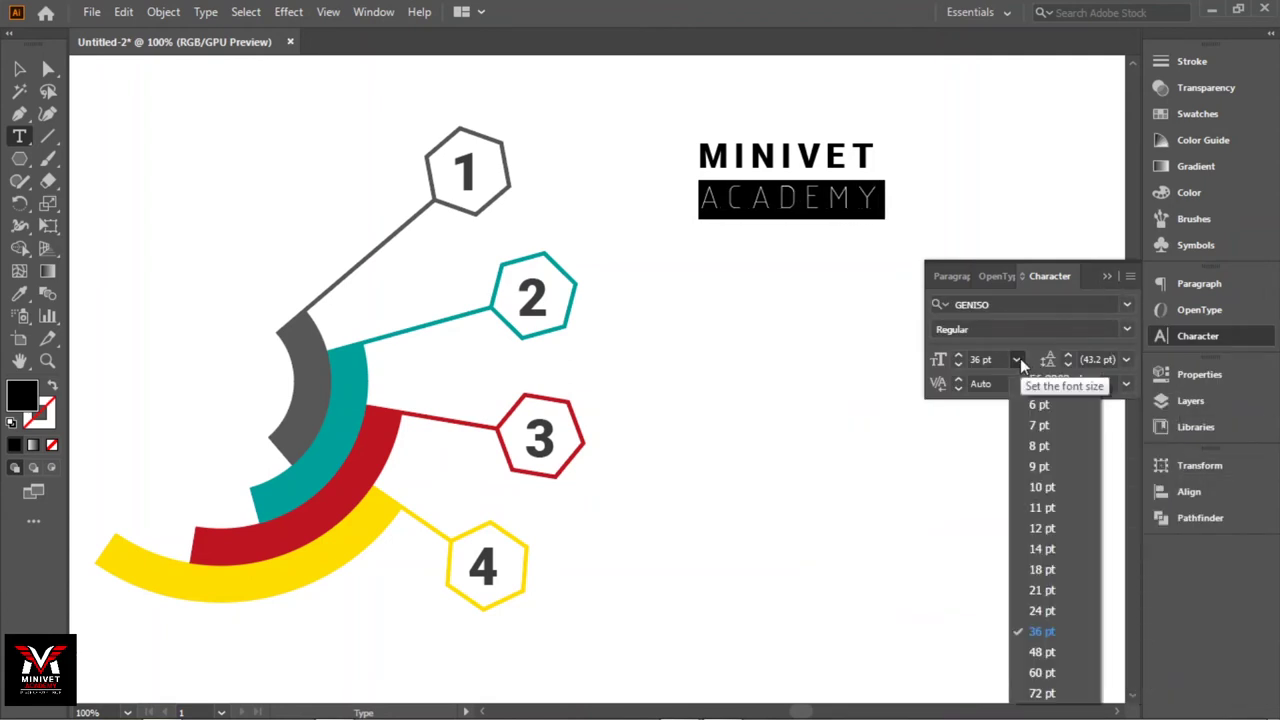
left_click(1042, 594)
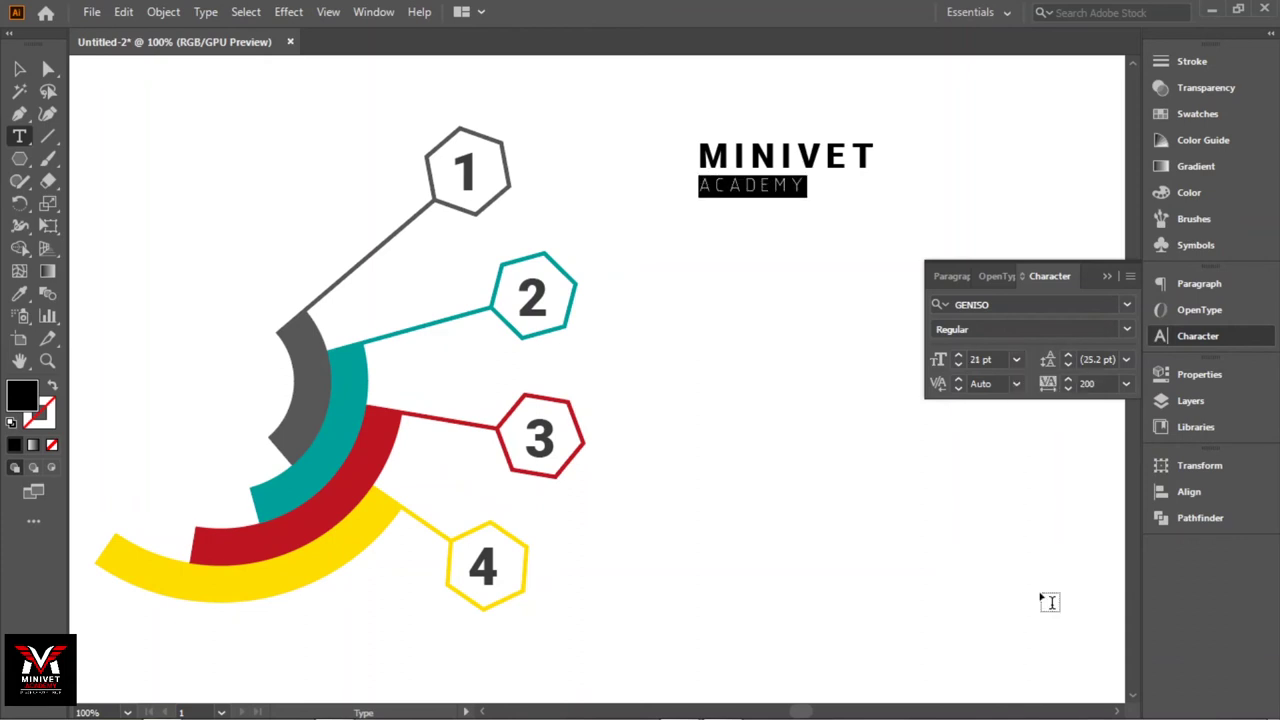
left_click(1096, 382)
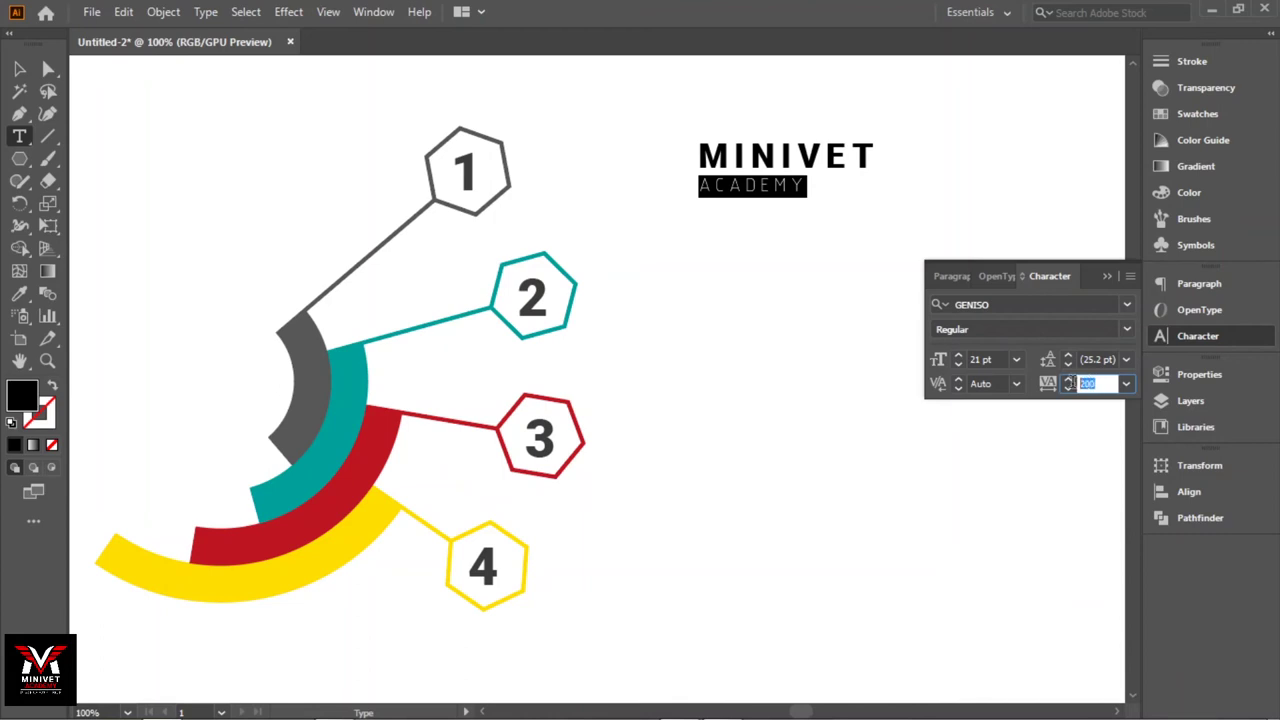
type("5")
key("Return")
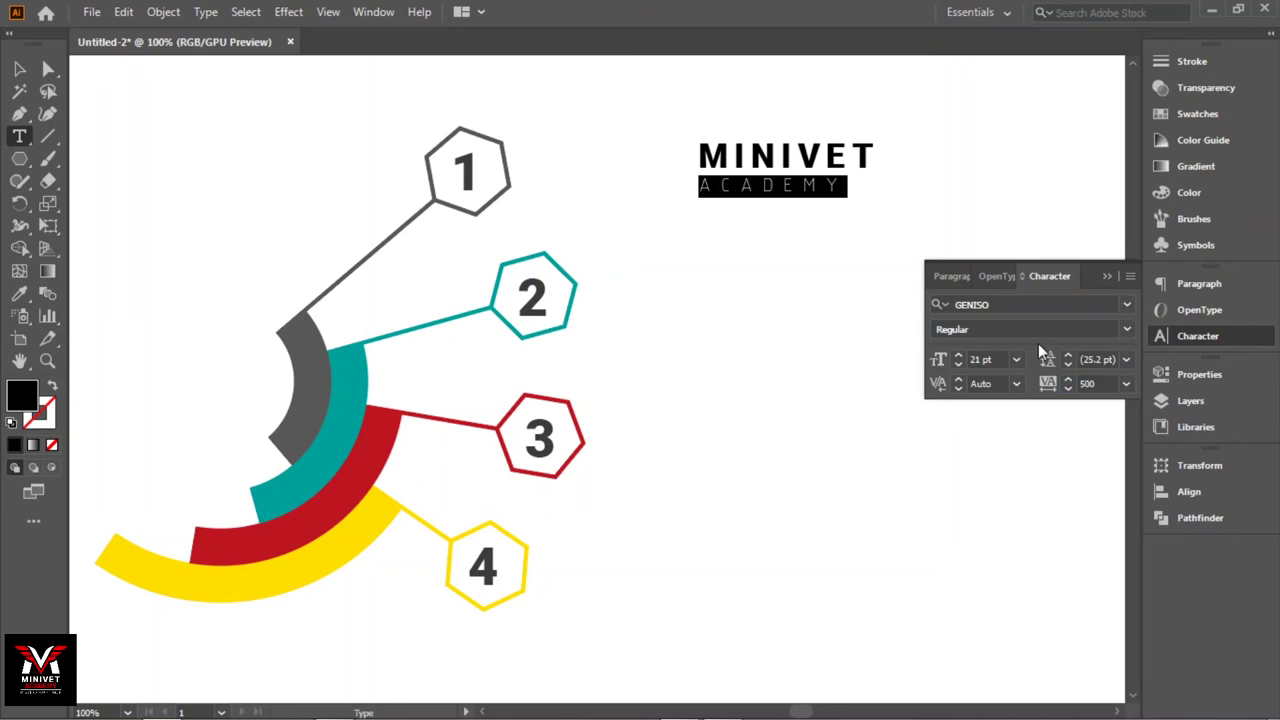
left_click(1092, 383)
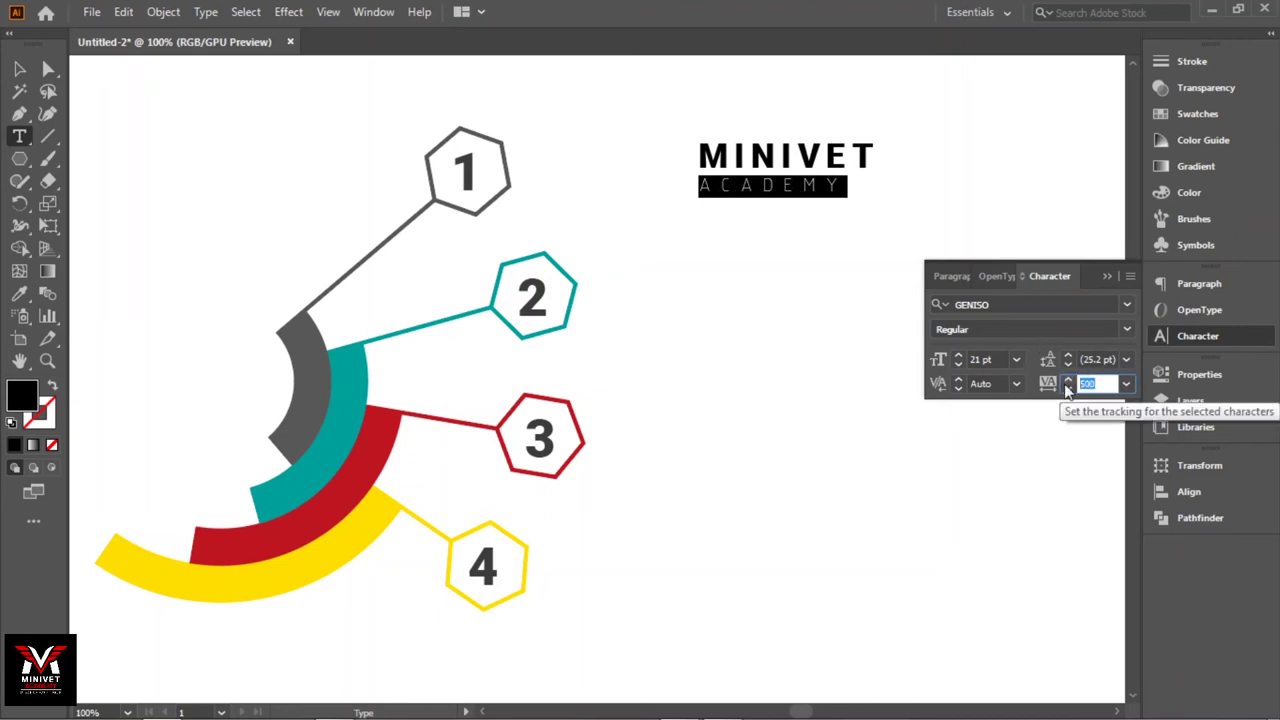
type("70")
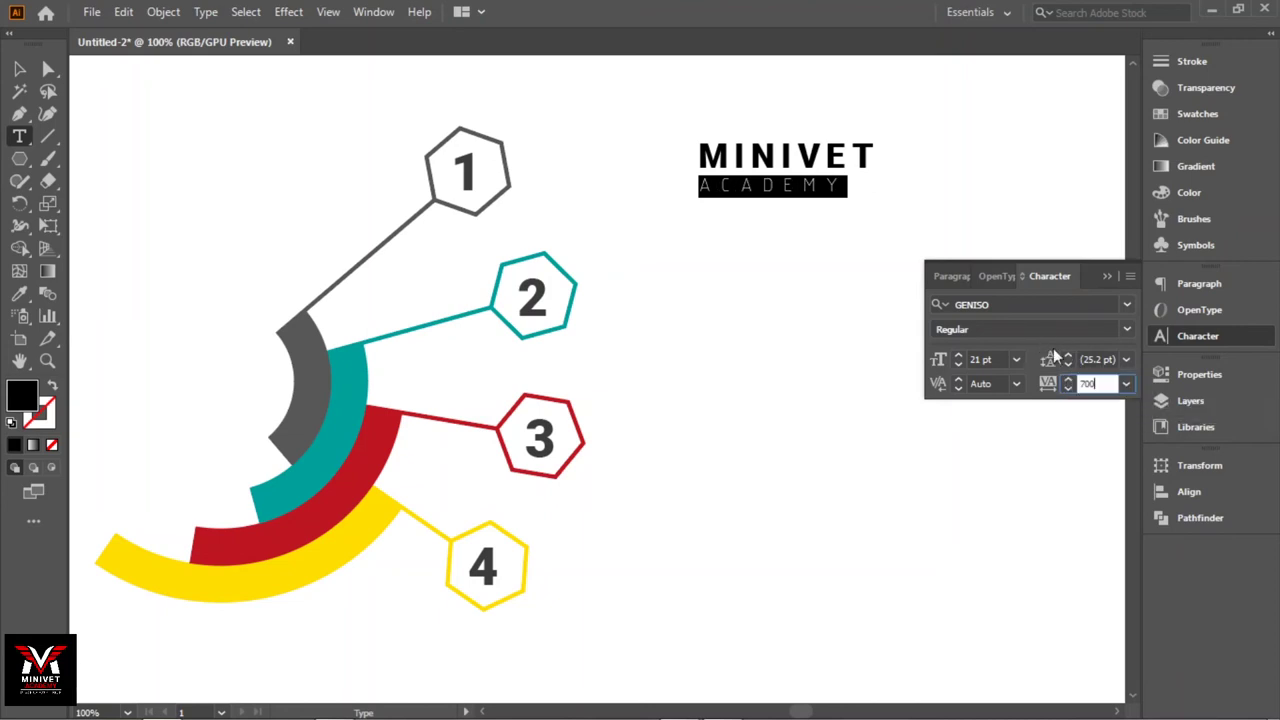
key("Return")
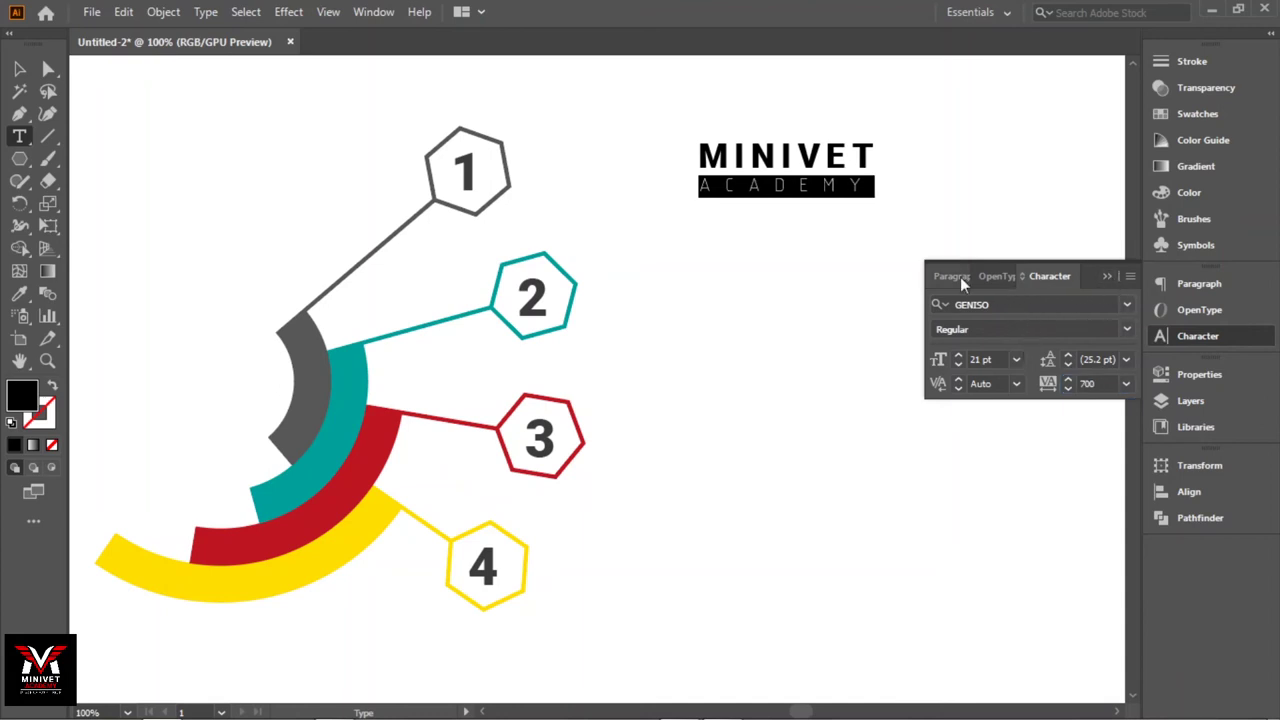
Centre-align the MINIVET and ACADEMY lines and shift the title block up and left
left_click(19, 68)
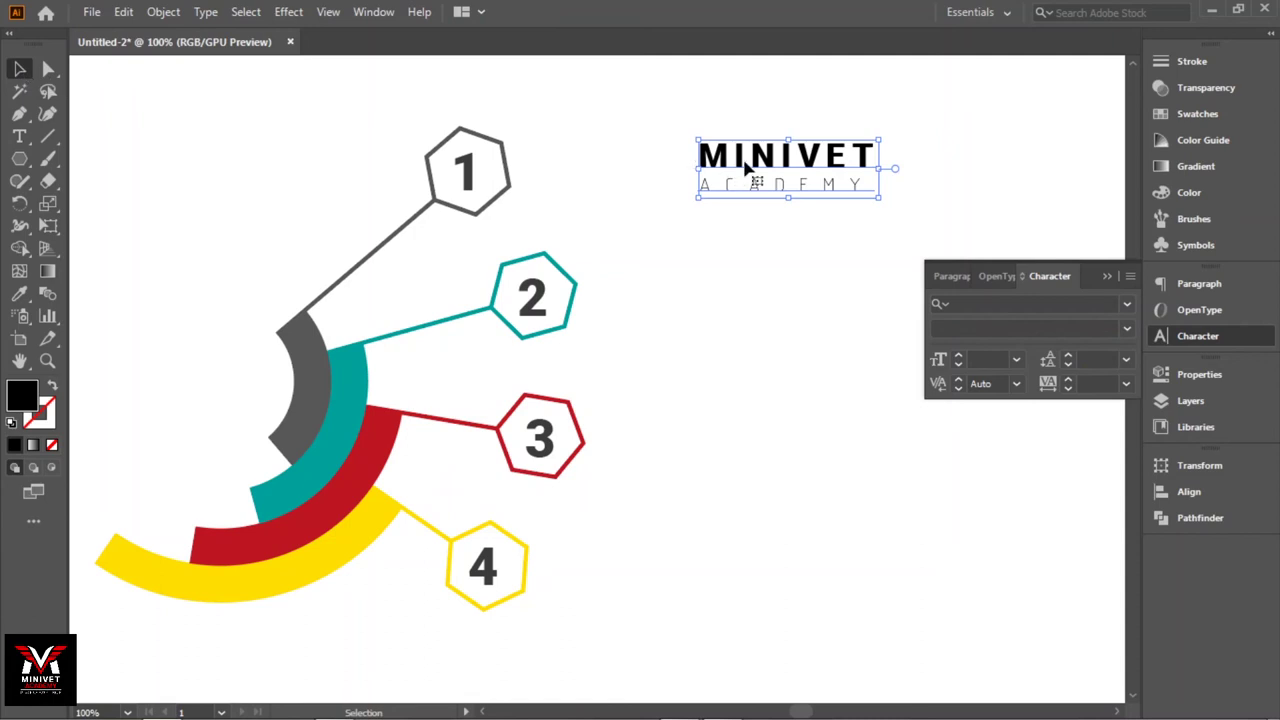
left_click(950, 276)
left_click(971, 306)
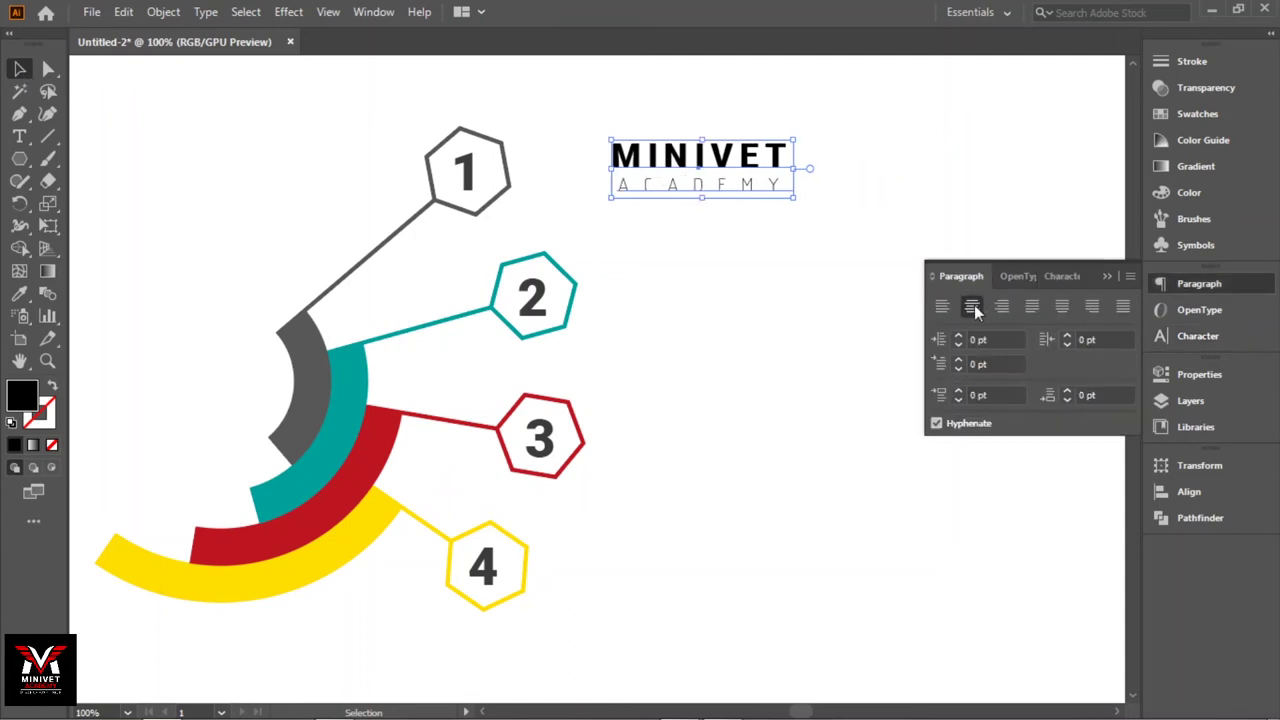
left_click(1105, 277)
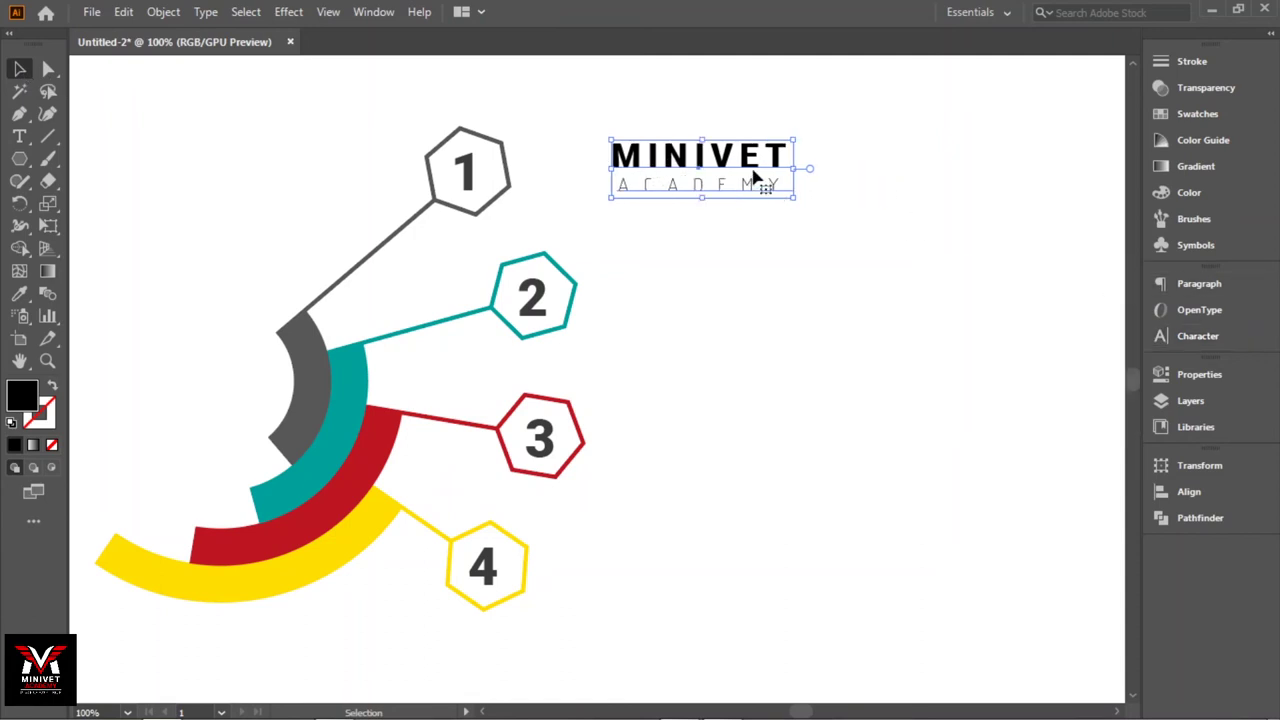
left_click(845, 170)
mouse_move(754, 165)
left_mouse_down()
mouse_move(797, 142)
mouse_move(834, 178)
mouse_move(826, 171)
left_mouse_up()
left_click(899, 191)
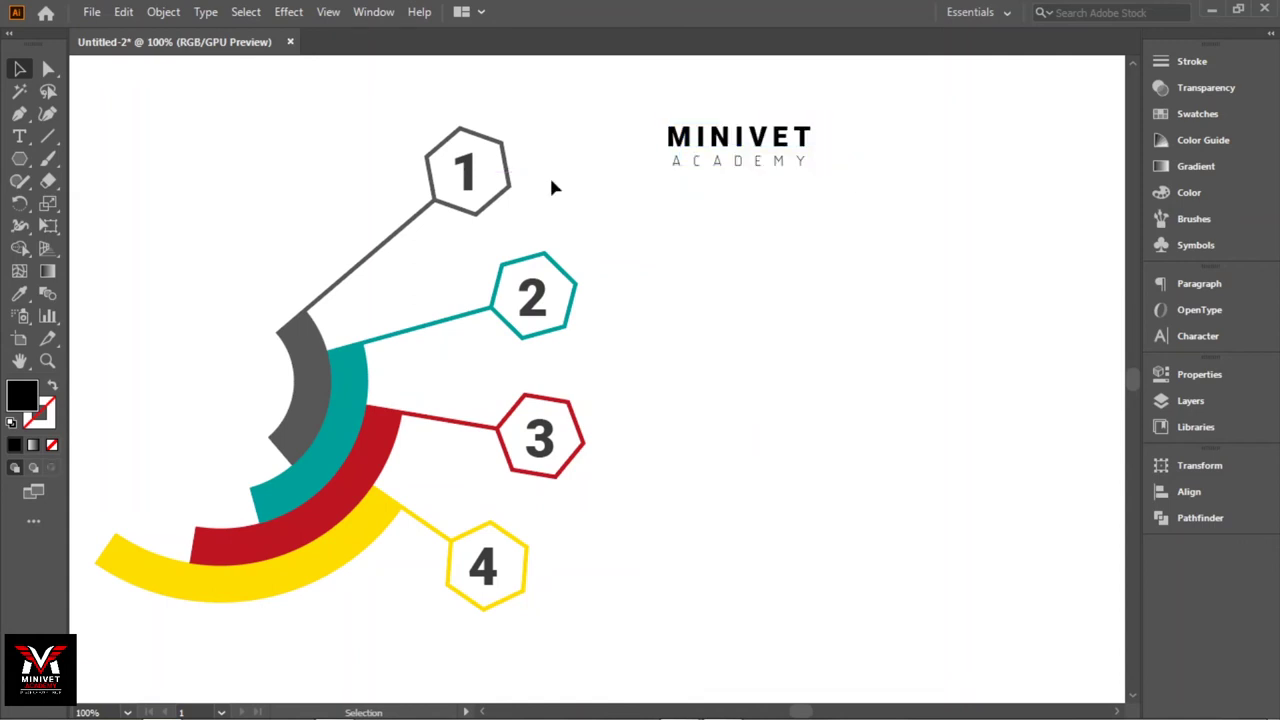
Draw an unfilled rectangle beneath ACADEMY to hold the body text
left_click_drag(19, 159, 75, 155)
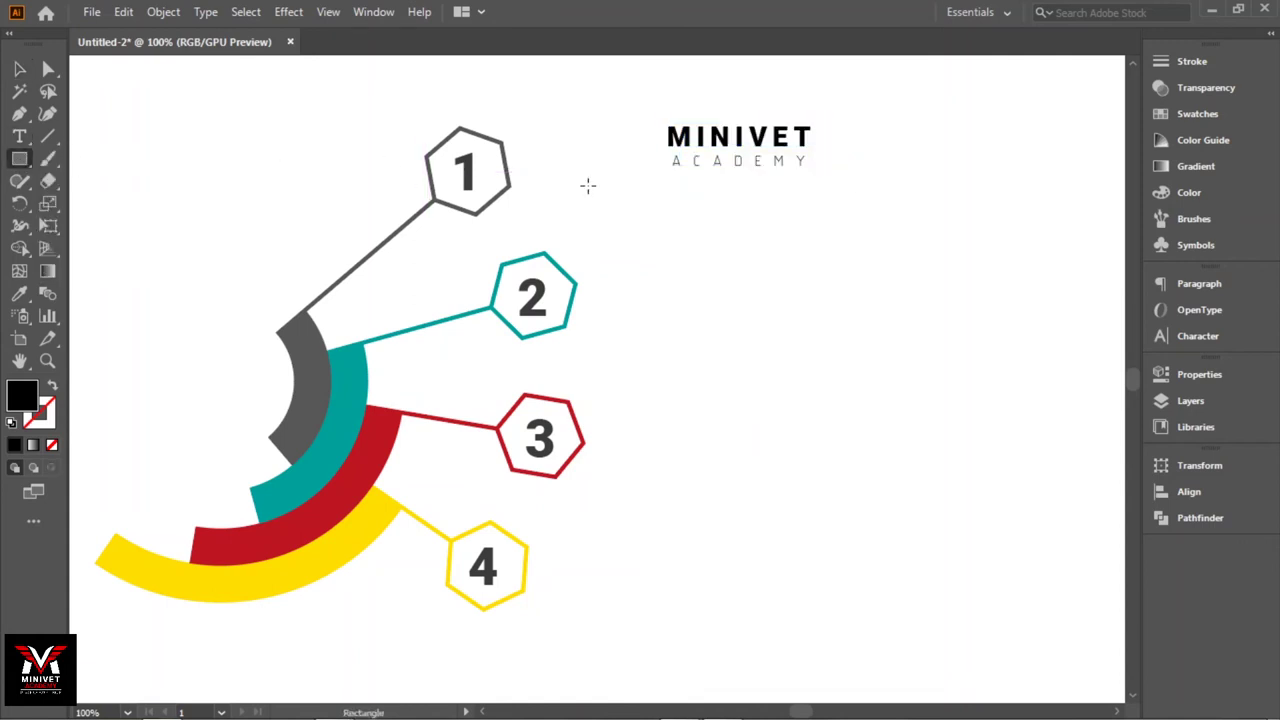
left_click_drag(667, 173, 812, 236)
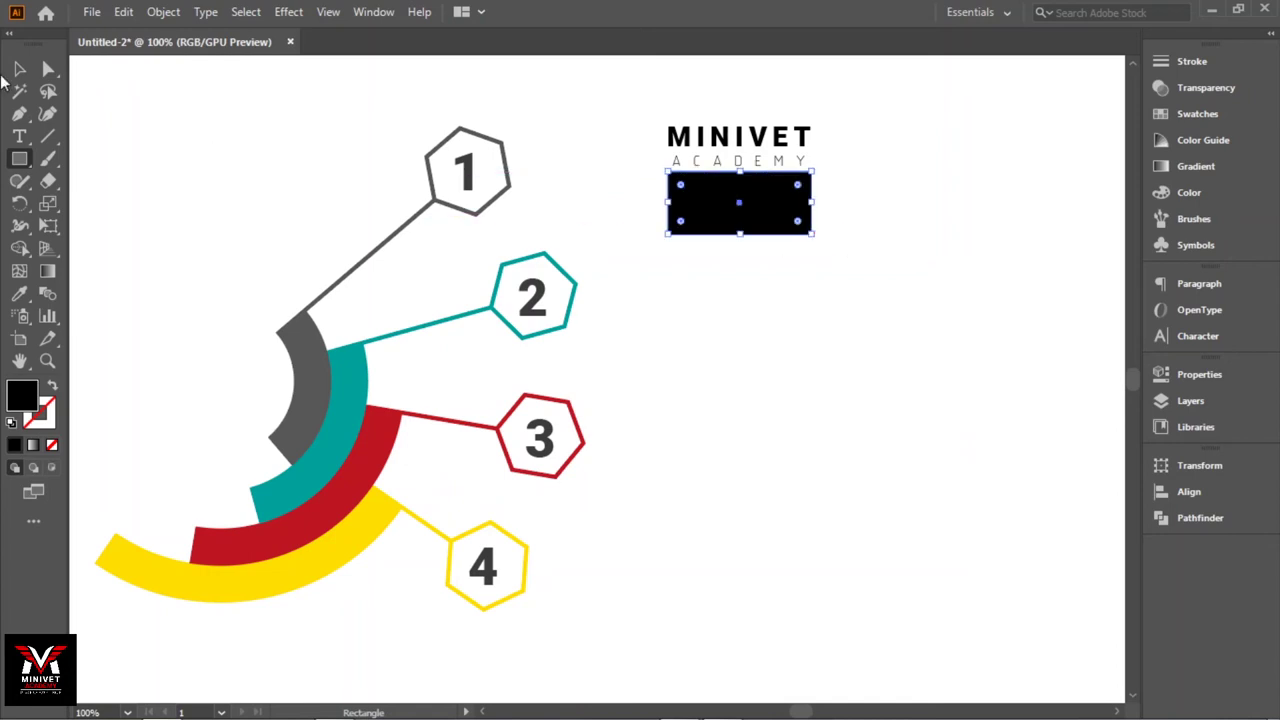
left_click(19, 68)
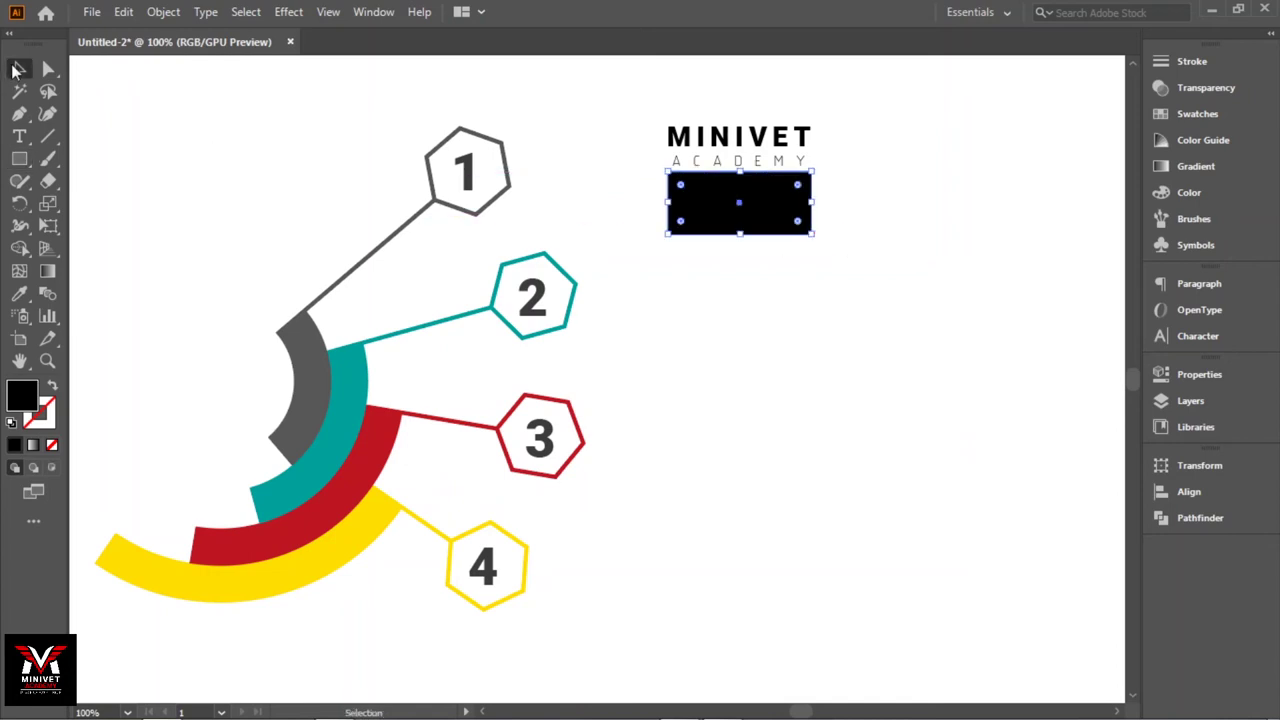
left_click(53, 385)
Fill the rectangle with 11 pt placeholder text
left_click(19, 137)
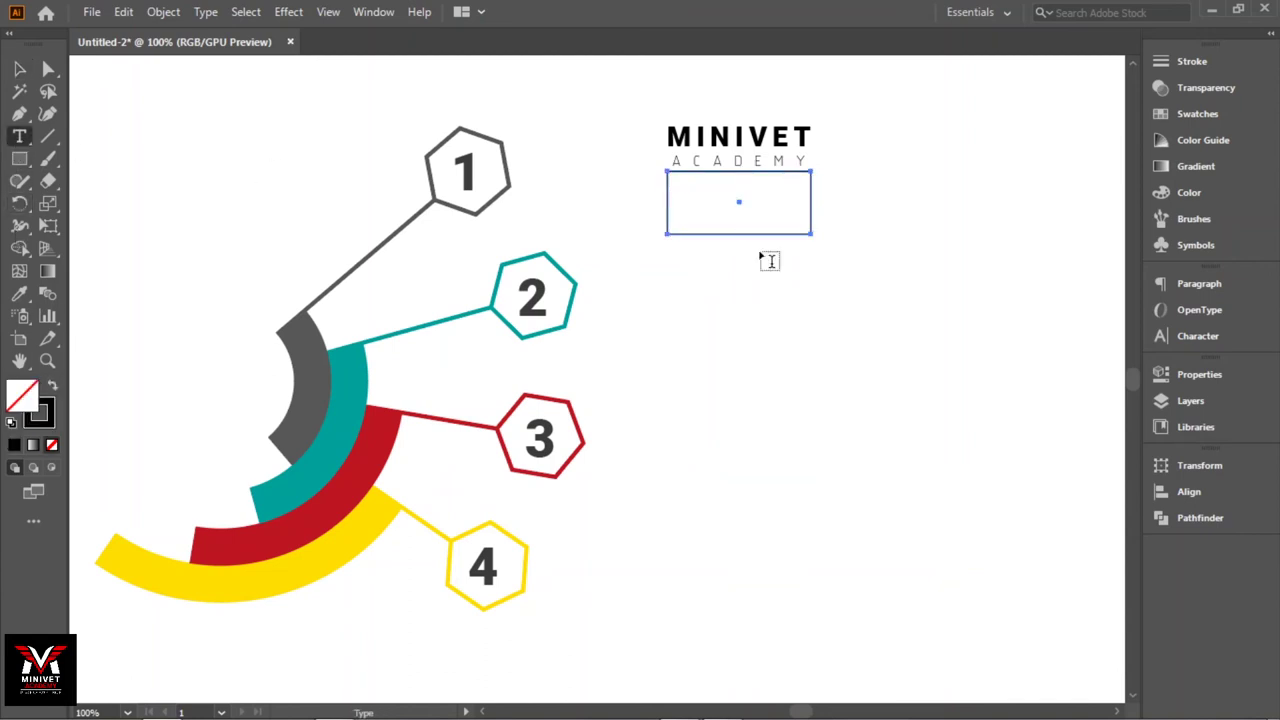
left_click(1188, 337)
left_click(1015, 360)
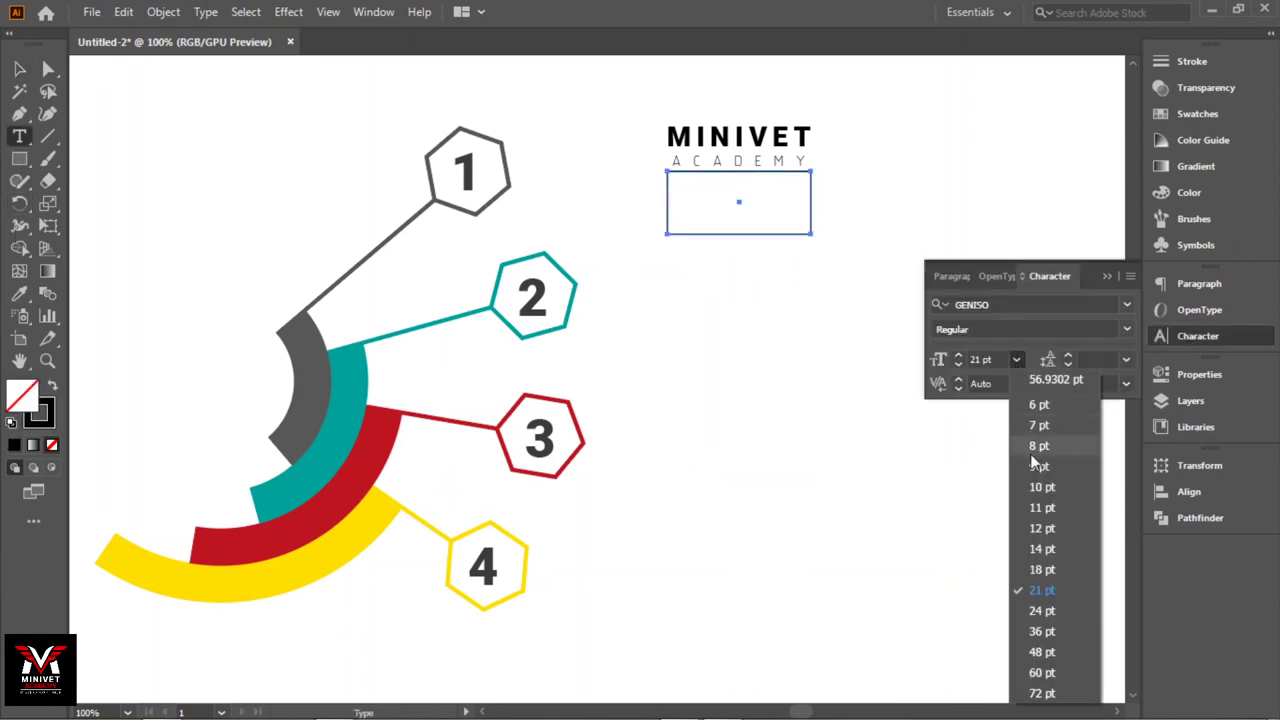
left_click(1039, 507)
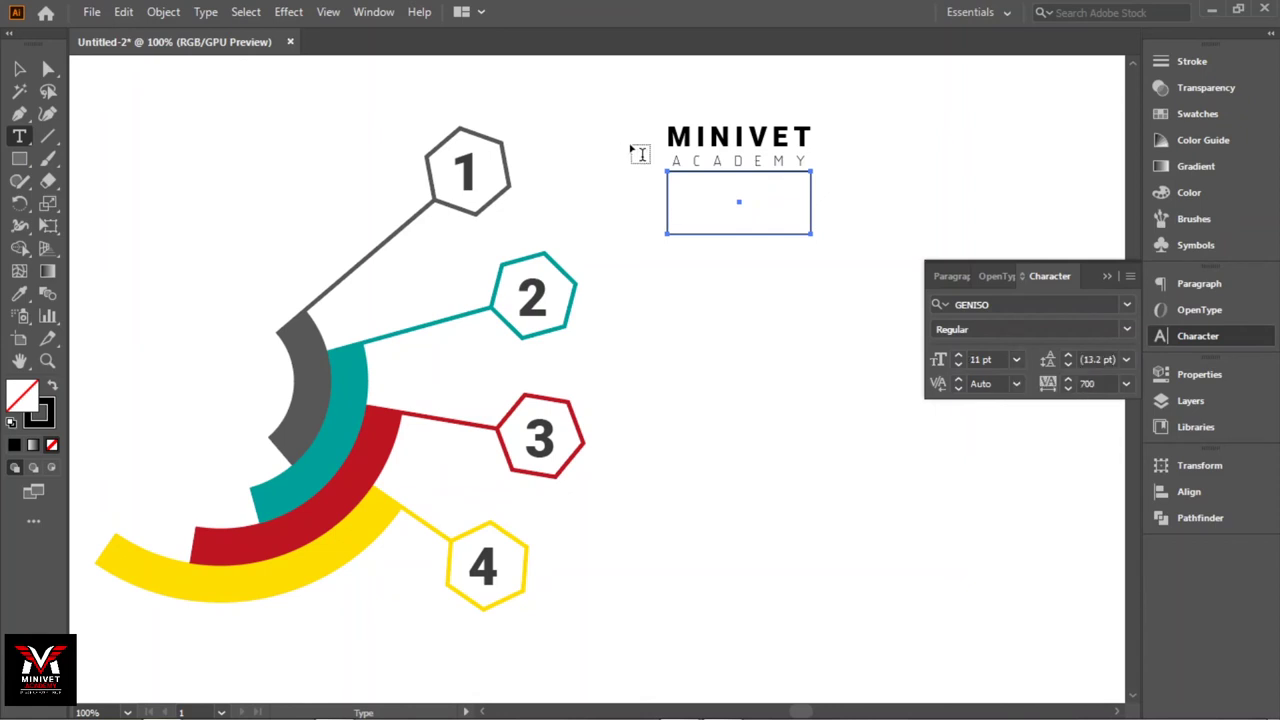
left_click(679, 194)
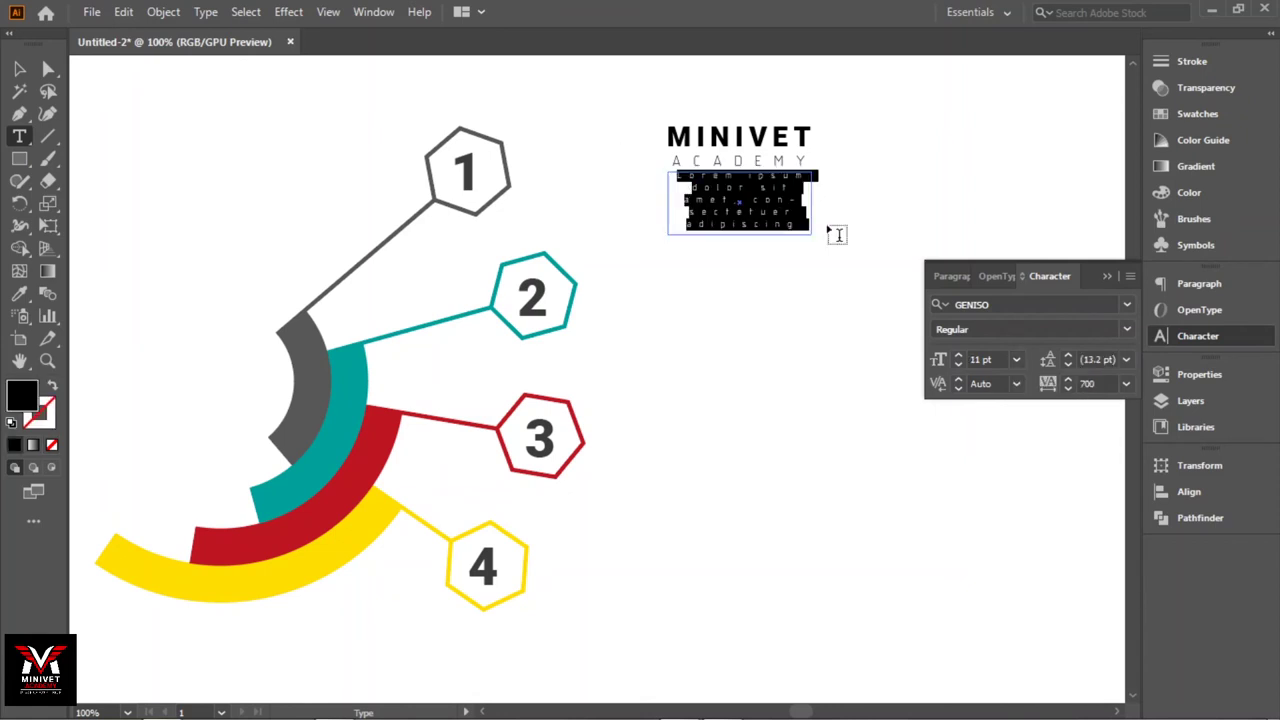
Set the placeholder text to Myriad Pro and align it left
left_click(1014, 305)
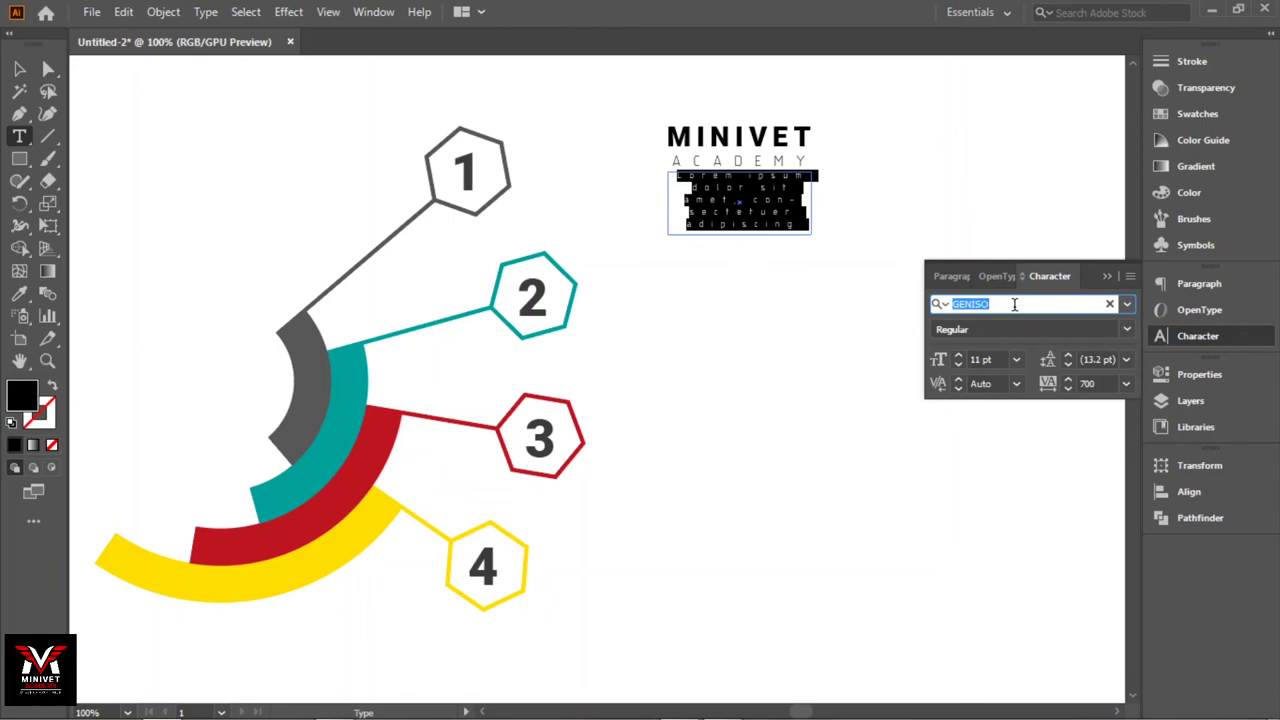
type("a")
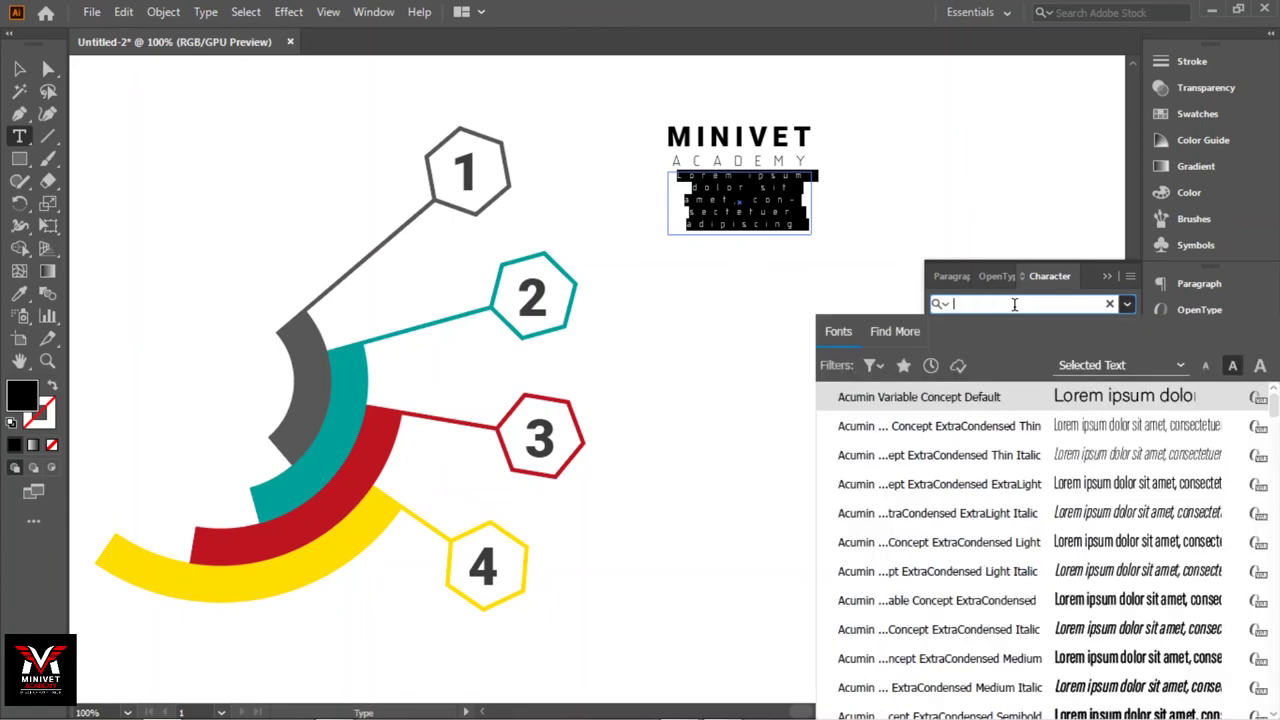
type("myriad")
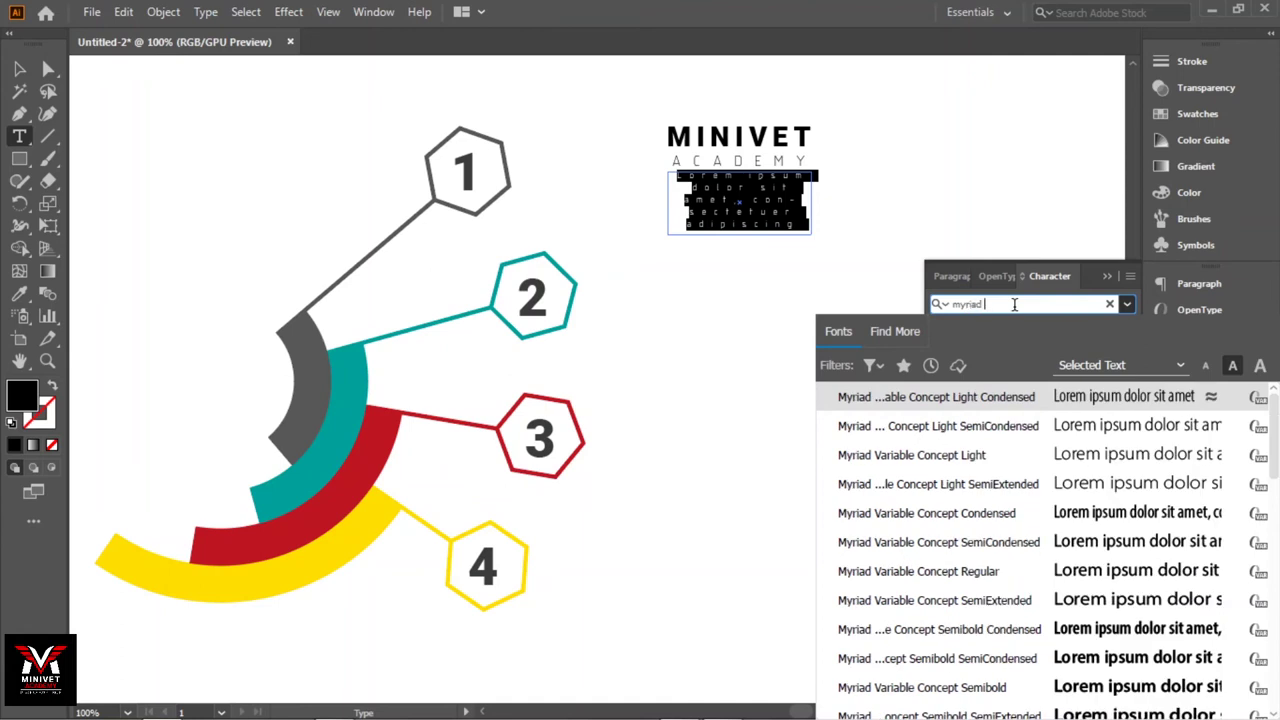
type("pr")
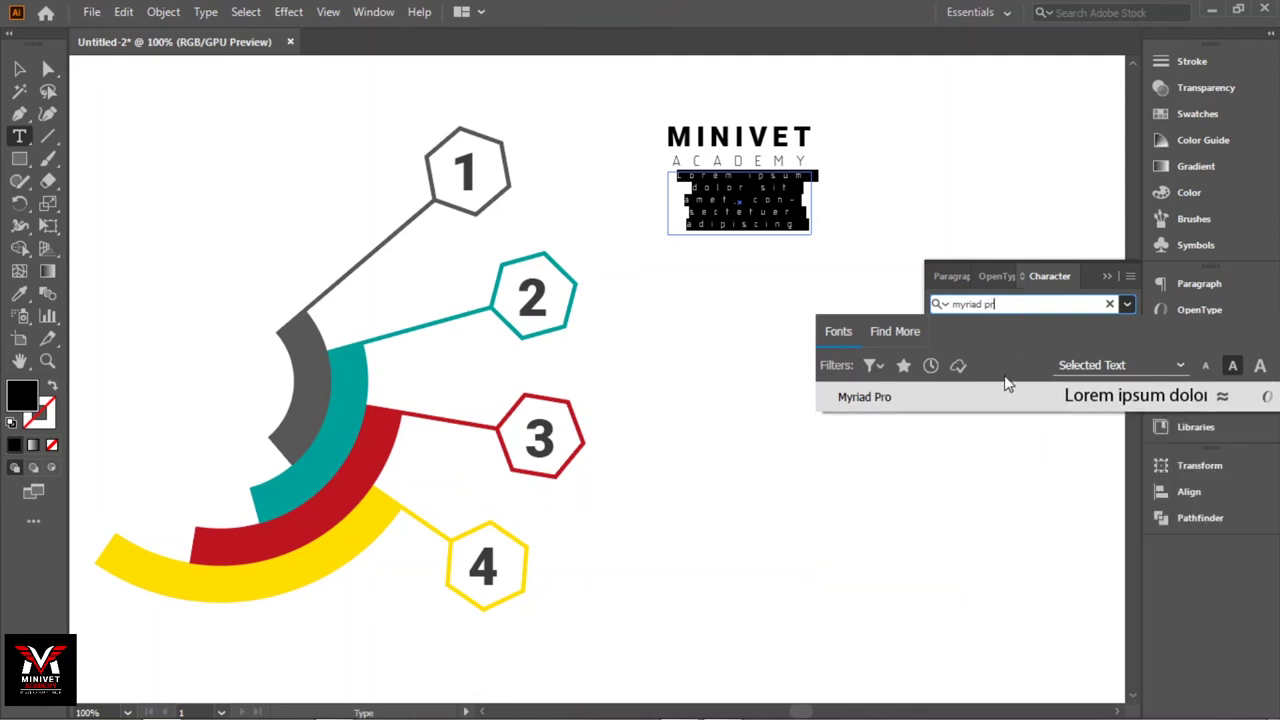
left_click(990, 401)
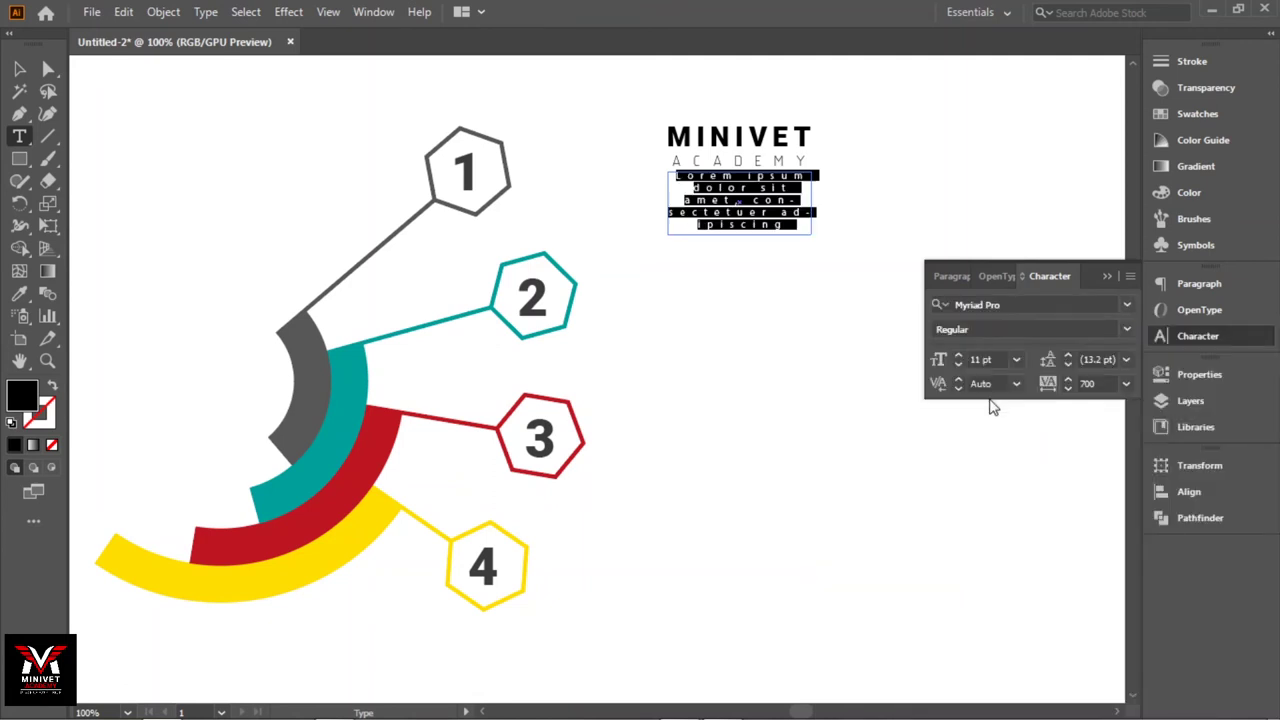
left_click(945, 283)
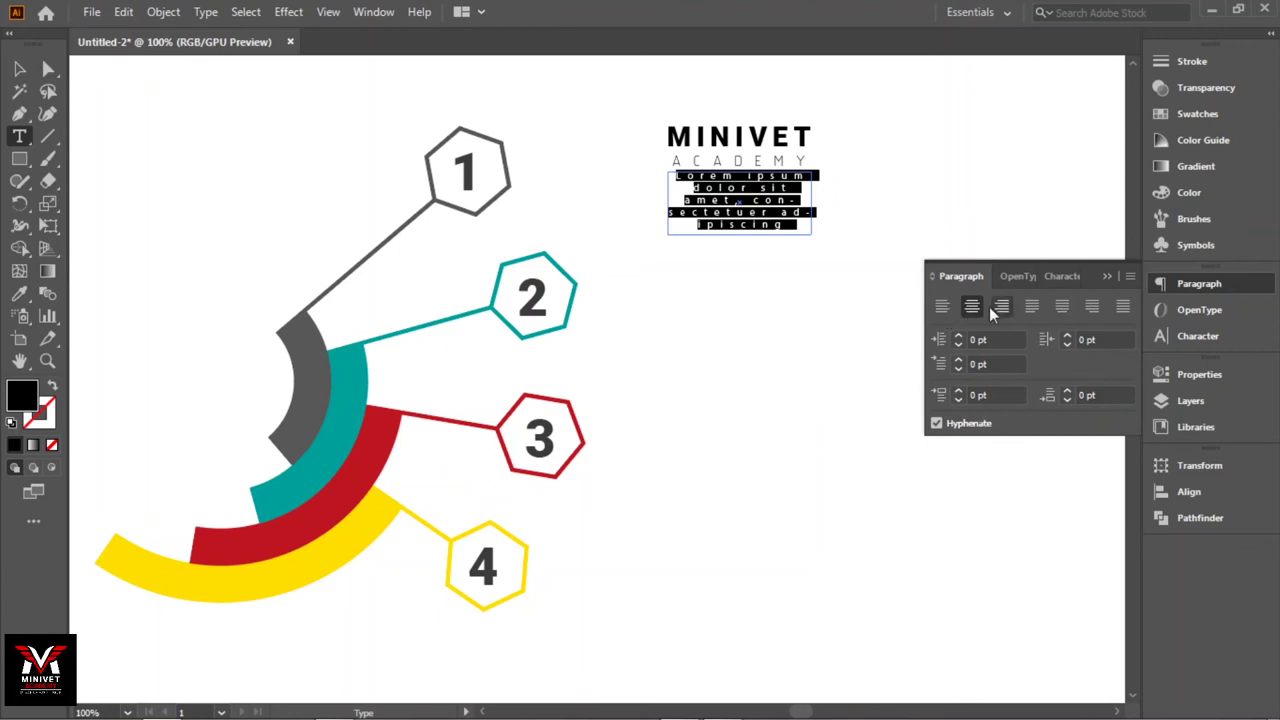
left_click(1122, 307)
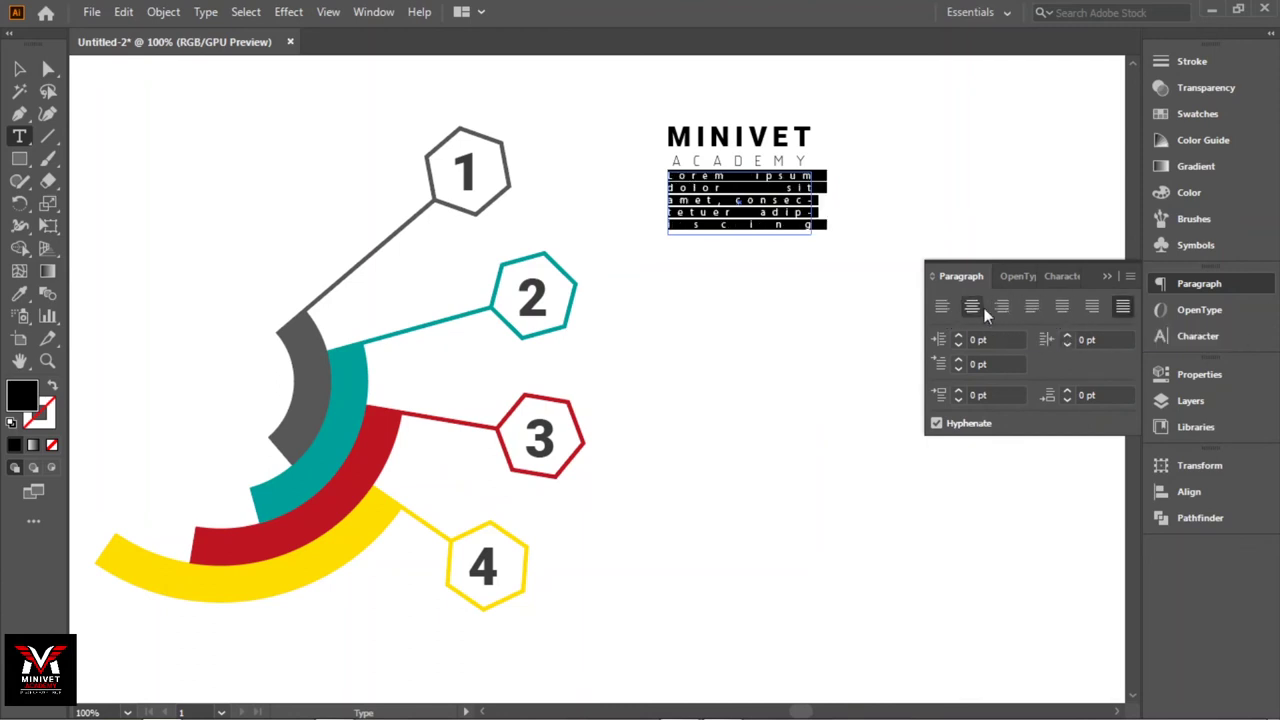
left_click(978, 309)
left_click(940, 307)
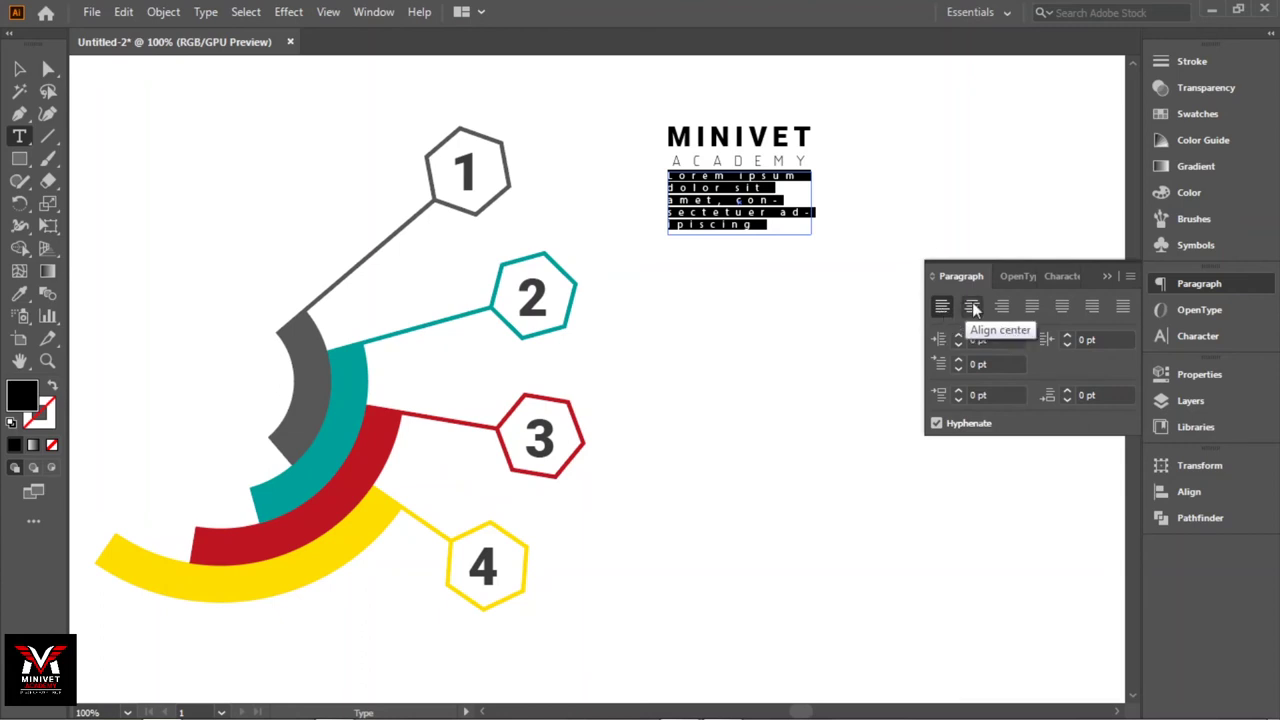
Set the Lorem ipsum paragraph to 12 pt Arial
left_click(1105, 275)
key("Escape")
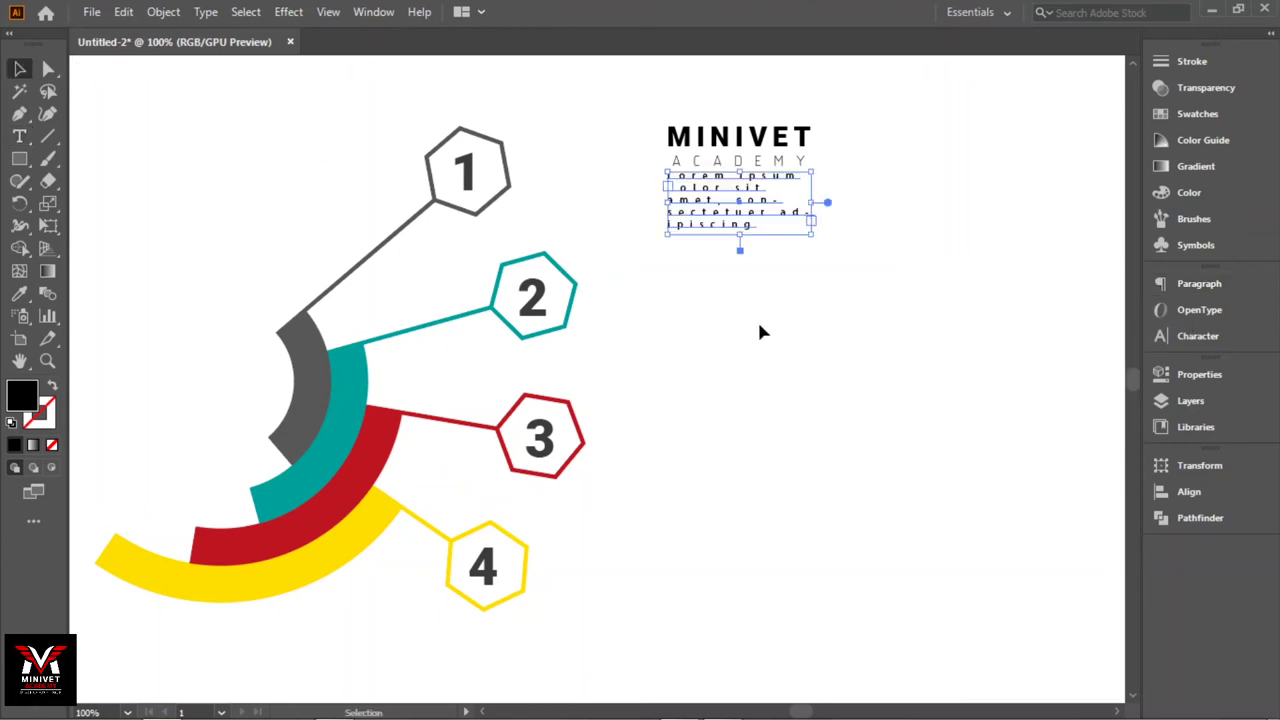
left_click(760, 332)
left_click(745, 222)
left_click(1160, 336)
left_click(1016, 360)
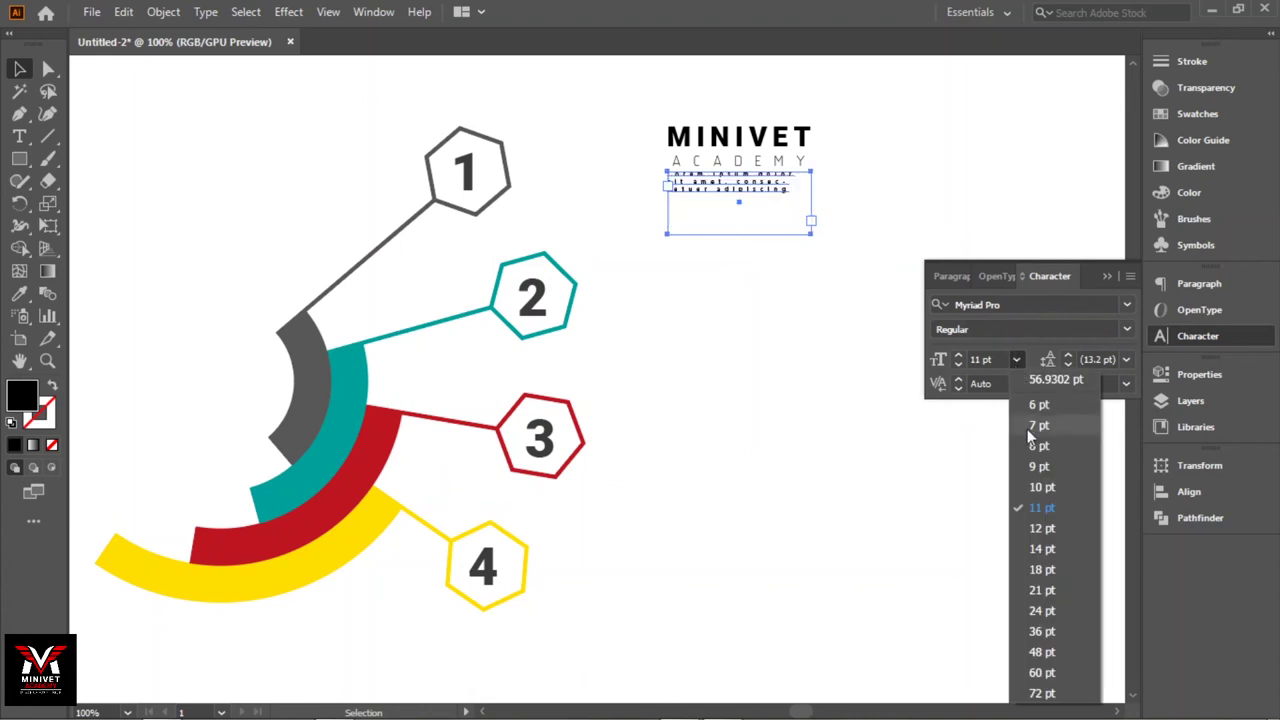
left_click(1048, 526)
left_click(1021, 304)
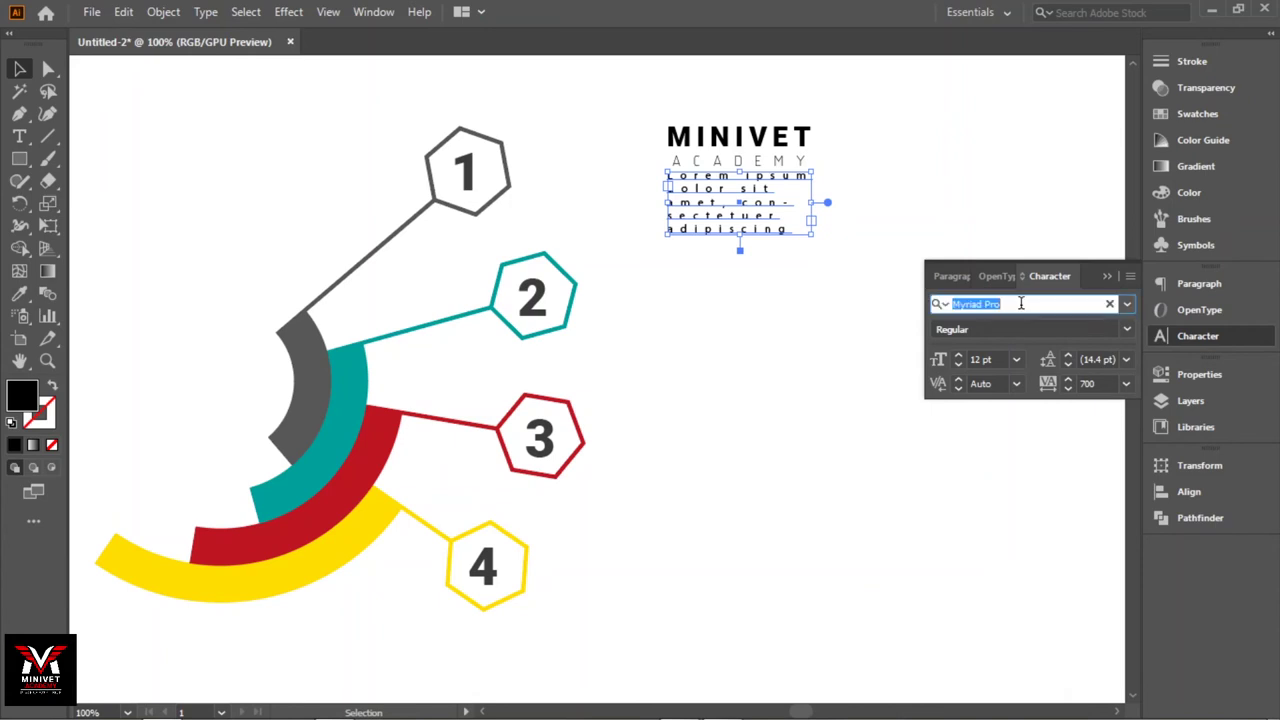
type("arial")
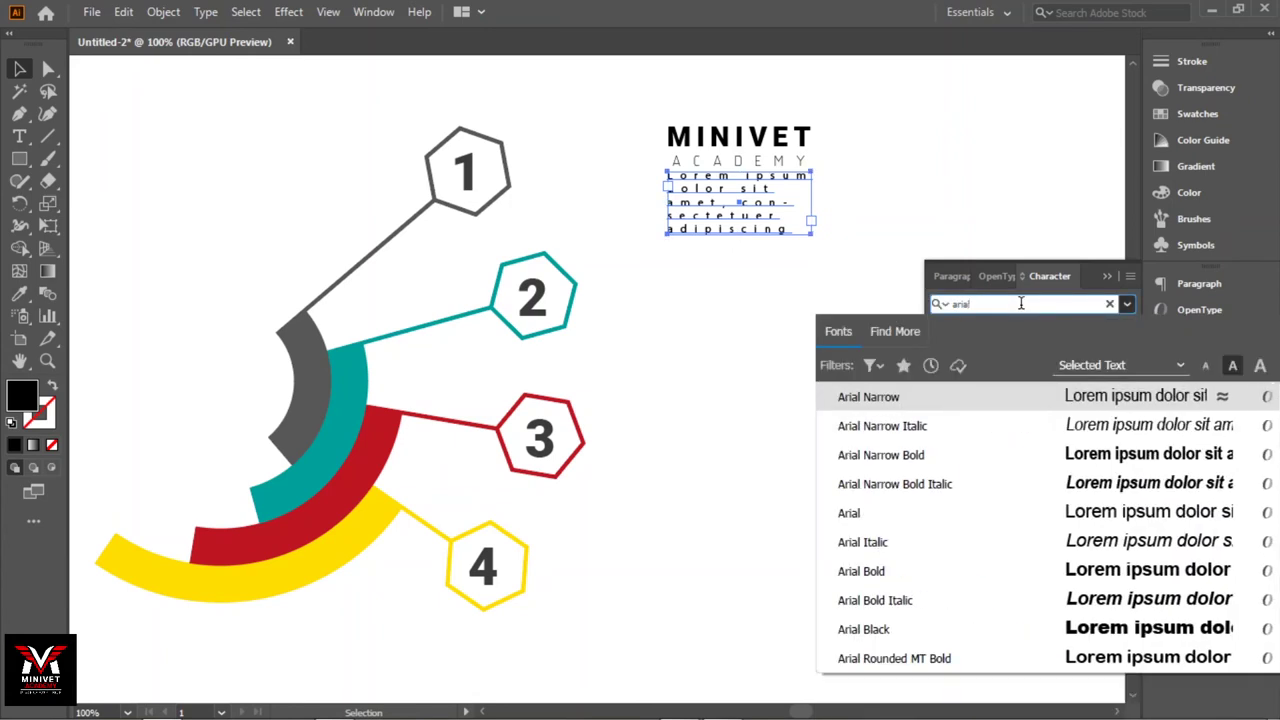
left_click(910, 514)
left_click(1104, 277)
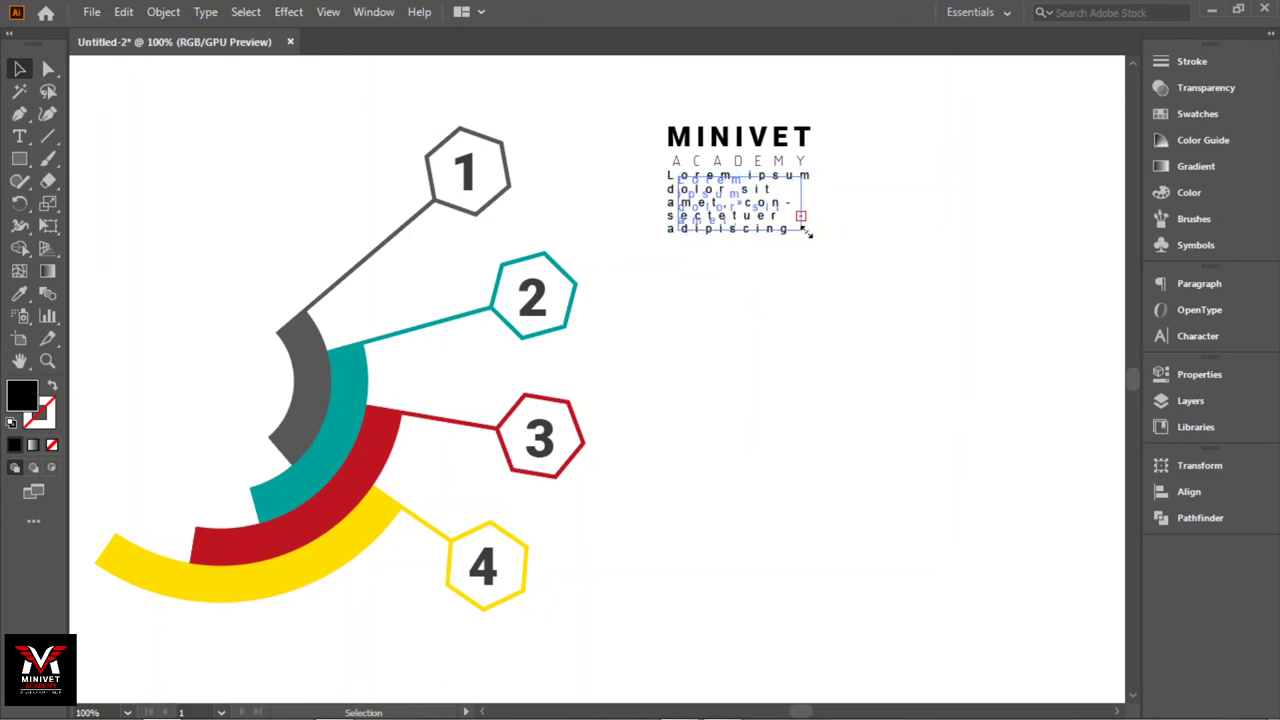
Centre-align the Lorem ipsum paragraph beneath the MINIVET ACADEMY heading
left_click(881, 221)
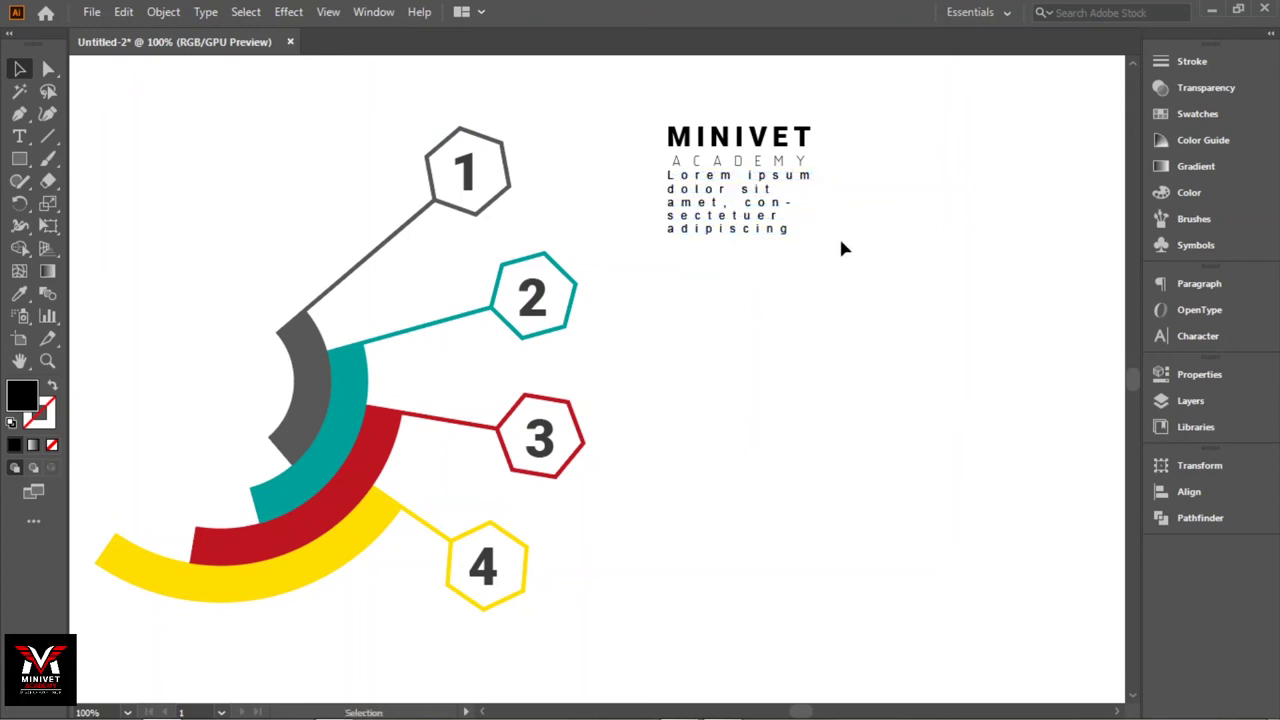
left_click(760, 228)
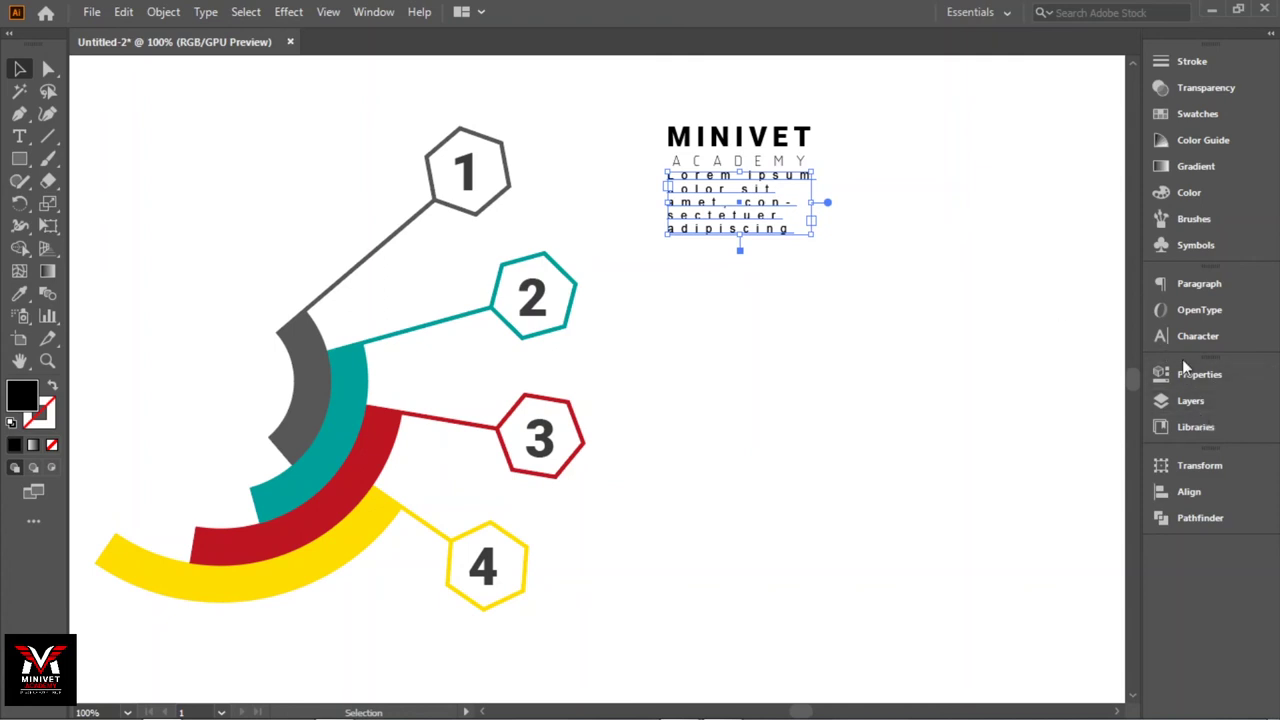
left_click(1187, 285)
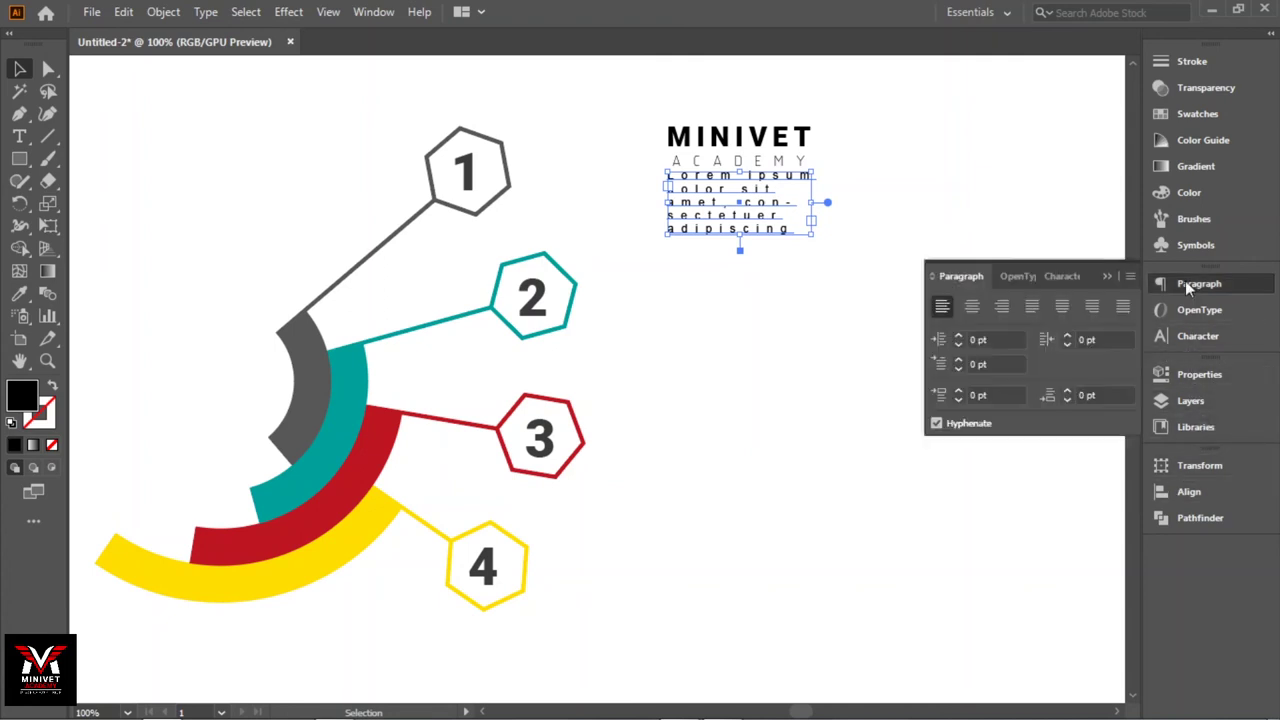
left_click(969, 307)
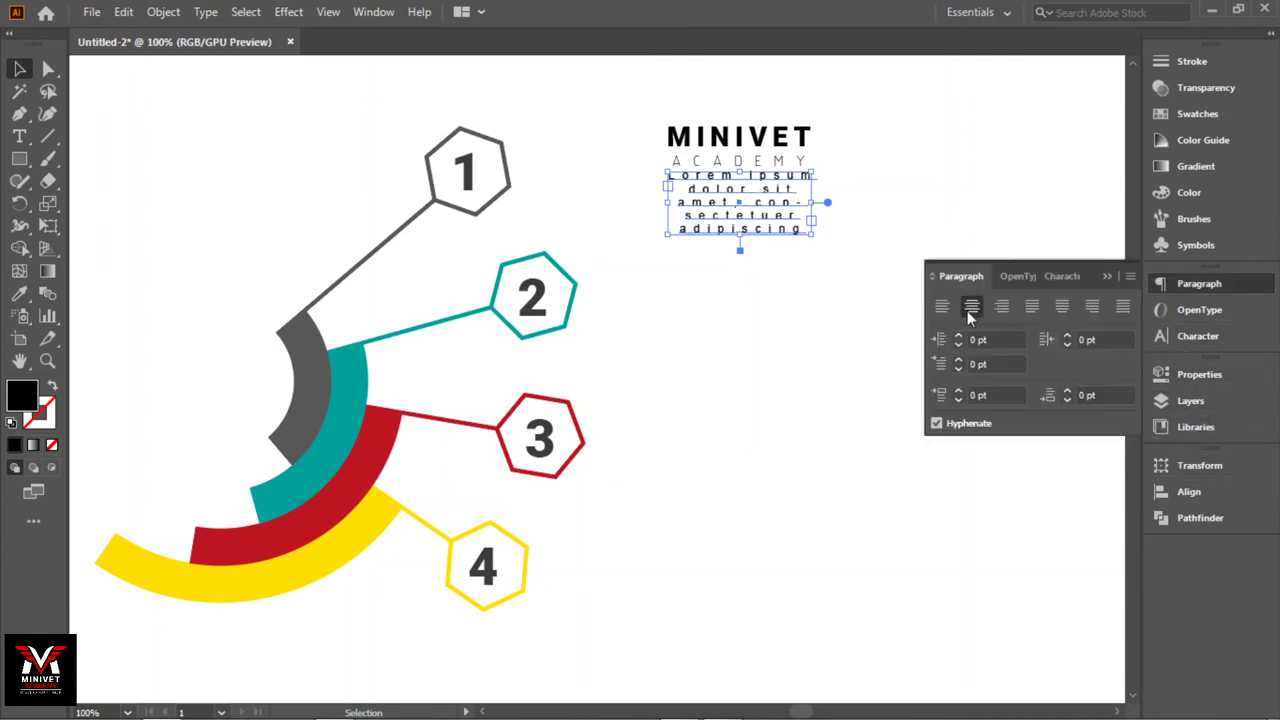
left_click(1109, 275)
left_click(803, 284)
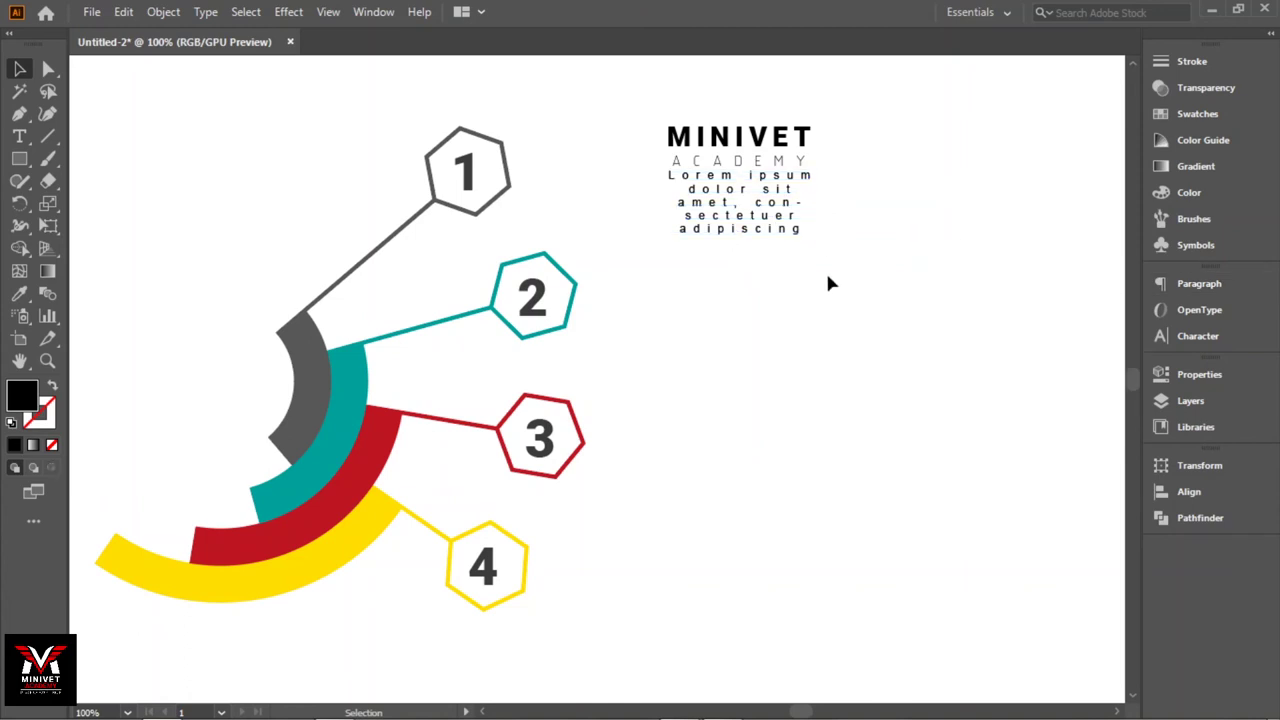
left_click_drag(826, 278, 677, 113)
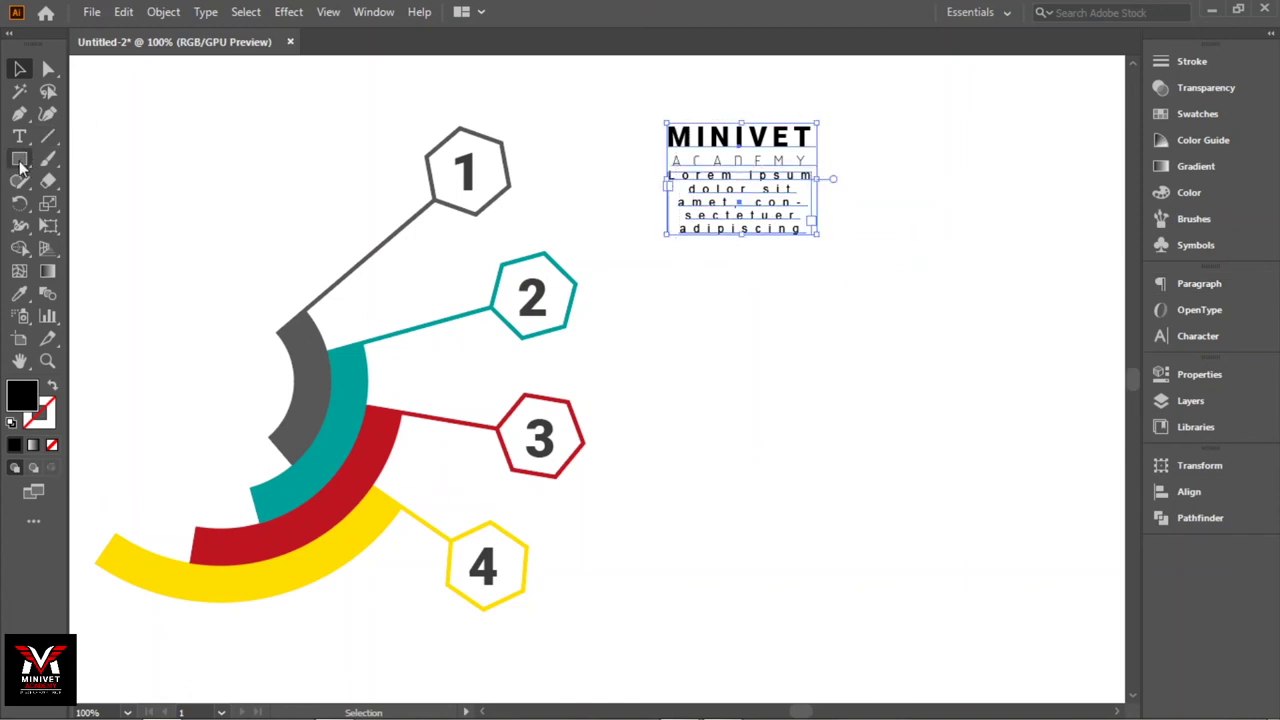
Colour the MINIVET text group grey, shrink it, and stack four copies beside hexagons 1–4
left_click(302, 334)
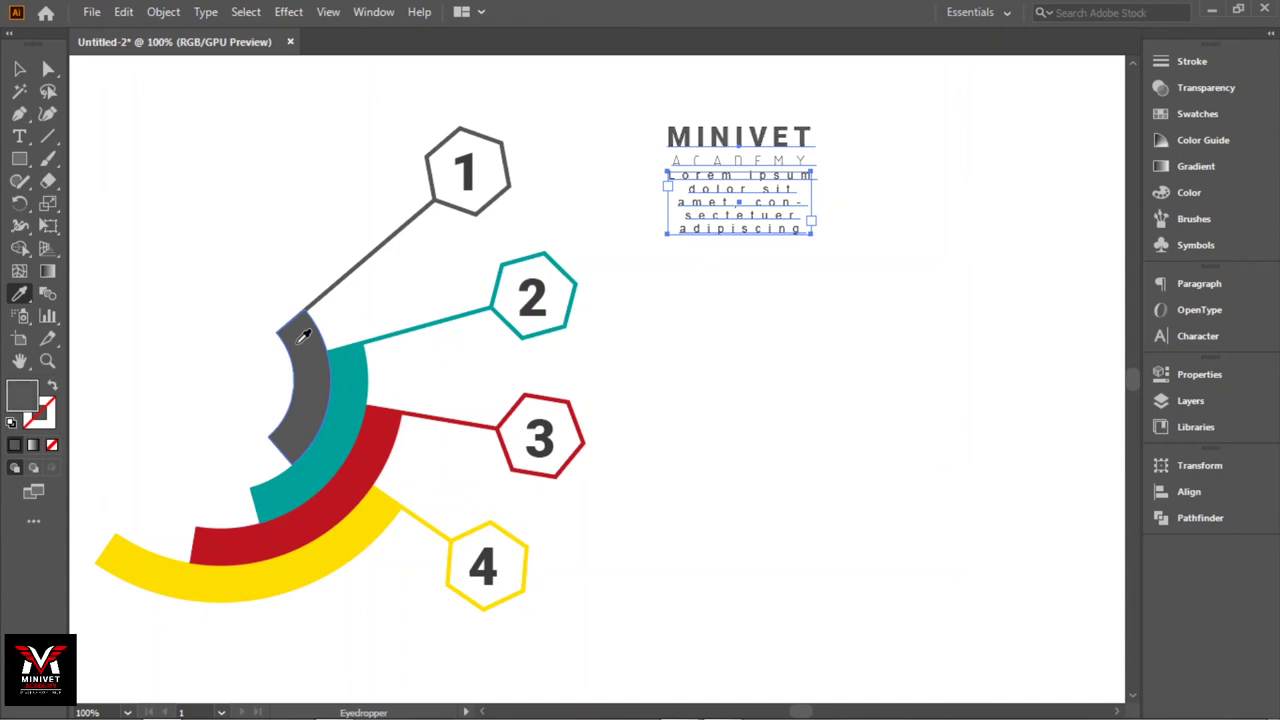
key("v")
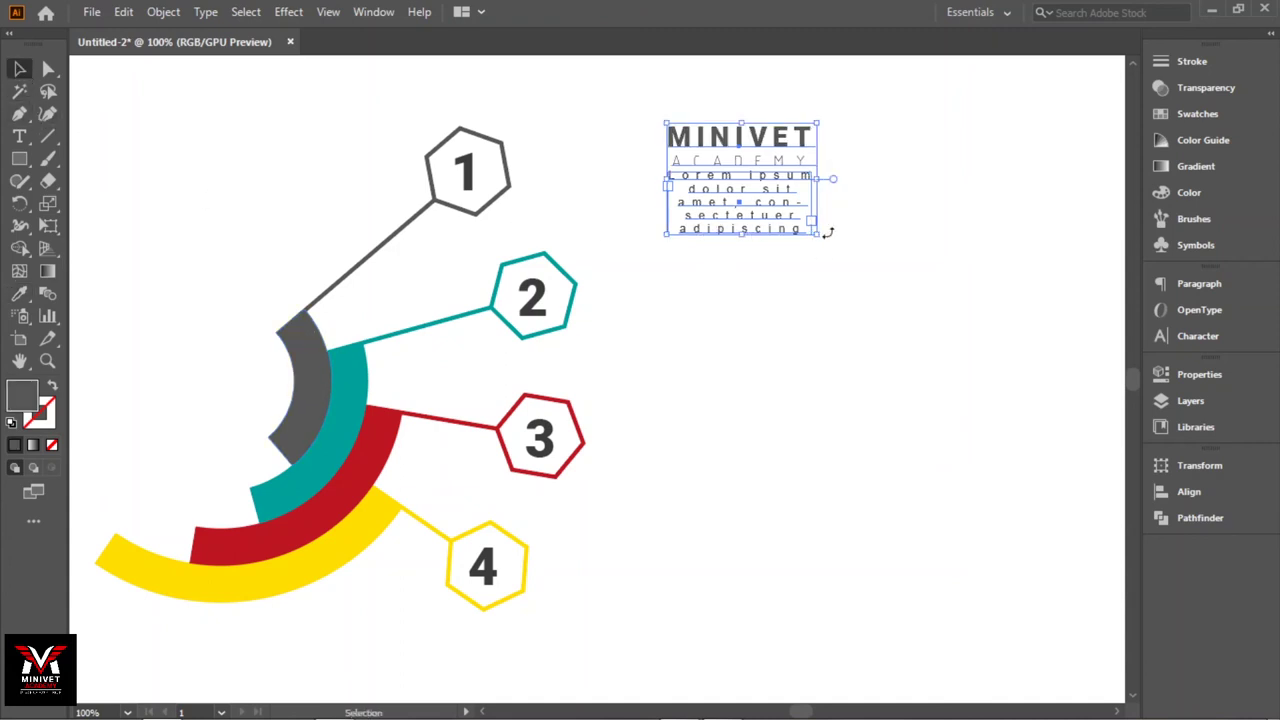
left_click_drag(815, 231, 806, 225)
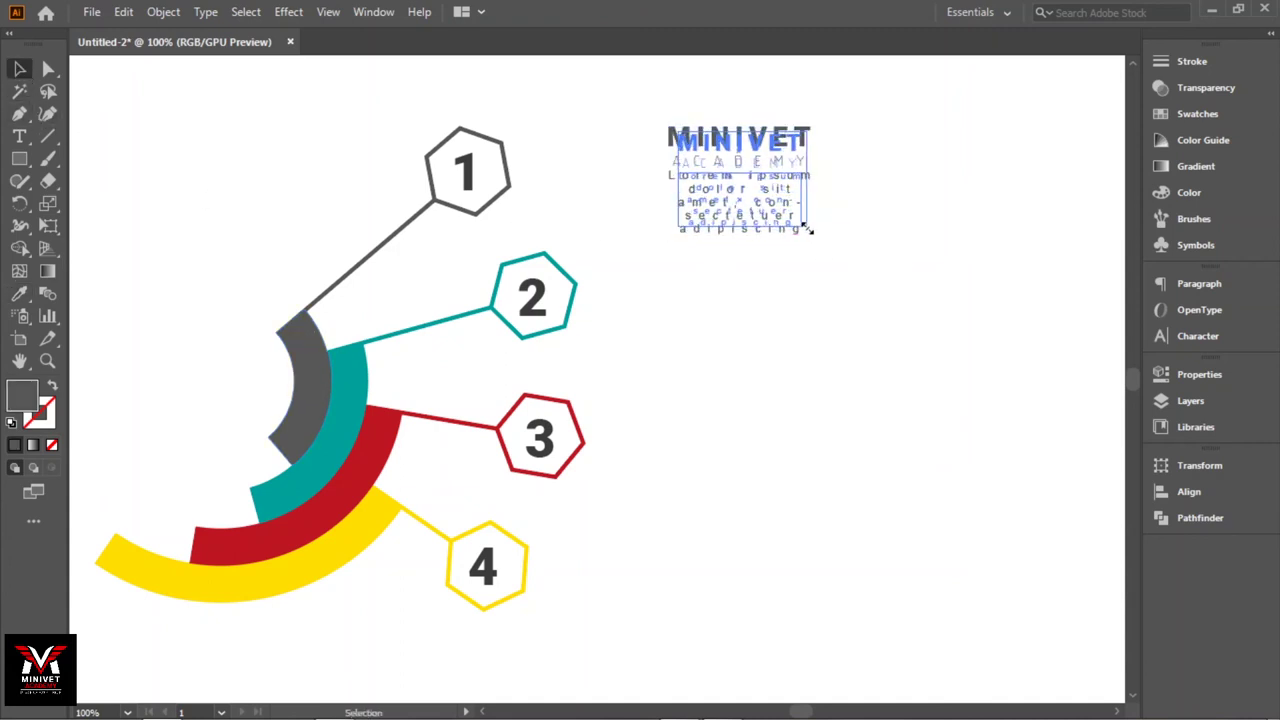
mouse_move(771, 181)
left_mouse_down()
mouse_move(703, 153)
mouse_move(758, 146)
mouse_move(762, 283)
left_mouse_up()
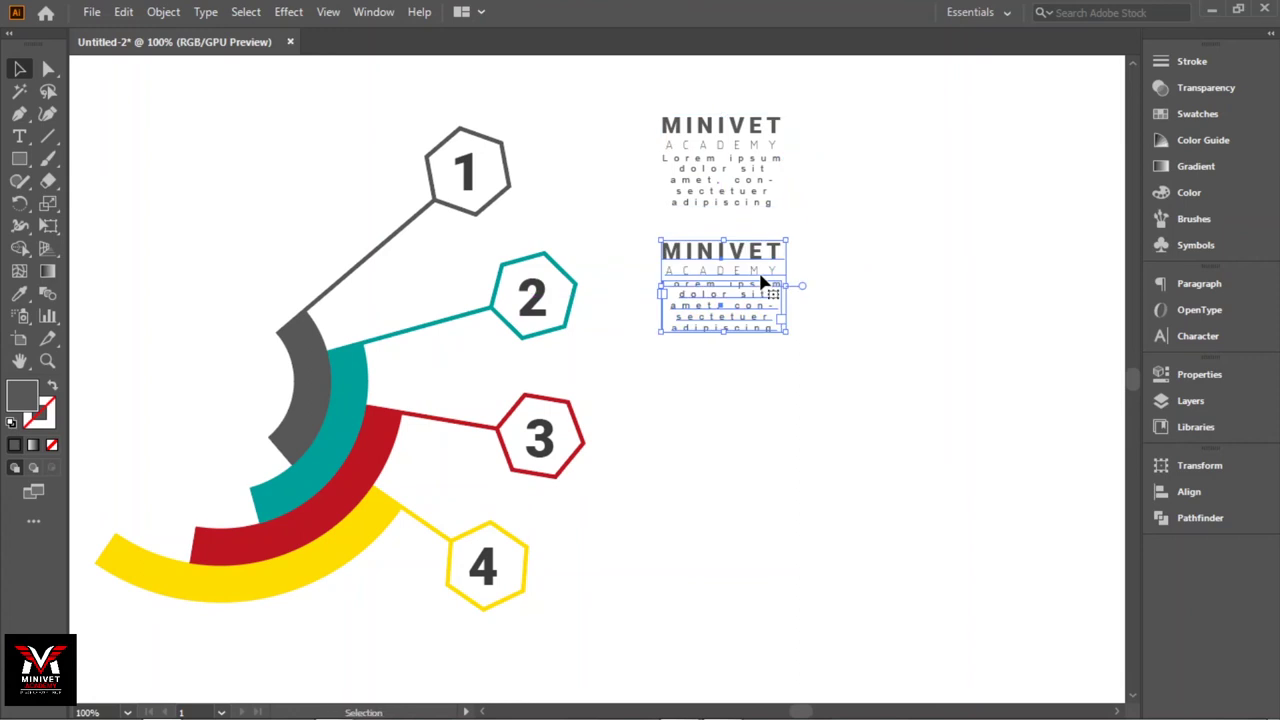
key("ctrl+d")
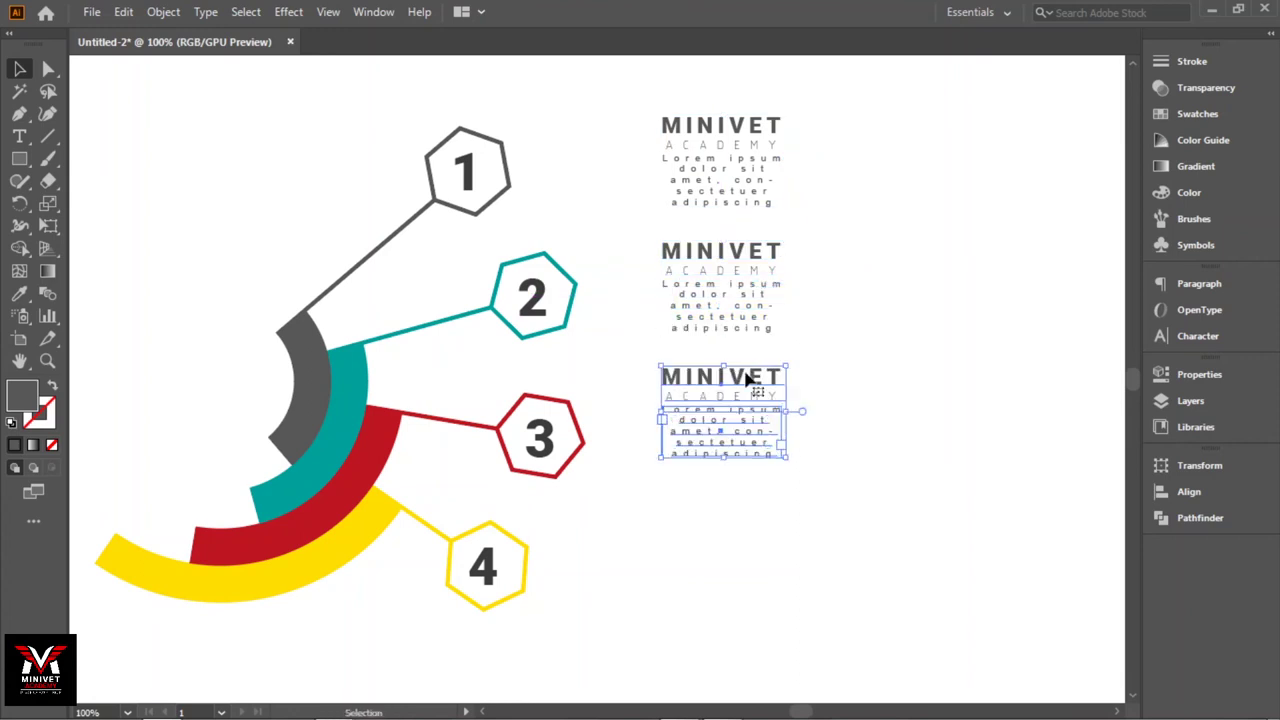
left_click_drag(724, 401, 733, 550)
left_click(910, 484)
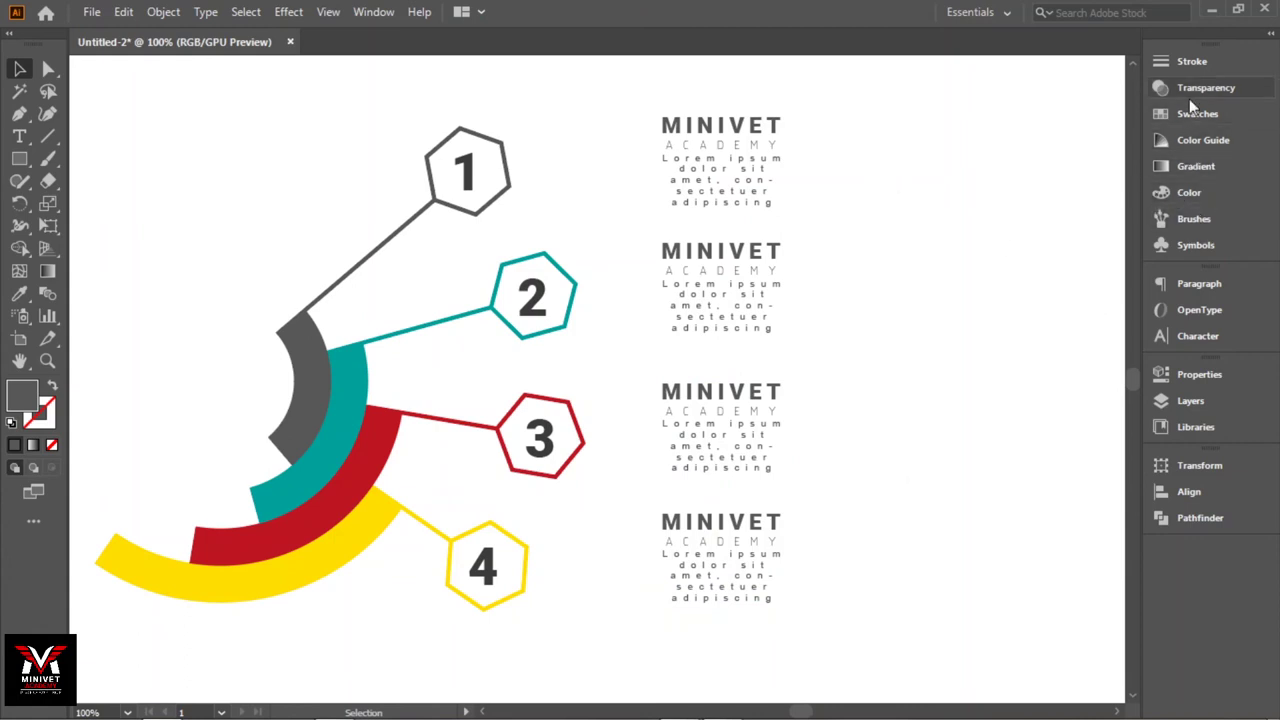
left_click(1202, 252)
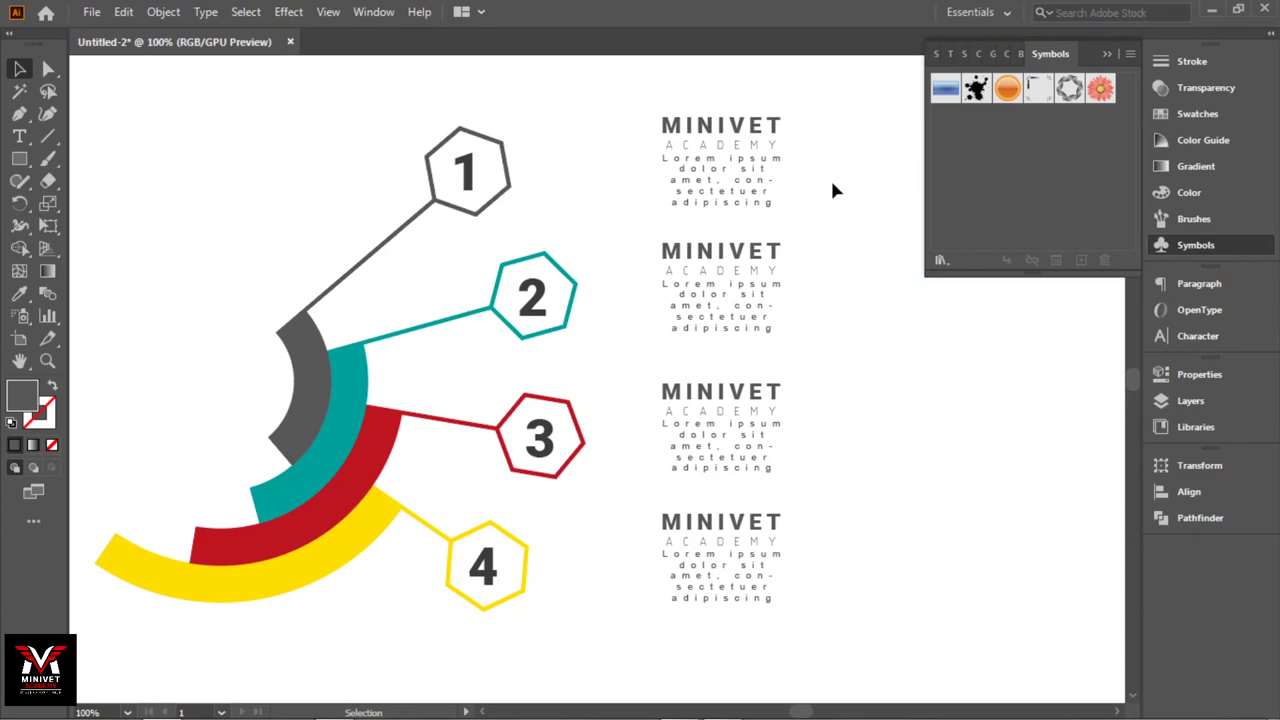
left_click(1107, 54)
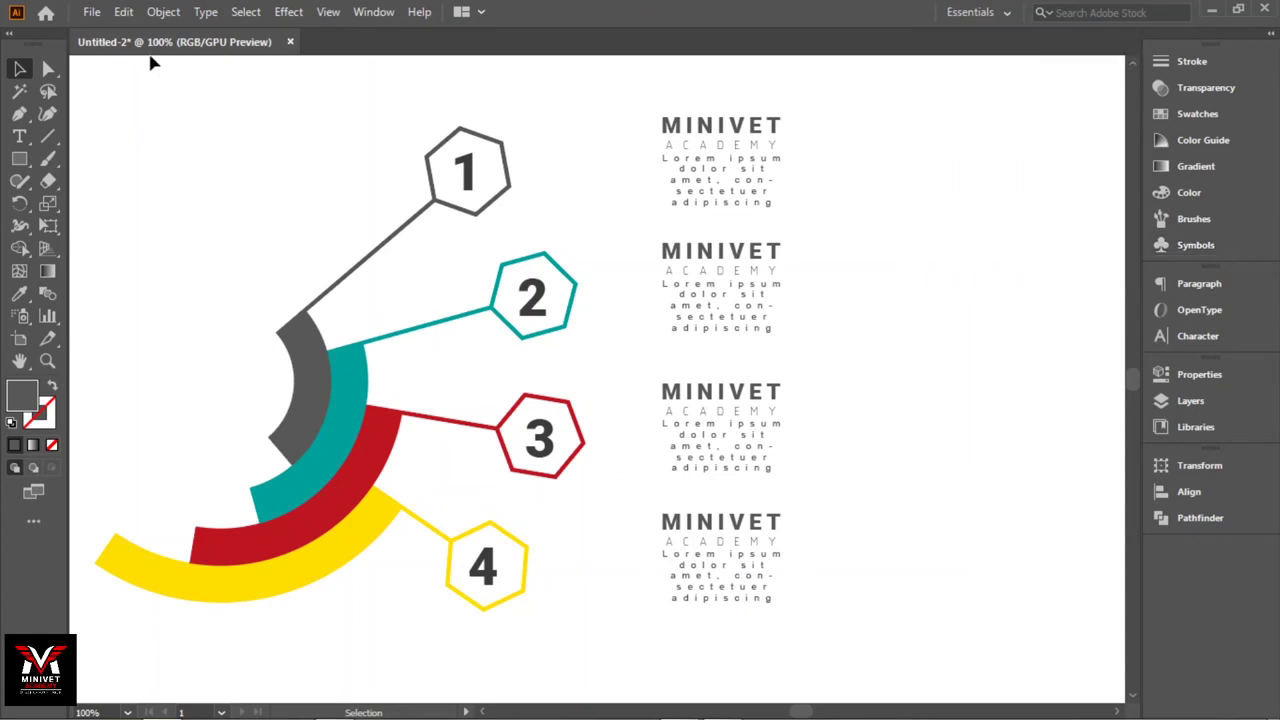
Open the Icon for Infographics.ai file
left_click(91, 14)
left_click(140, 78)
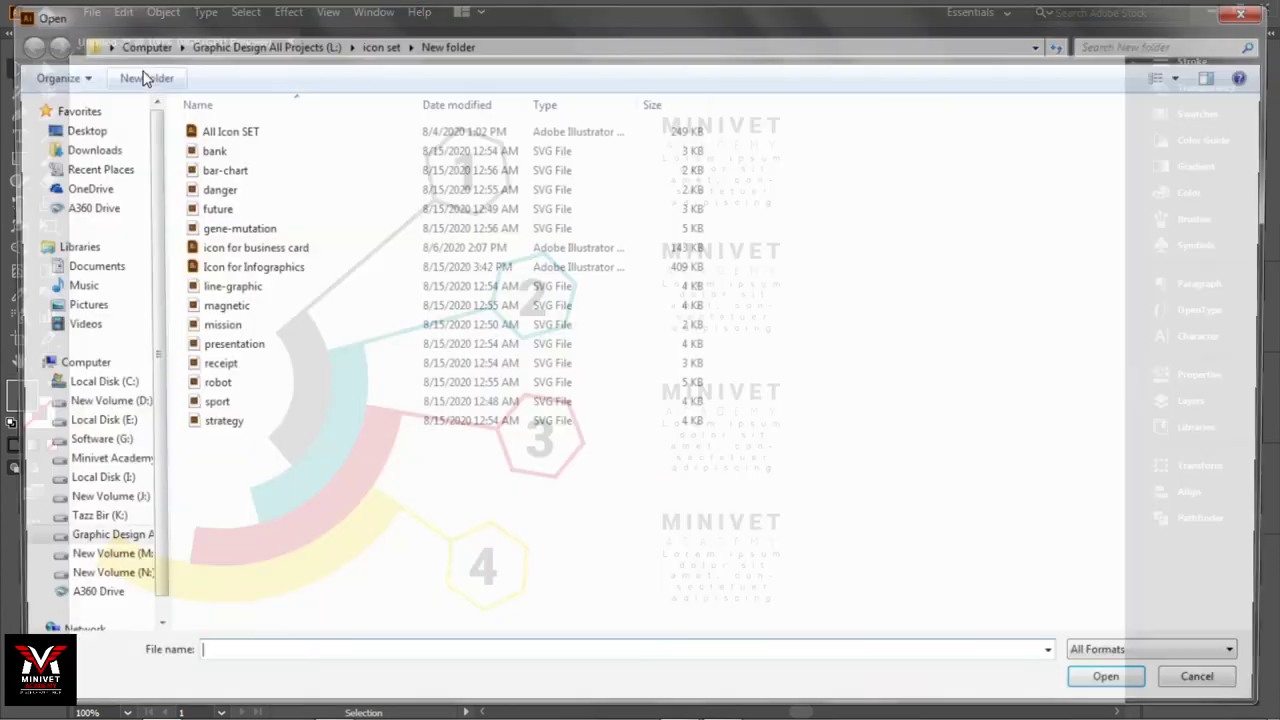
left_click(257, 267)
left_click(1137, 697)
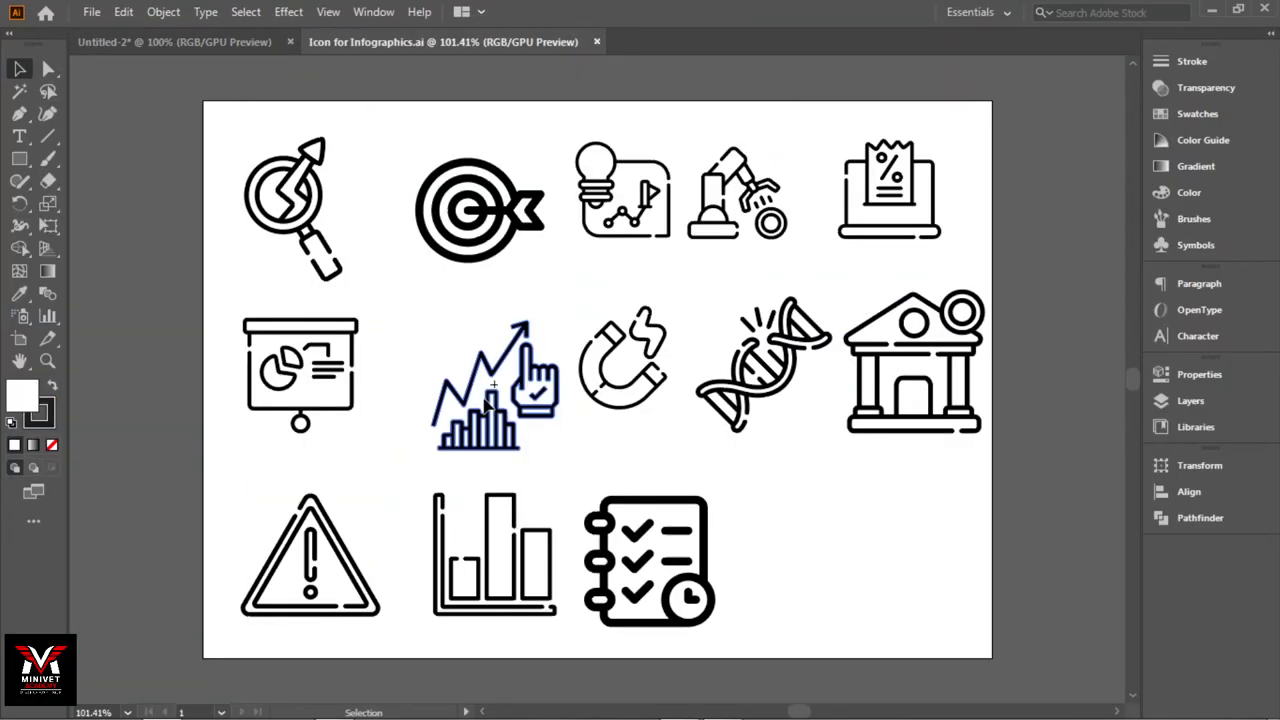
Copy the target, rising-chart, bar-chart and checklist icons
left_click(489, 405)
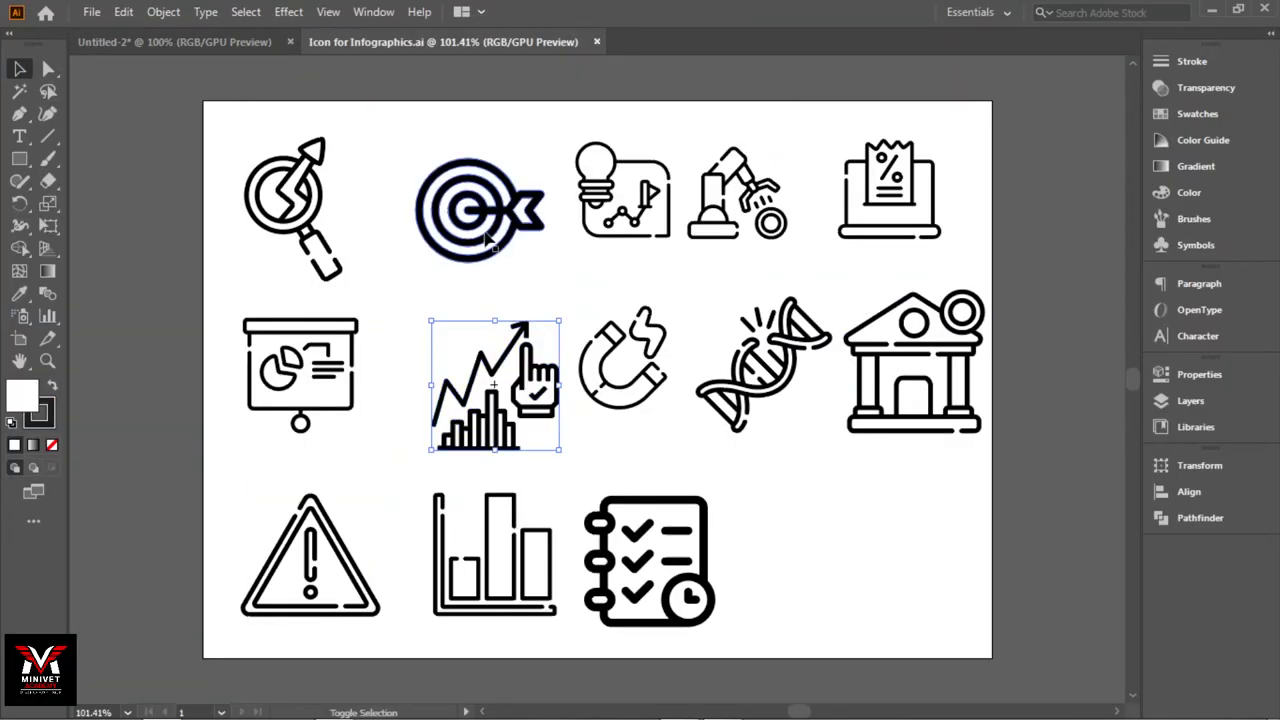
left_click(487, 238, "shift")
left_click(492, 560, "shift")
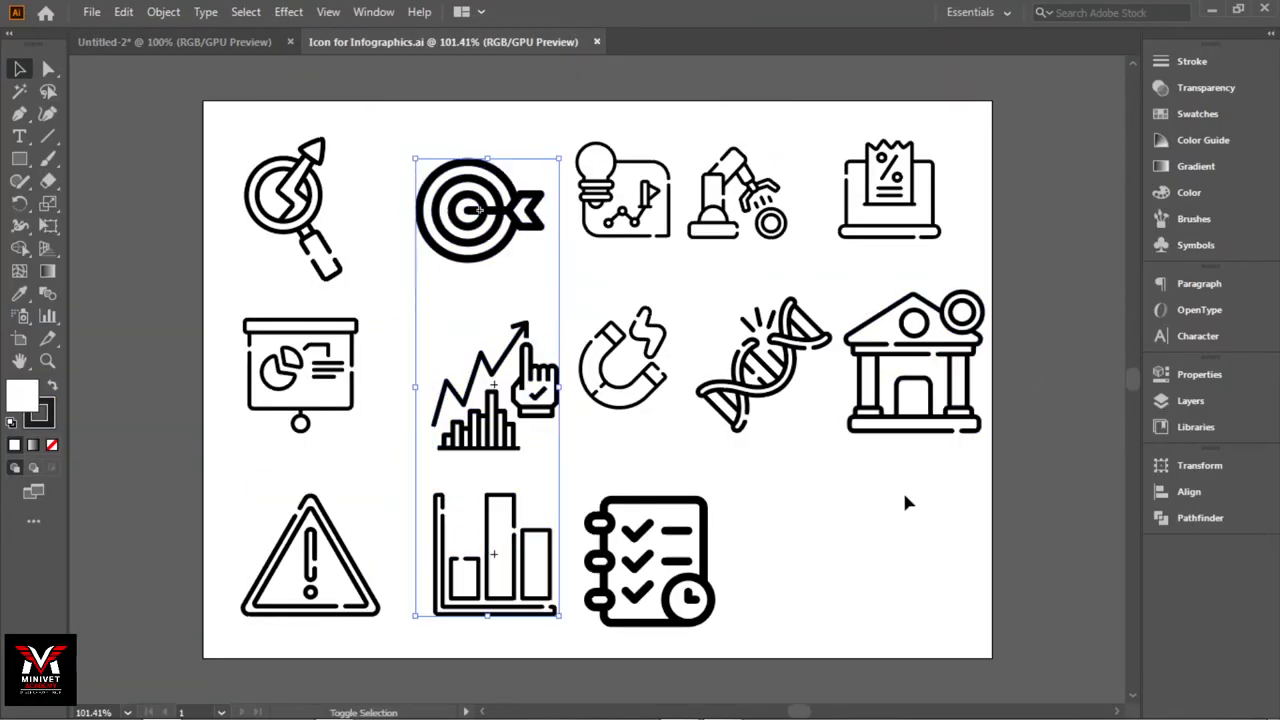
left_click(690, 556, "shift")
key("ctrl+shift+a")
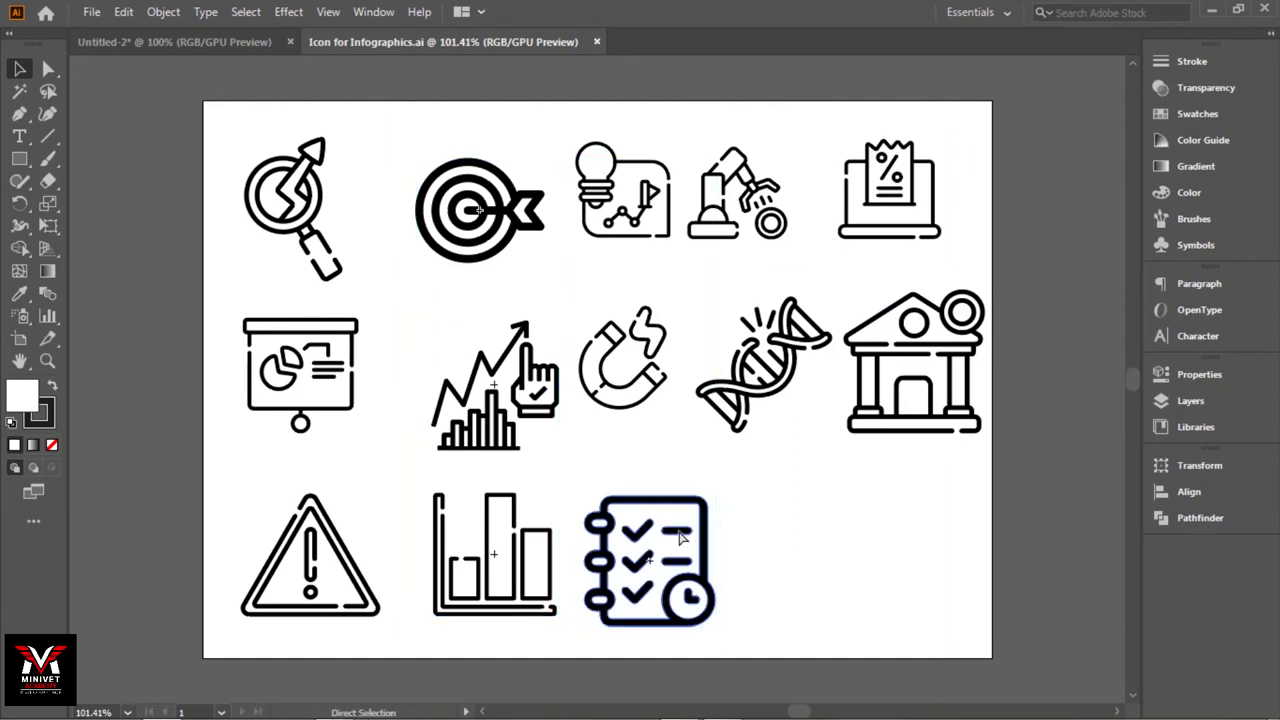
key("ctrl+z")
Paste the four icons into the infographic and arrange them in a column right of the text blocks
left_click(232, 44)
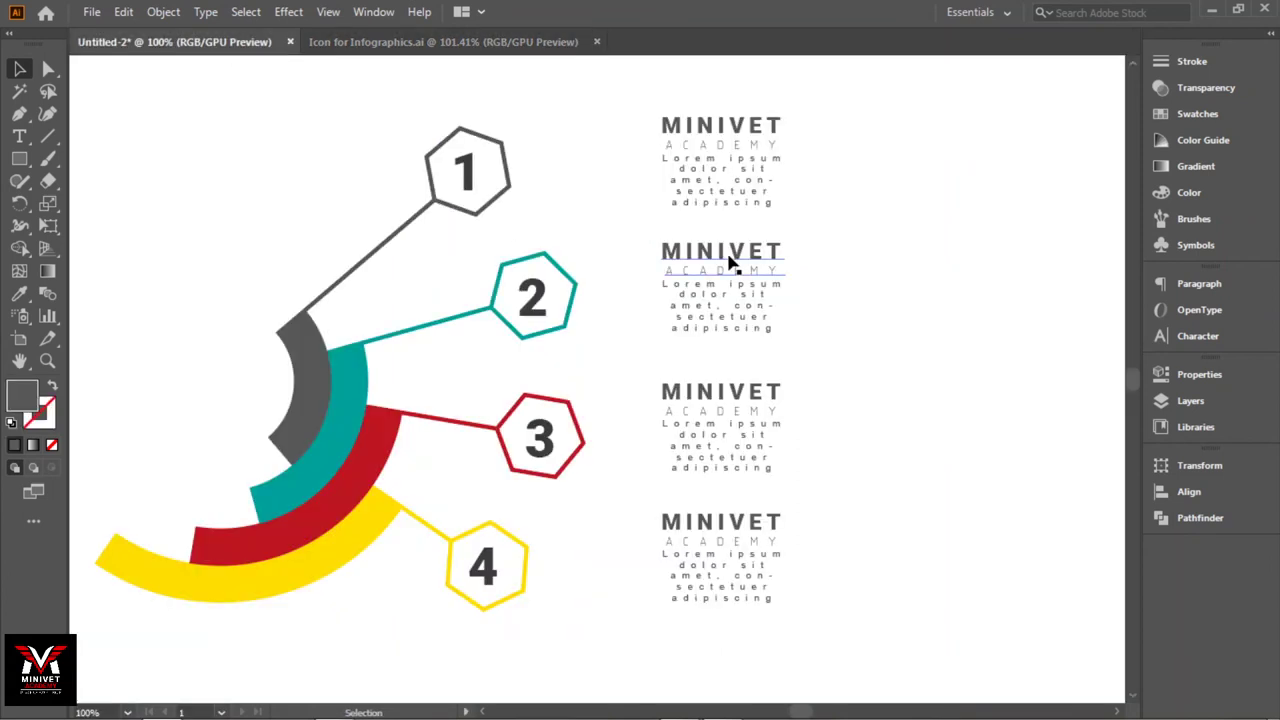
key("ctrl+v")
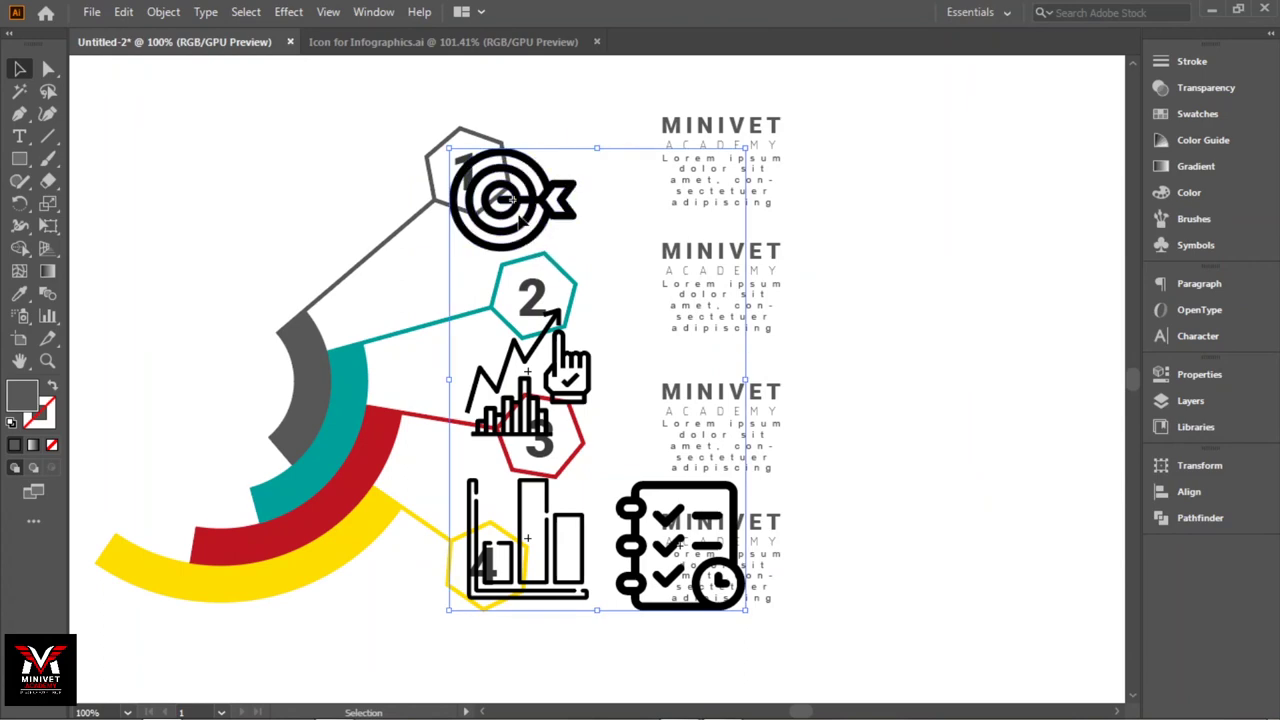
left_click_drag(537, 206, 897, 171)
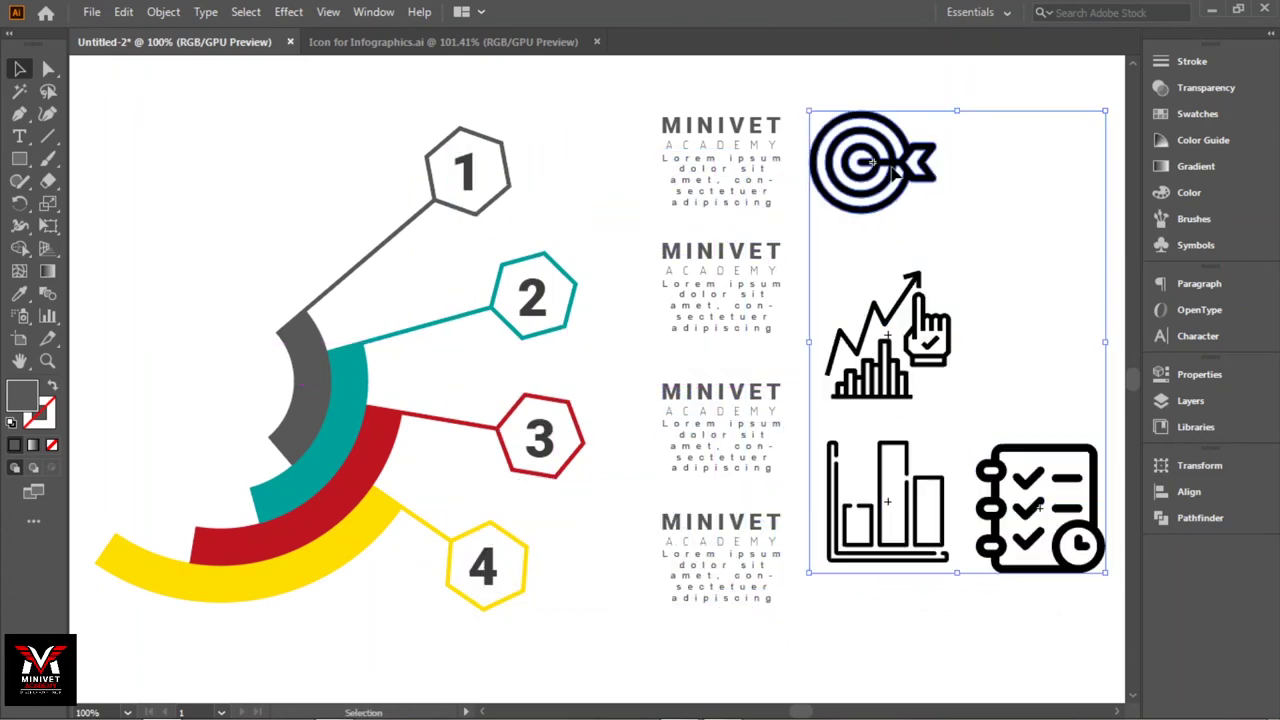
left_click(1028, 305)
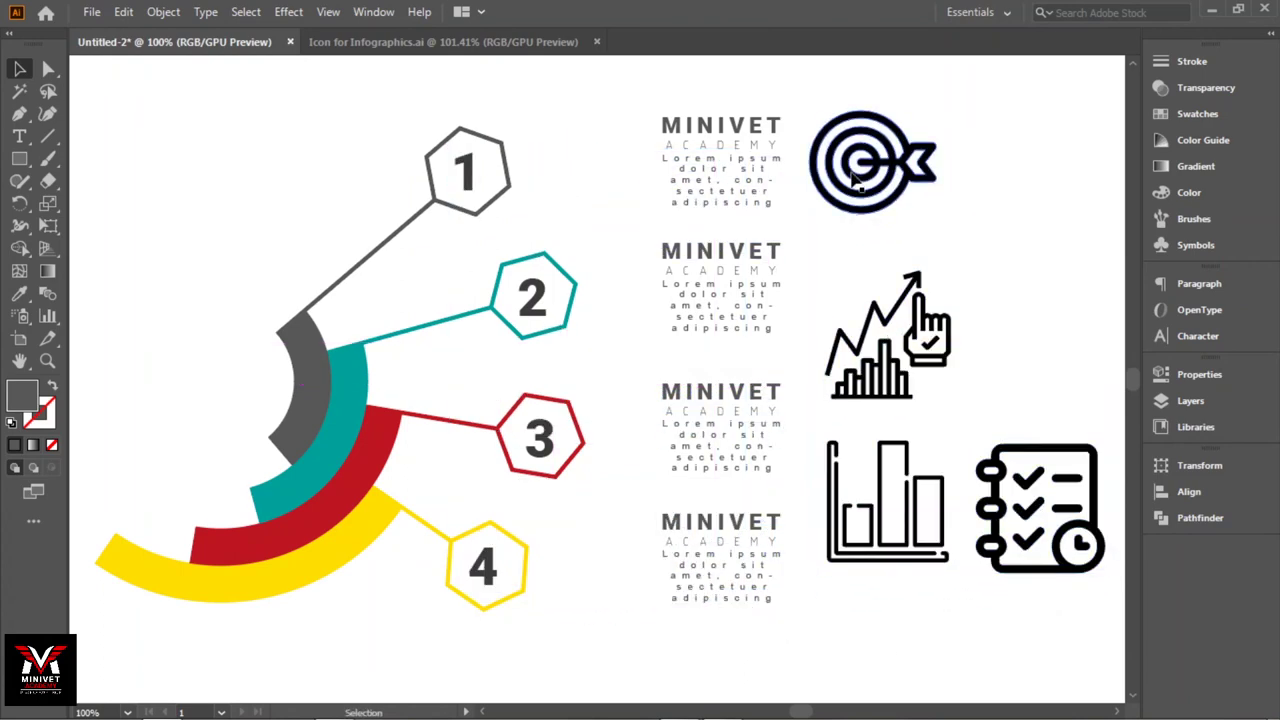
left_click_drag(872, 170, 912, 174)
left_click_drag(914, 288, 934, 267)
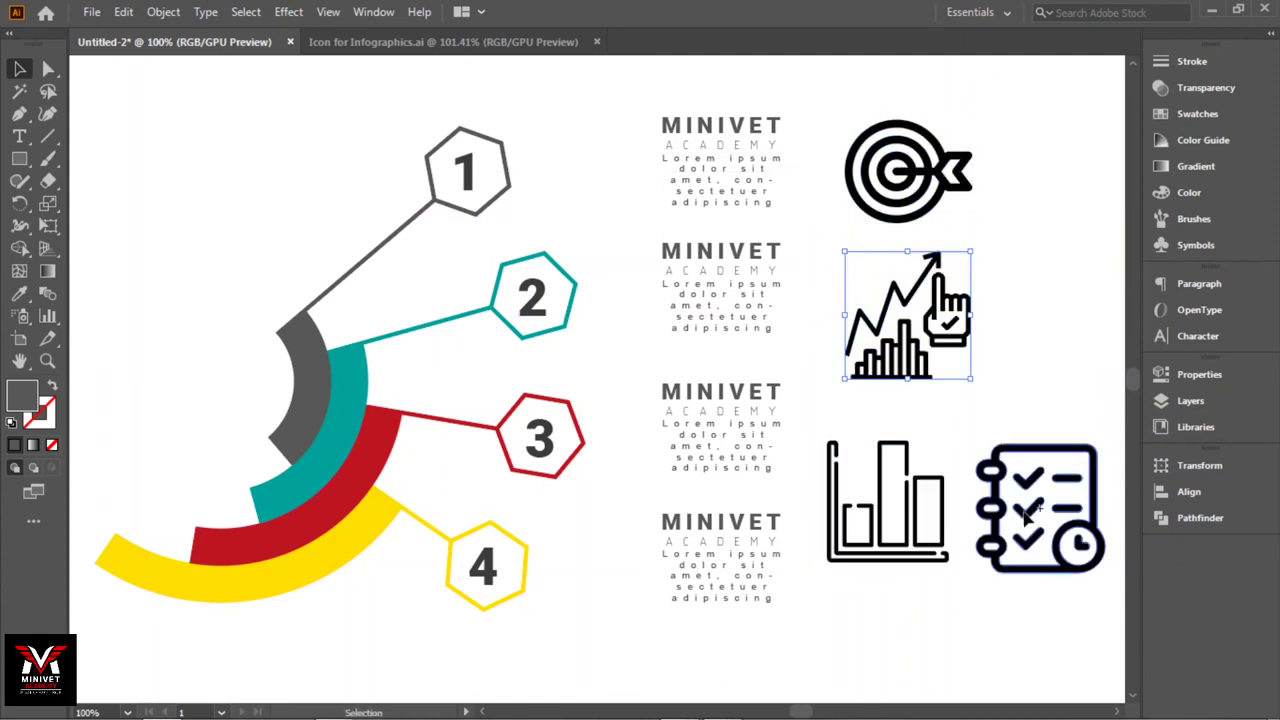
left_click_drag(1038, 508, 877, 640)
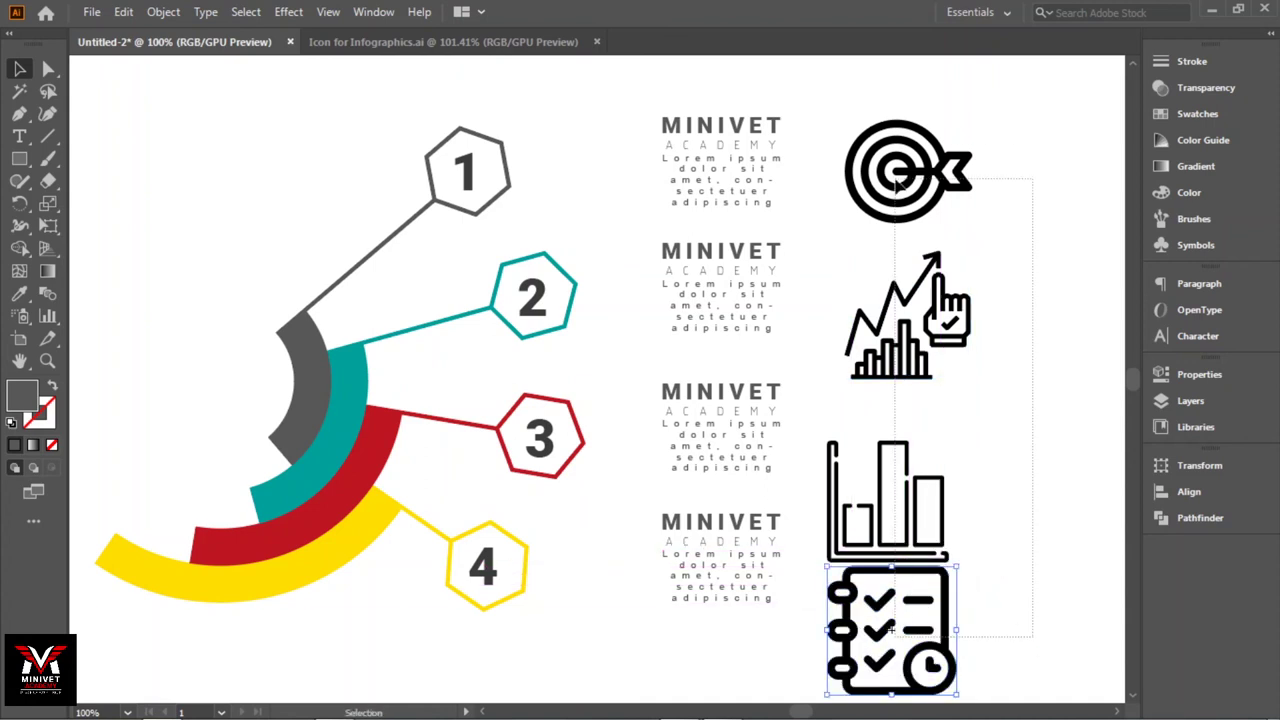
left_click_drag(1033, 632, 900, 145)
Centre the four icons and distribute them evenly, aligned to the selection
left_click(1189, 491)
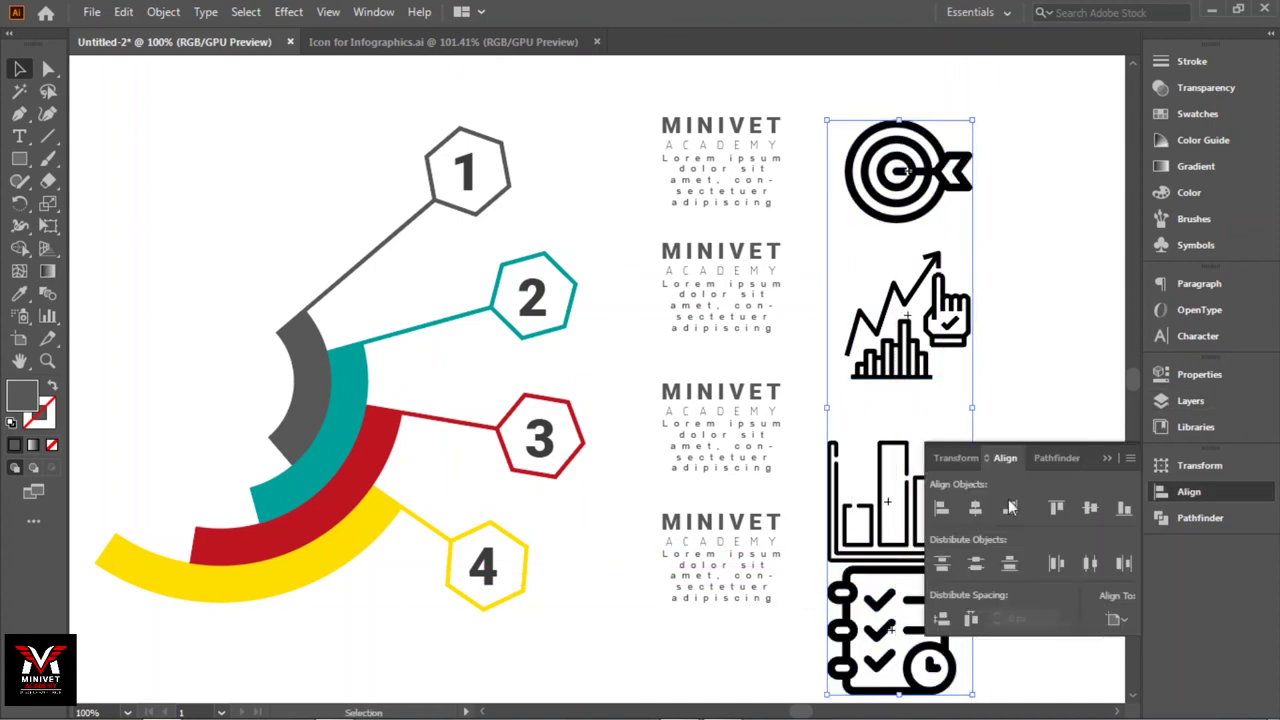
left_click(978, 508)
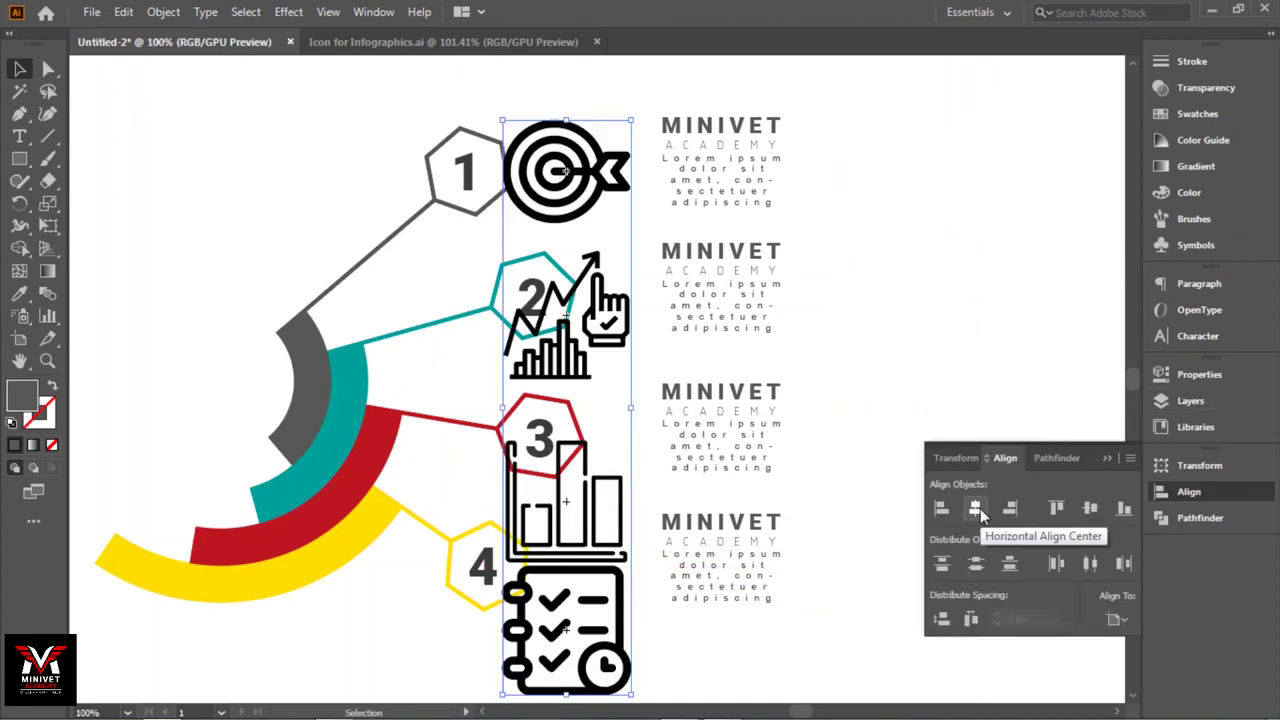
left_click(1116, 619)
left_click(1135, 645)
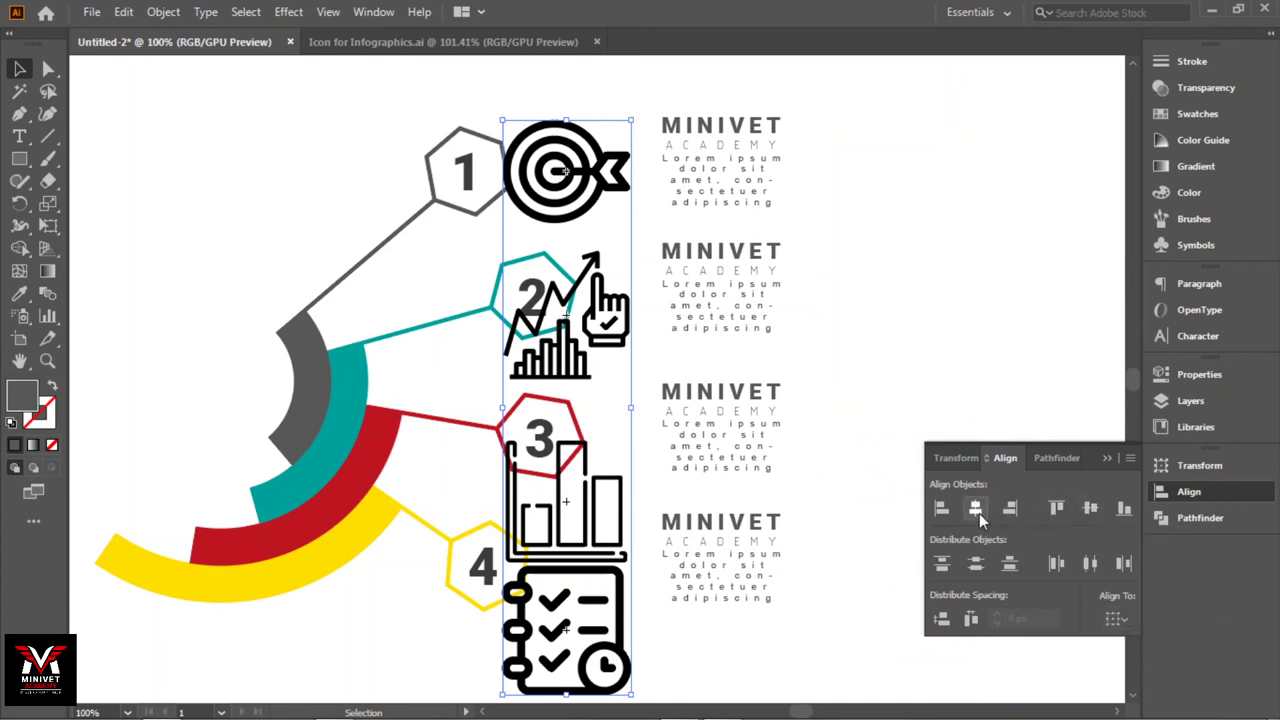
left_click(975, 566)
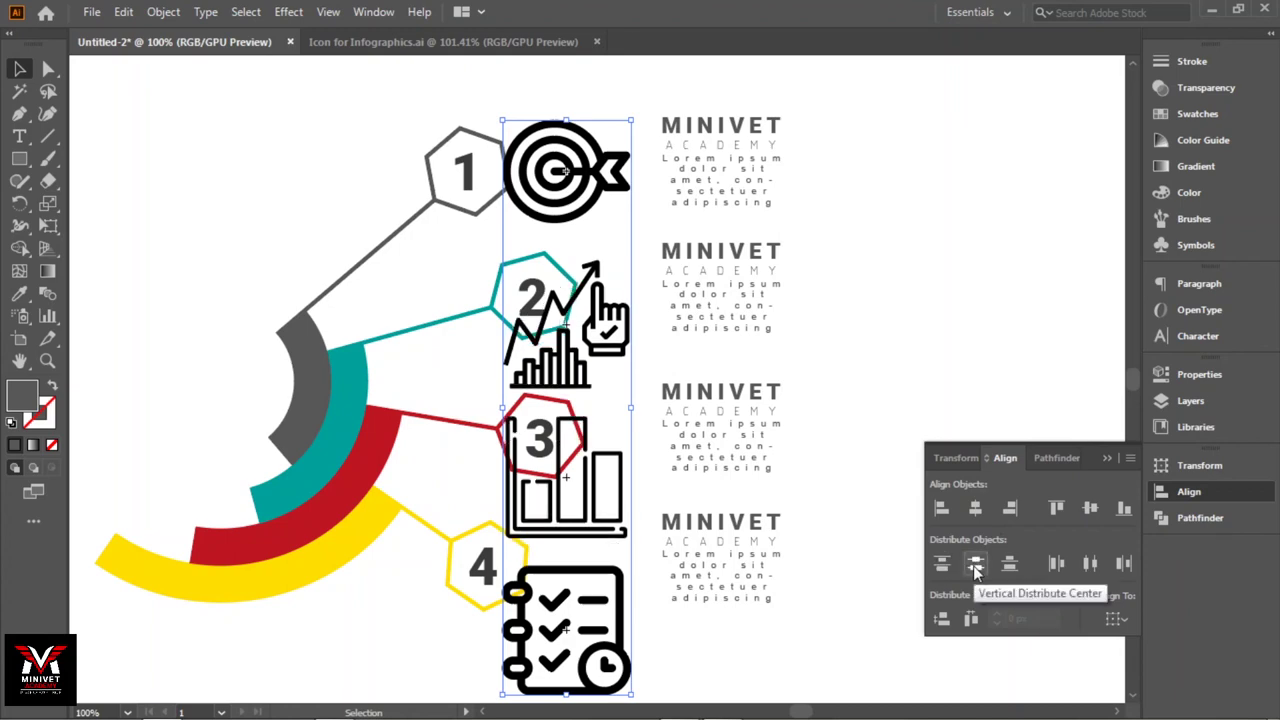
left_click(1106, 457)
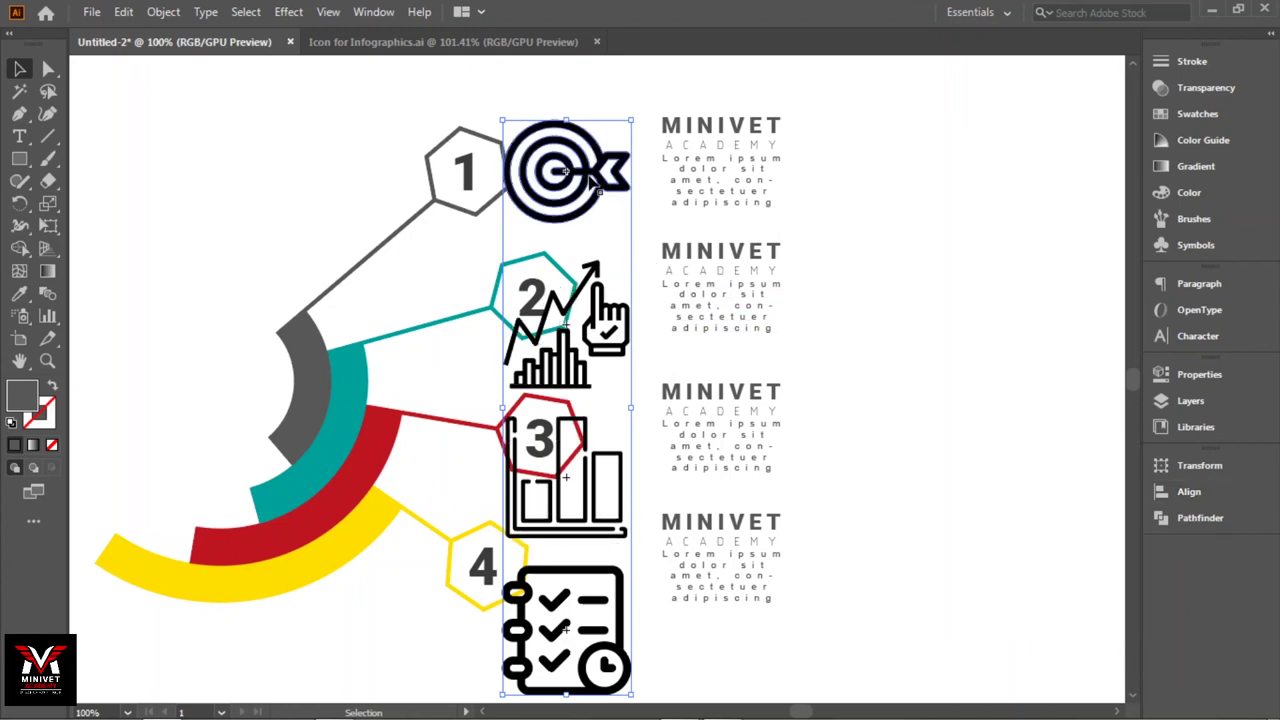
Shrink the icon column to fit the text blocks and place each icon level with its text block
left_click_drag(588, 179, 897, 167)
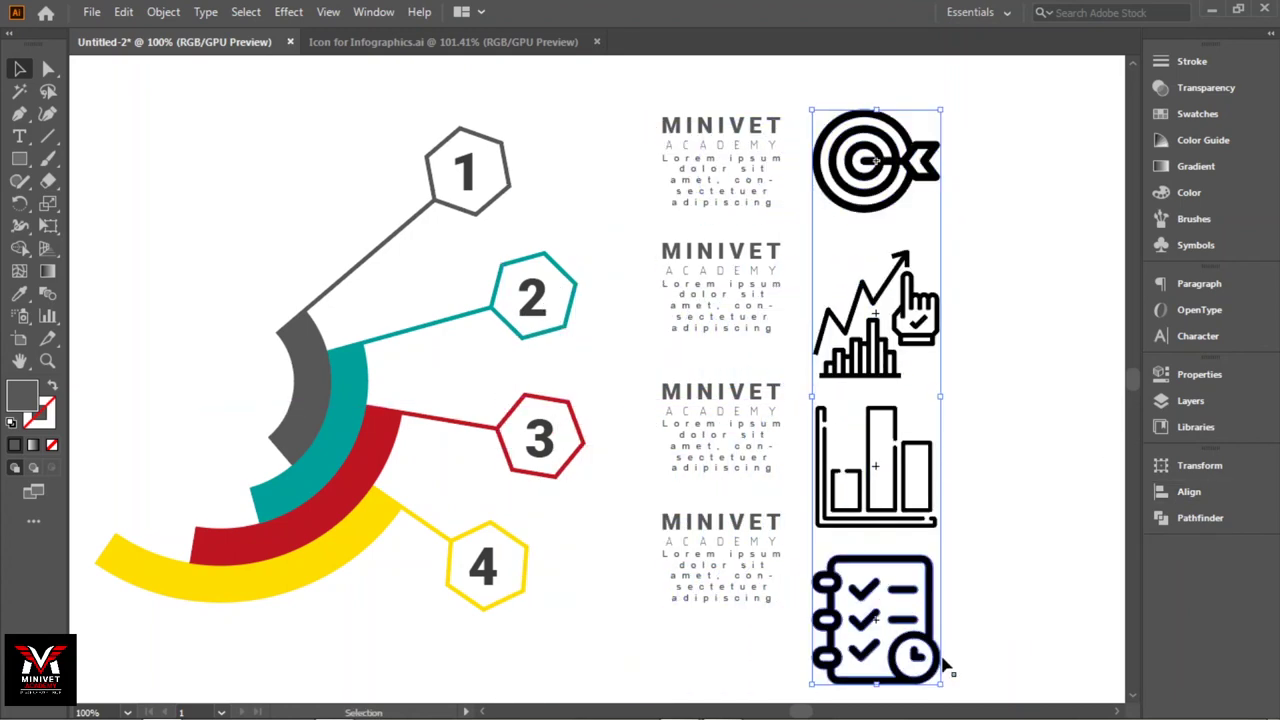
left_click_drag(940, 688, 925, 612)
left_click_drag(885, 326, 908, 257)
left_click(961, 215)
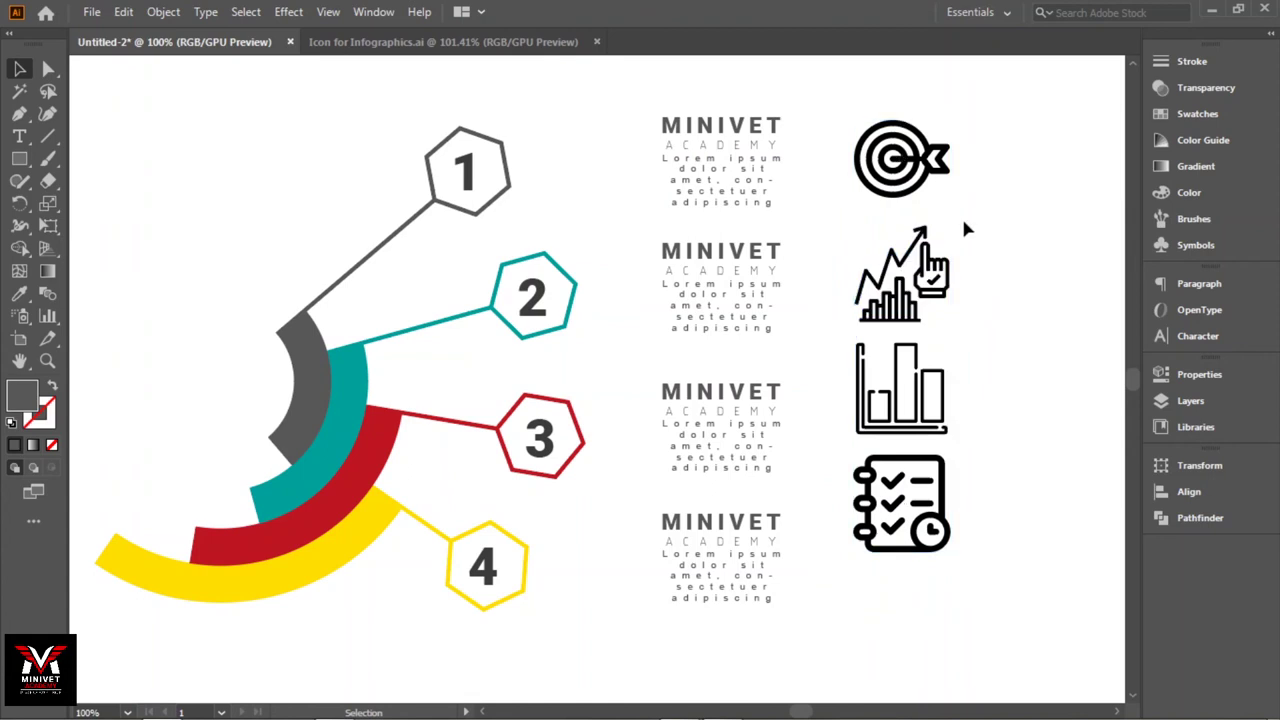
left_click_drag(909, 166, 907, 178)
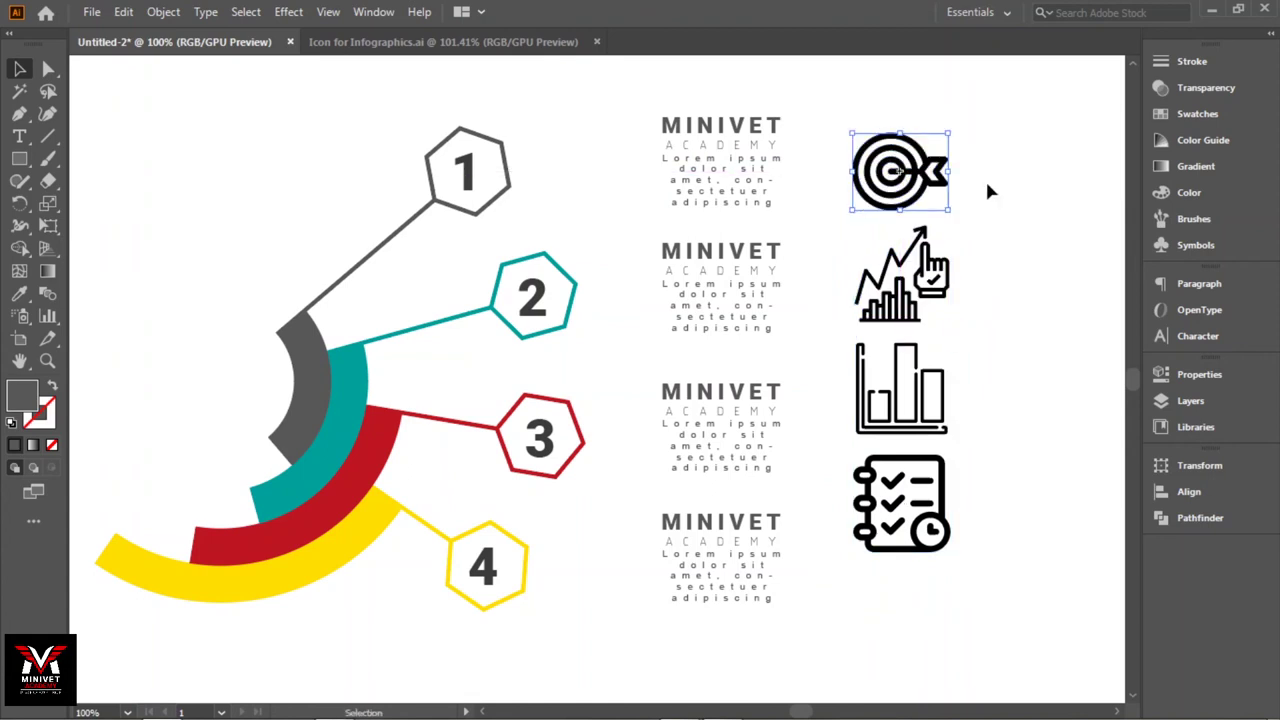
left_click_drag(930, 273, 932, 294)
left_click_drag(921, 389, 922, 434)
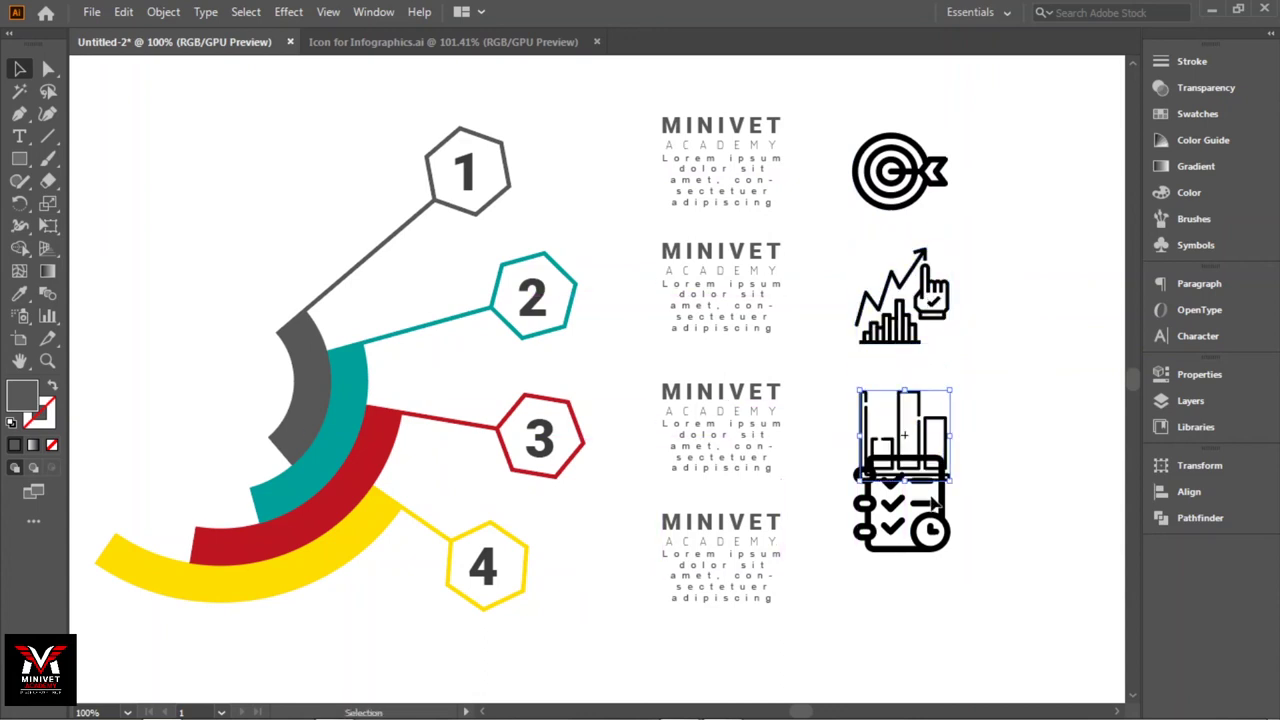
left_click_drag(932, 508, 932, 575)
left_click_drag(985, 618, 858, 150)
Select the first heading, paragraph and target icon, then cancel with the Eyedropper untouched
left_click(815, 140)
left_click(730, 130)
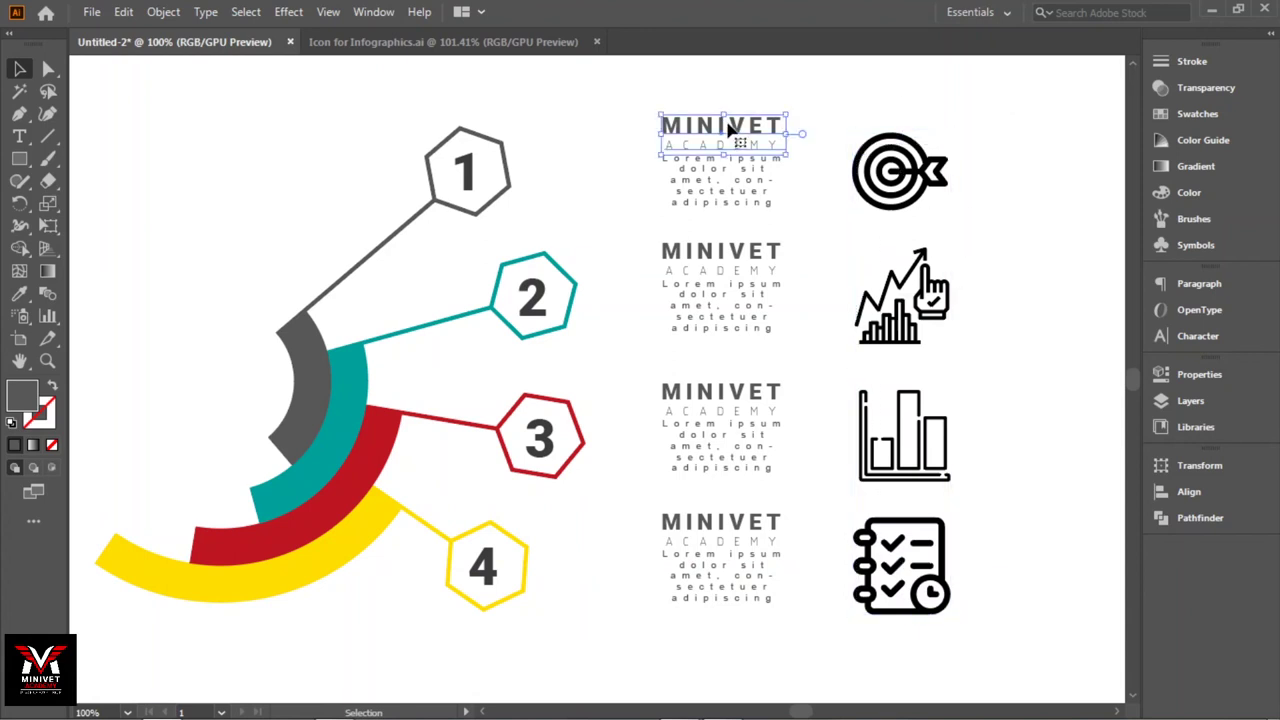
left_click(780, 188, "shift")
left_click(863, 190, "shift")
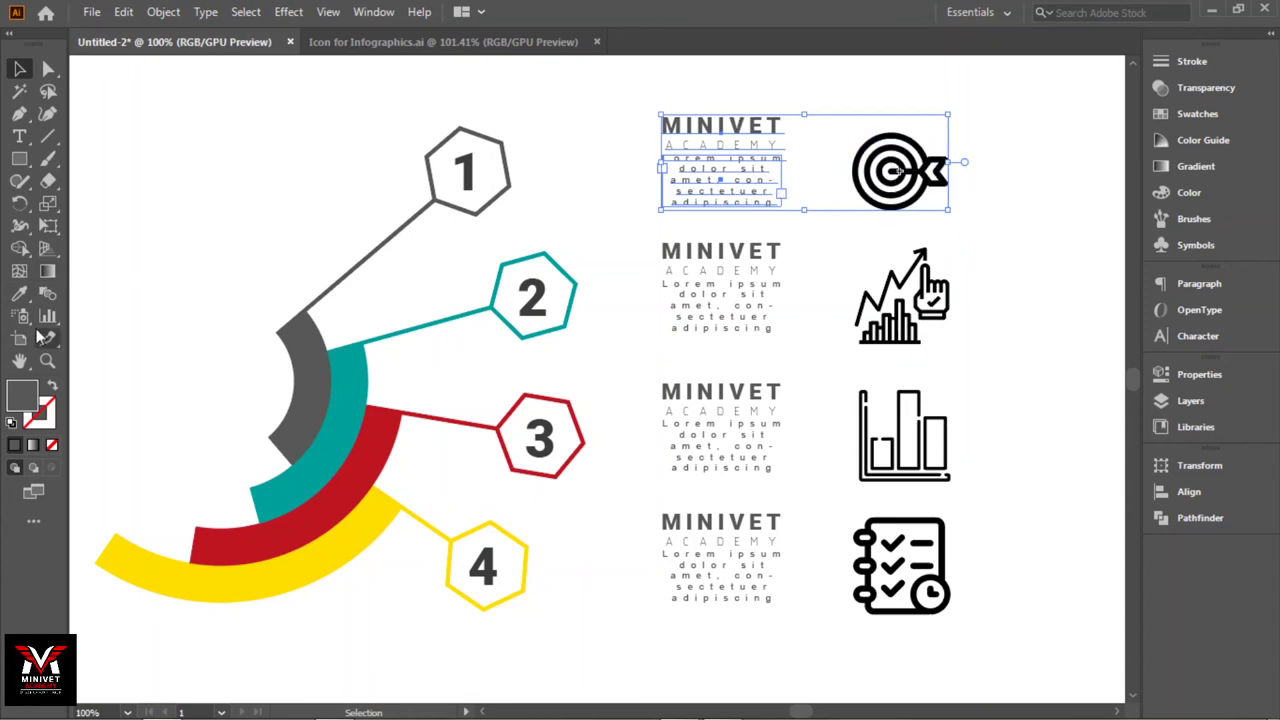
left_click(22, 300)
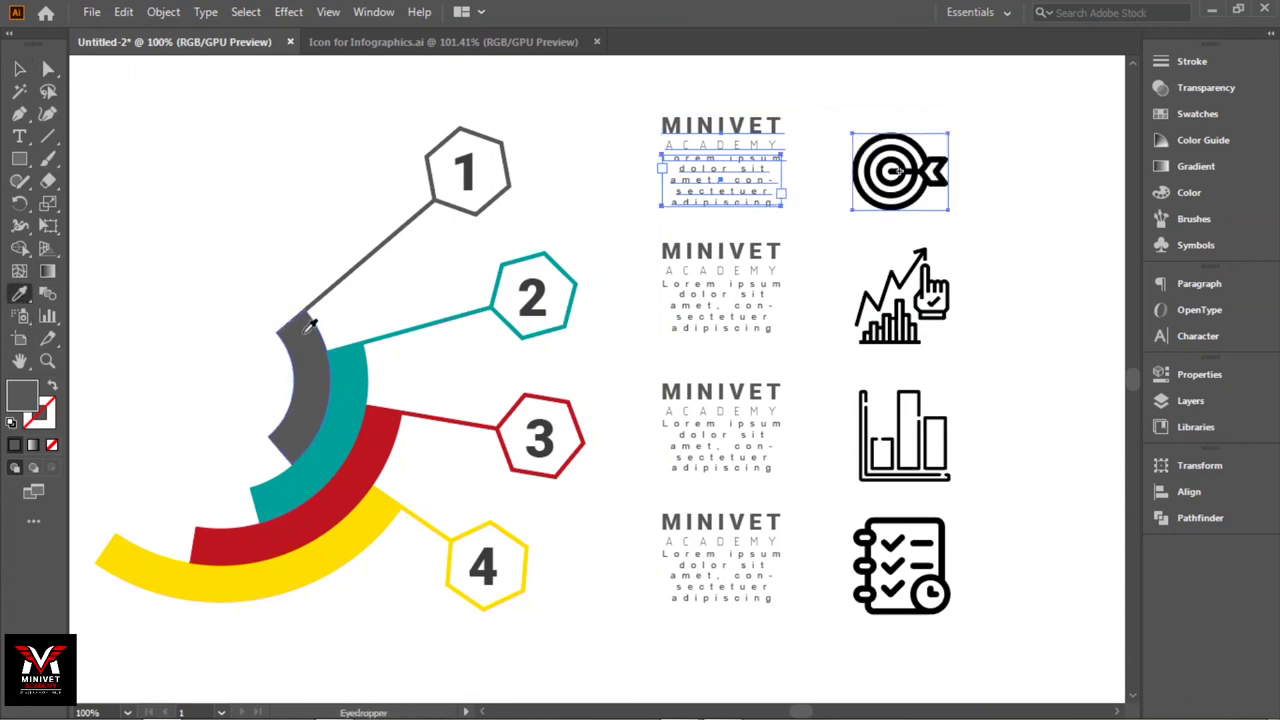
left_click(20, 68)
left_click(407, 153)
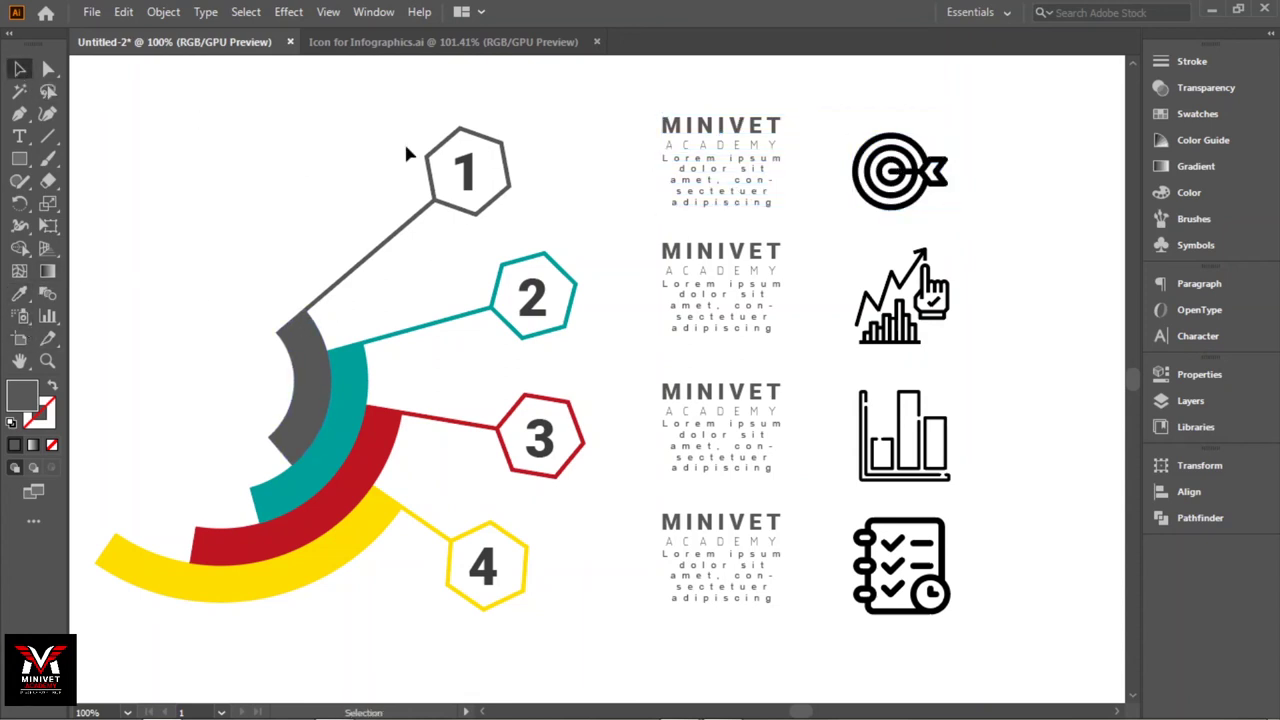
Break the symbol link on all four icons, then on the rising-chart icon
left_click_drag(984, 600, 870, 140)
right_click(880, 158)
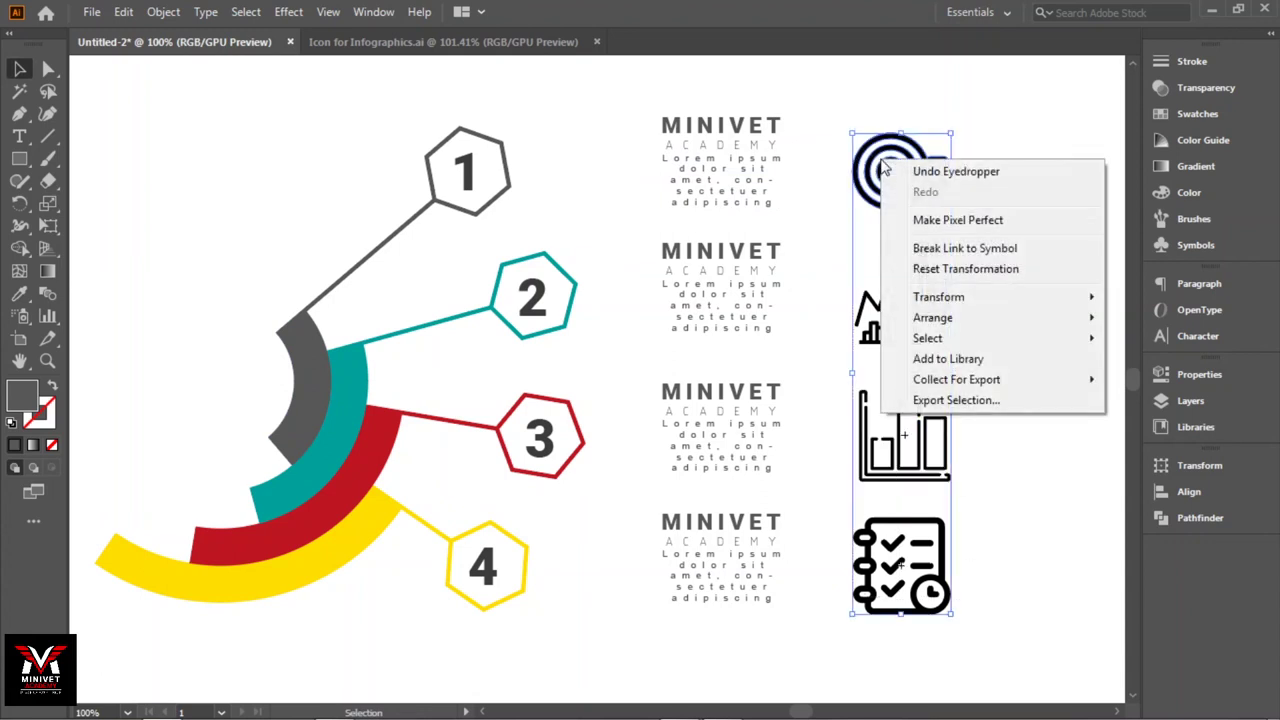
left_click(978, 258)
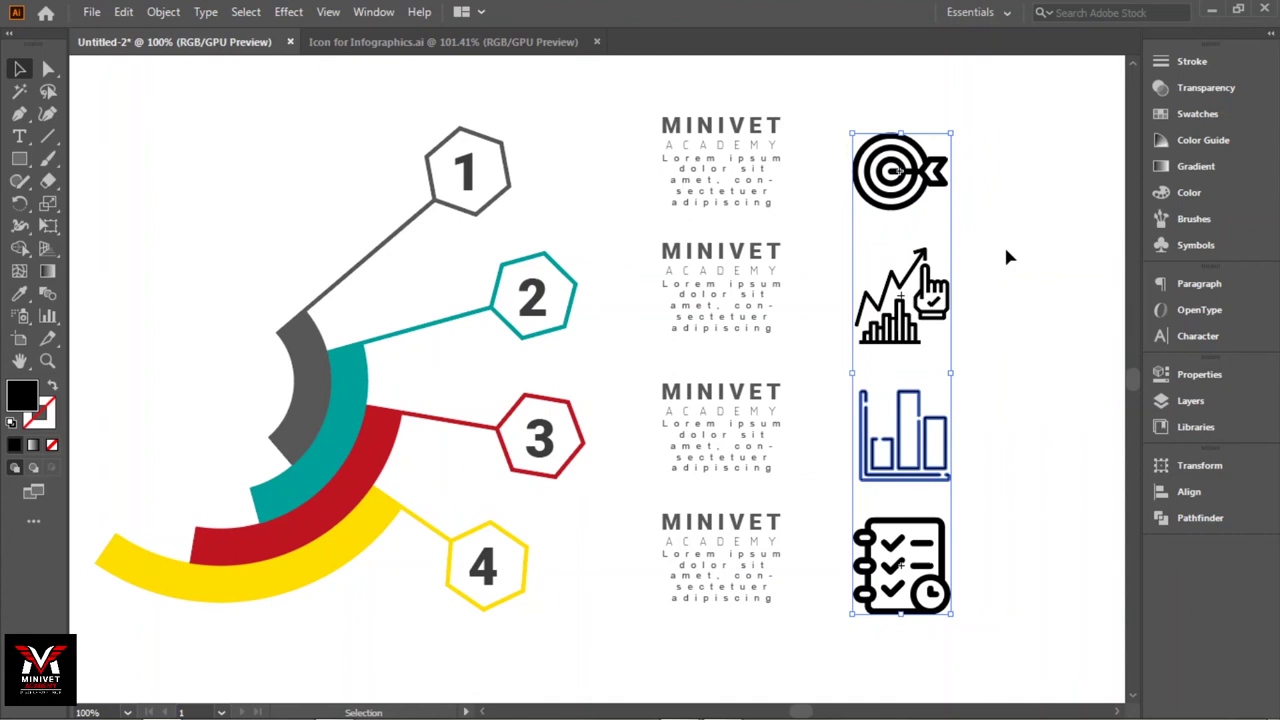
left_click(1004, 244)
left_click(930, 300)
right_click(932, 296)
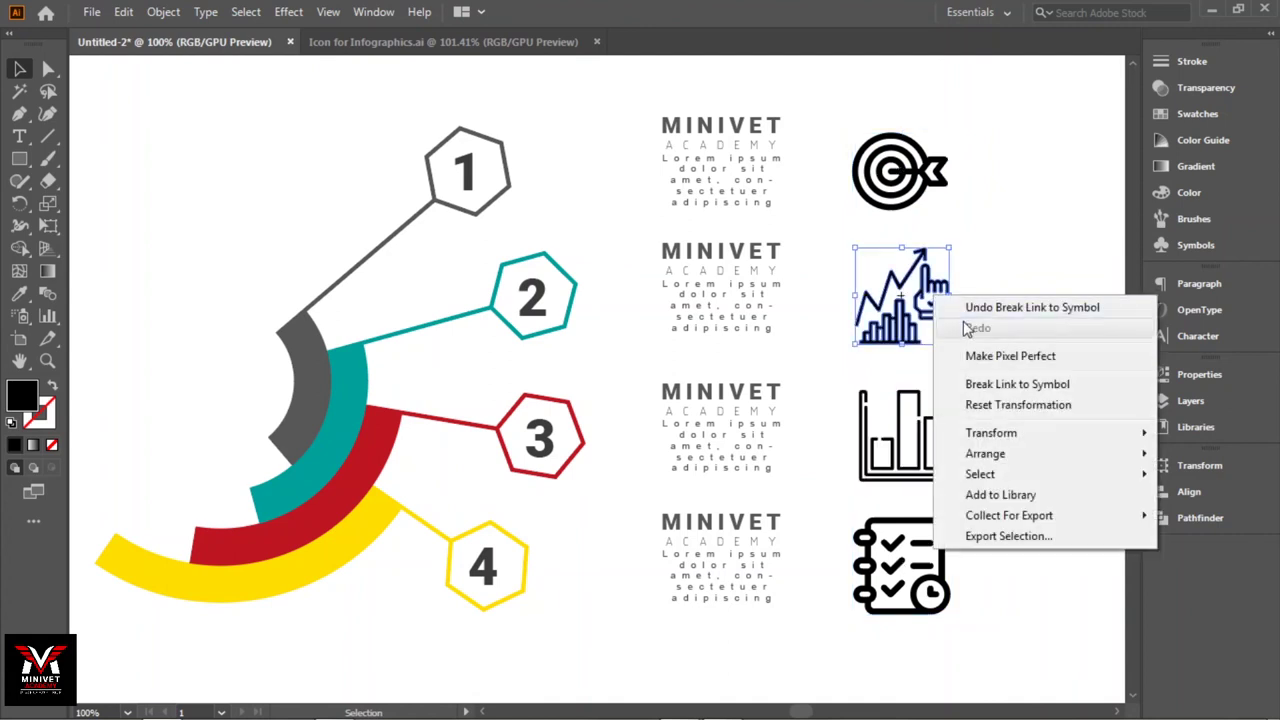
left_click(983, 384)
Break the remaining symbol links on the target and checklist icons
left_click(901, 172)
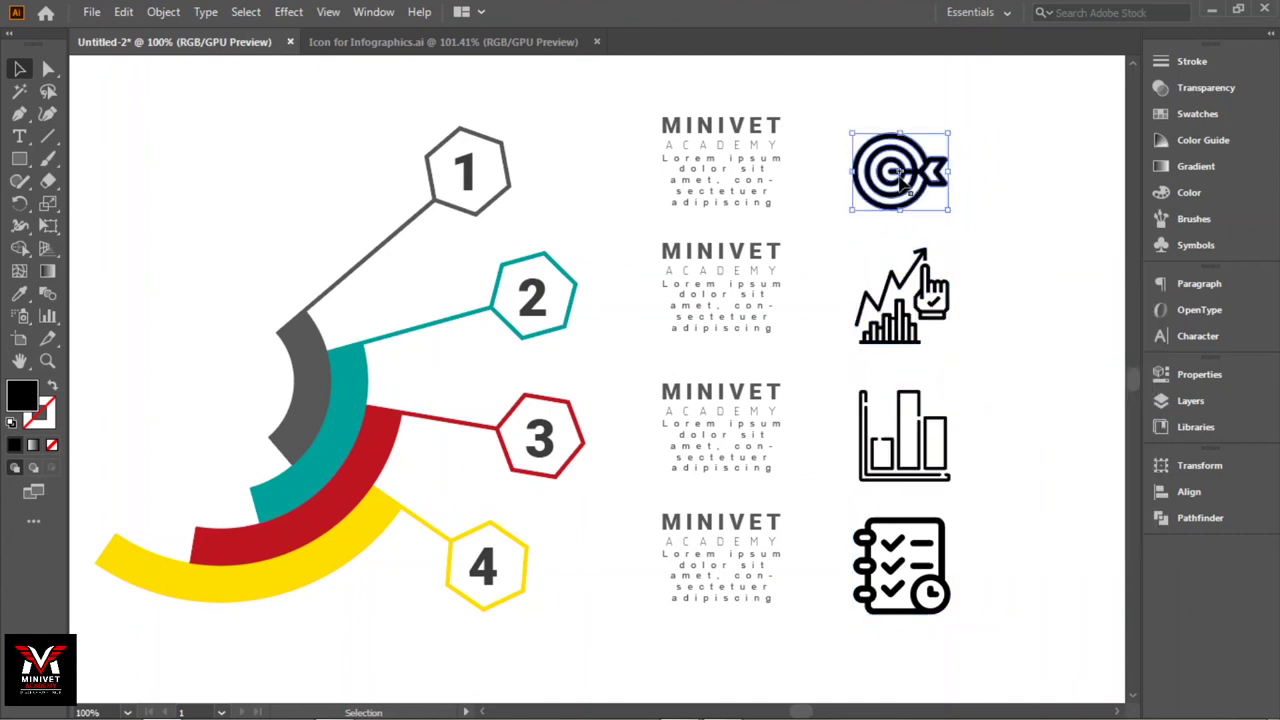
right_click(915, 172)
left_click(958, 262)
left_click(991, 297)
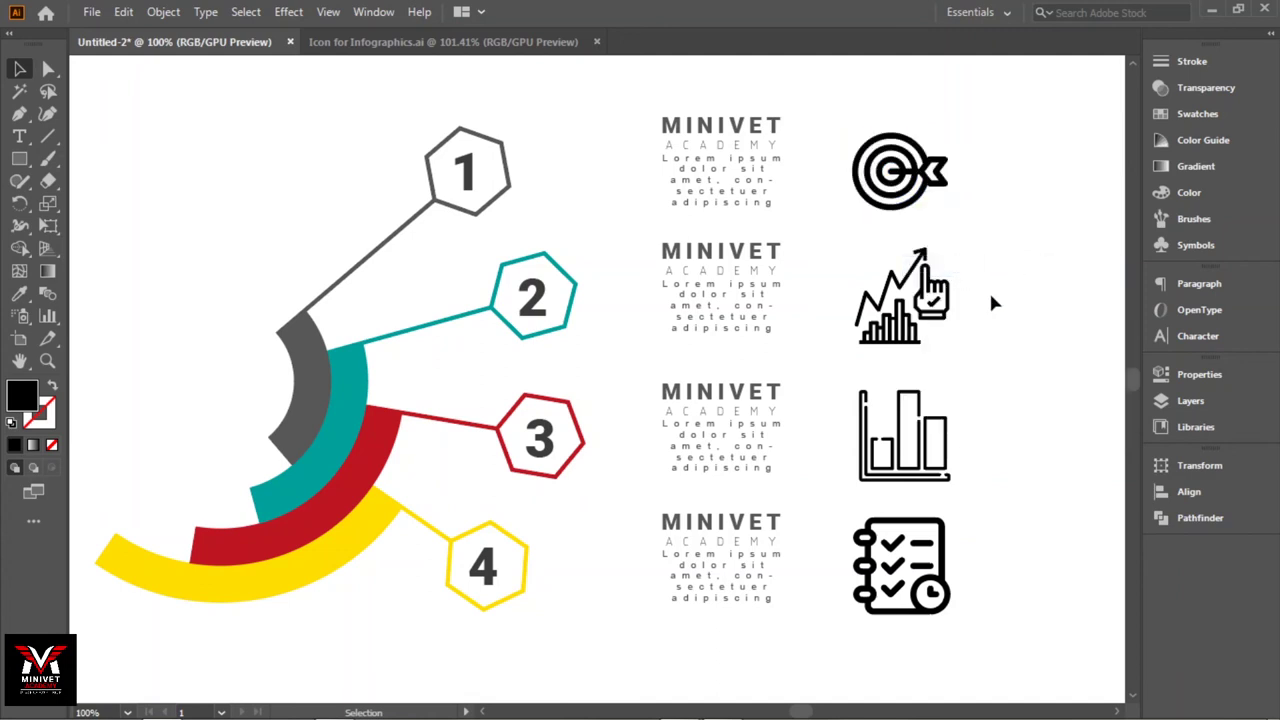
left_click(938, 549)
right_click(940, 550)
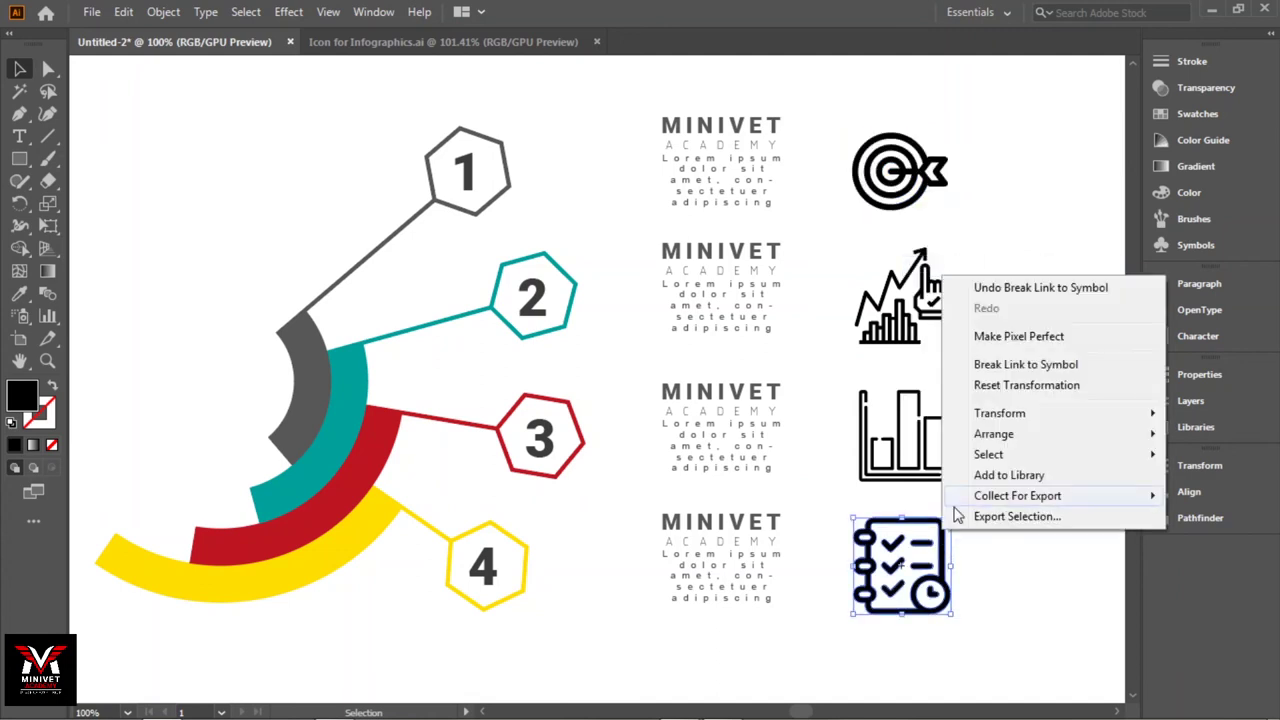
left_click(995, 364)
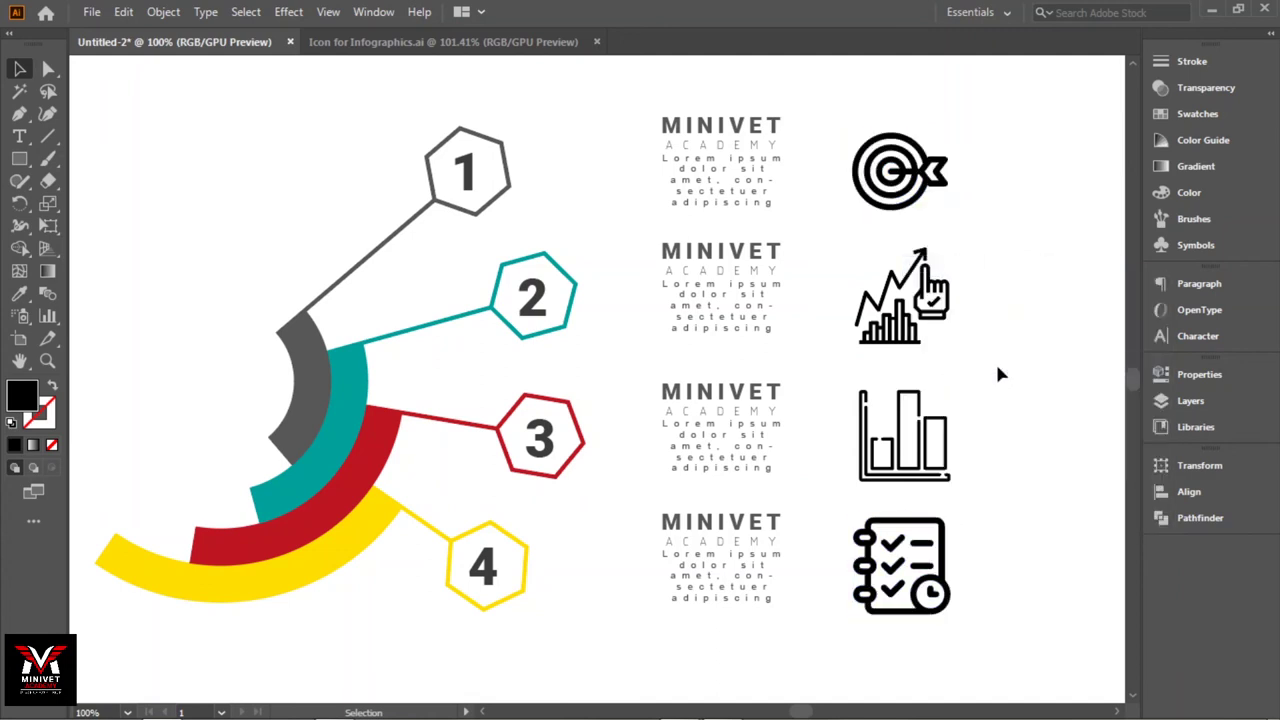
Colour the first text block and target icon grey, and the second block and chart icon teal
left_click_drag(968, 212, 656, 114)
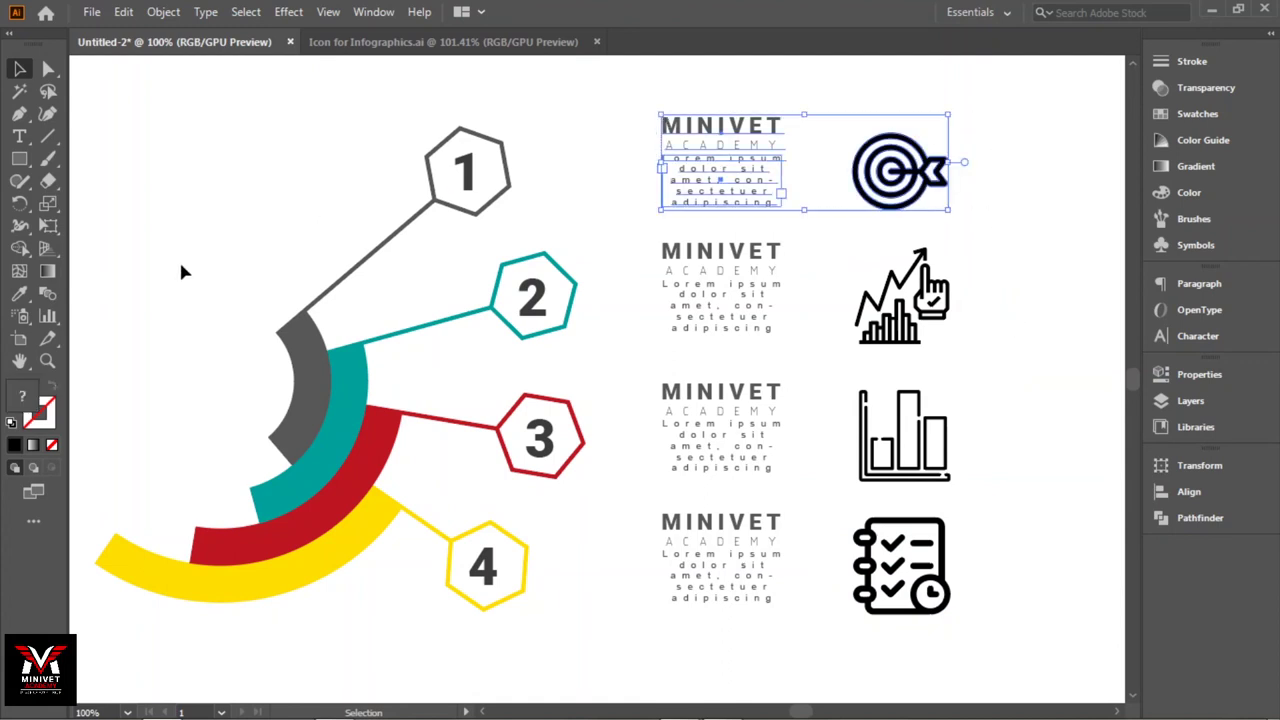
left_click(18, 293)
left_click(292, 334)
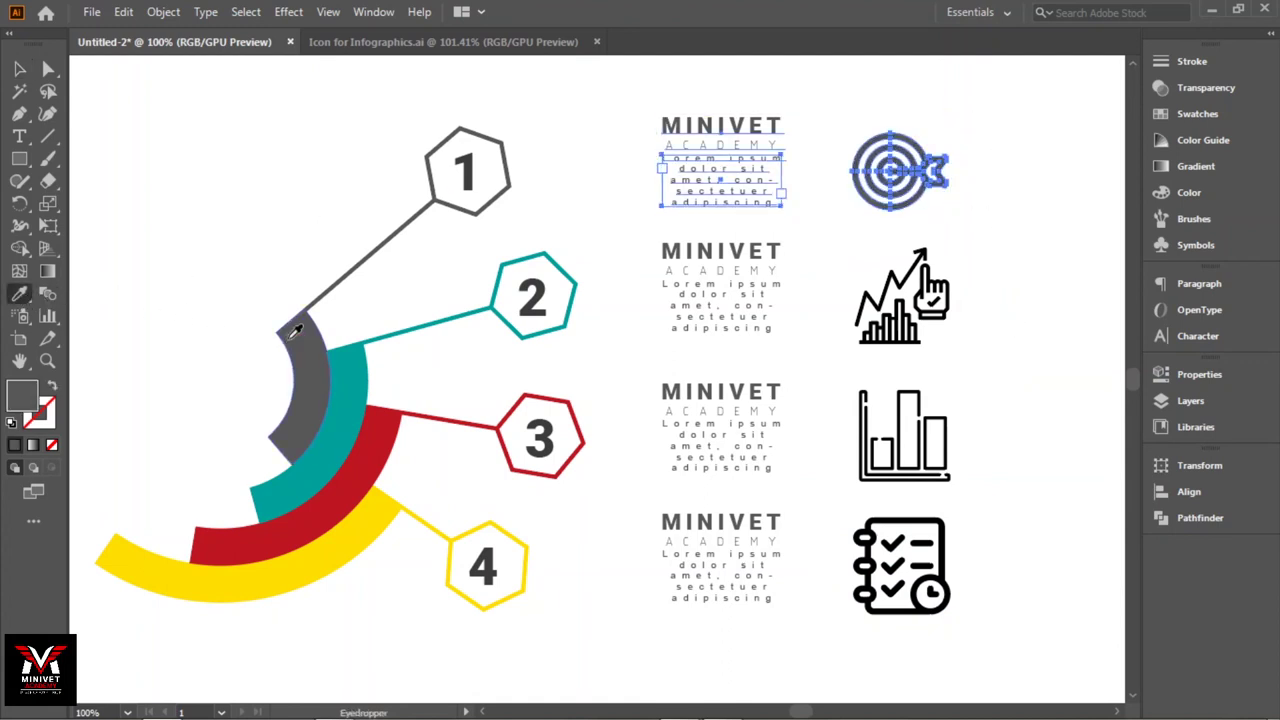
left_click(19, 68)
left_click(1024, 330)
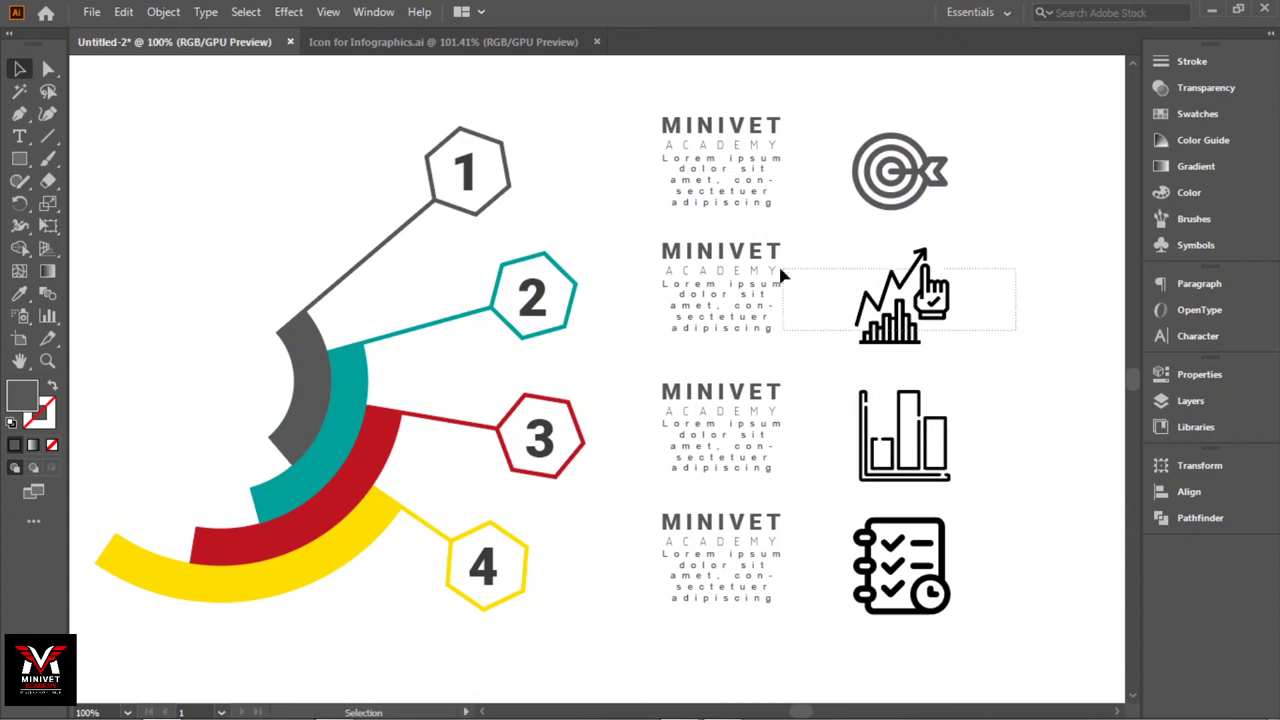
left_click_drag(781, 270, 701, 264)
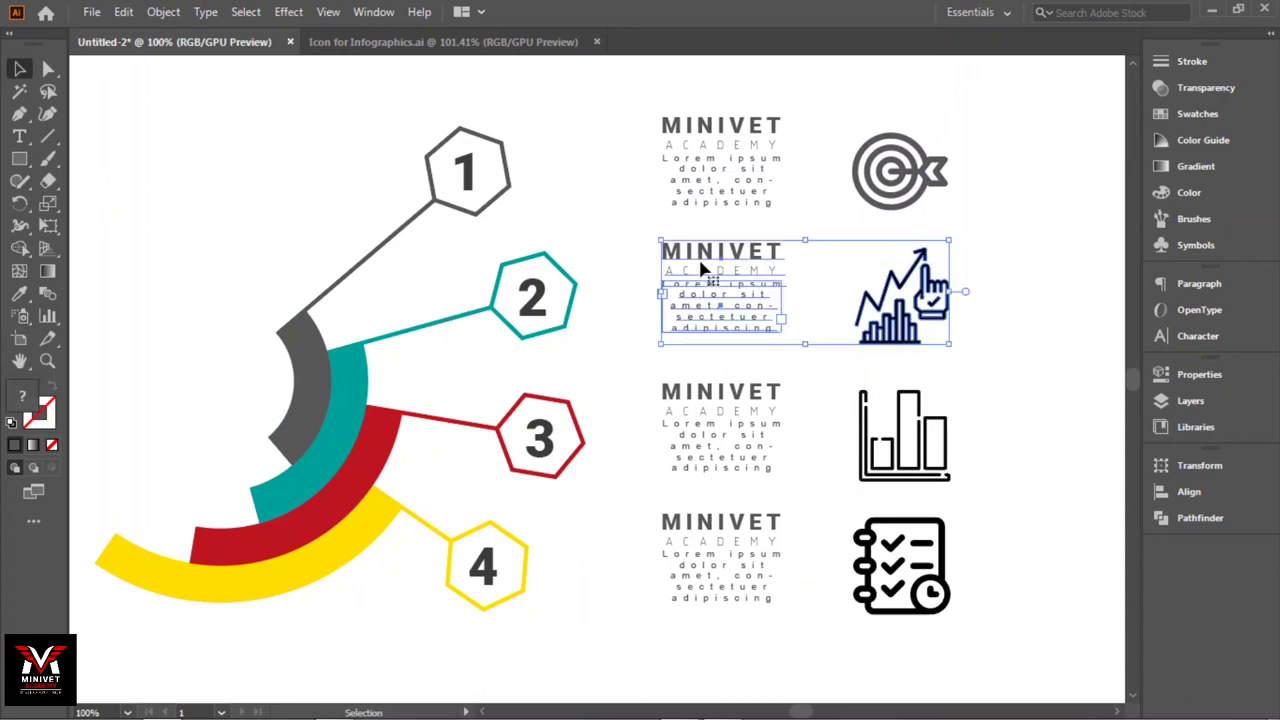
left_click(18, 293)
left_click(355, 373)
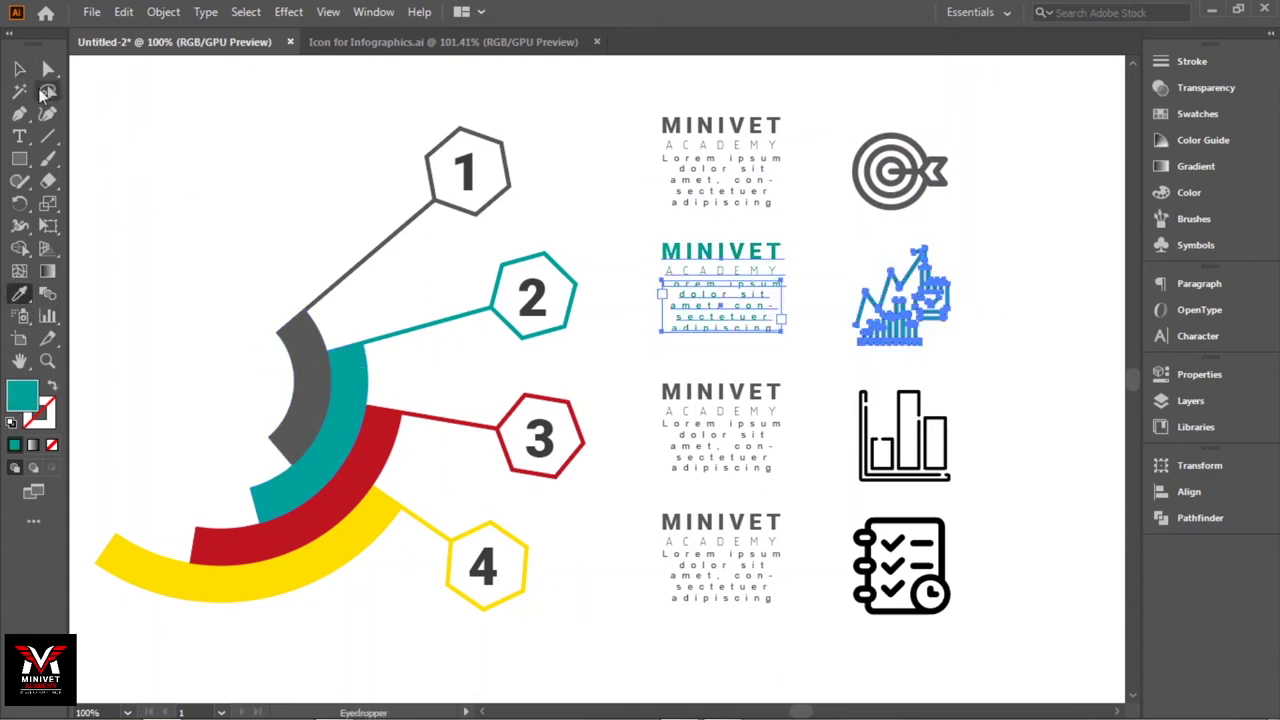
left_click(19, 68)
left_click(400, 226)
Colour the third text block and bar-chart icon red, and the fourth block and checklist yellow
left_click_drag(992, 468, 672, 400)
left_click(18, 293)
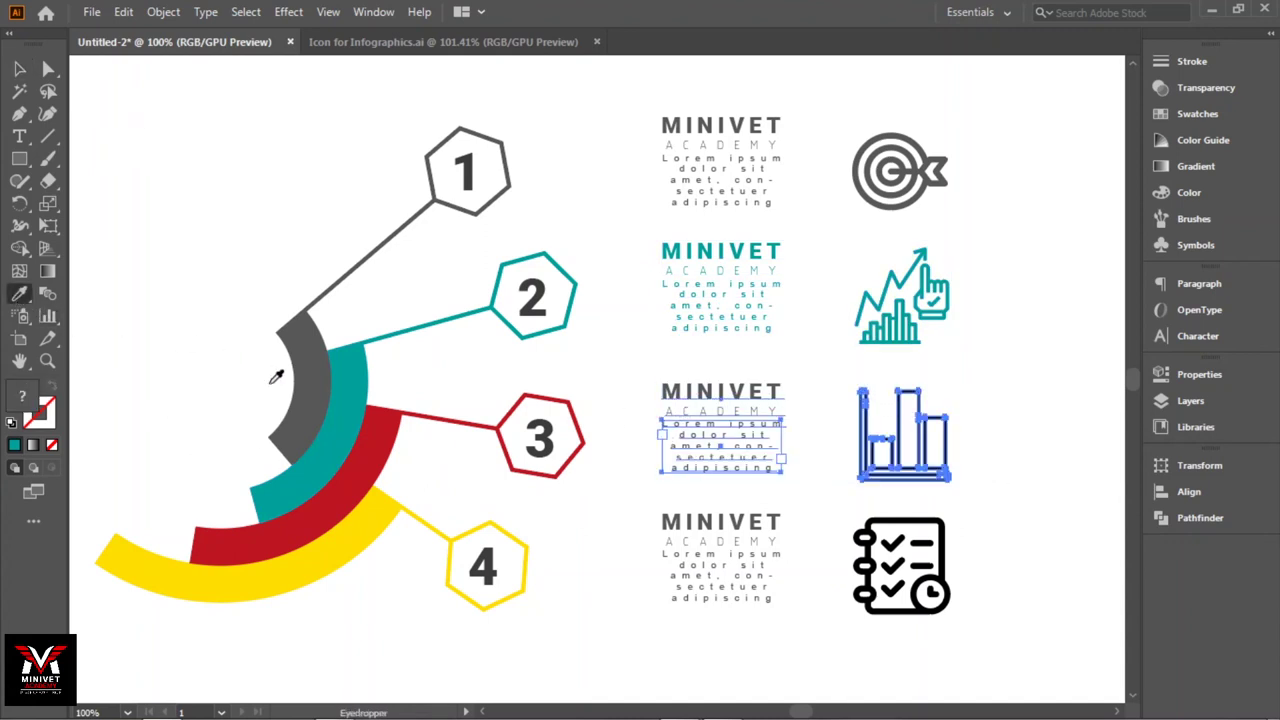
left_click(386, 430)
left_click(19, 68)
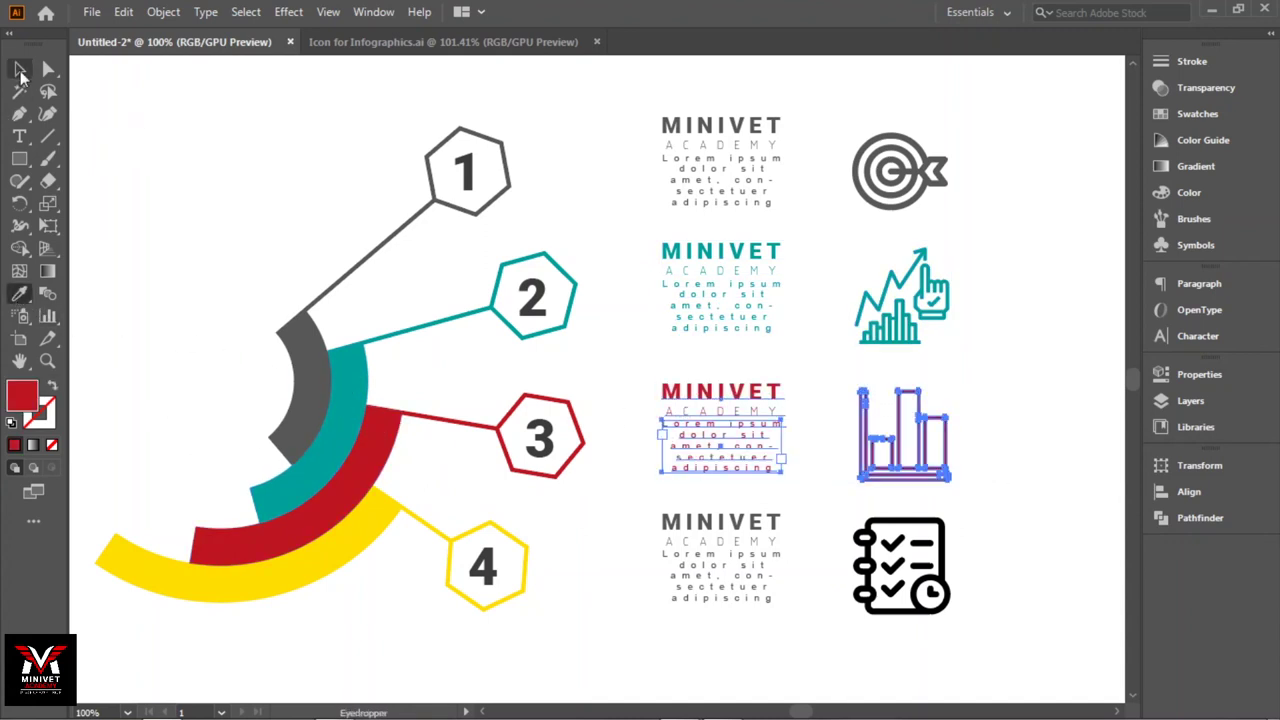
left_click(167, 154)
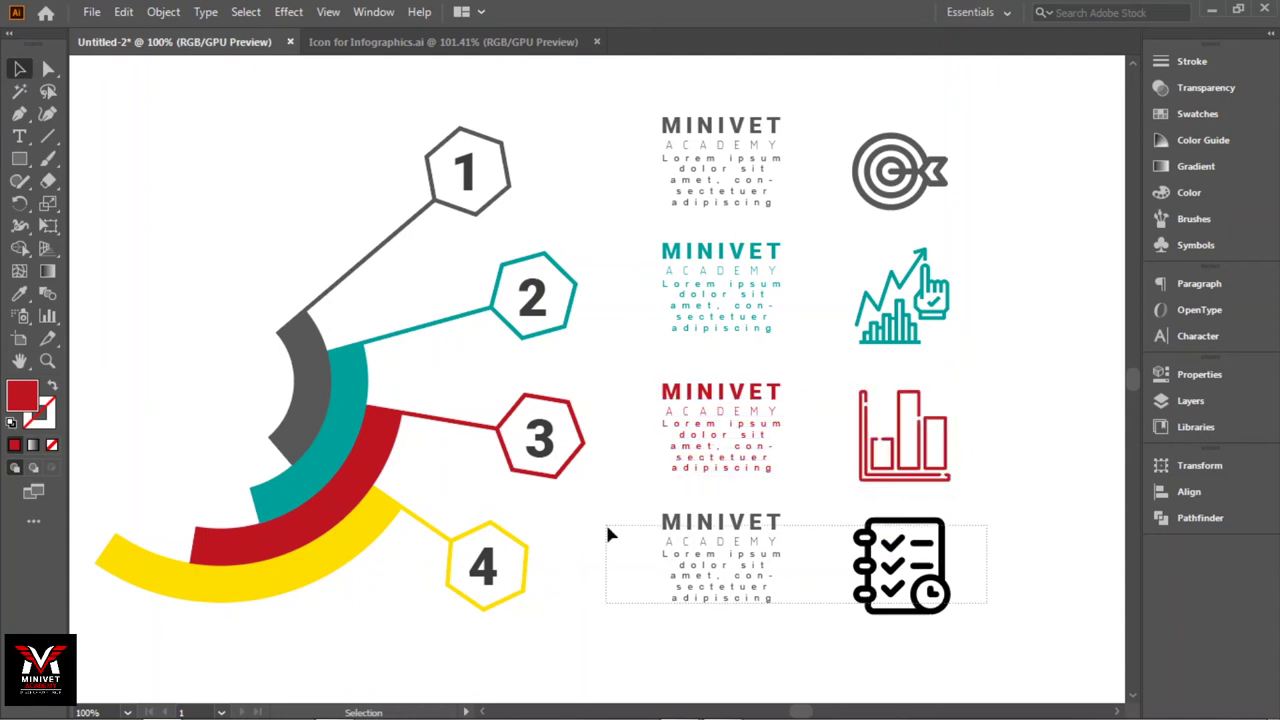
left_click_drag(1012, 588, 605, 521)
left_click(18, 293)
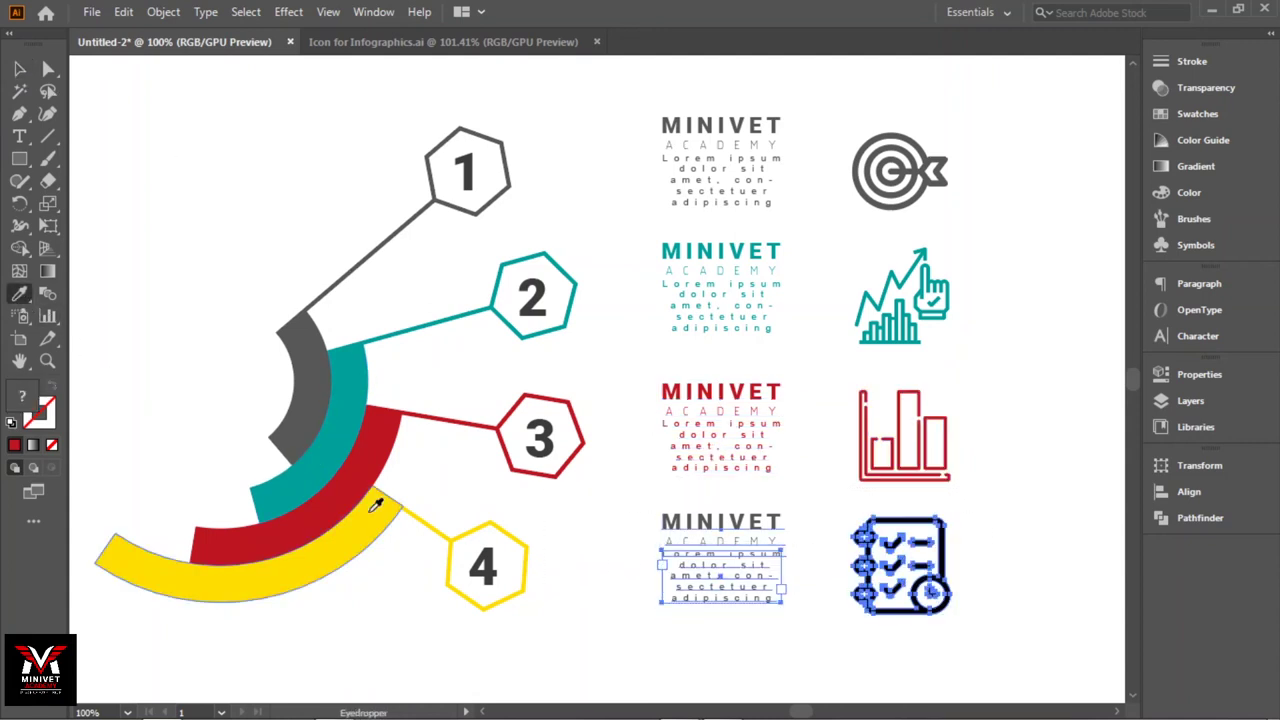
left_click(390, 520)
left_click(19, 68)
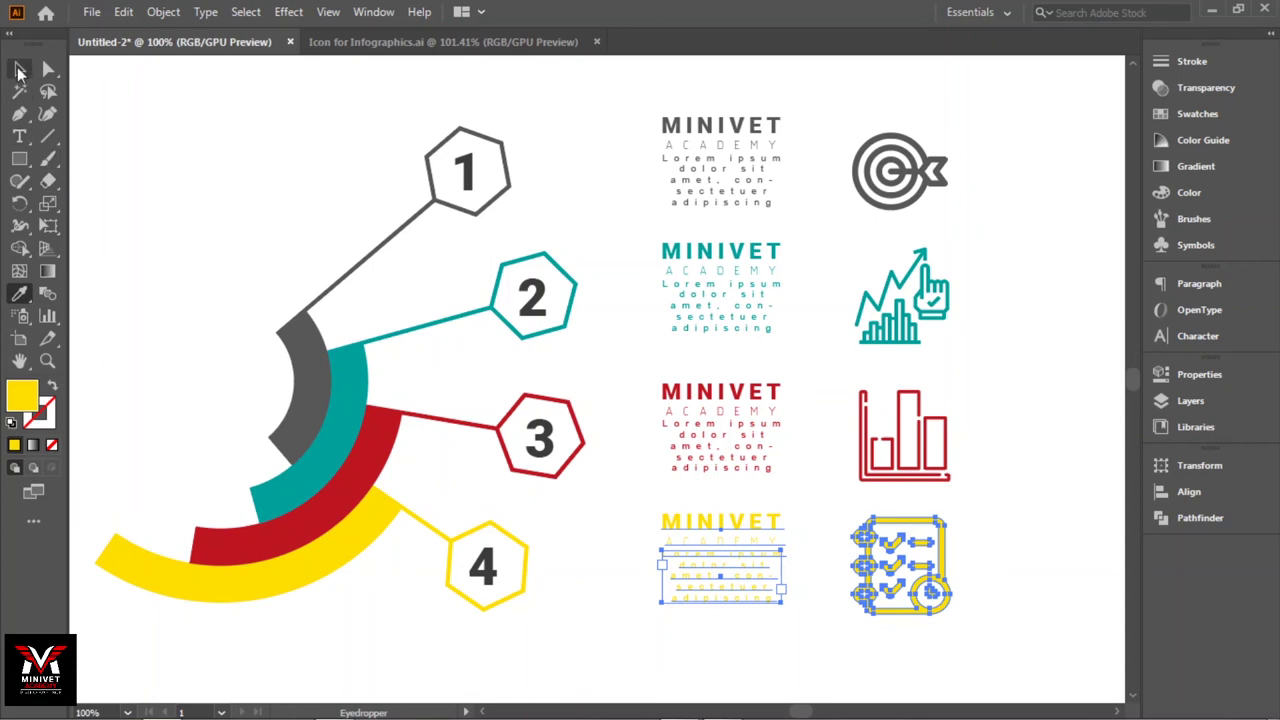
left_click(193, 140)
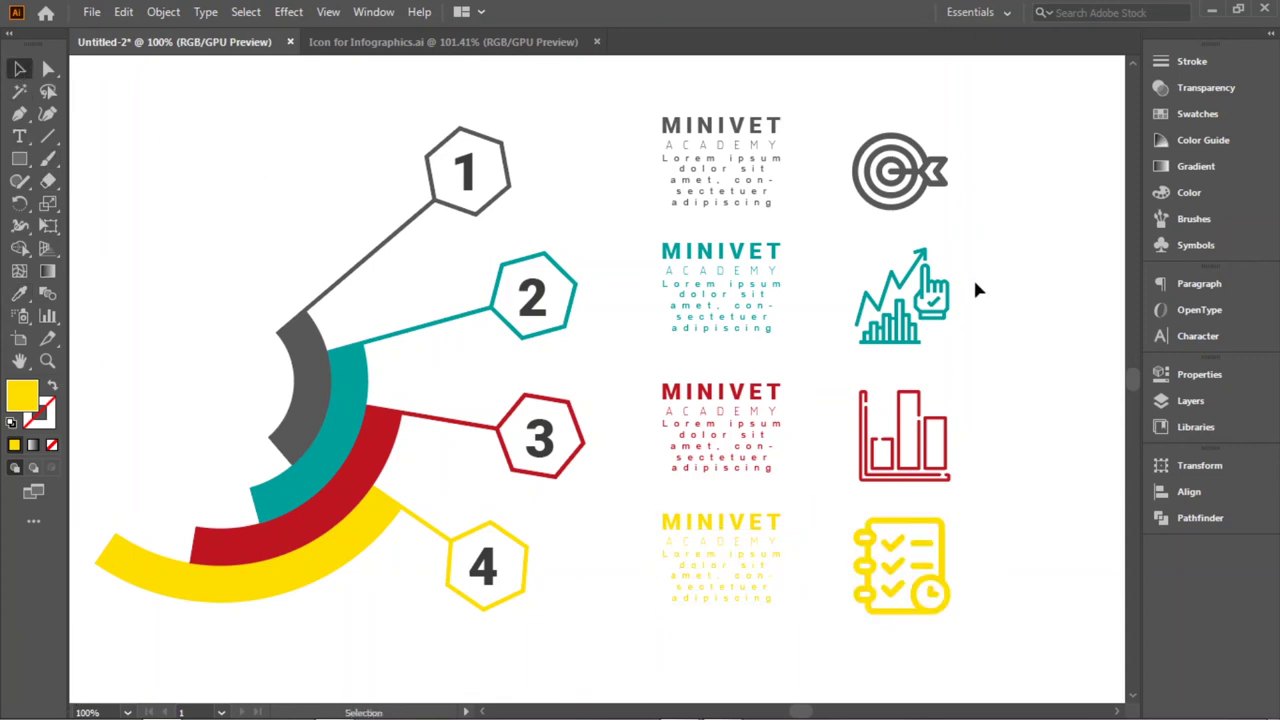